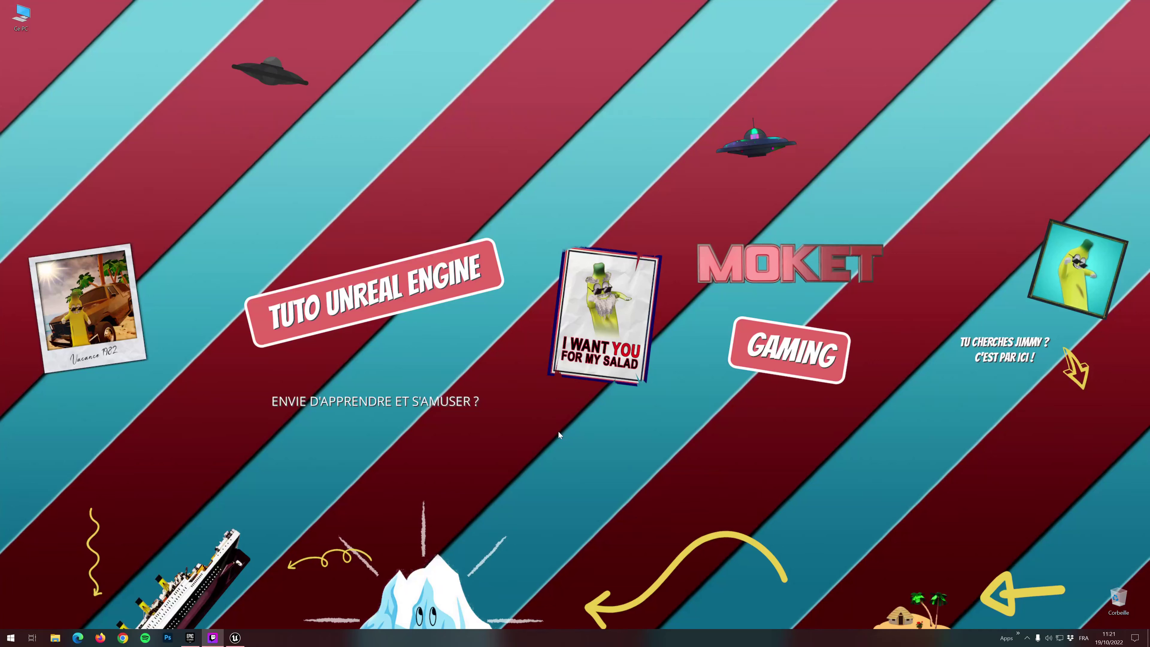
Open the Epic Games Launcher marketplace and search for 'fabtastic'
left_click(190, 638)
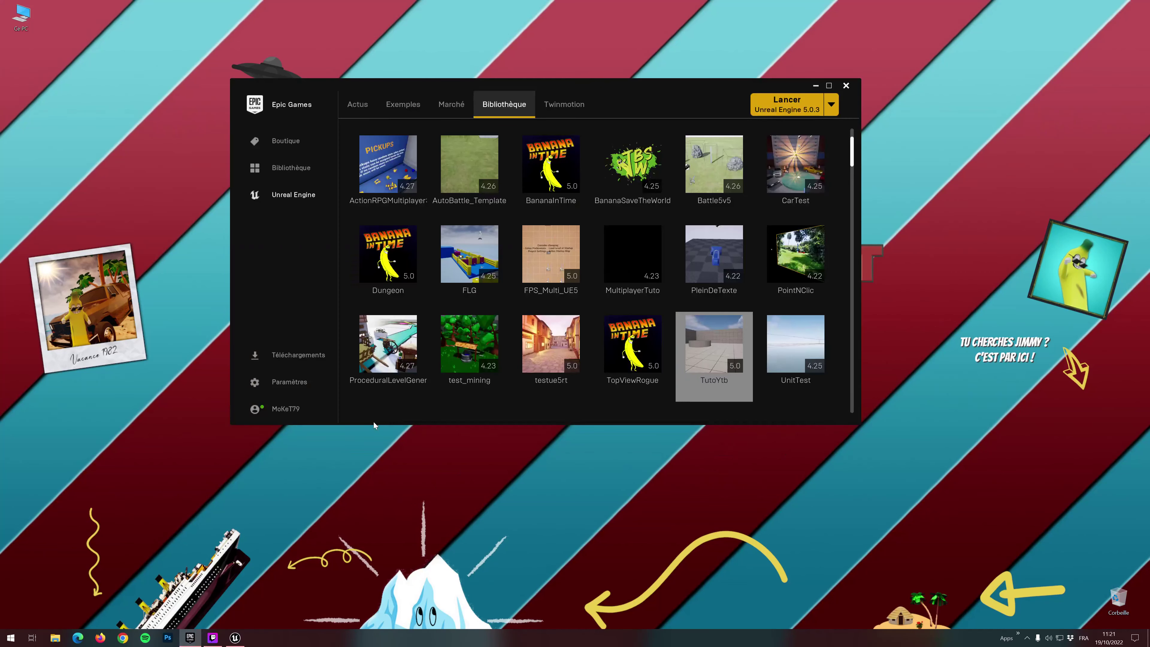
left_click(452, 107)
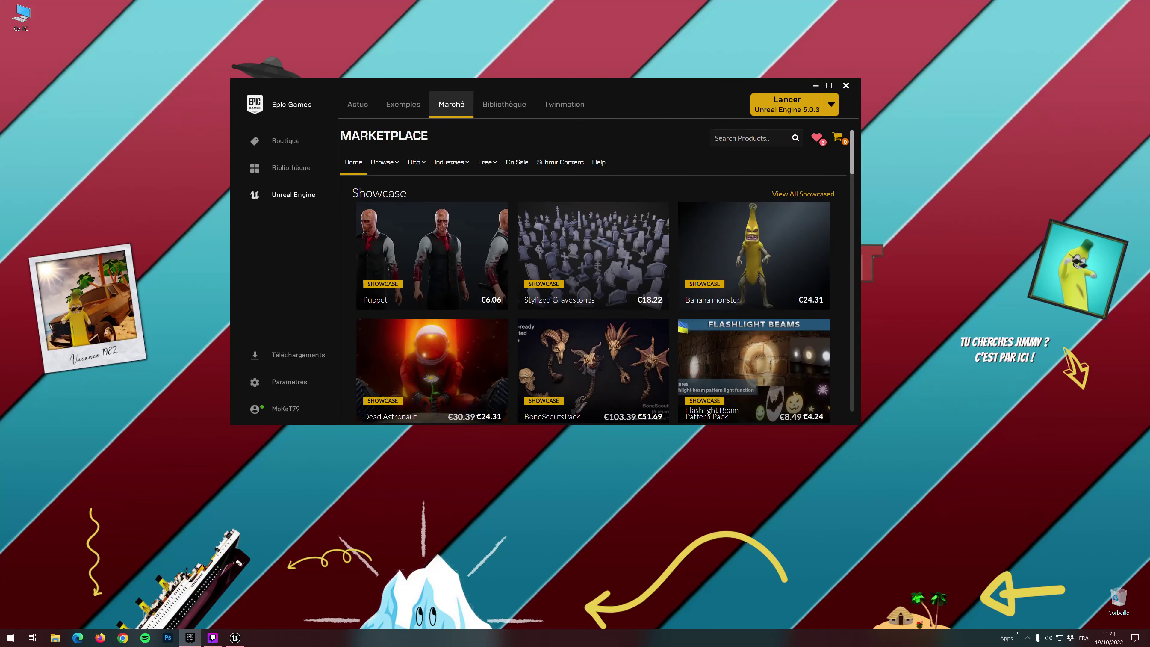
type("fabtastic")
key("Return")
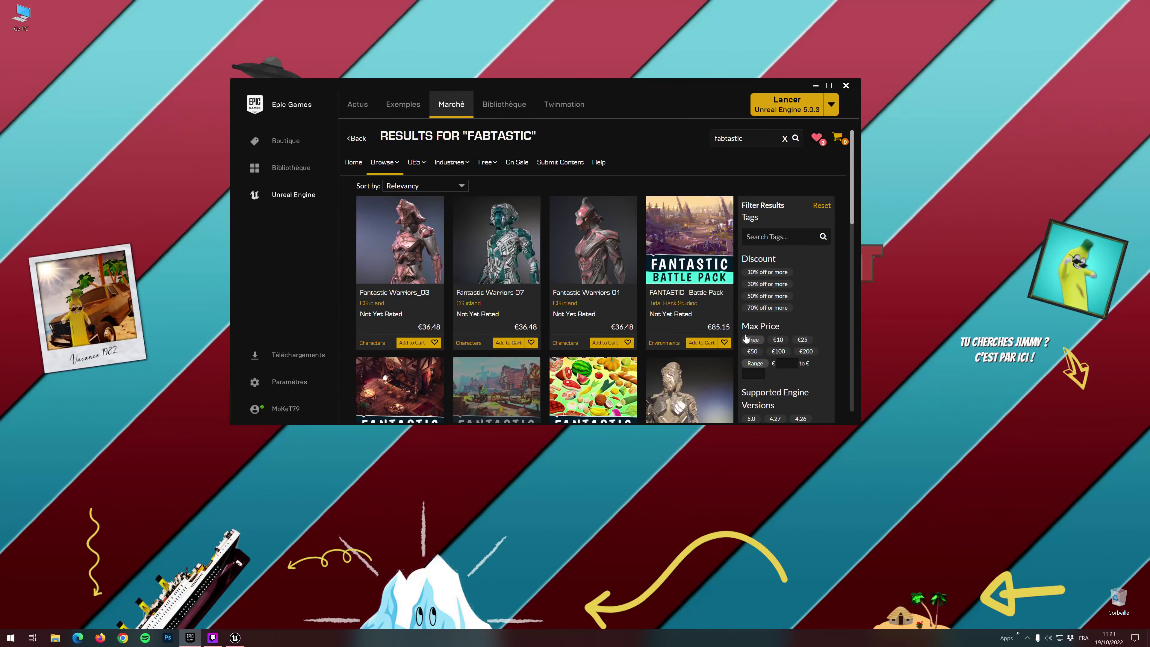
Filter the results to free items and open the FANTASTIC - Village Pack page
left_click(747, 339)
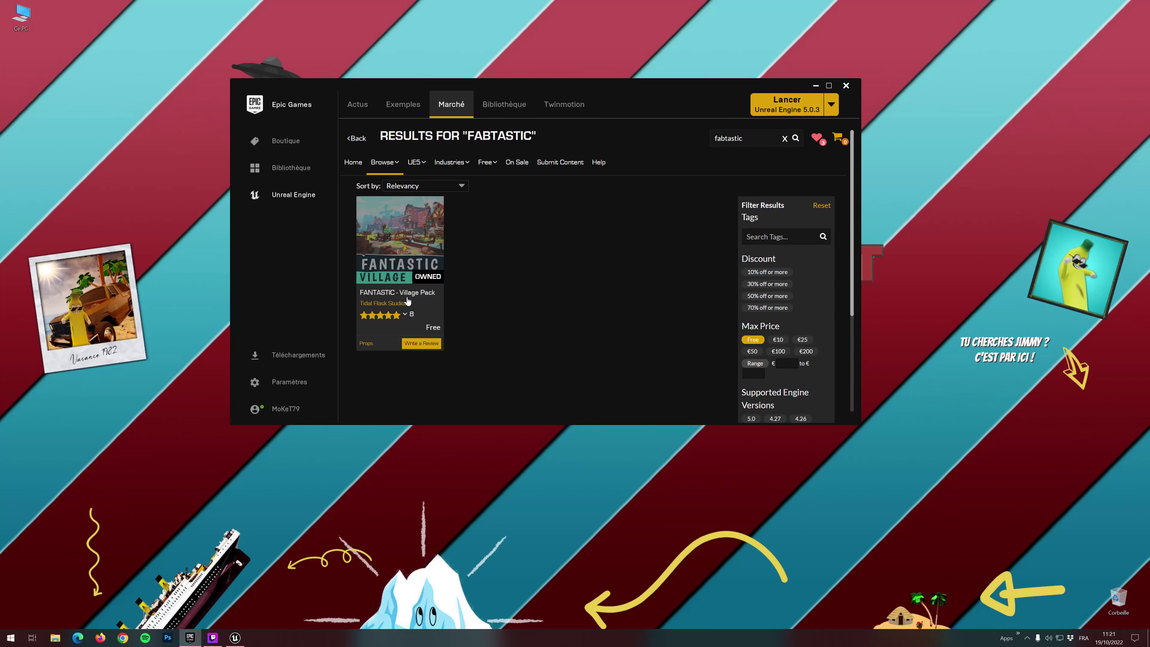
left_click(409, 247)
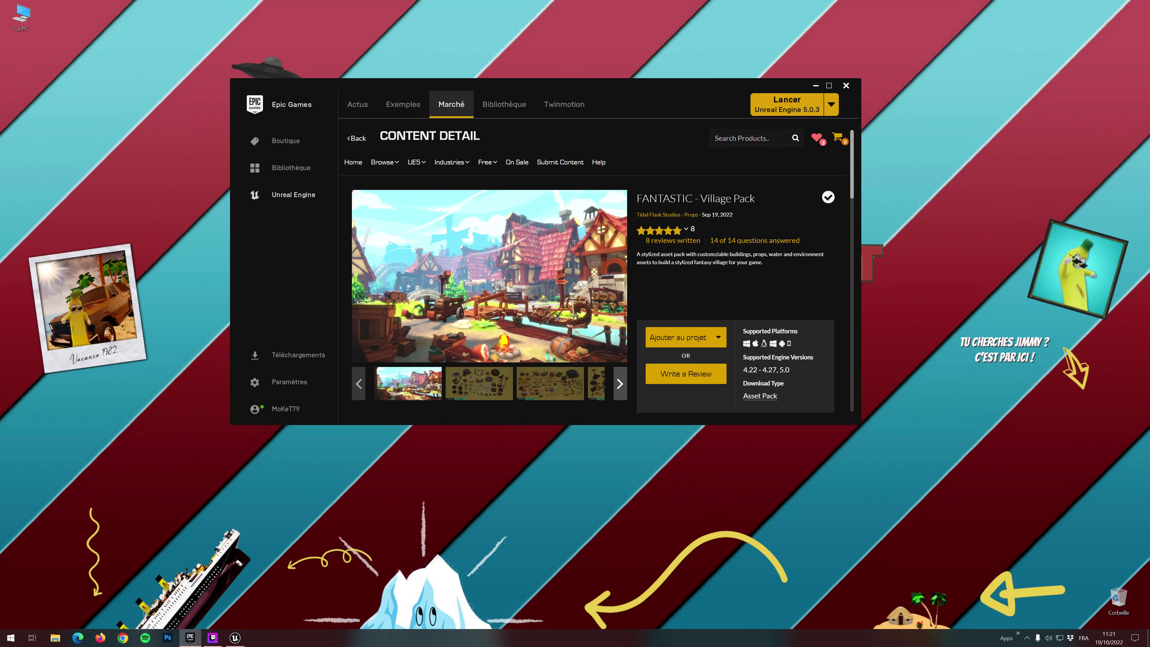
left_click(720, 339)
Pick TutoYtb in the add-to-project picker, dismiss it without adding, and show the Library
left_click(694, 339)
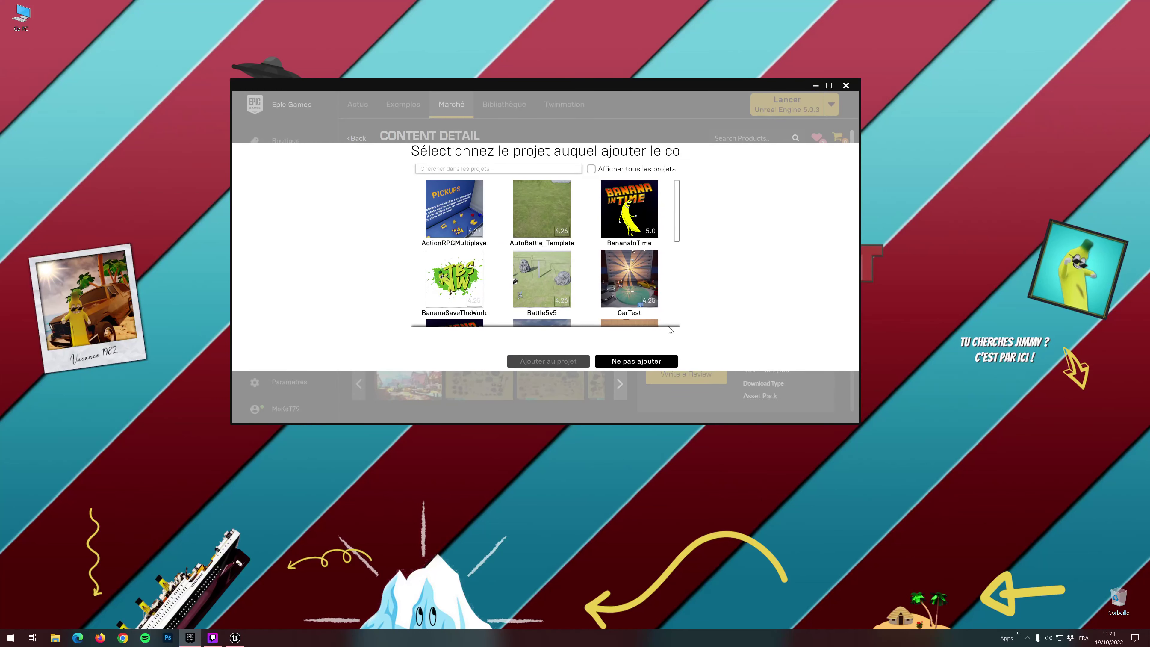
scroll(562, 252, "down", 2)
scroll(557, 249, "down", 1)
scroll(552, 247, "down", 1)
scroll(548, 245, "down", 1)
left_click(543, 294)
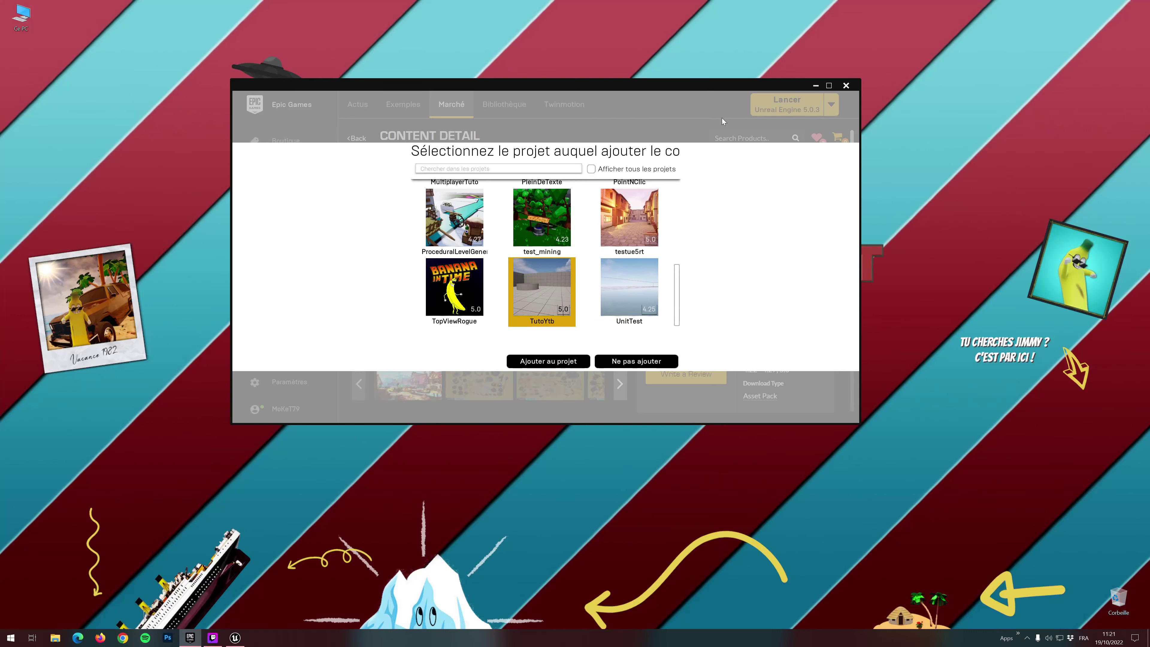
left_click(655, 362)
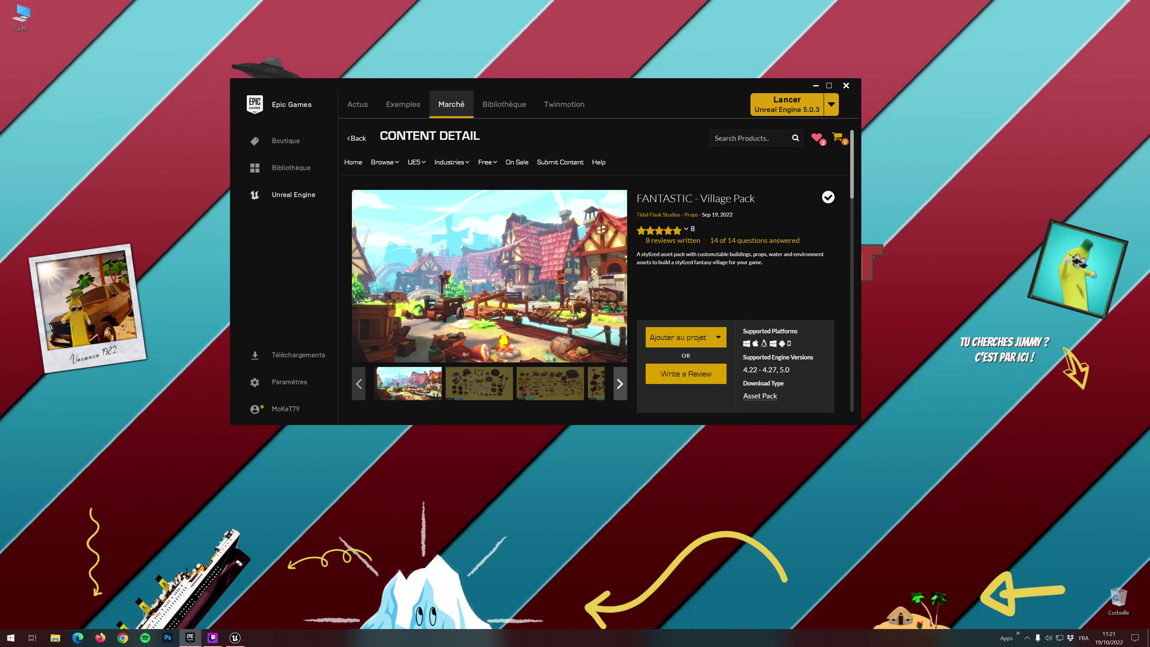
left_click(509, 109)
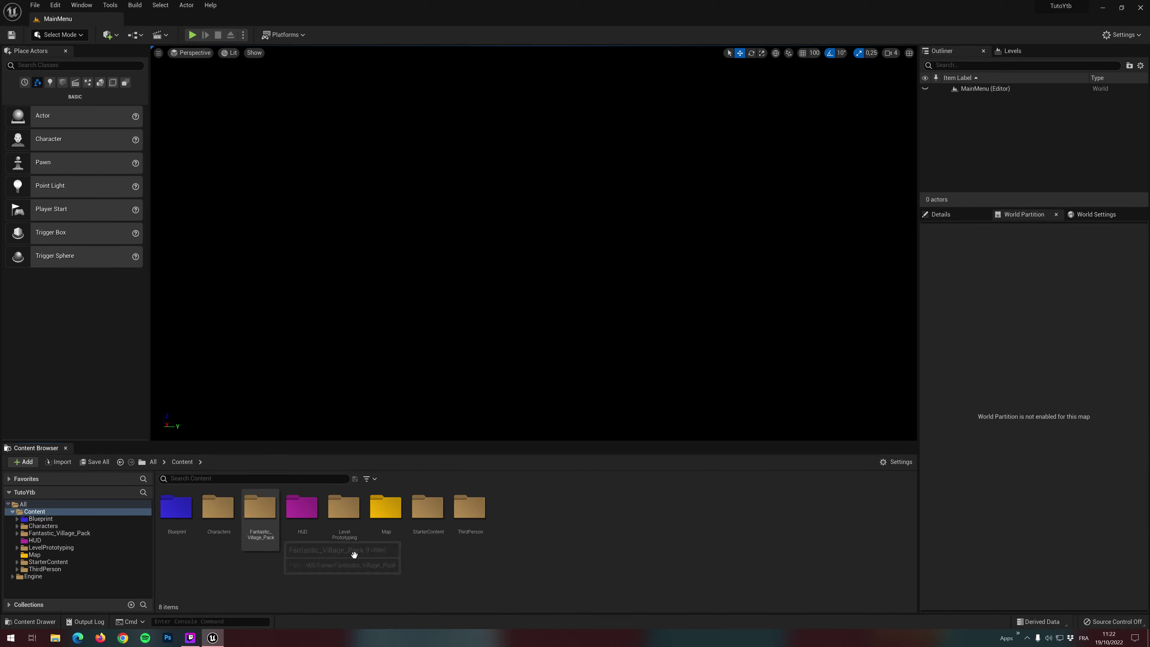
Browse the Fantastic_Village_Pack materials folder, then return to the TutoYtb Content root
double_click(265, 516)
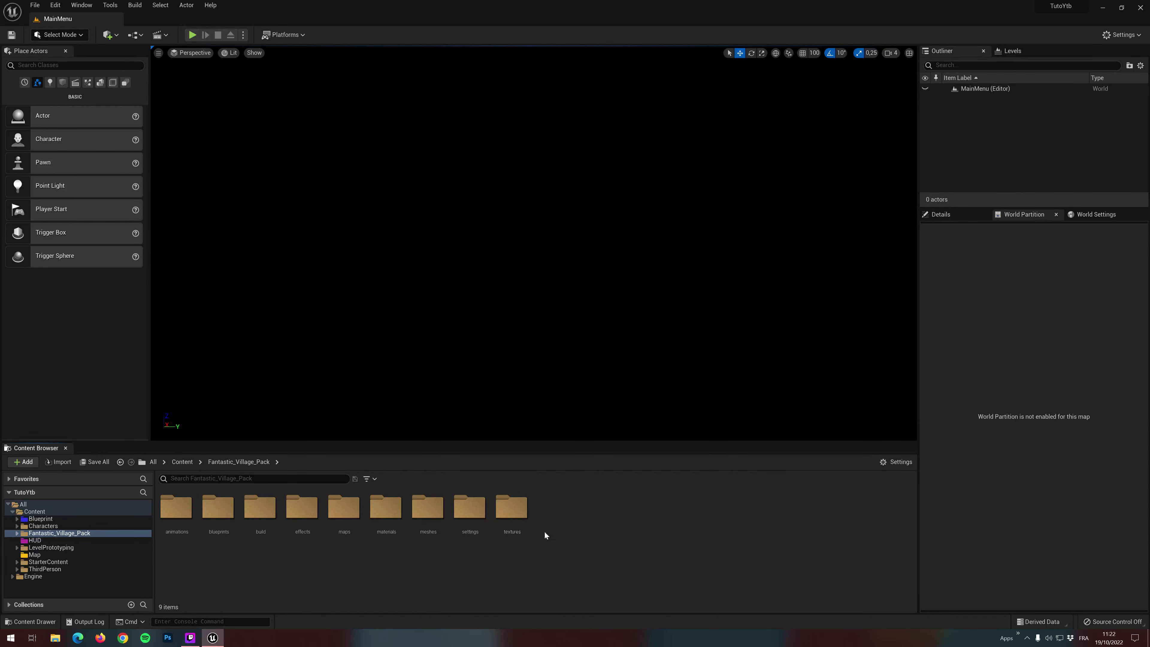
double_click(388, 516)
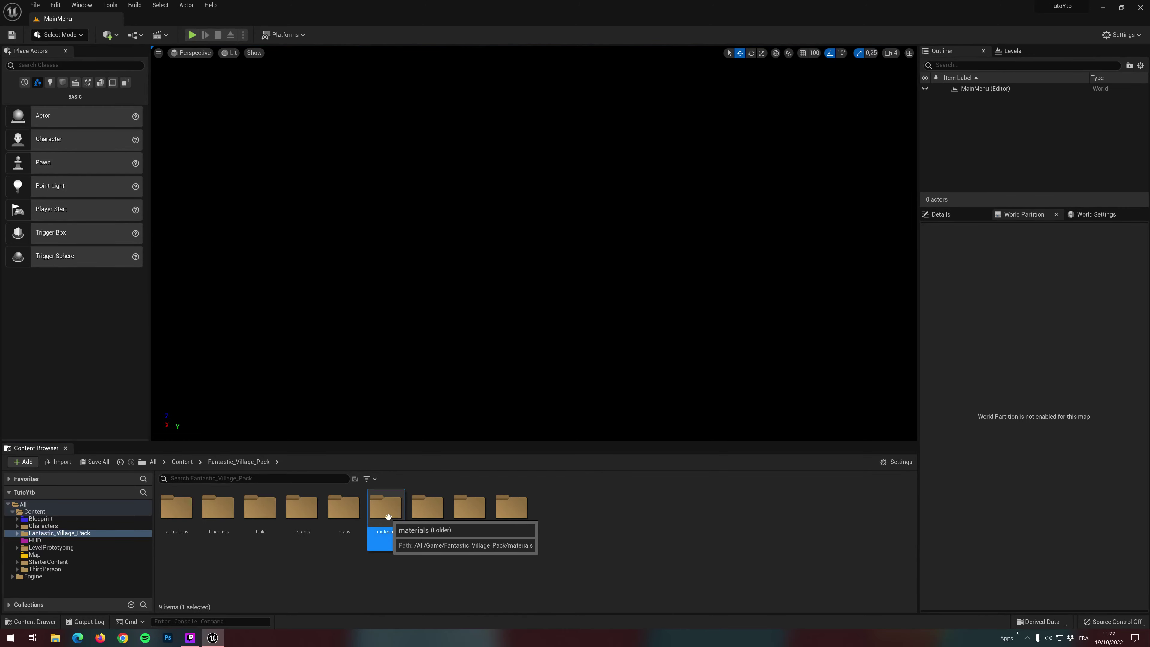
scroll(744, 513, "down", 2)
scroll(761, 526, "down", 2)
scroll(779, 536, "down", 1)
scroll(786, 544, "down", 1)
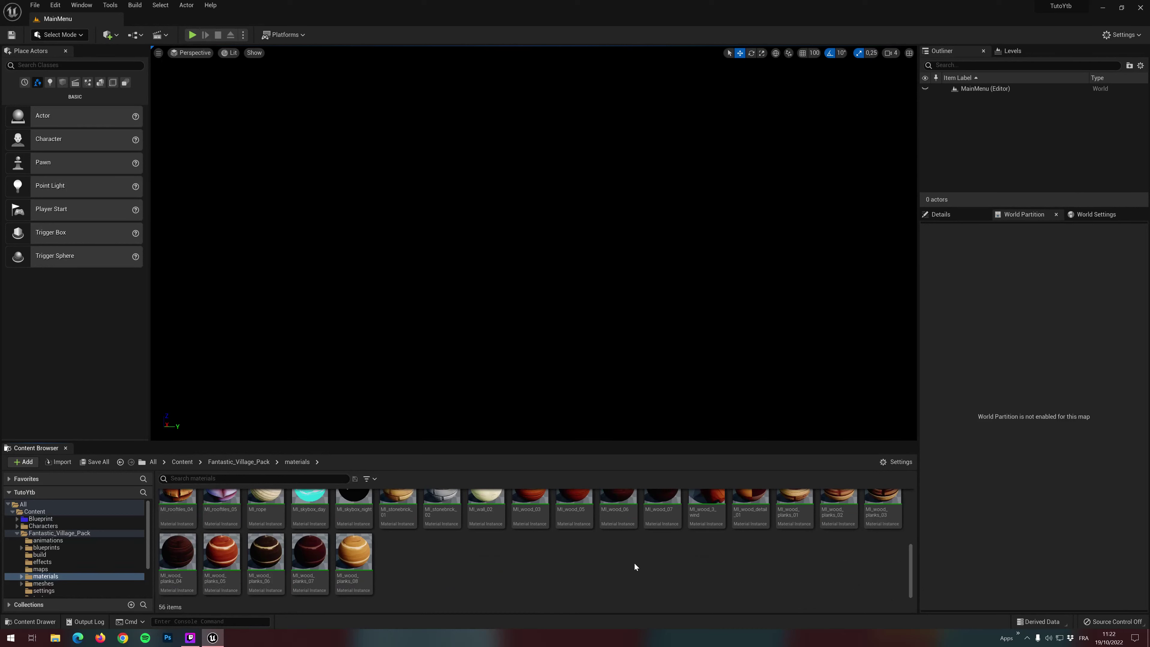
scroll(620, 553, "up", 1)
scroll(475, 544, "up", 1)
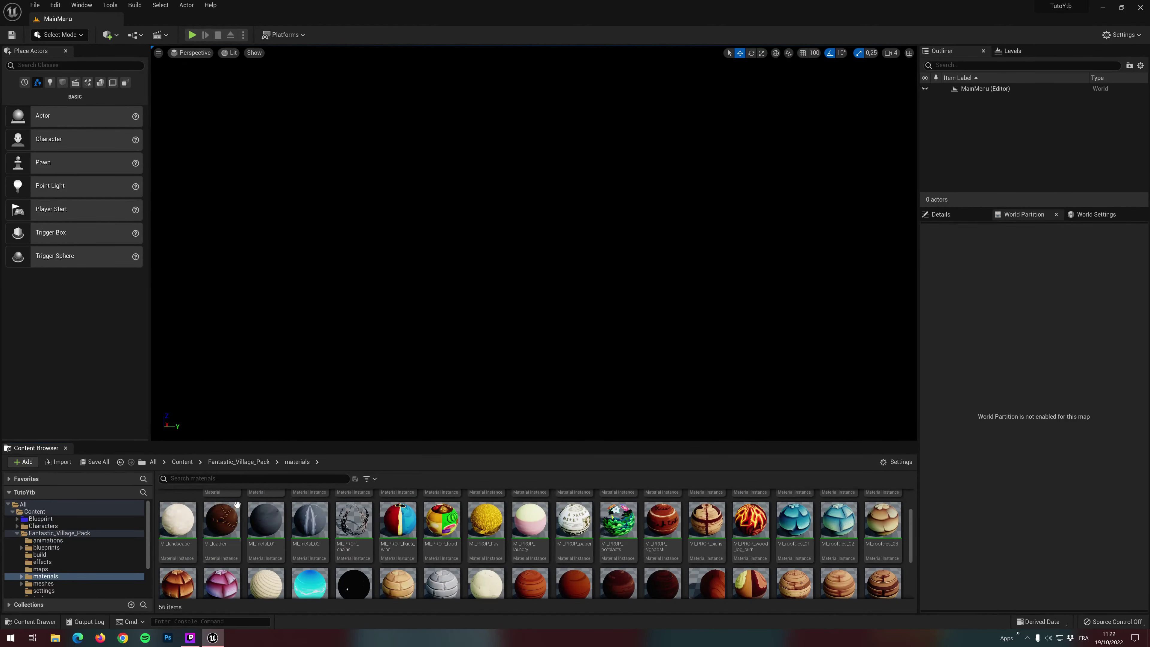
left_click(183, 461)
left_click(35, 6)
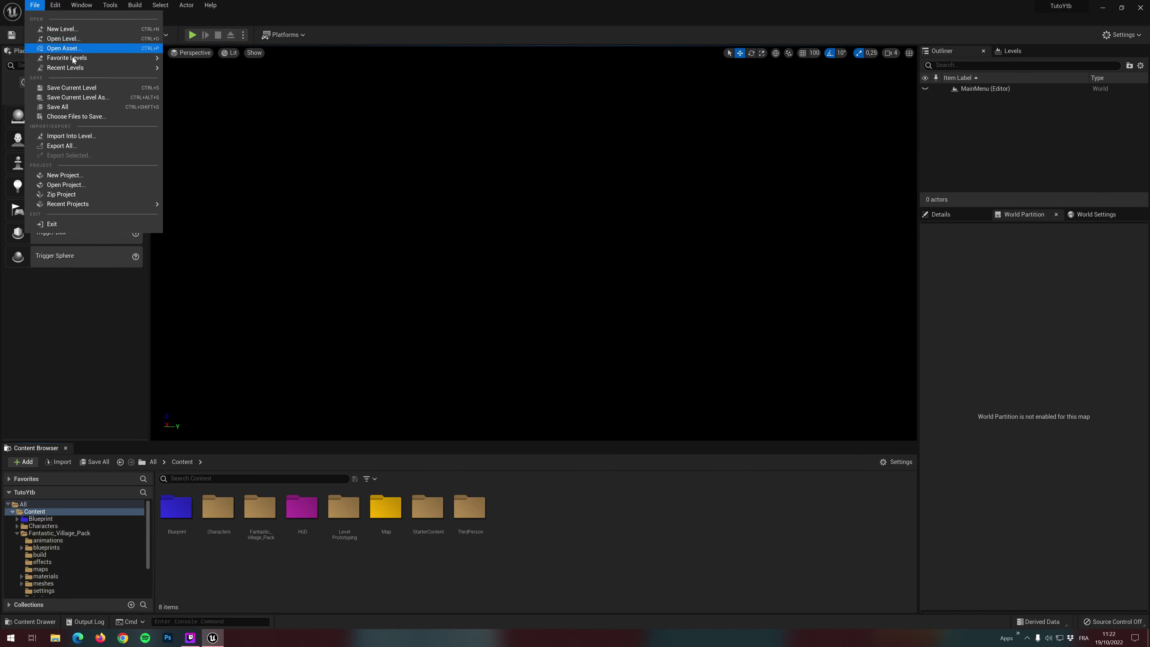
Create a new level from the Basic template and delete its Floor actor
left_click(68, 29)
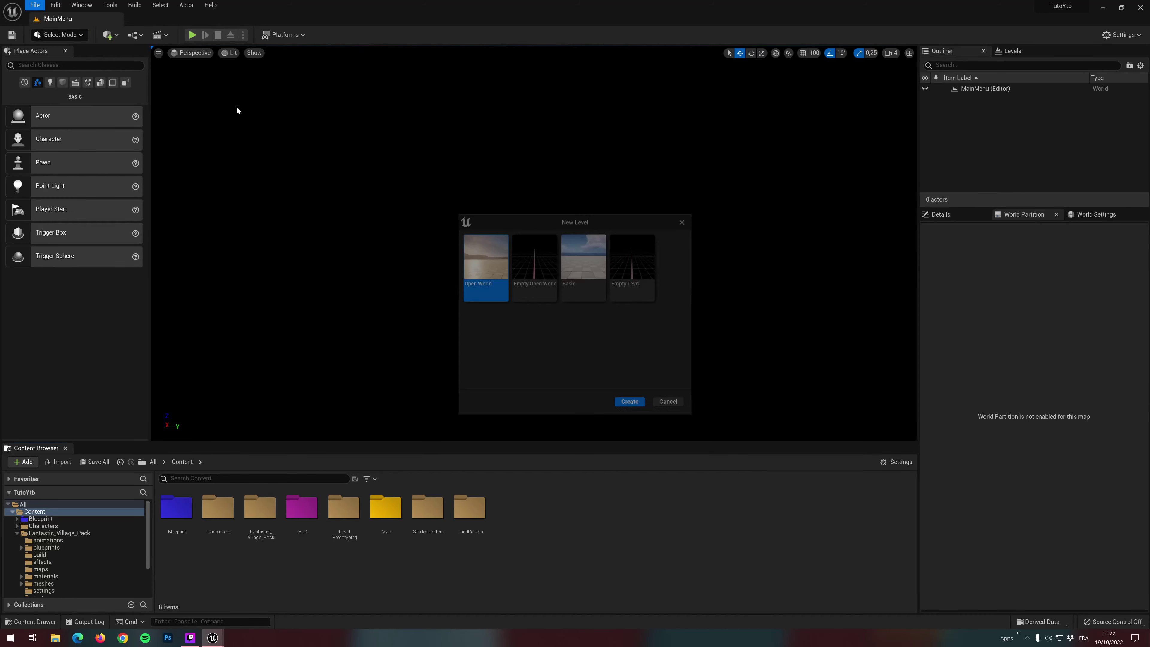
left_click(578, 262)
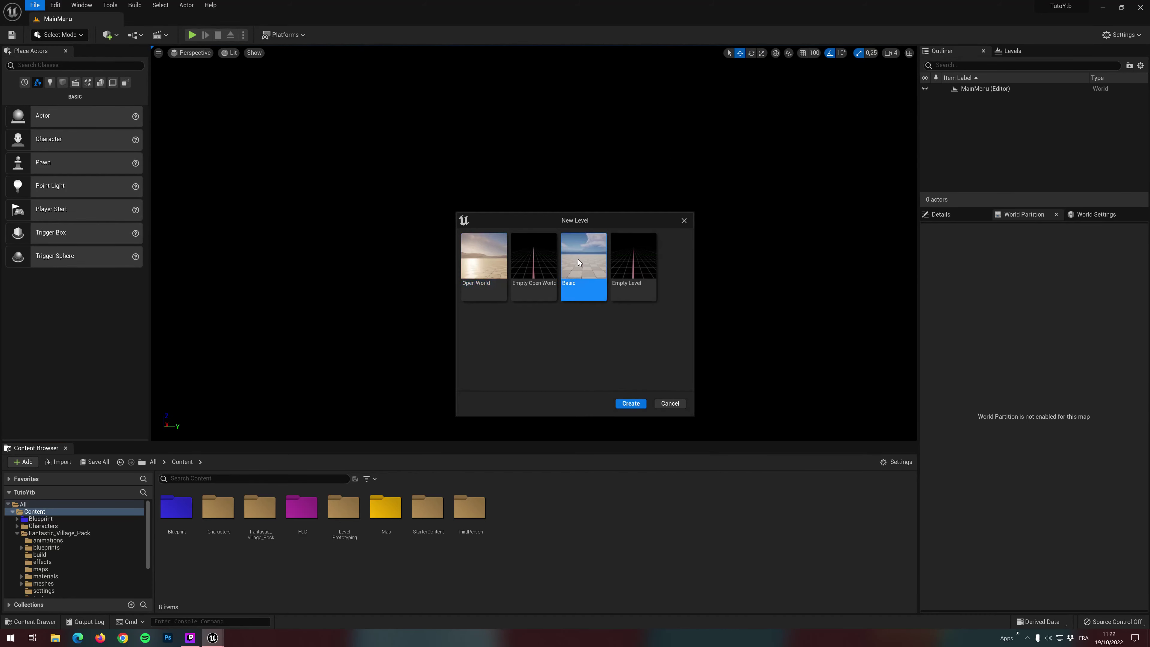
double_click(588, 295)
right_click_drag(570, 251, 570, 236)
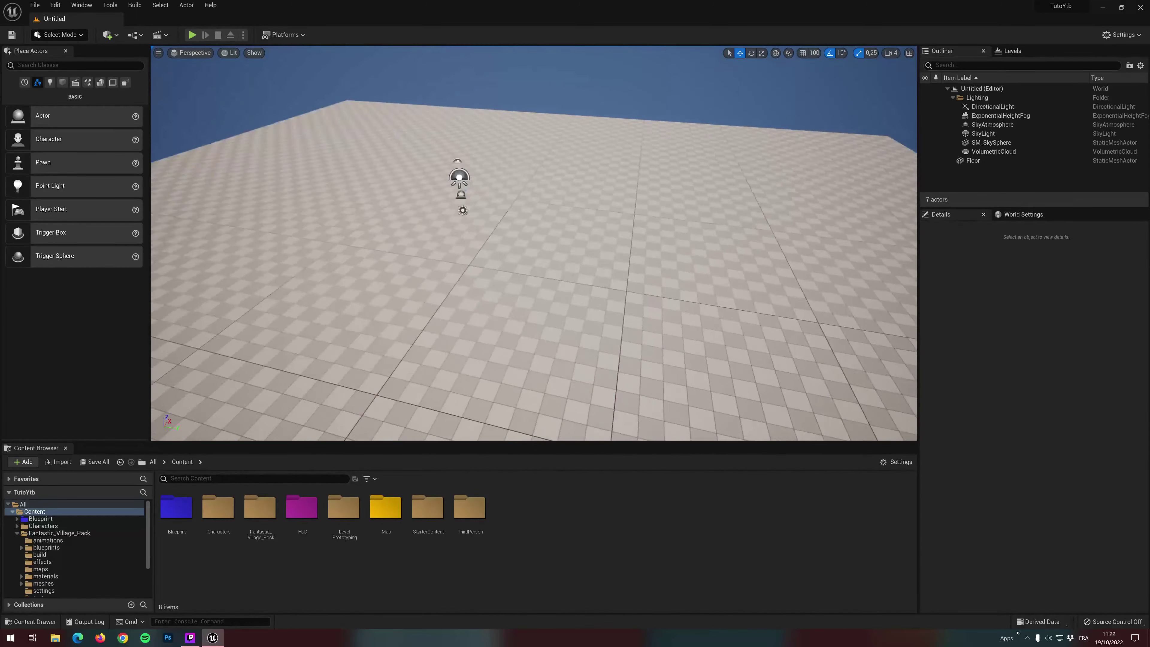
right_click_drag(570, 236, 581, 236)
left_click(573, 246)
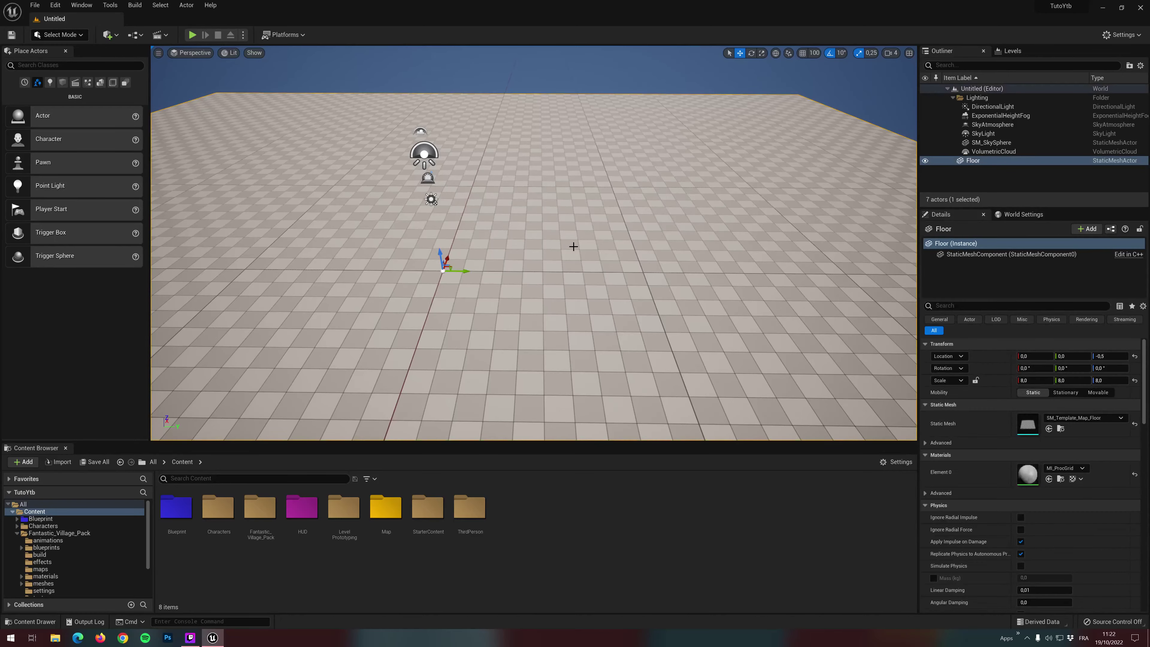
key("Delete")
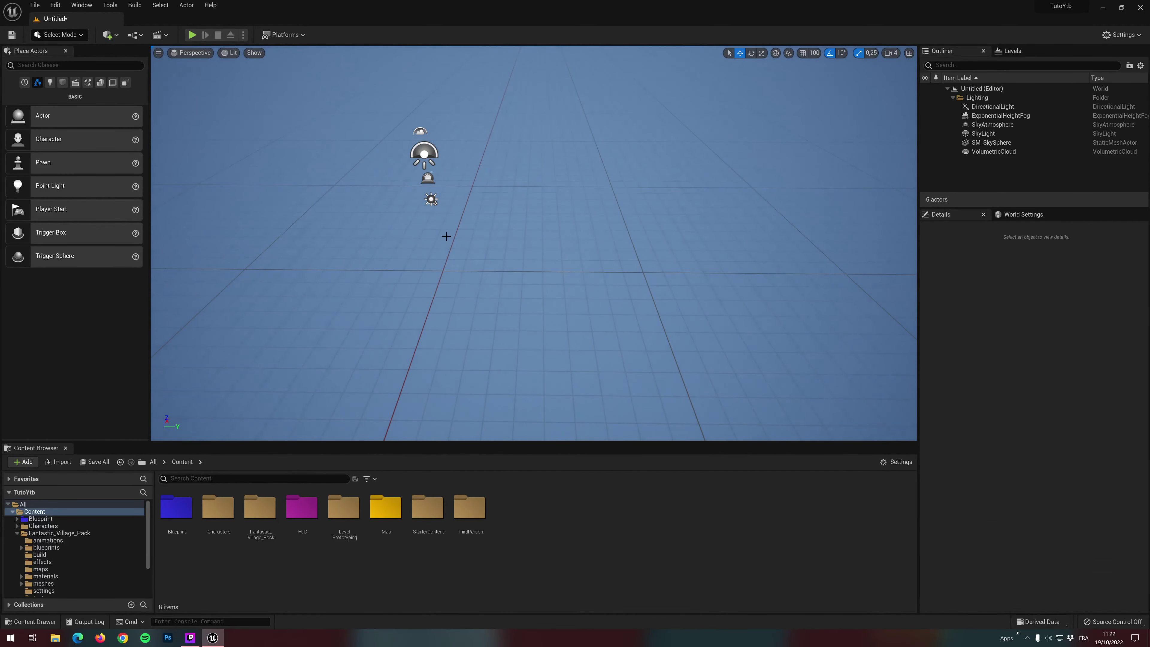
Select the DirectionalLight and three other sky actors and move them upward
right_click_drag(403, 224, 406, 225)
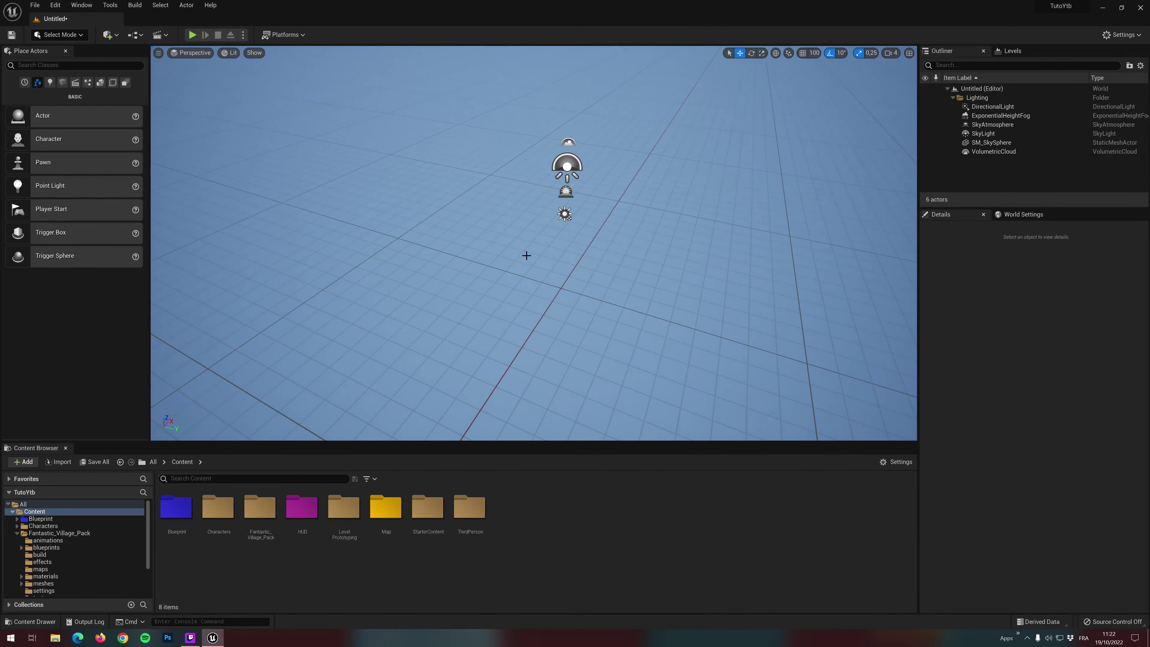
right_click_drag(526, 255, 543, 245)
left_click(543, 245)
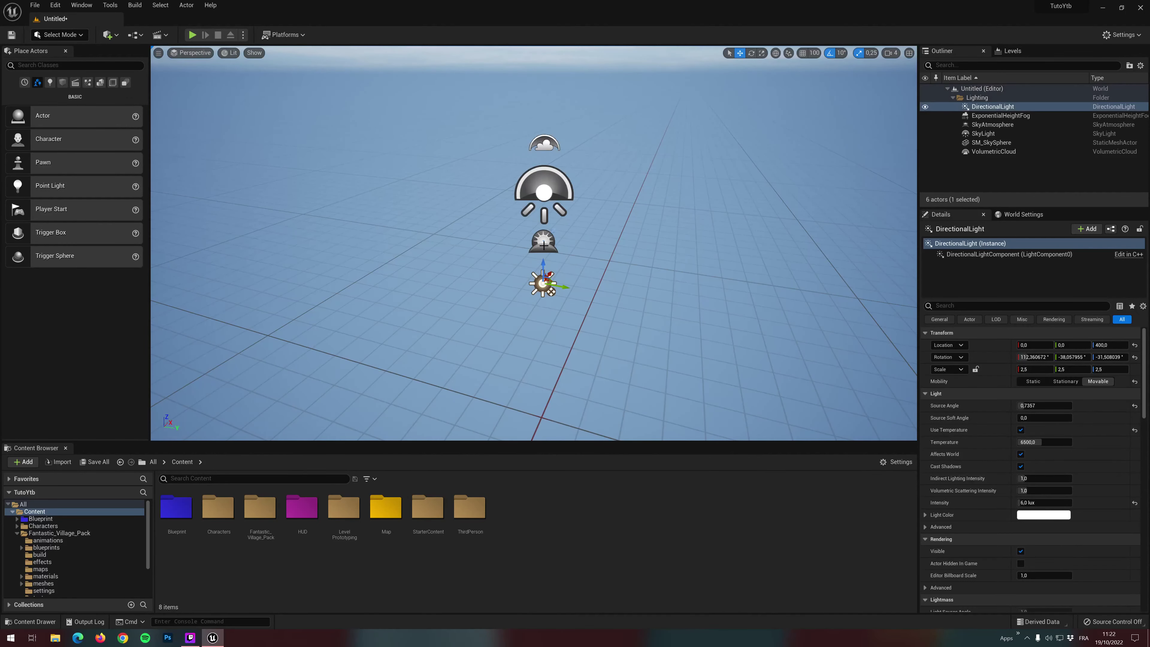
left_click(544, 245, "ctrl")
left_click(544, 188, "ctrl")
left_click(544, 144, "ctrl")
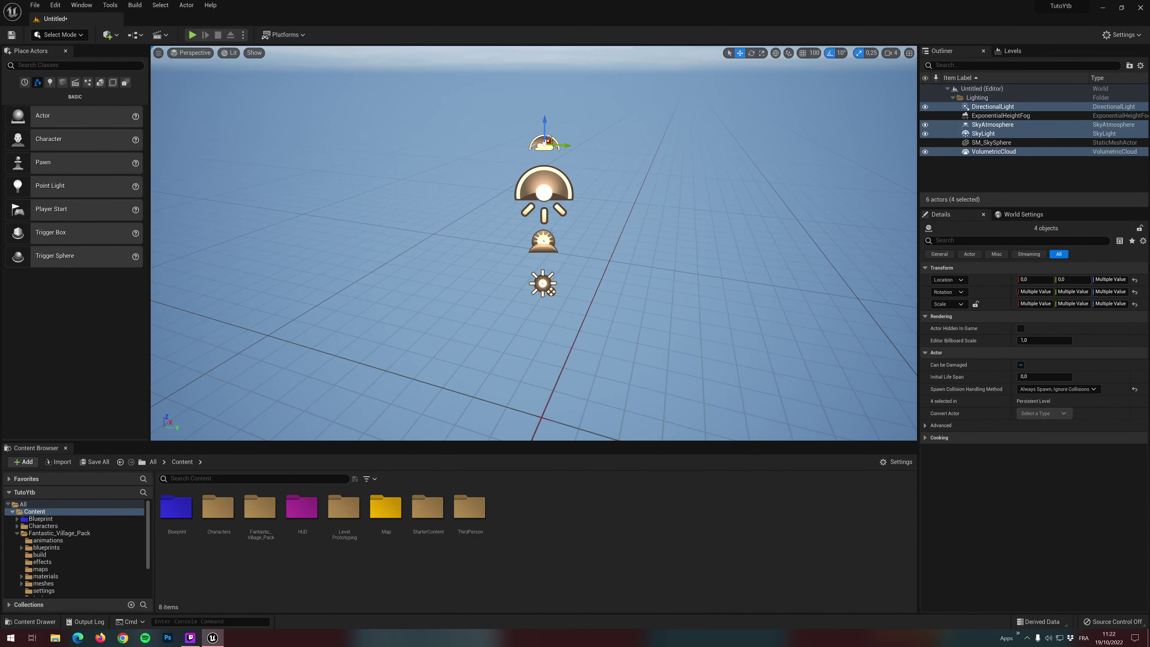
left_click_drag(545, 129, 518, 106)
mouse_move(517, 107)
right_mouse_down()
mouse_move(499, 153)
mouse_move(580, 198)
right_mouse_up()
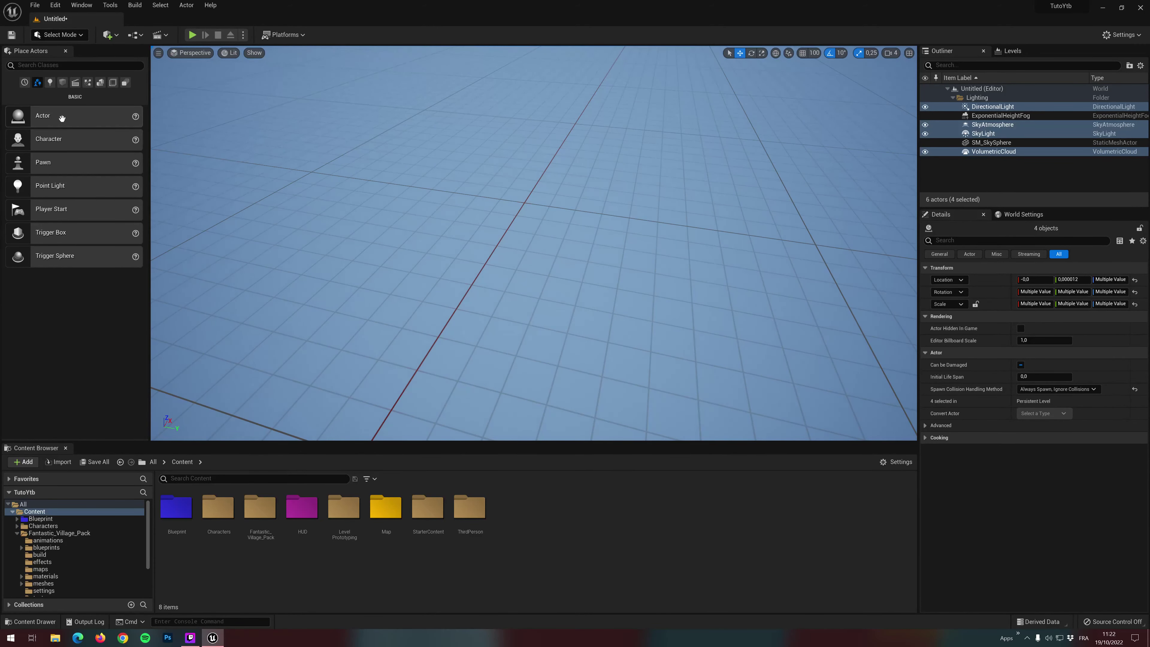
left_click(98, 84)
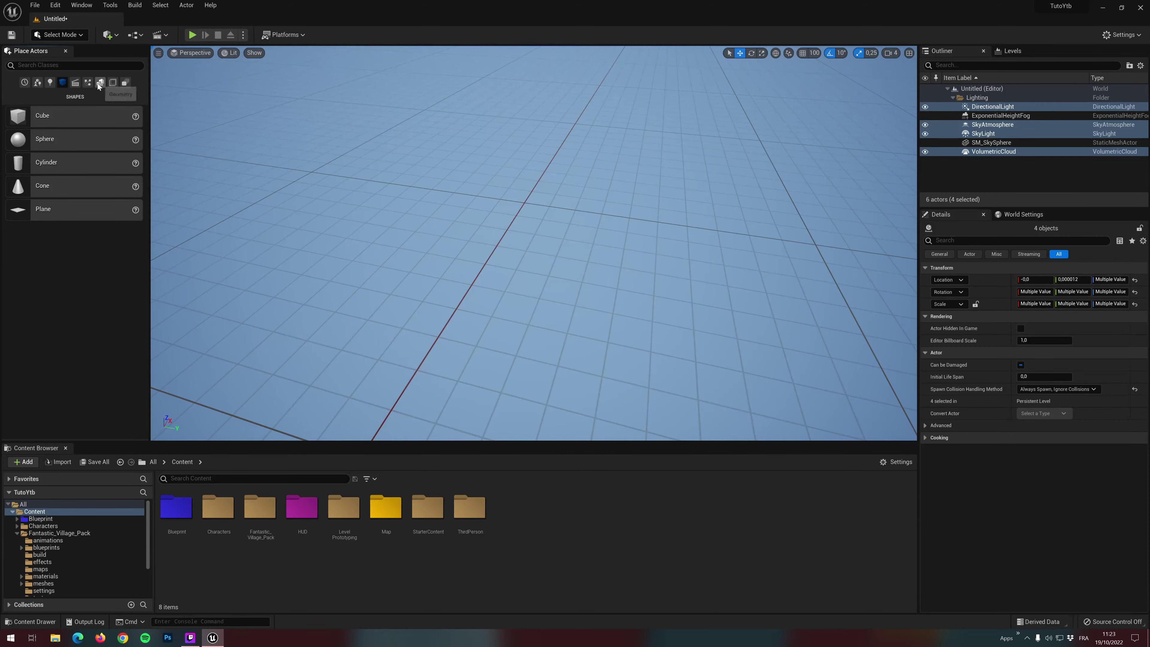
Place a Box Brush in the level and reset it to the world origin
left_click(99, 83)
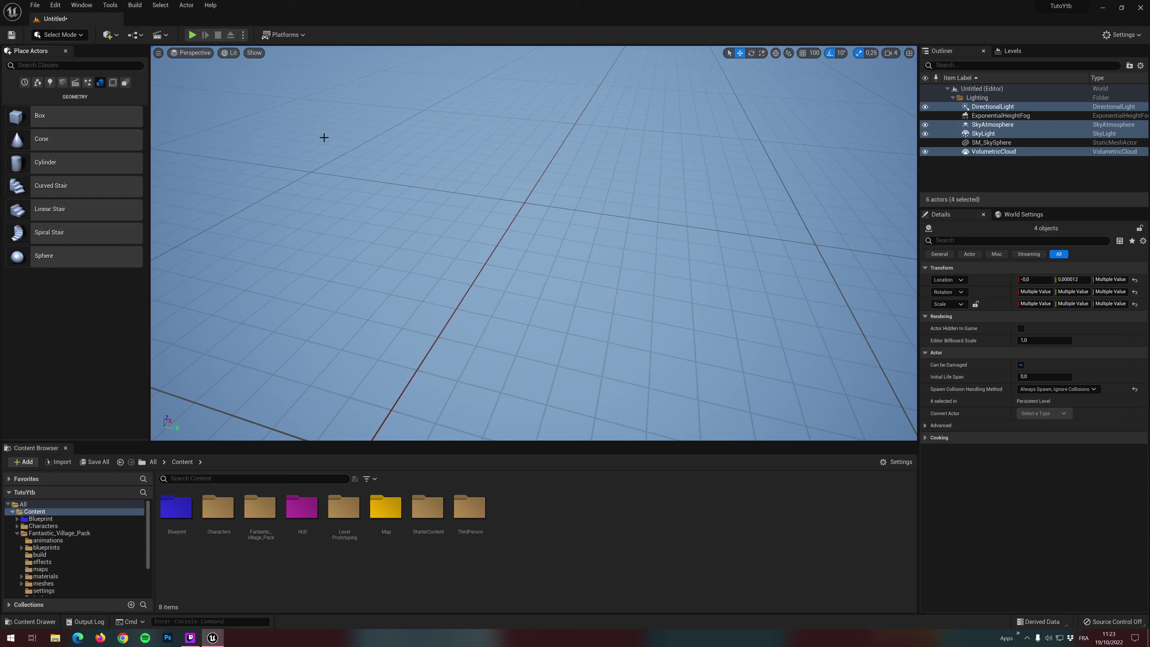
left_click_drag(41, 116, 494, 272)
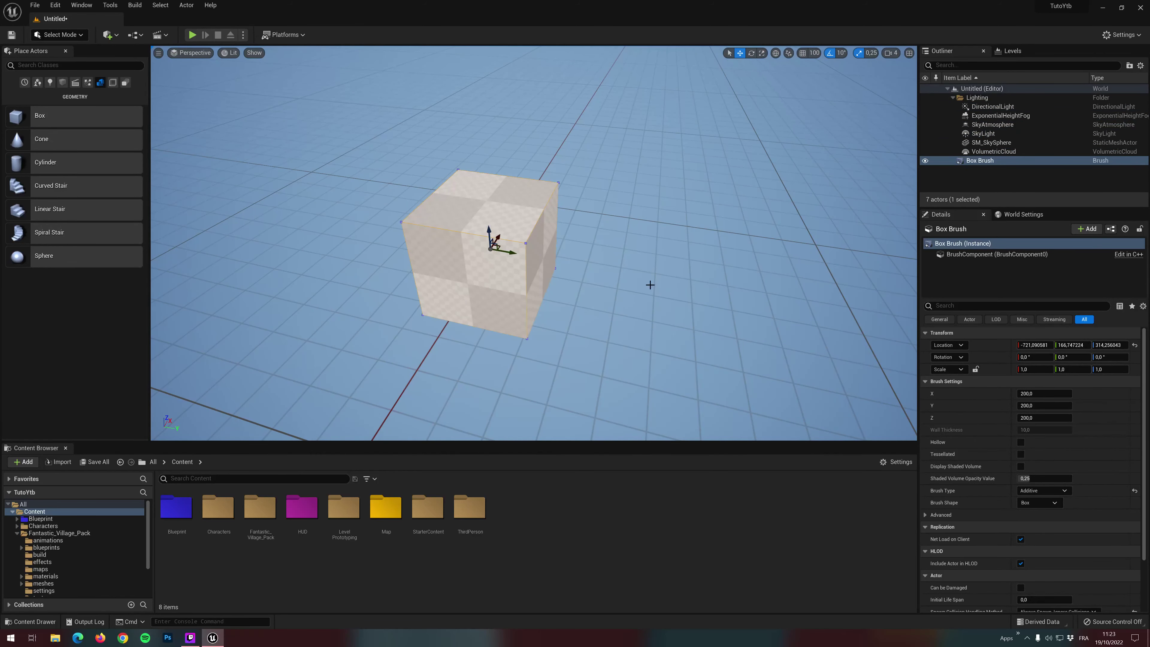
left_click(1134, 344)
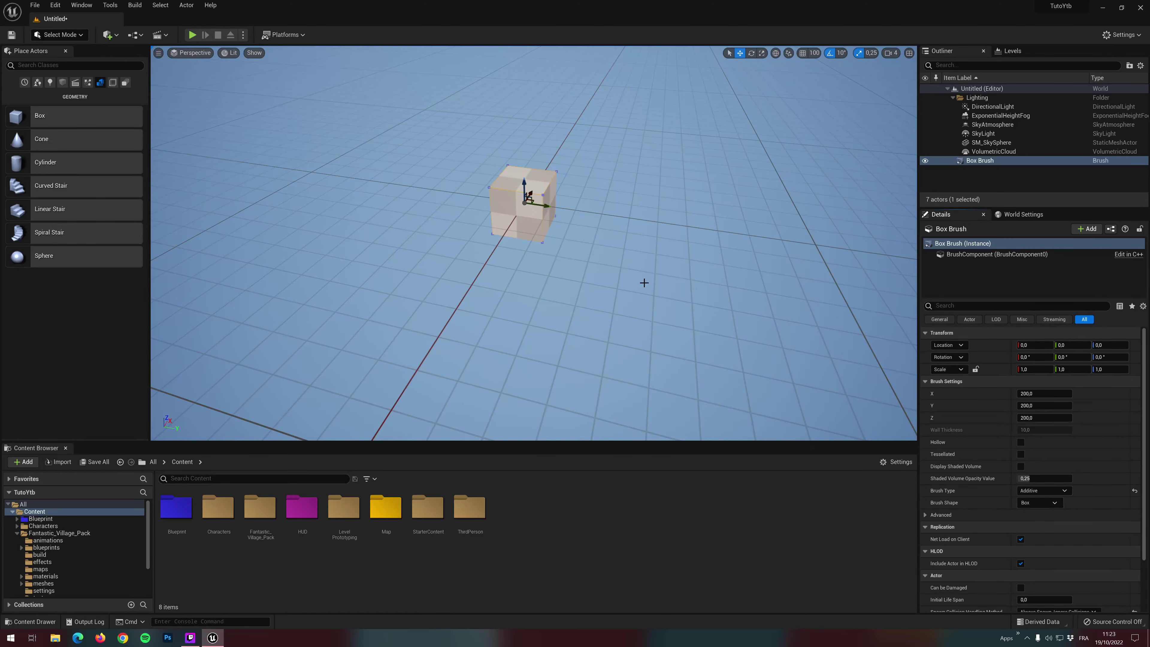
left_click_drag(644, 282, 817, 314, "alt")
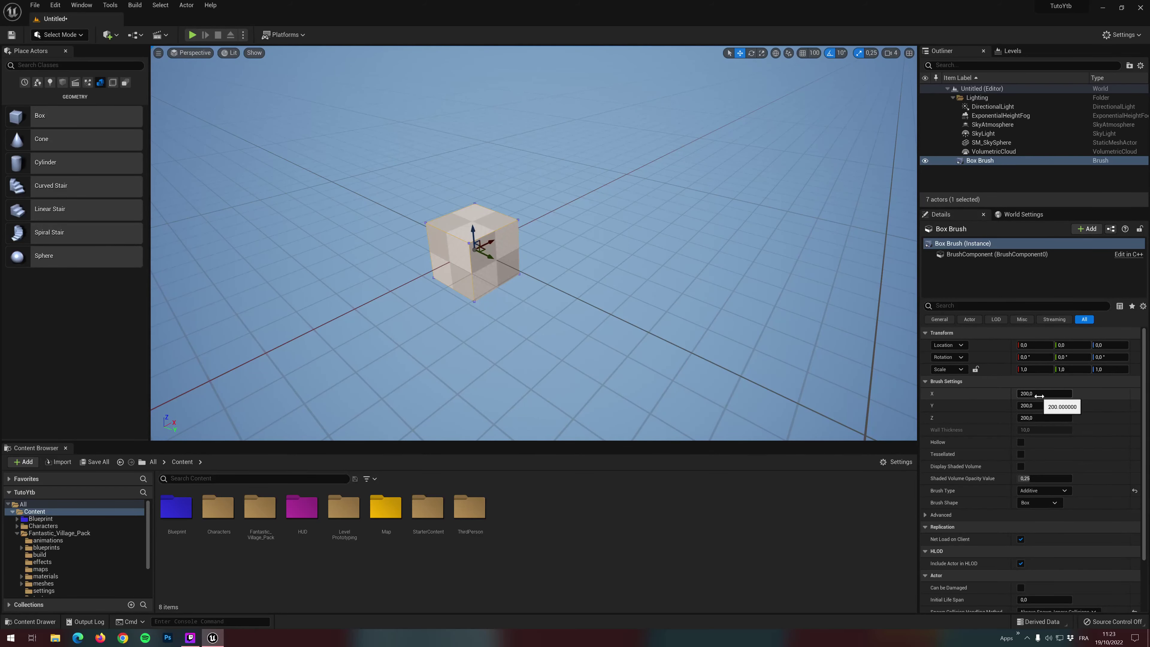
right_click_drag(671, 343, 643, 317)
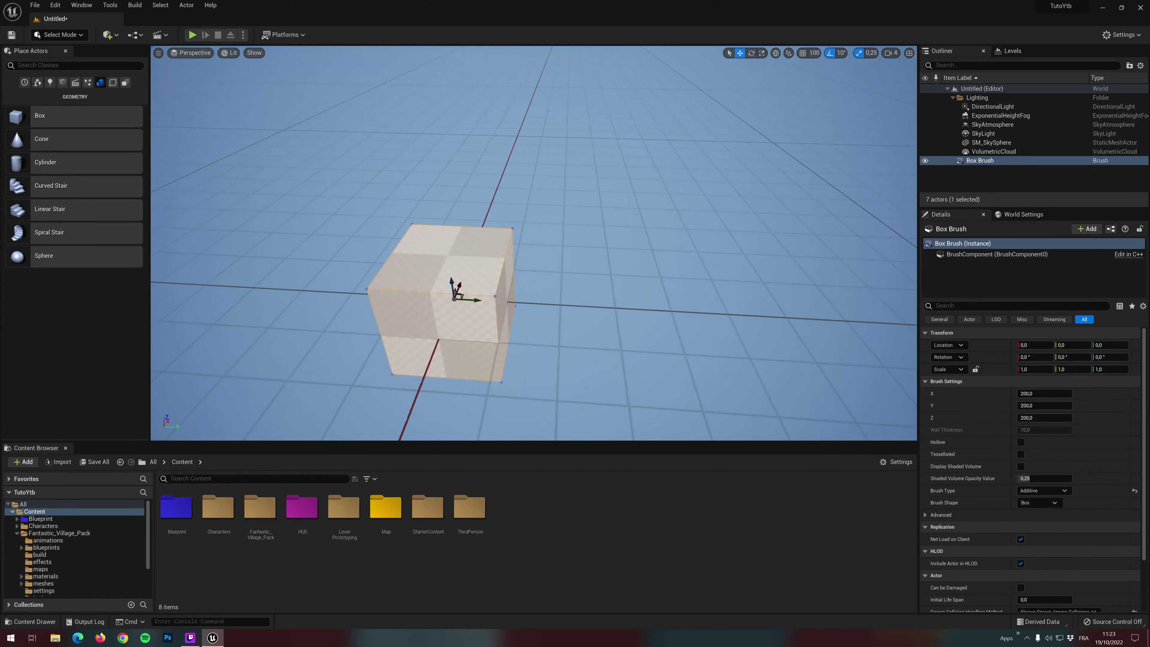
Set the brush's Z size to 10 and X size to 600
left_click(1042, 417)
type("10")
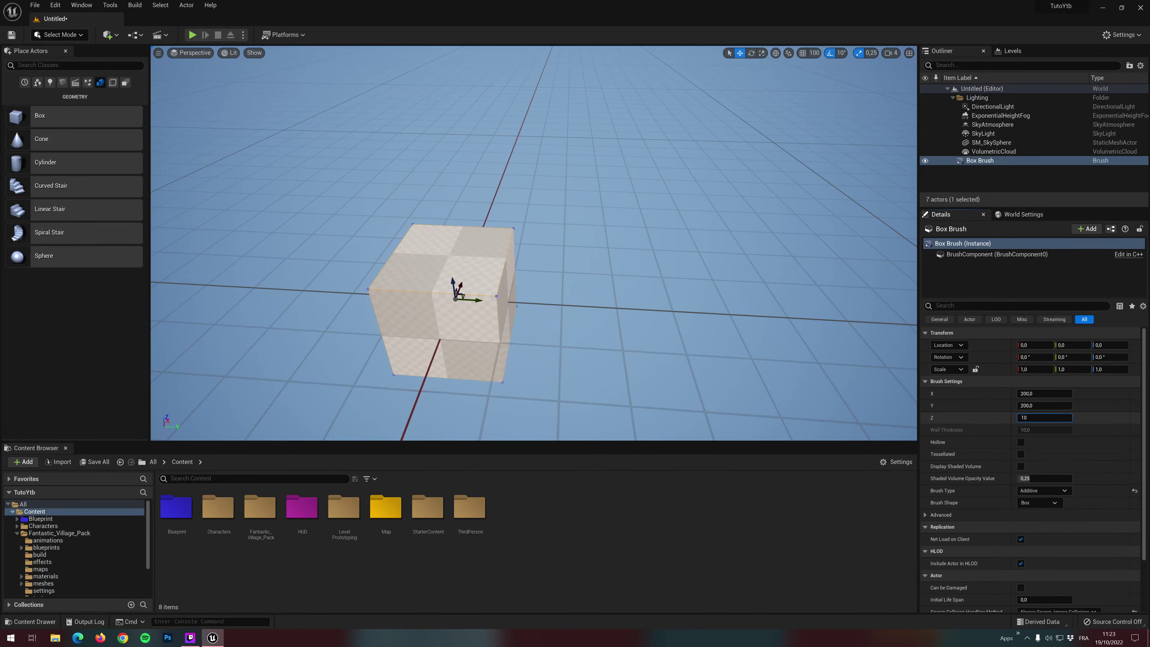
key("Return")
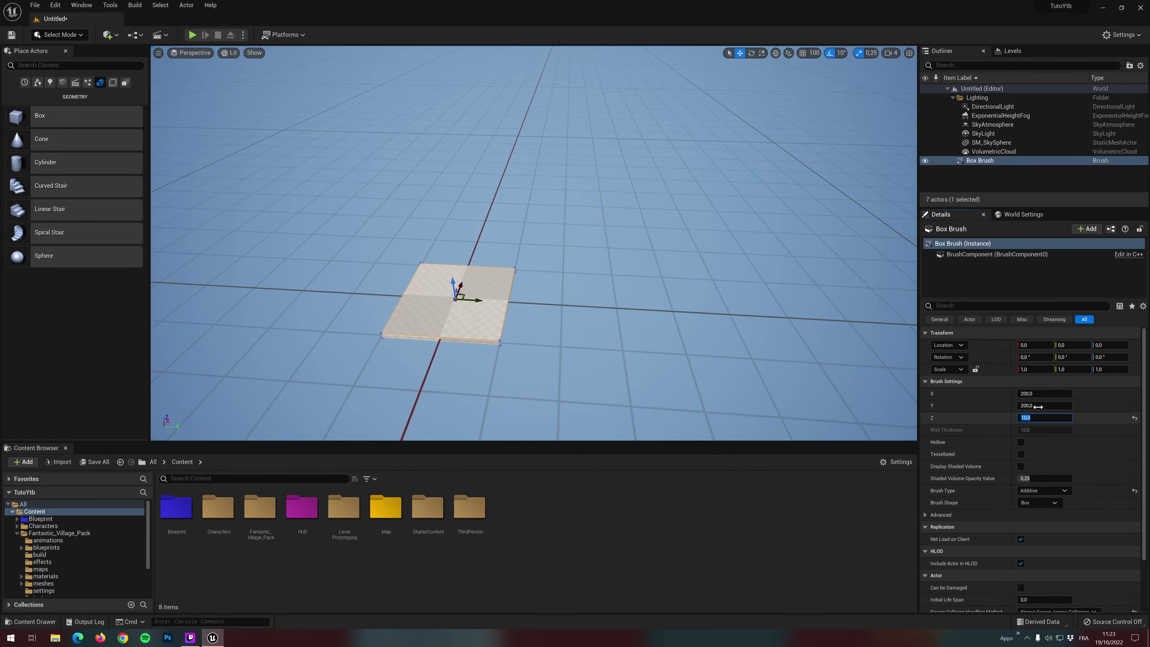
right_click_drag(861, 362, 793, 362)
left_click(1042, 394)
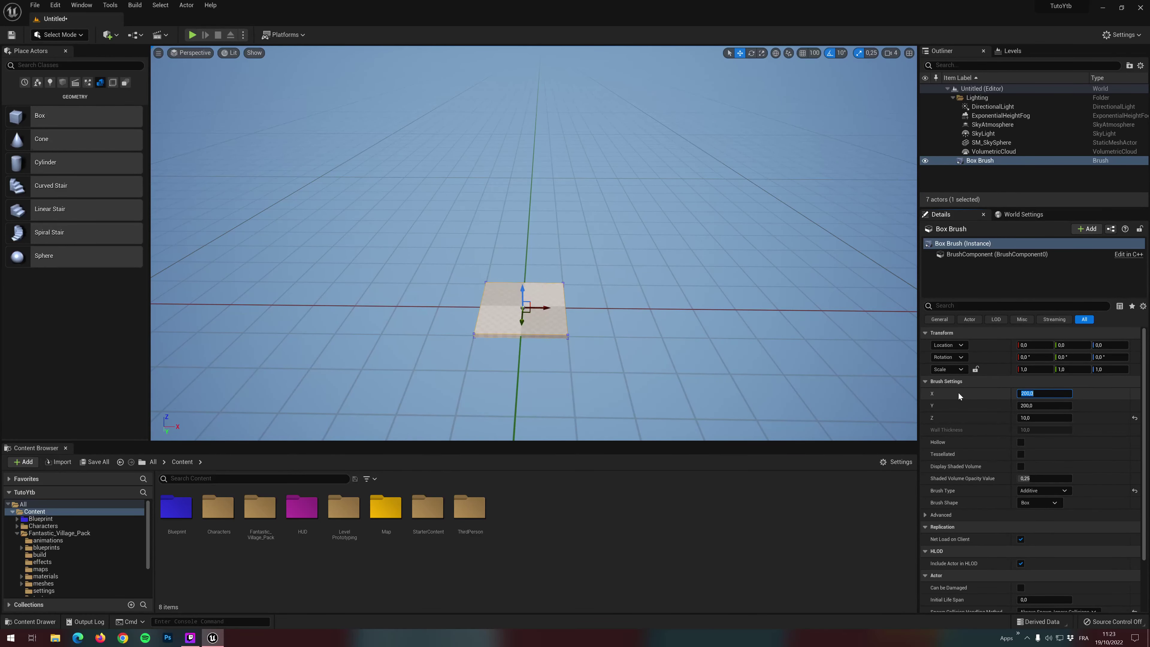
type("600")
key("Return")
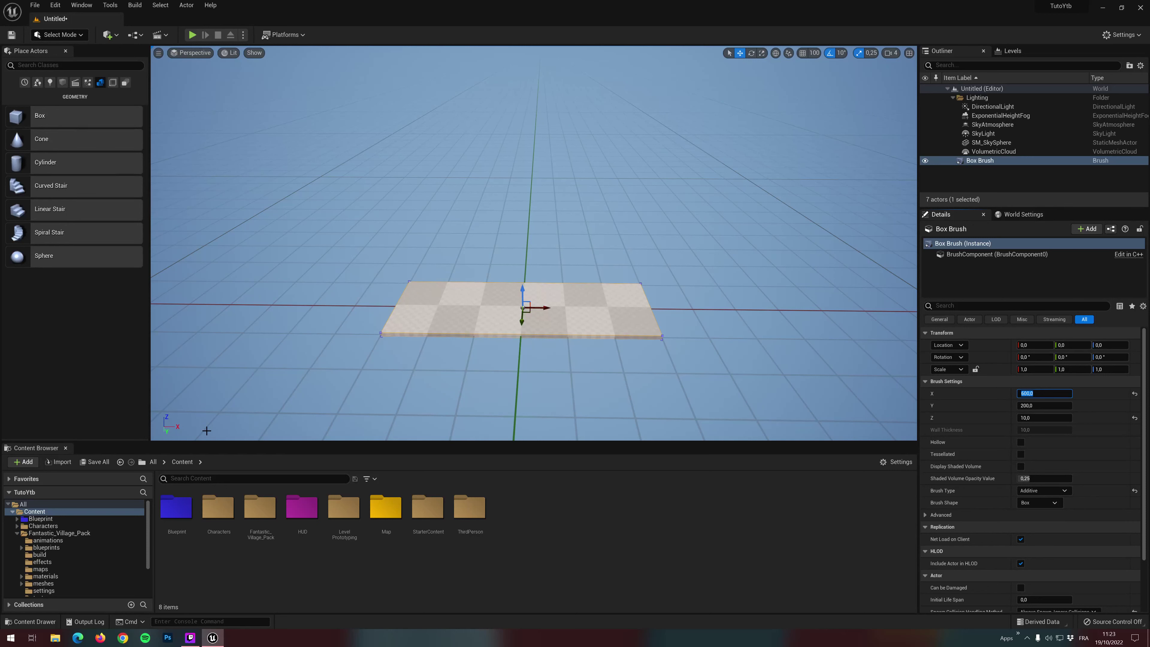
Place BP_ThirdPersonCharacter from ThirdPerson/Blueprints onto the floor slab
double_click(469, 520)
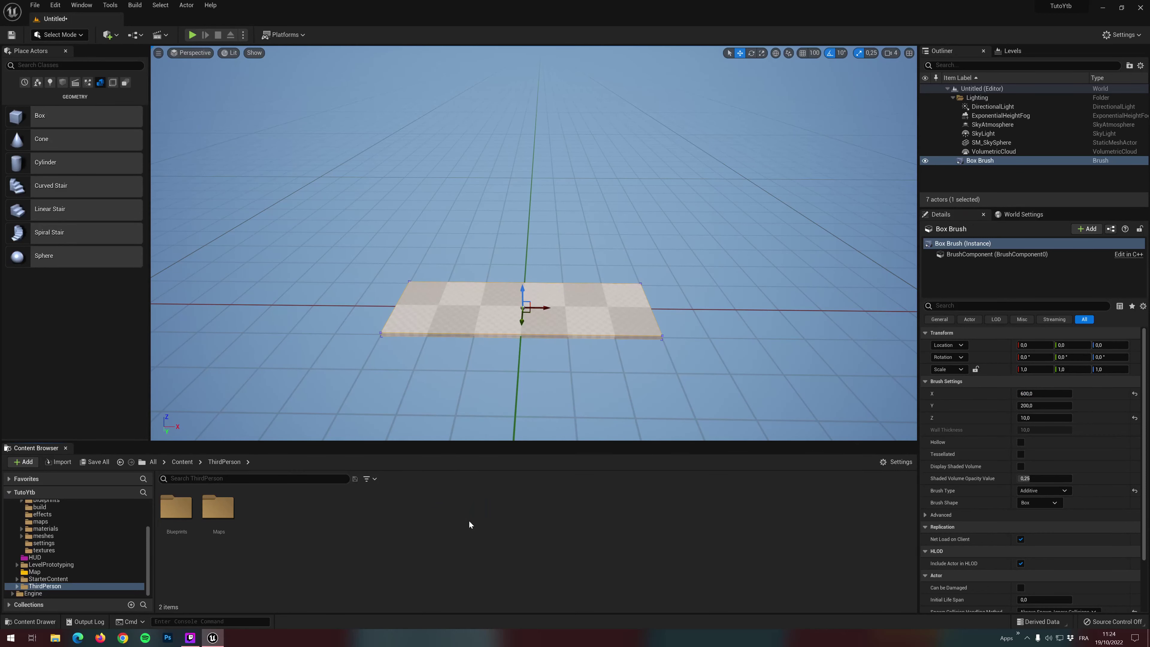
double_click(177, 510)
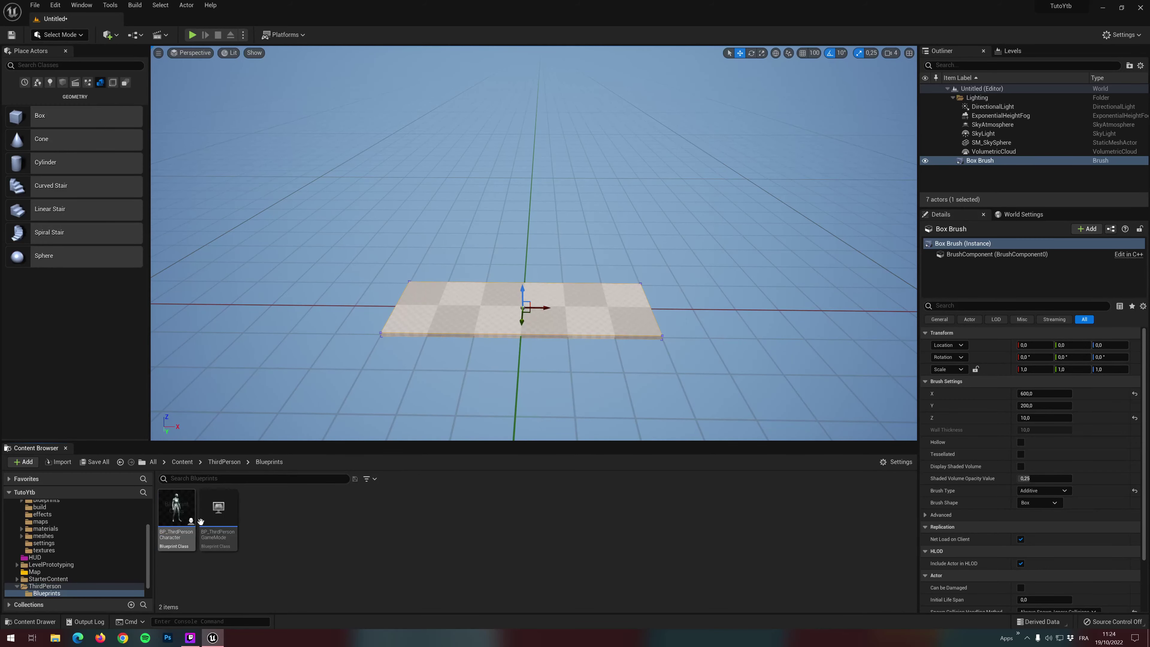
left_click_drag(173, 513, 497, 332)
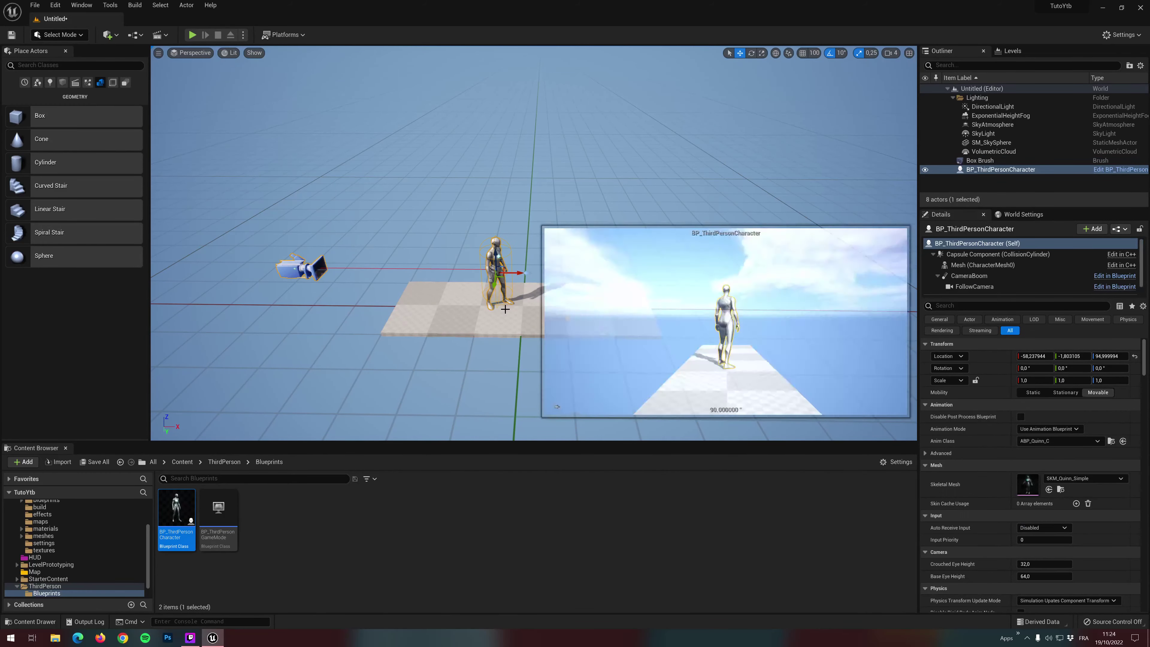
middle_click_drag(496, 332, 607, 320)
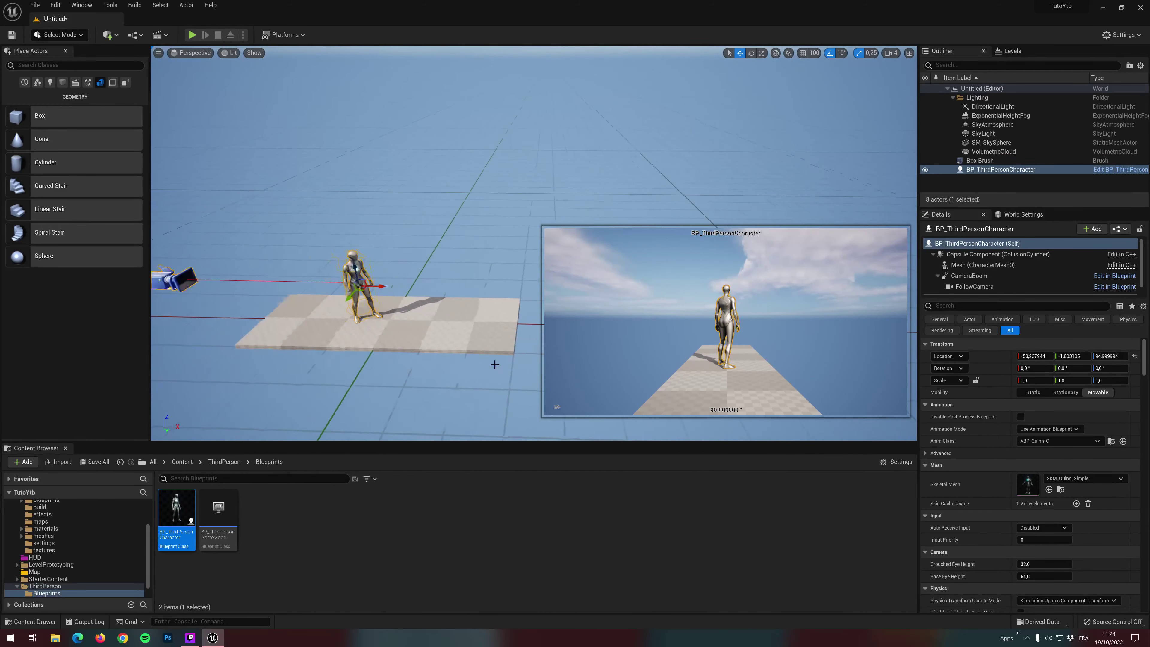
Resize the floor Box Brush to X 1000 and Y 1000
left_click(473, 371)
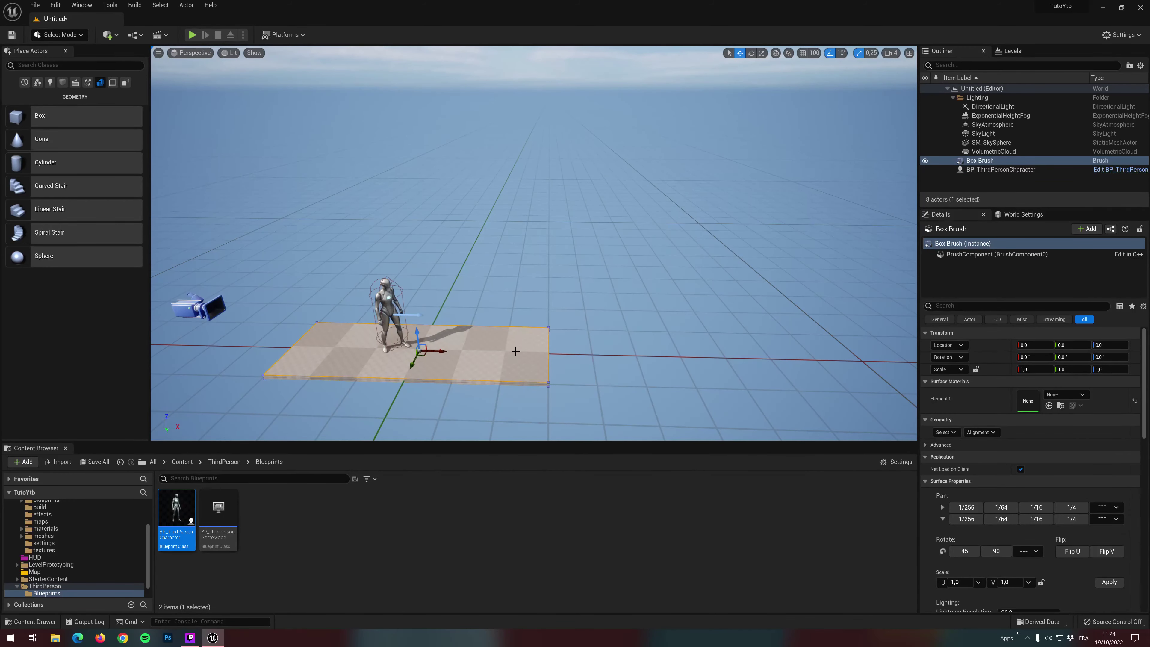
middle_click_drag(696, 348, 618, 348)
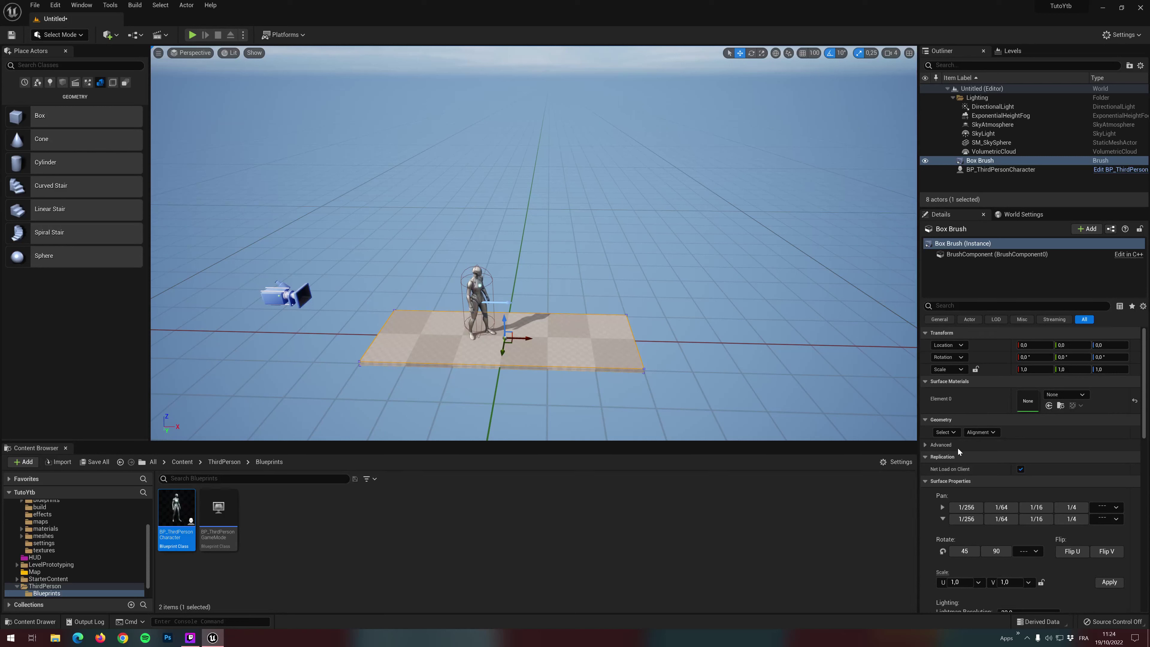
scroll(954, 432, "down", 1)
scroll(954, 431, "down", 3)
scroll(954, 431, "down", 4)
scroll(953, 432, "down", 3)
left_click(1044, 380)
type("1000")
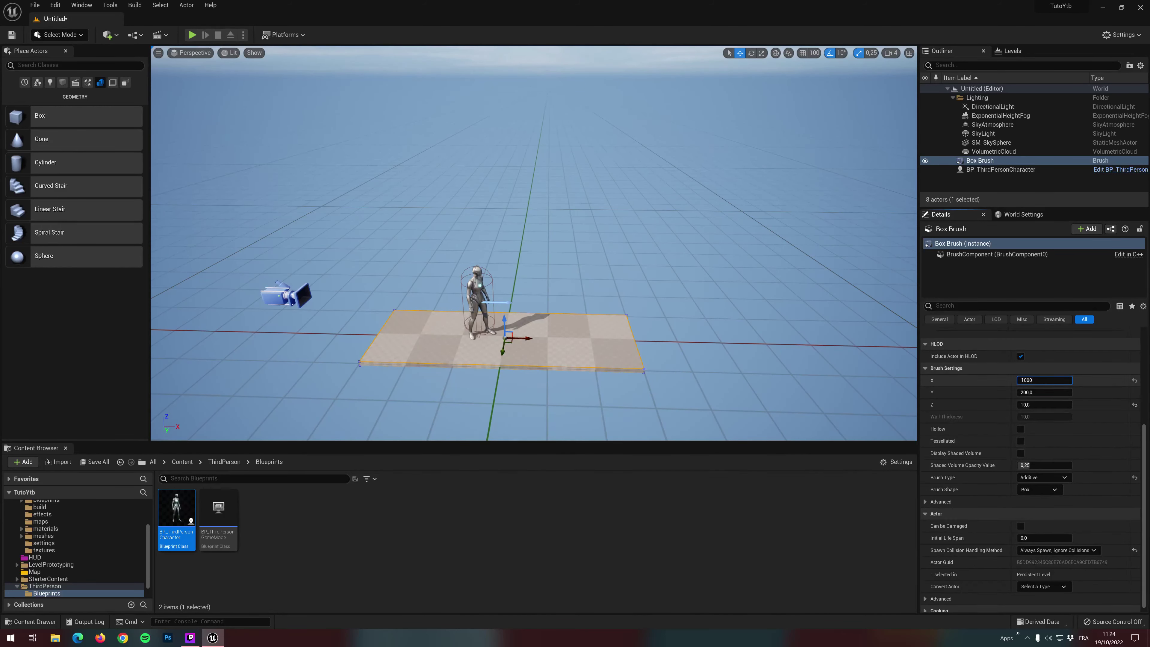
key("Return")
left_click(1044, 393)
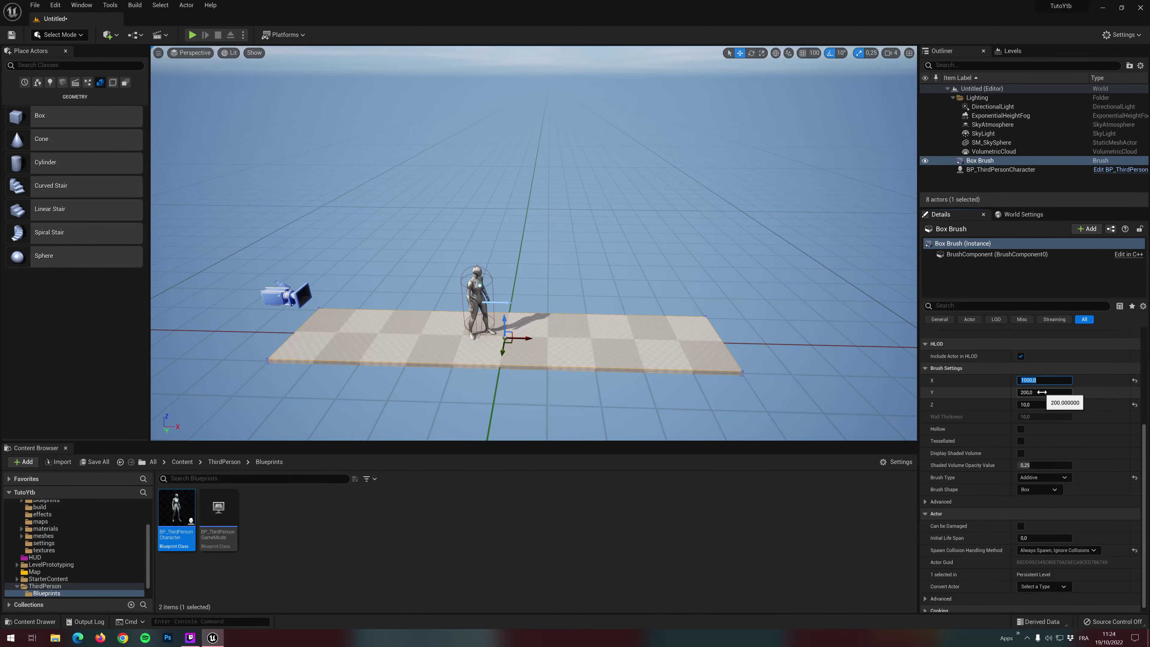
type("100")
key("Return")
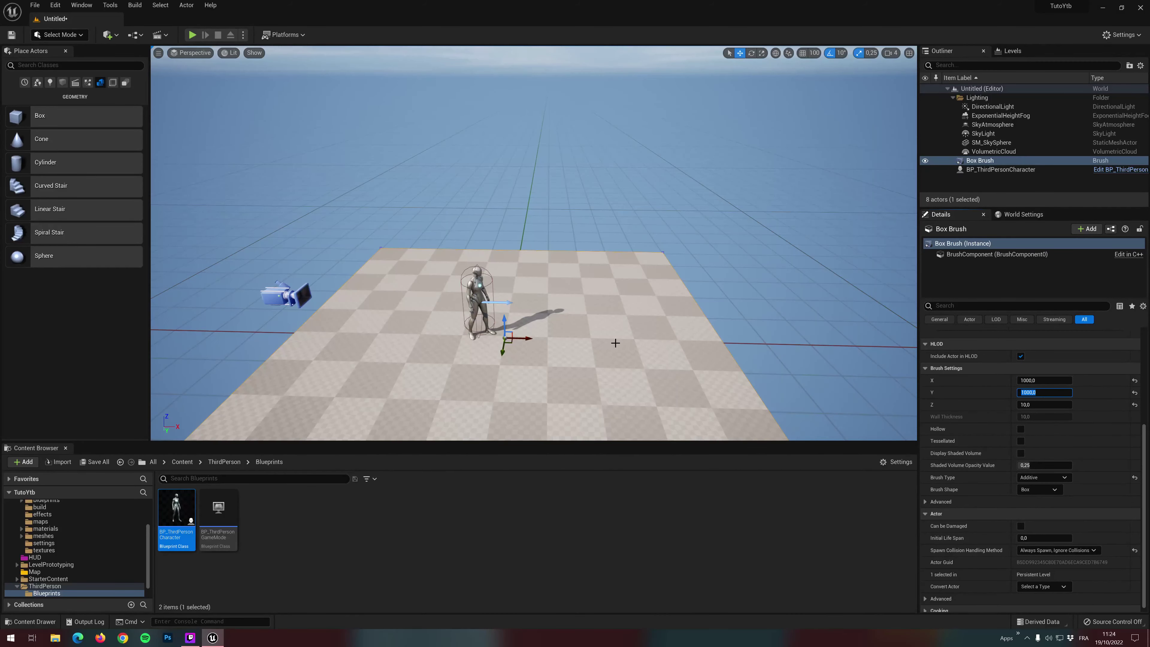
mouse_move(624, 340)
right_mouse_down()
mouse_move(541, 277)
mouse_move(541, 317)
mouse_move(257, 448)
right_mouse_up()
scroll(541, 277, "up", 3)
Apply the MI_wood_planks_04 material from the Village Pack to the floor
left_click(181, 463)
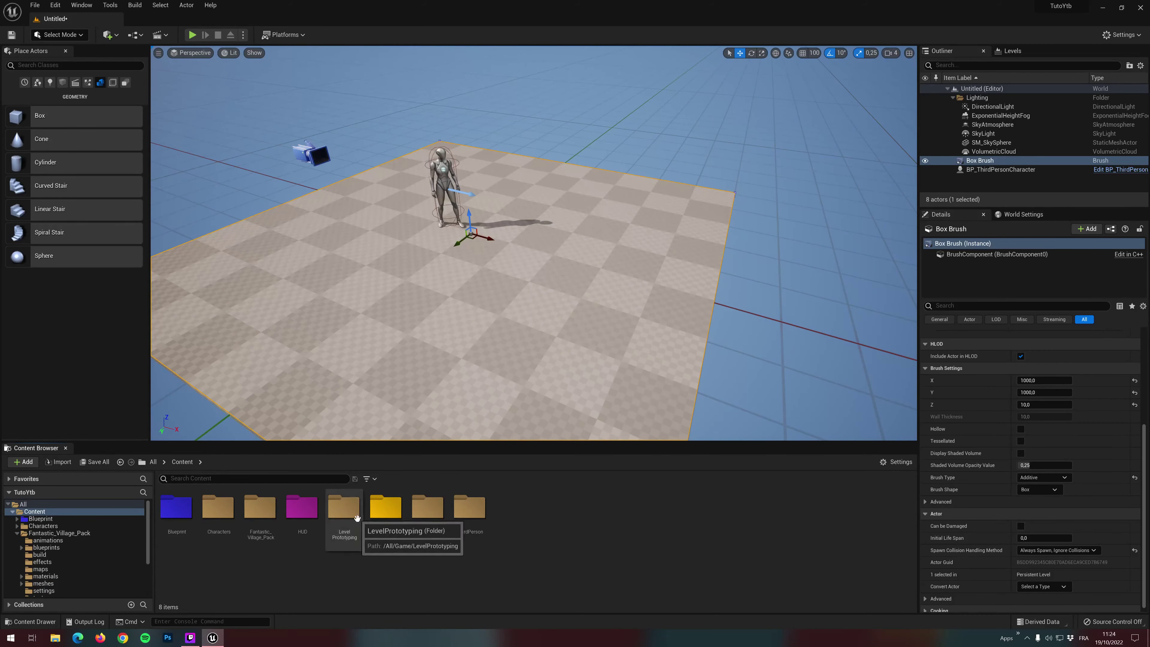
double_click(260, 516)
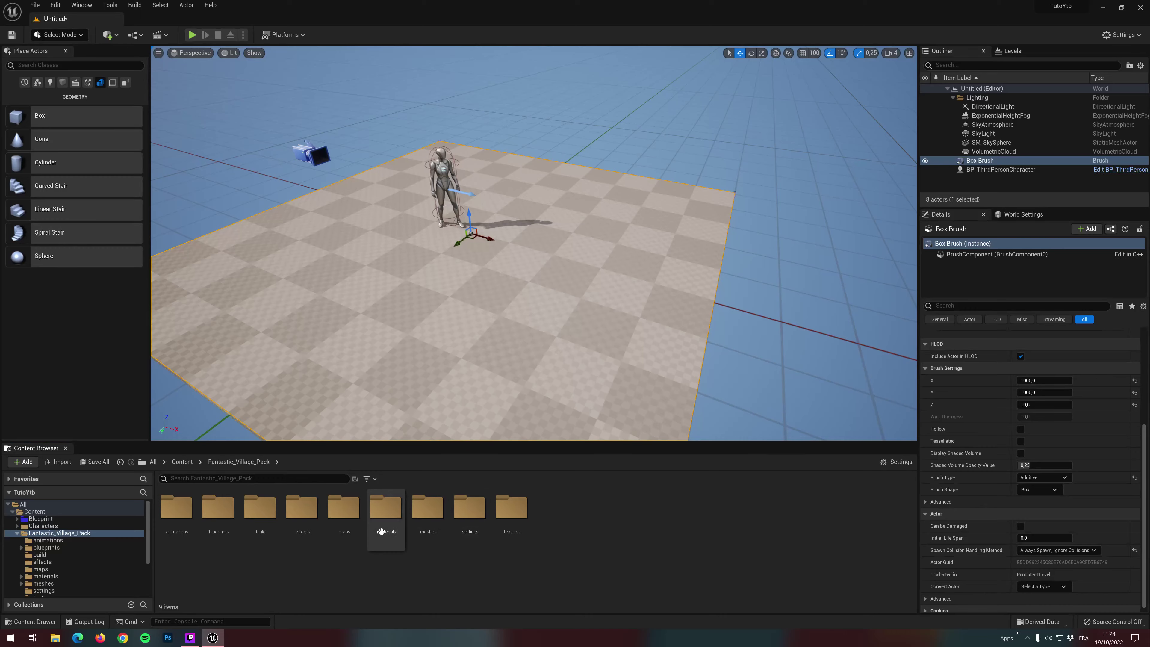
double_click(385, 519)
scroll(837, 527, "down", 2)
scroll(855, 530, "down", 3)
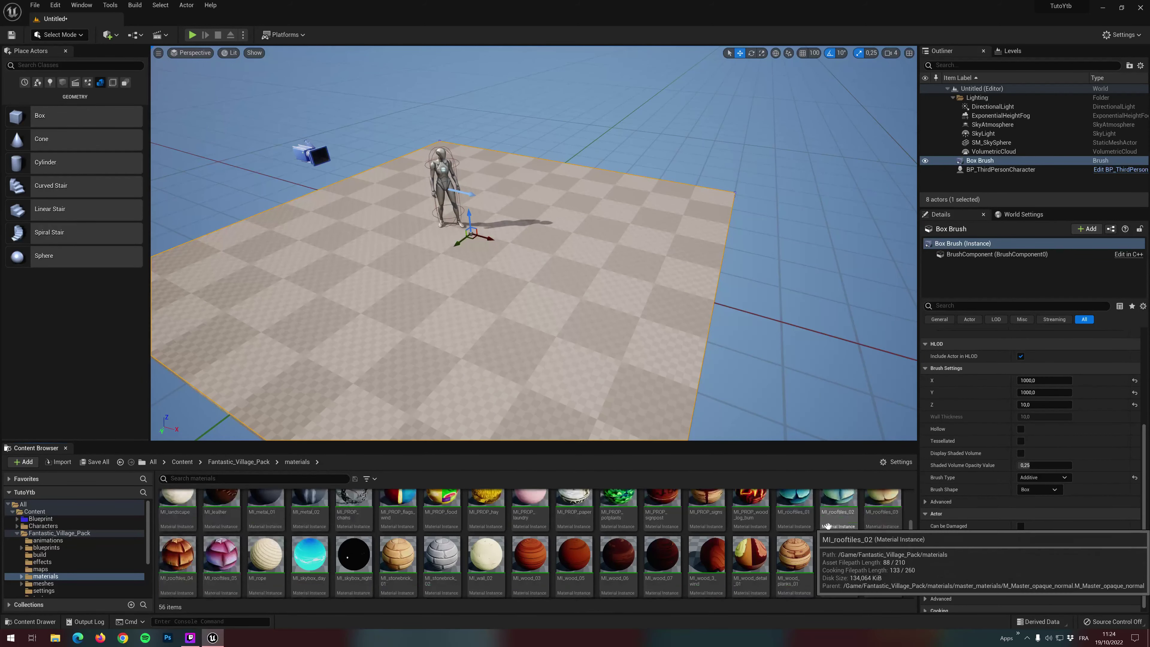
left_click_drag(706, 516, 498, 294)
left_click_drag(177, 550, 453, 272)
scroll(970, 415, "up", 2)
scroll(974, 409, "up", 2)
scroll(969, 413, "up", 2)
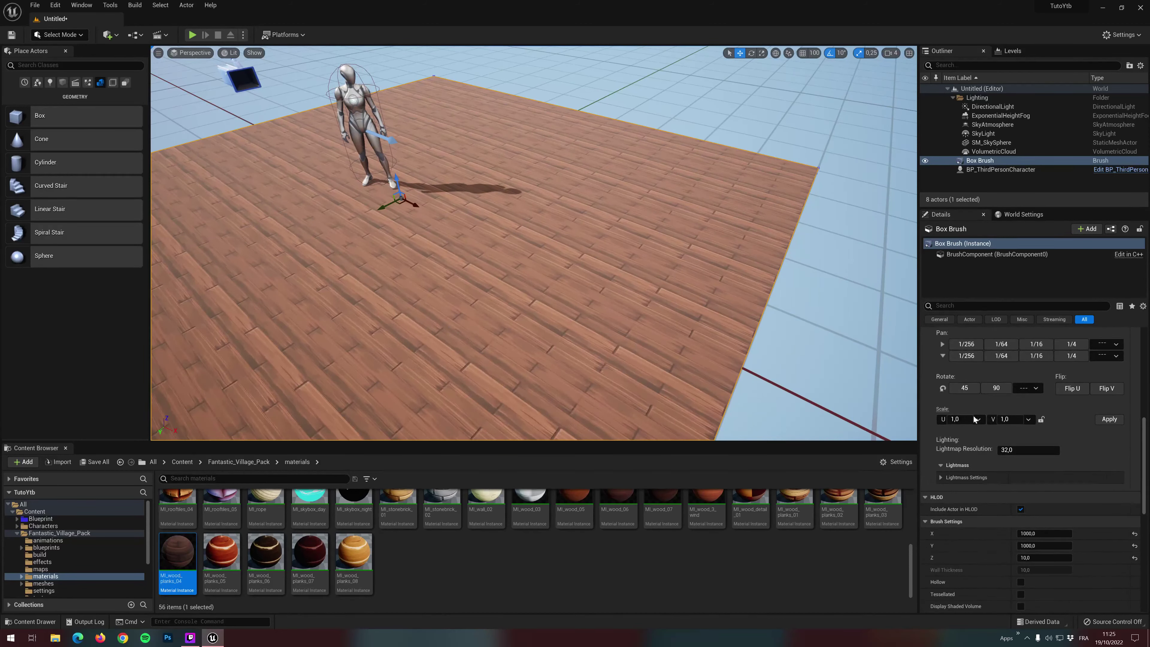
Tile the floor's wood texture at Surface Scale U 4.0 and V 4.0
left_click(979, 419)
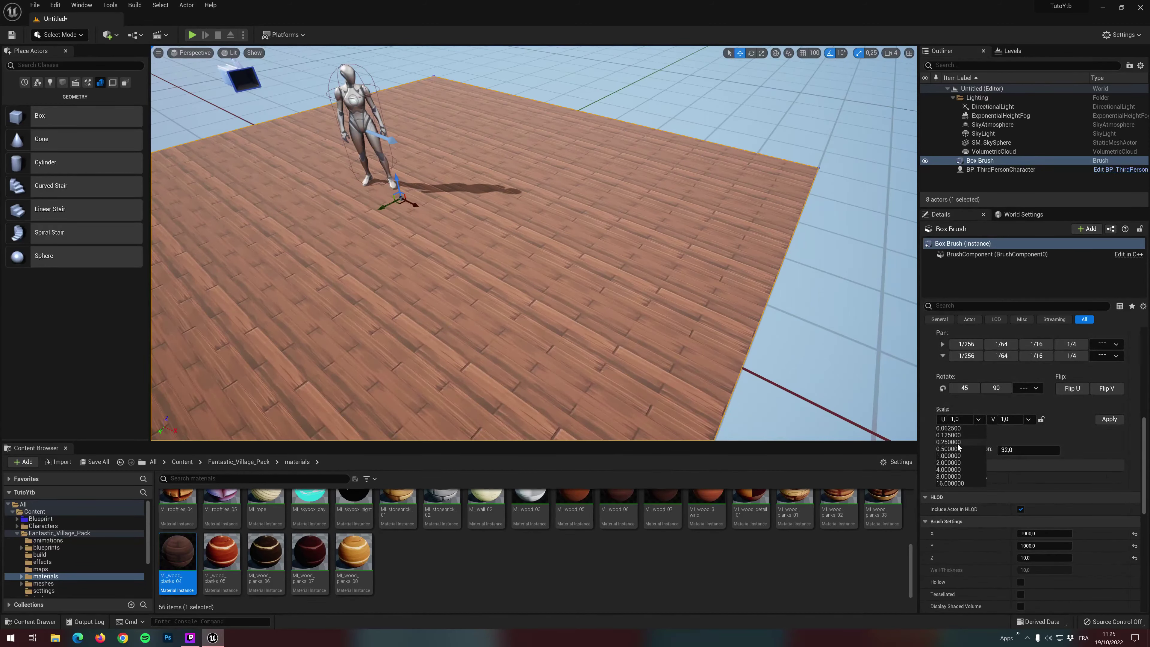
left_click(950, 470)
left_click(1028, 447)
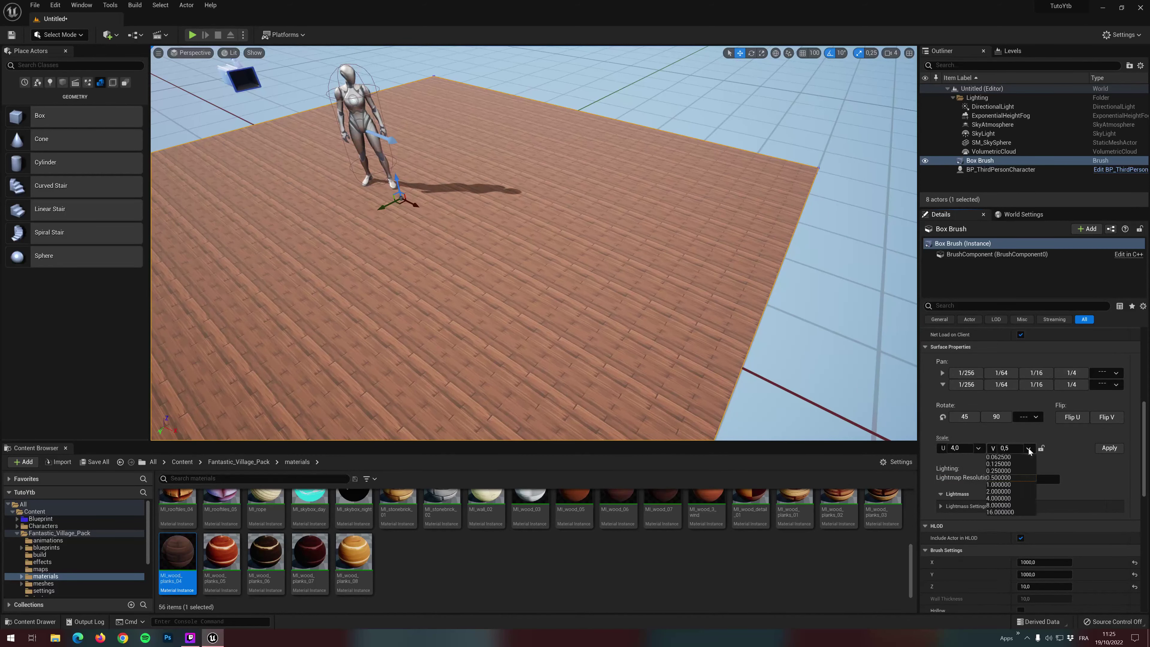
left_click(1022, 498)
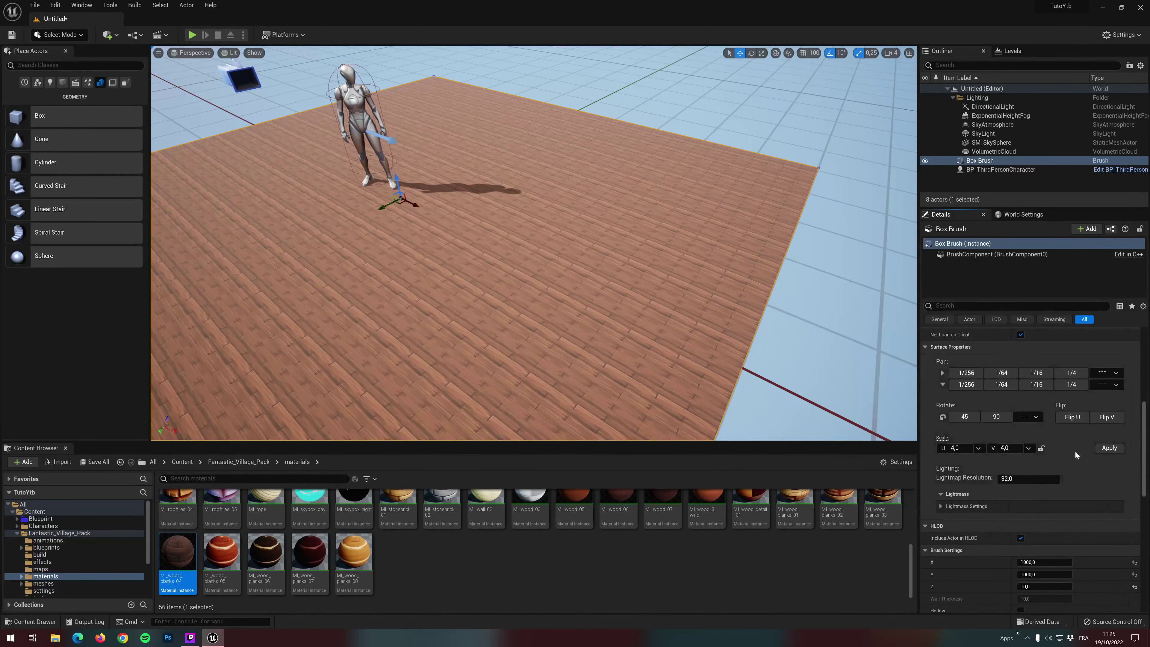
left_click(1109, 449)
right_click_drag(318, 130, 318, 130)
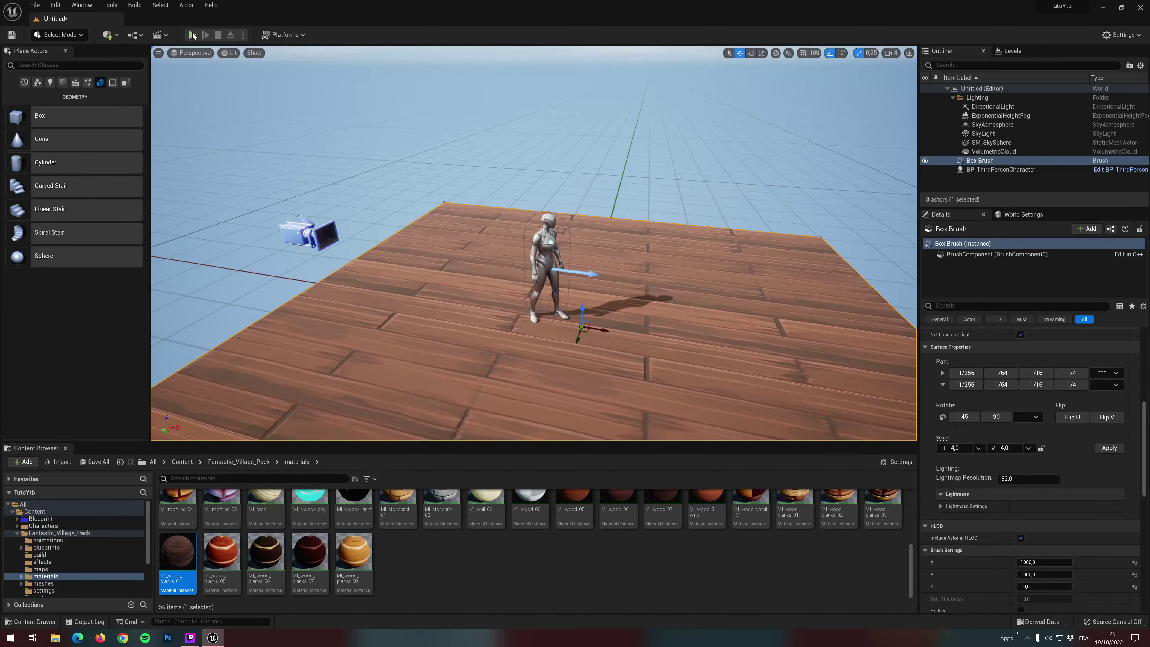
left_click(193, 35)
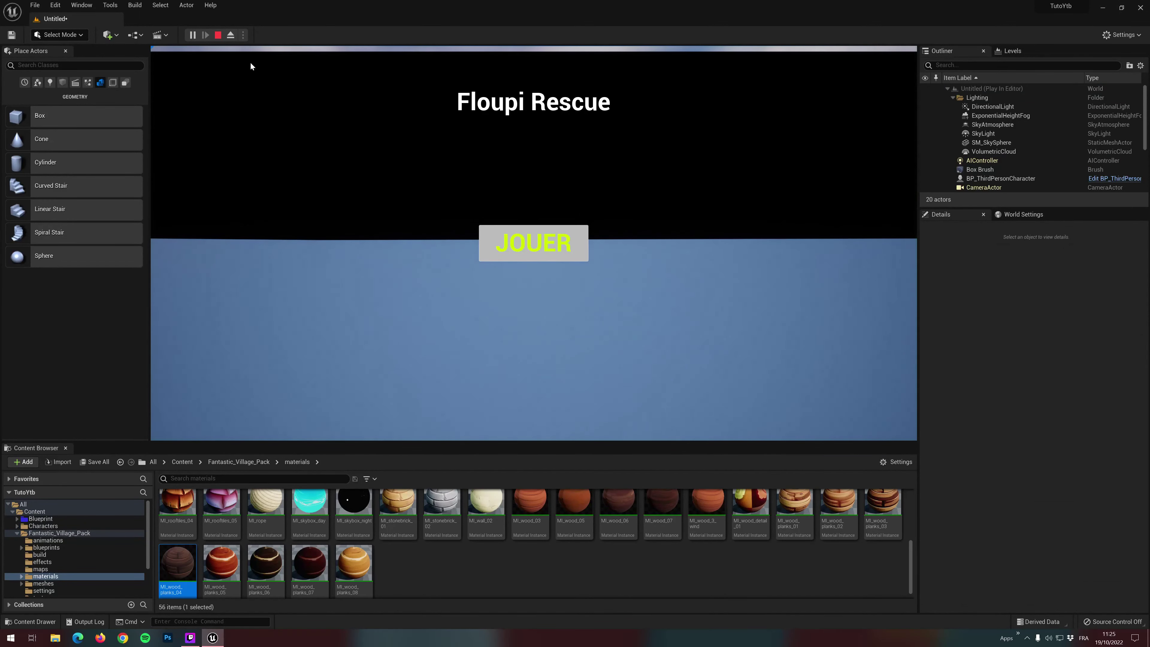
Set the World Settings GameMode Override to BP_ThirdPersonGameMode
left_click(217, 35)
left_click(1023, 214)
left_click(1060, 291)
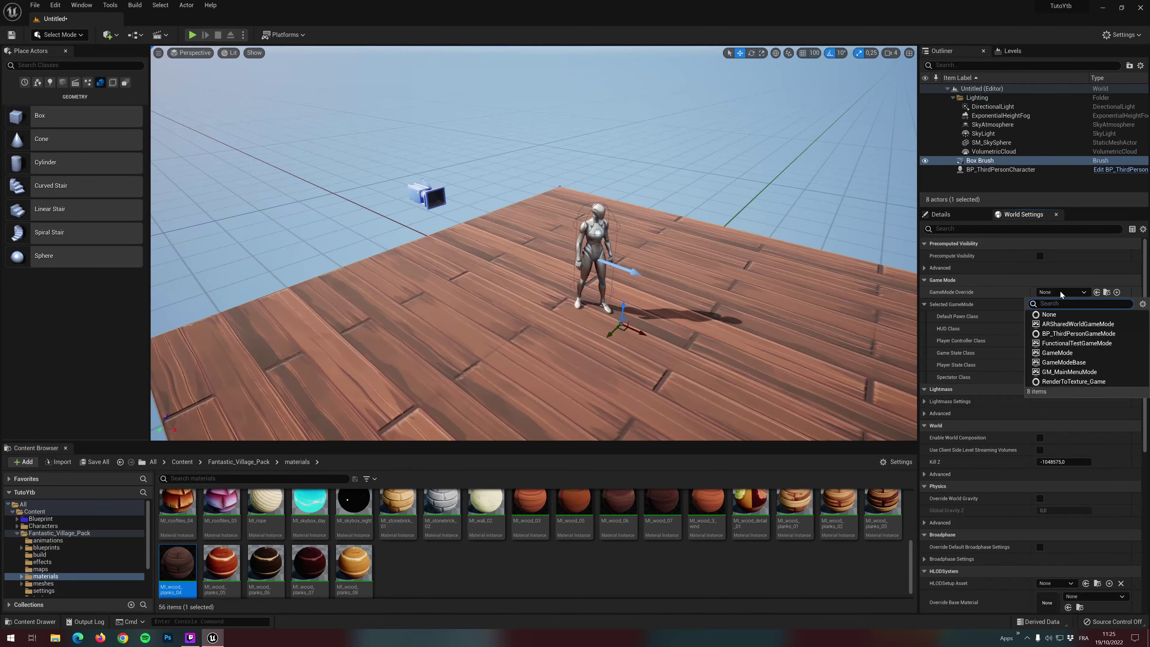
left_click(1072, 334)
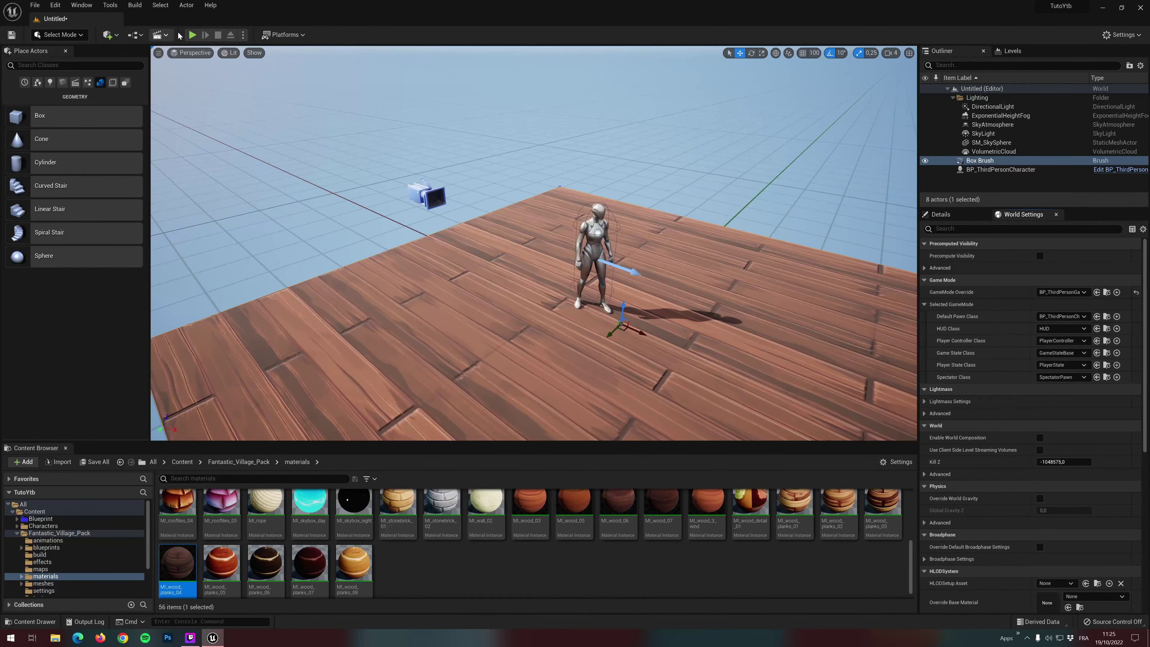
Test-play with the new game mode, then delete the placed BP_ThirdPersonCharacter
left_click(191, 35)
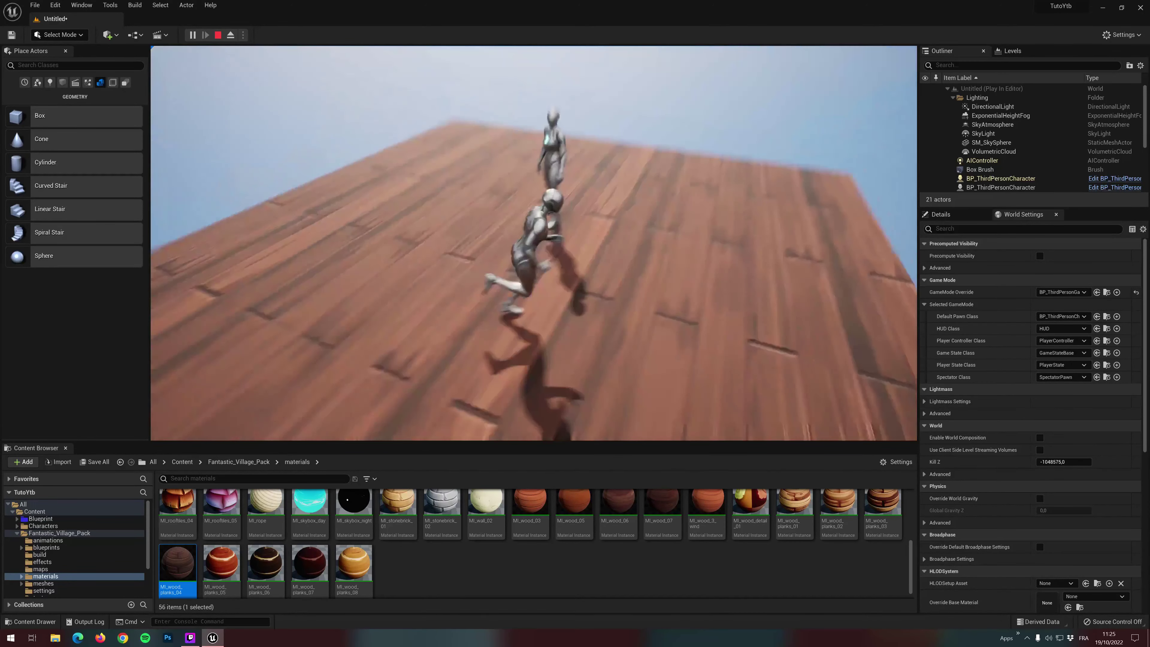
key("Escape")
left_click(539, 186)
key("Delete")
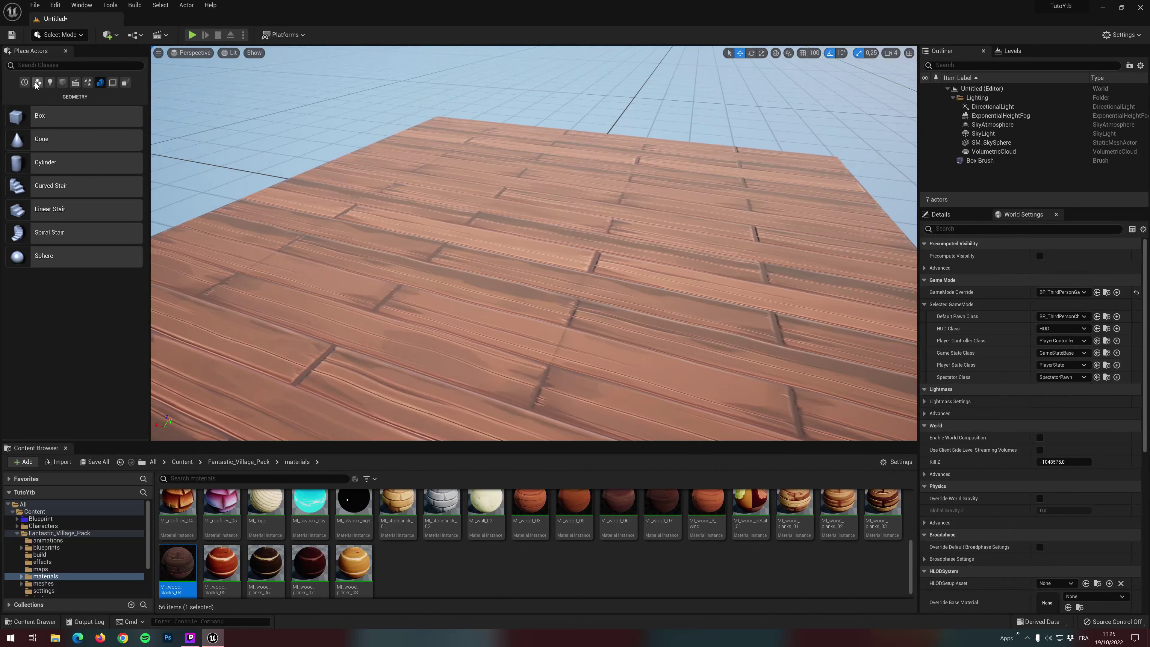
Place a PlayerStart on the wood floor at location 0, 0, 100
left_click(36, 84)
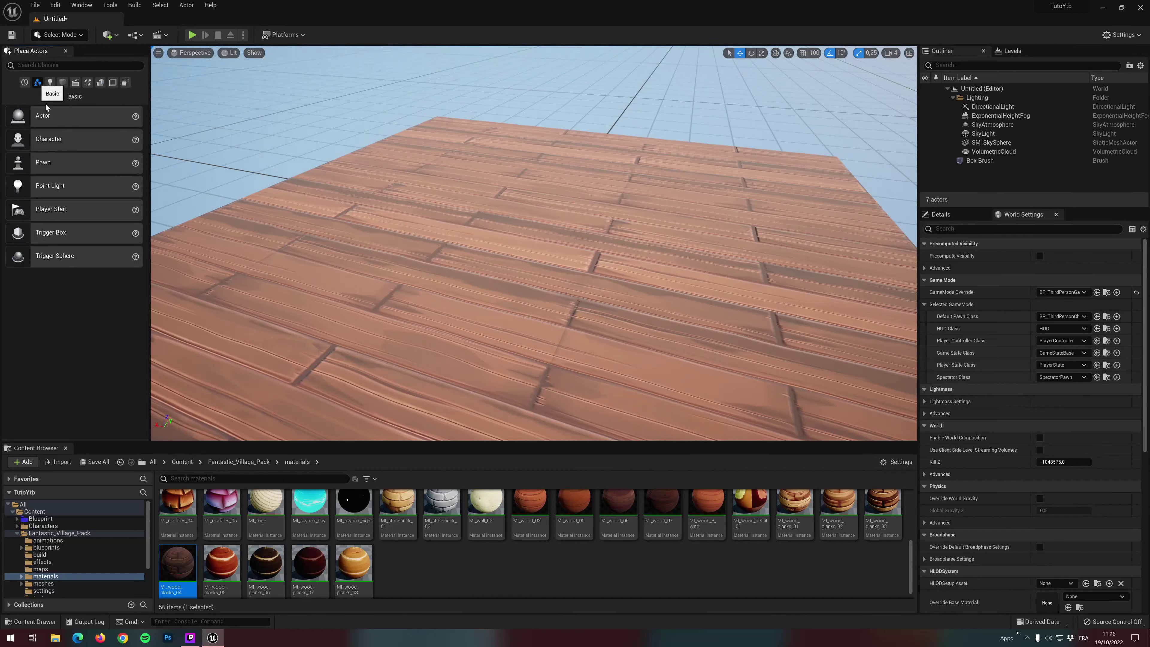
left_click_drag(51, 209, 519, 218)
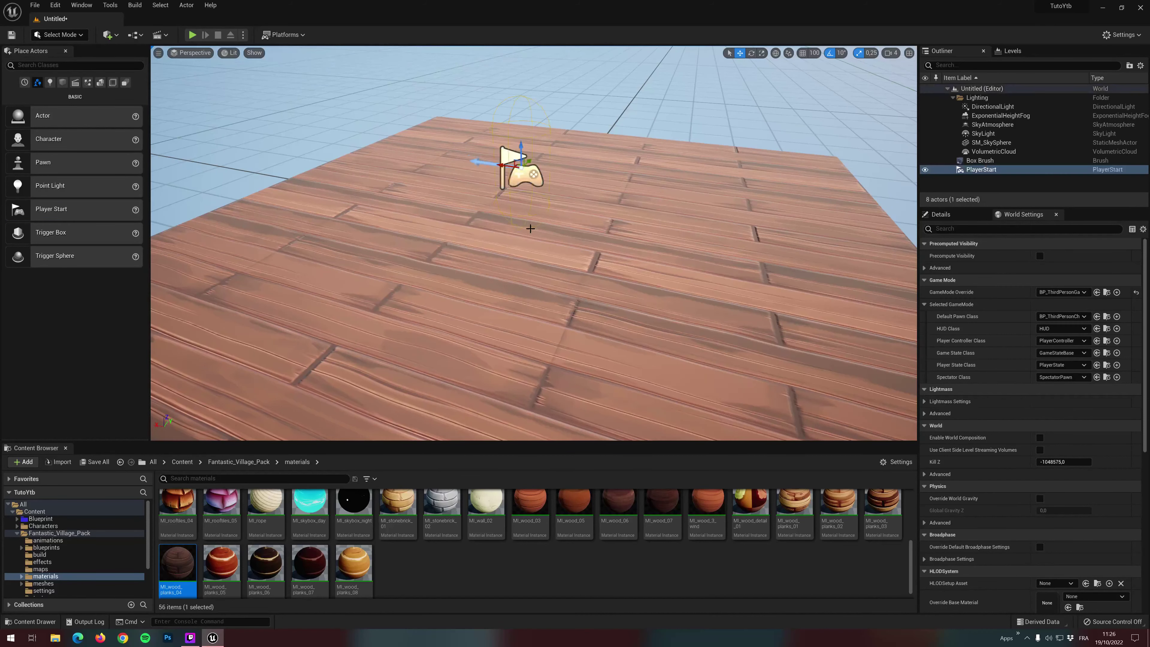
left_click(518, 224)
double_click(981, 169)
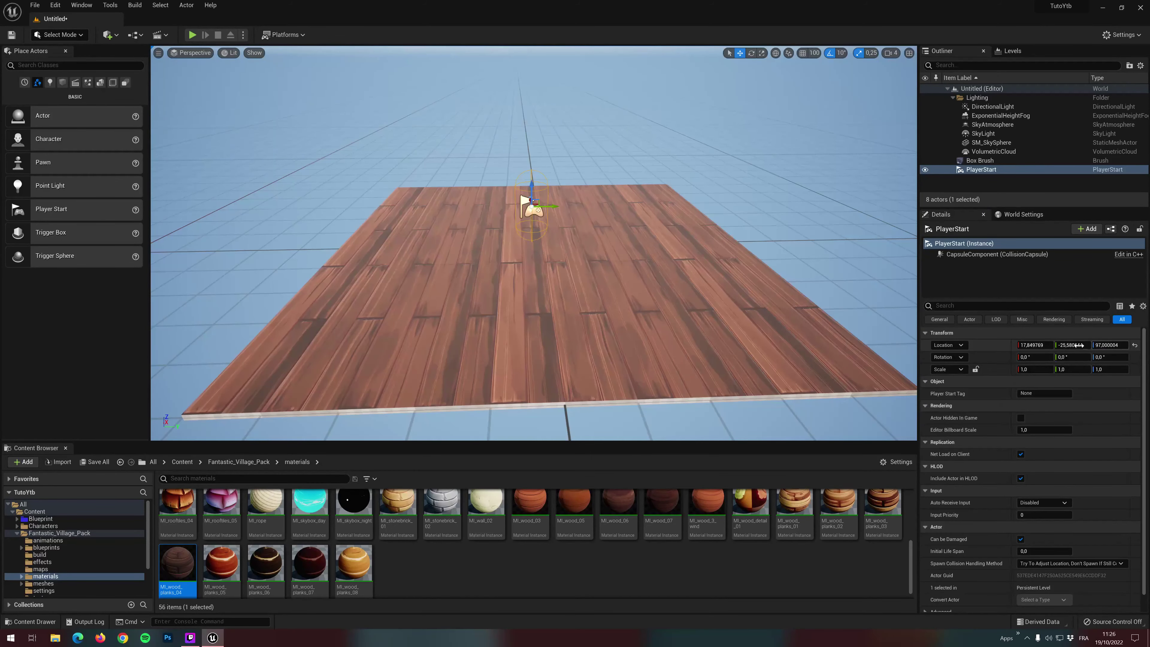
type("0")
left_click(1043, 345)
left_click(1105, 345)
type("100")
key("Return")
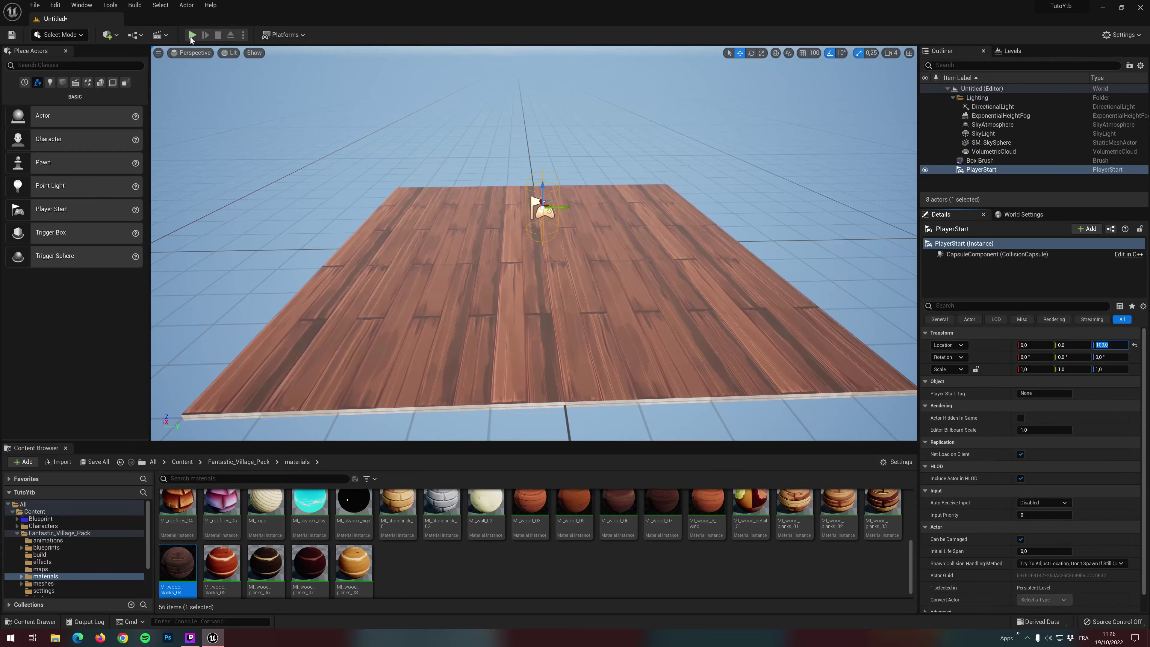
Test-play from the PlayerStart, then return to editing the level
left_click(192, 35)
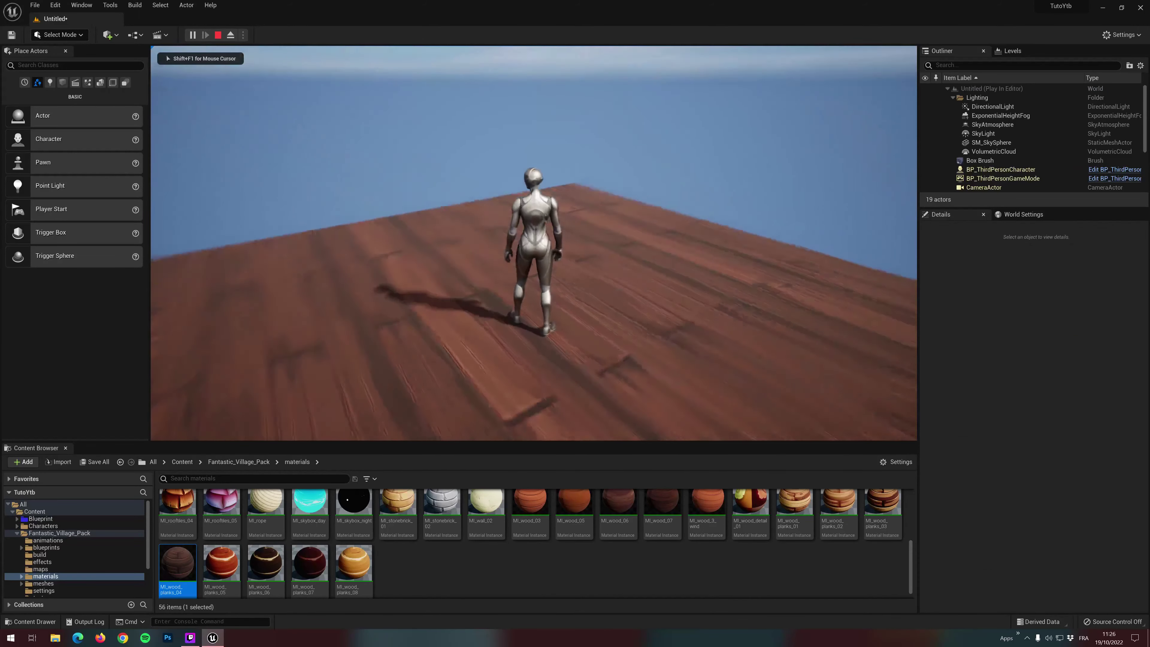
key("Escape")
right_click(560, 217)
left_click(557, 183)
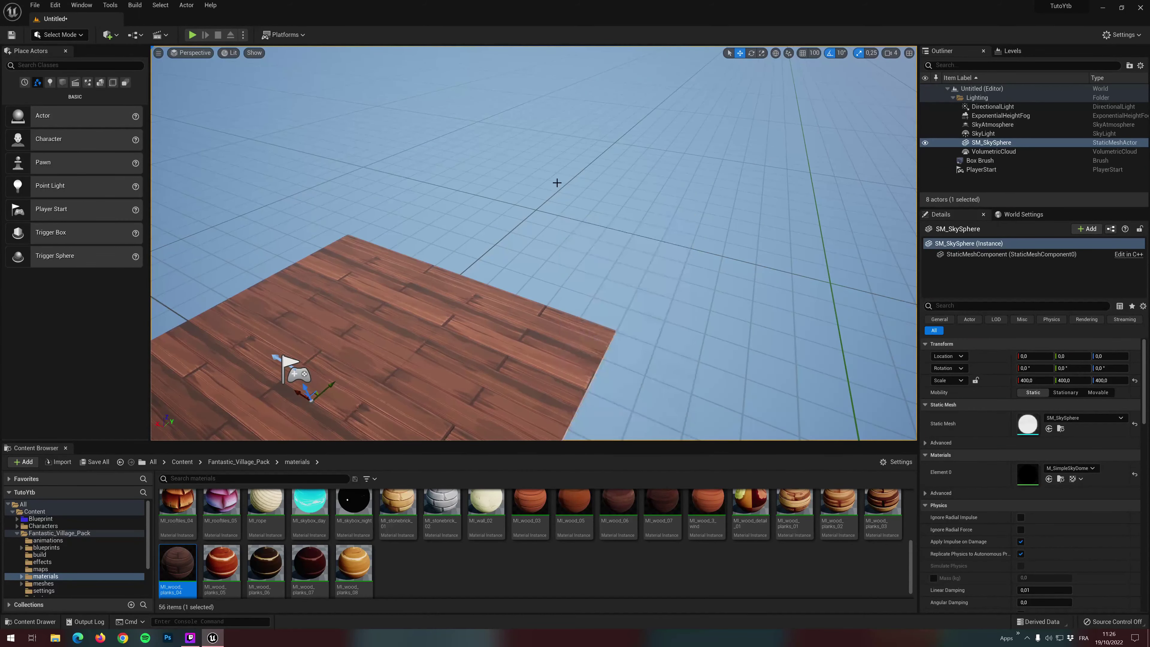
Duplicate the floor Box Brush and set the copy's Y length to 6000
left_click(450, 294)
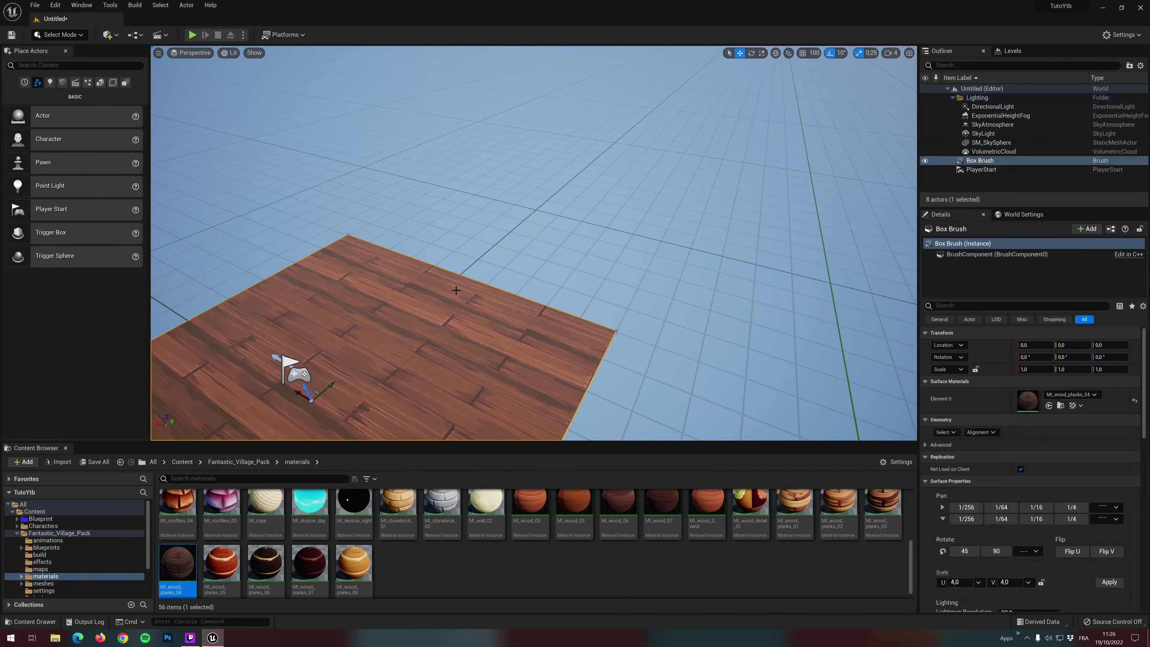
mouse_move(370, 192)
right_mouse_down()
mouse_move(408, 199)
mouse_move(384, 203)
right_mouse_up()
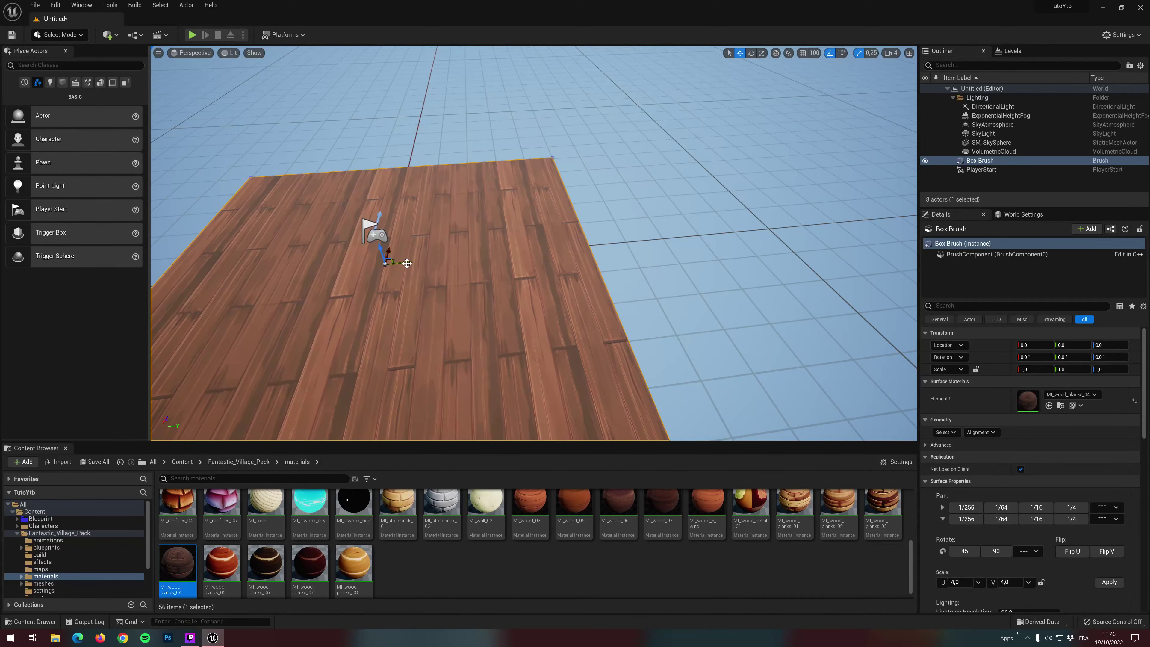
left_click_drag(409, 262, 808, 201, "alt")
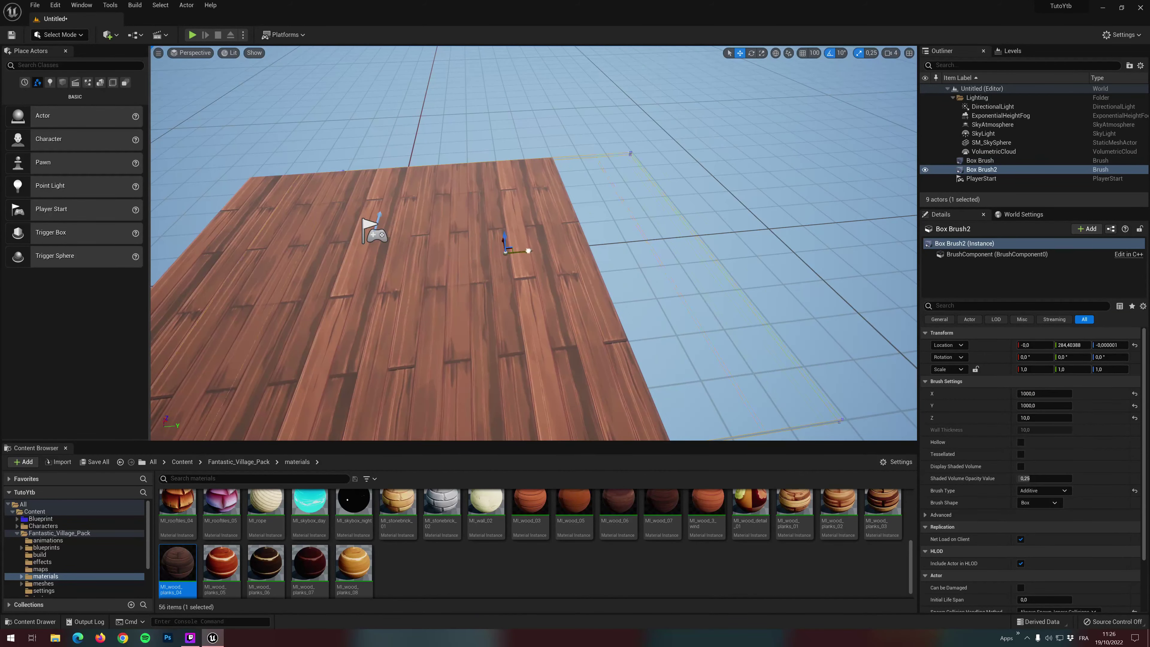
left_click_drag(811, 200, 828, 201, "alt")
right_click_drag(680, 239, 643, 254)
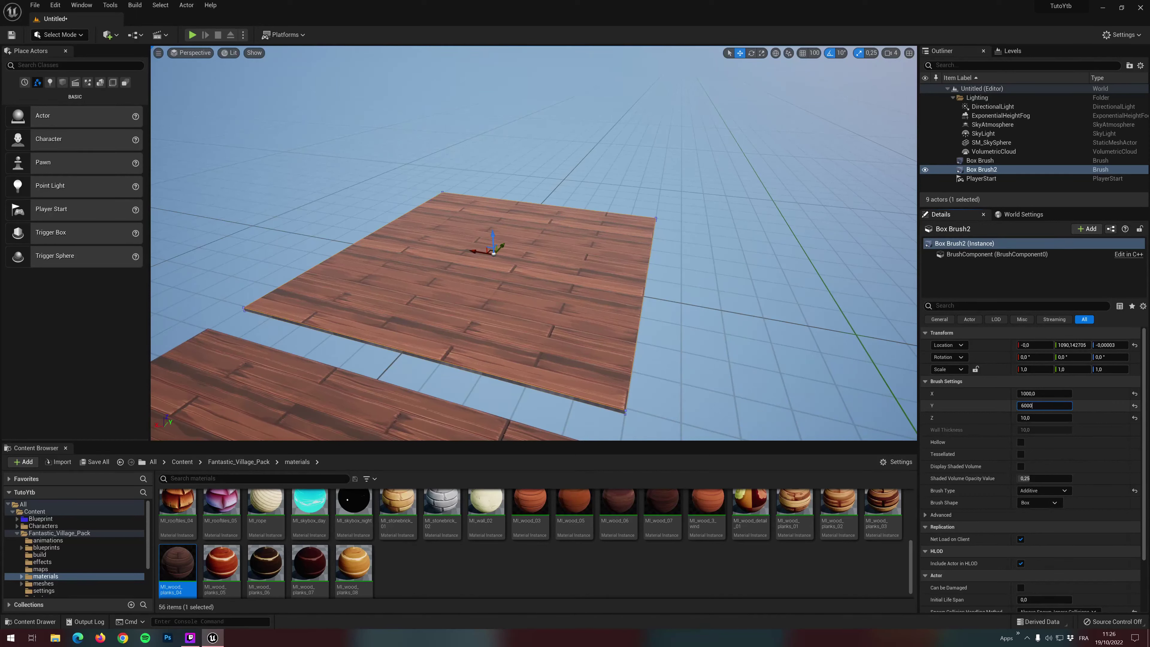
key("Return")
Slide the 6000-long floor along Y until it joins the first floor
right_click_drag(663, 310, 558, 282)
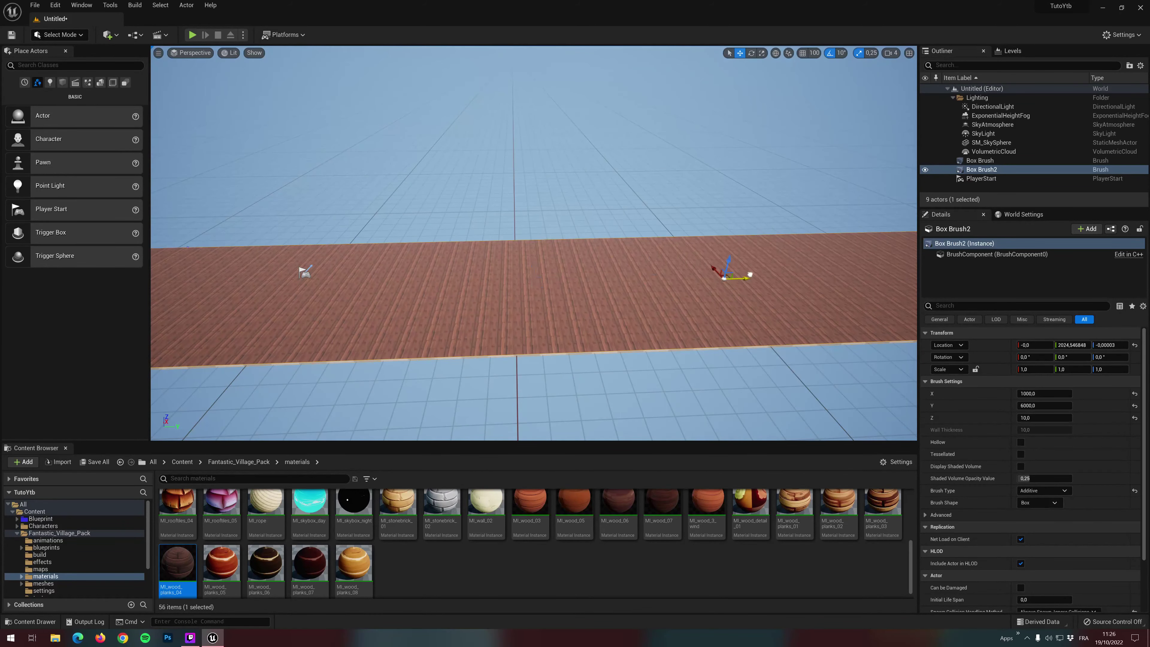
left_click_drag(745, 277, 797, 292)
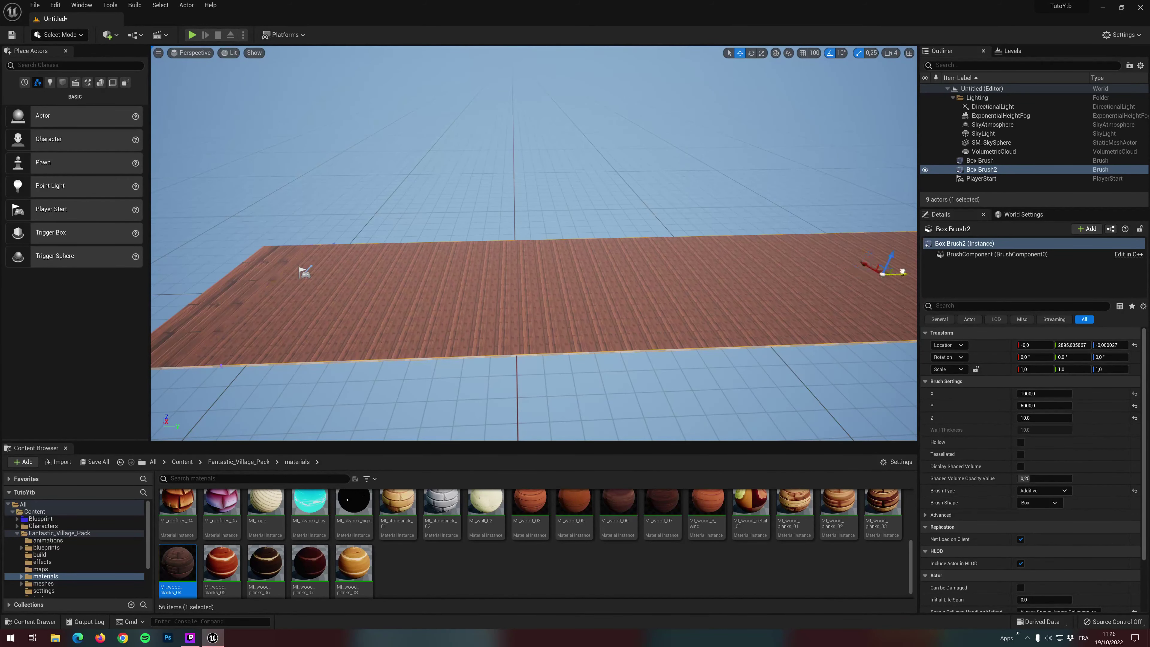
right_click_drag(724, 295, 813, 263)
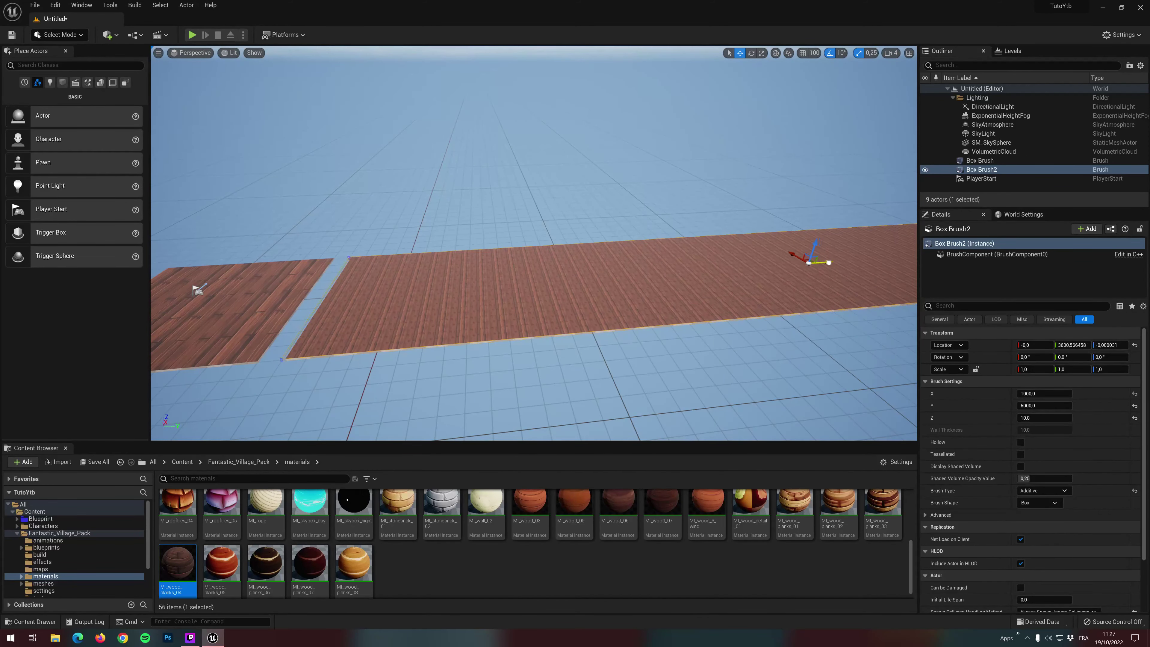
left_click_drag(815, 264, 816, 264)
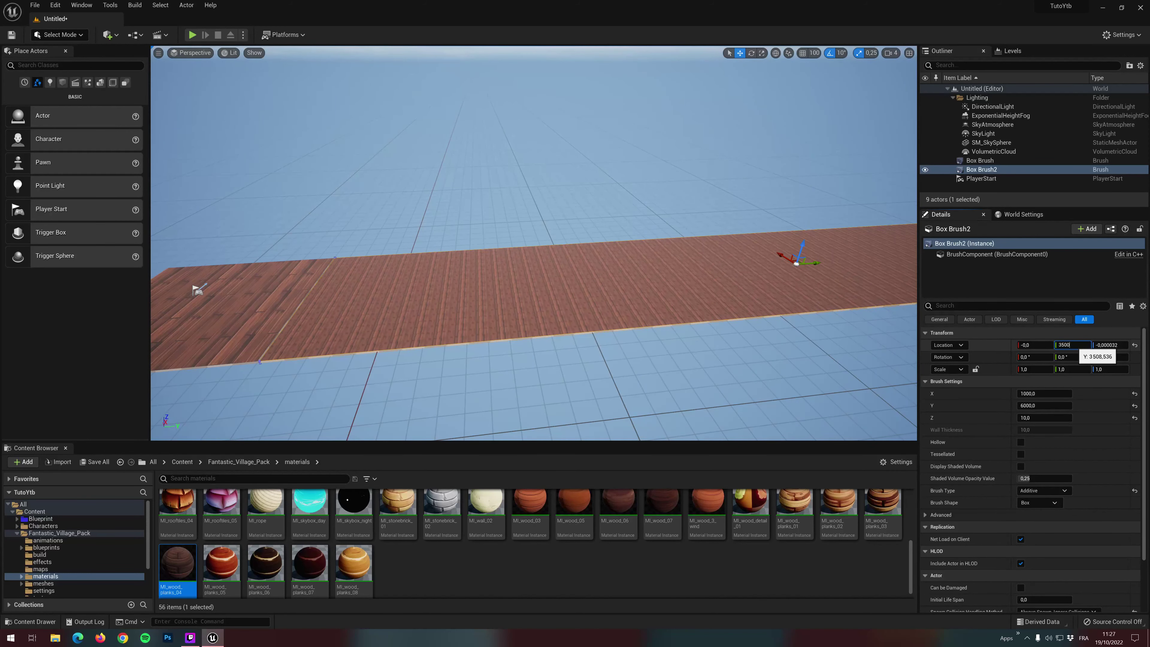
right_click_drag(802, 378, 802, 377)
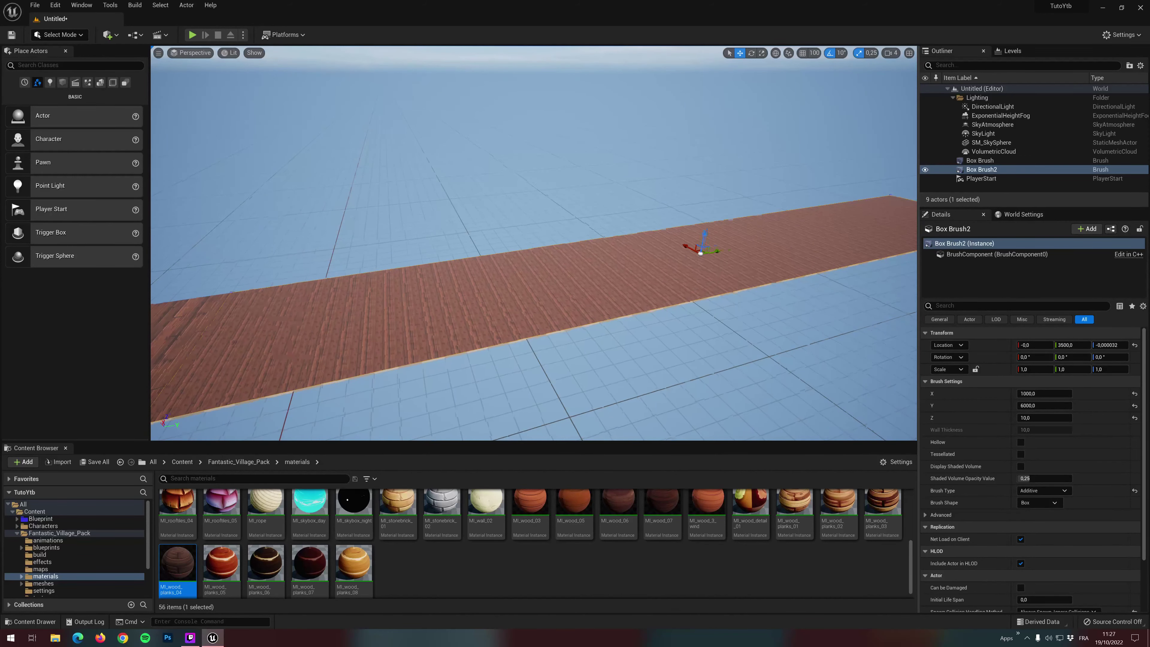
right_click_drag(334, 354, 333, 354)
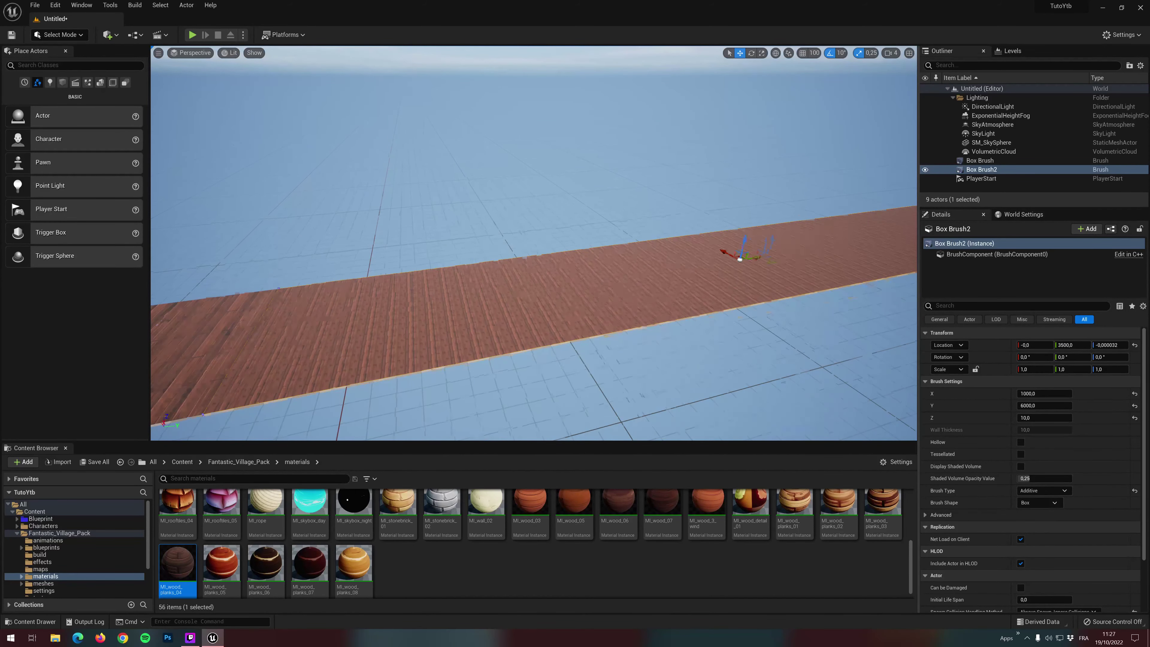
right_click_drag(471, 322, 471, 323)
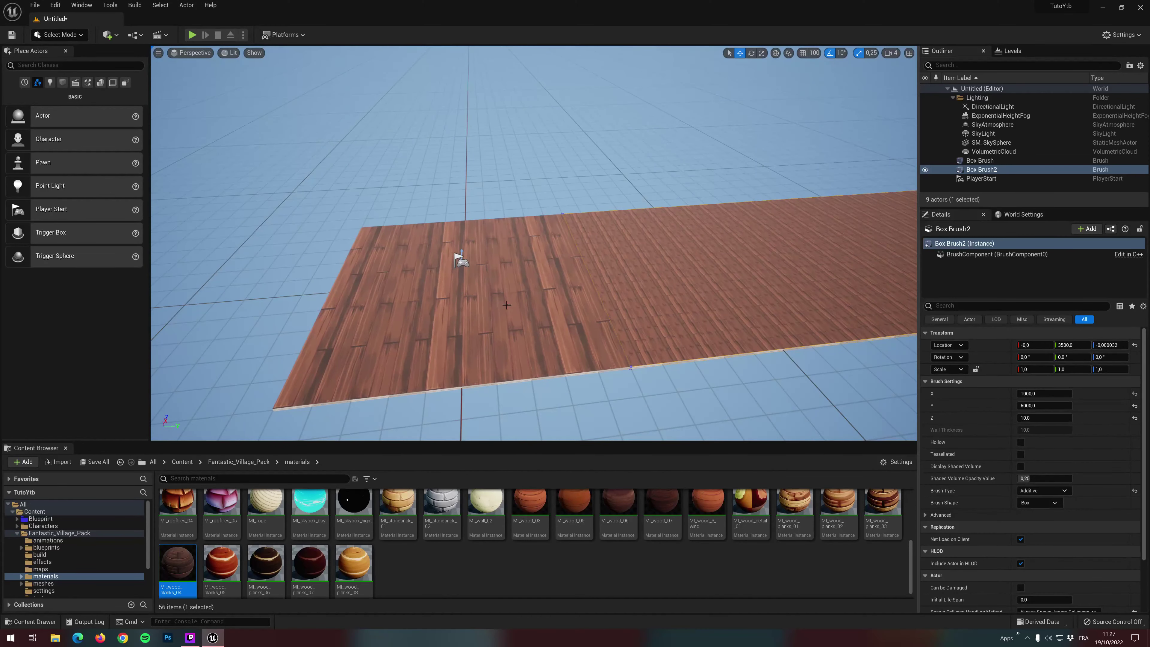
right_click_drag(623, 315, 634, 312)
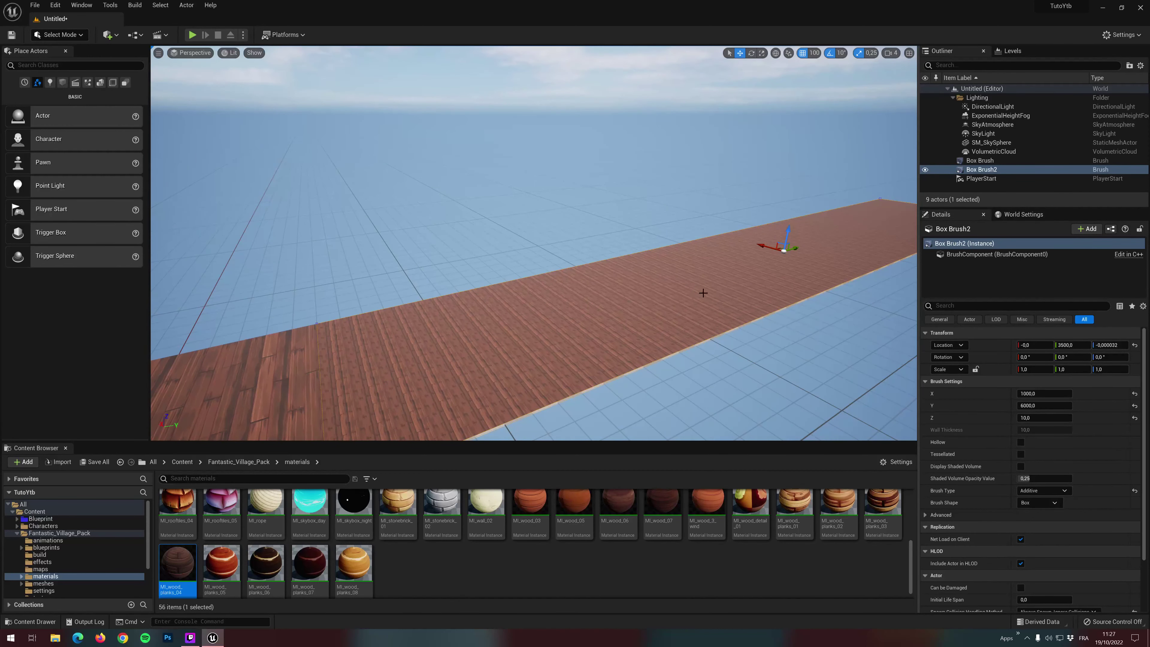
right_click_drag(700, 312, 697, 315)
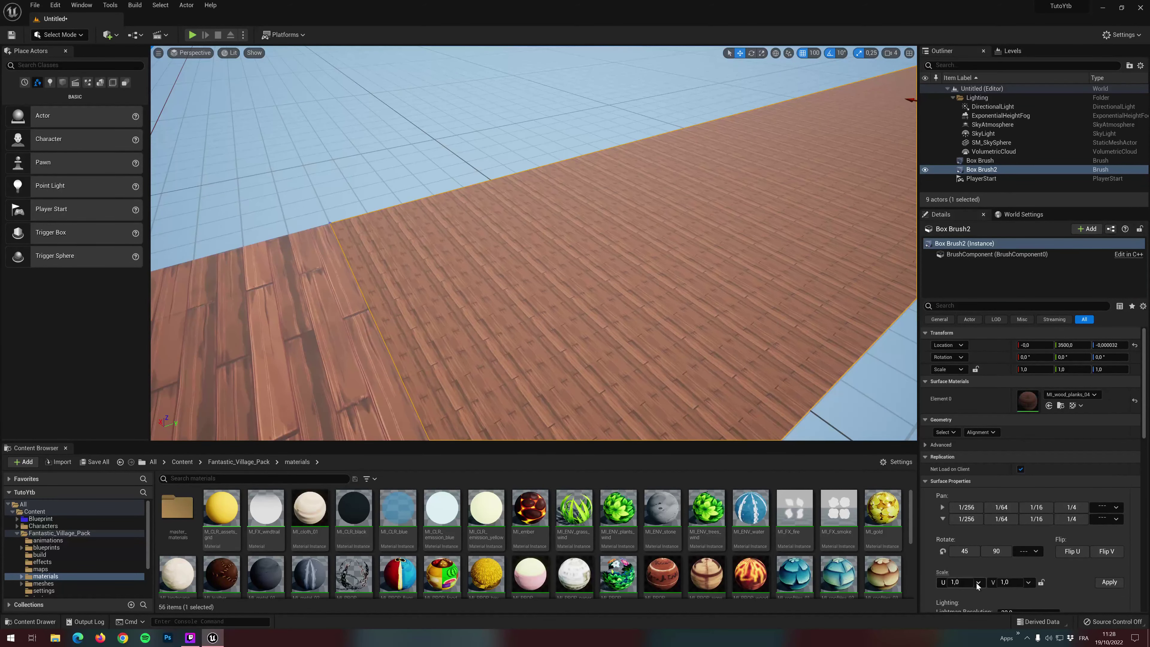
Scale the new floor's plank texture to U 4.0 and V 4.0
left_click(978, 582)
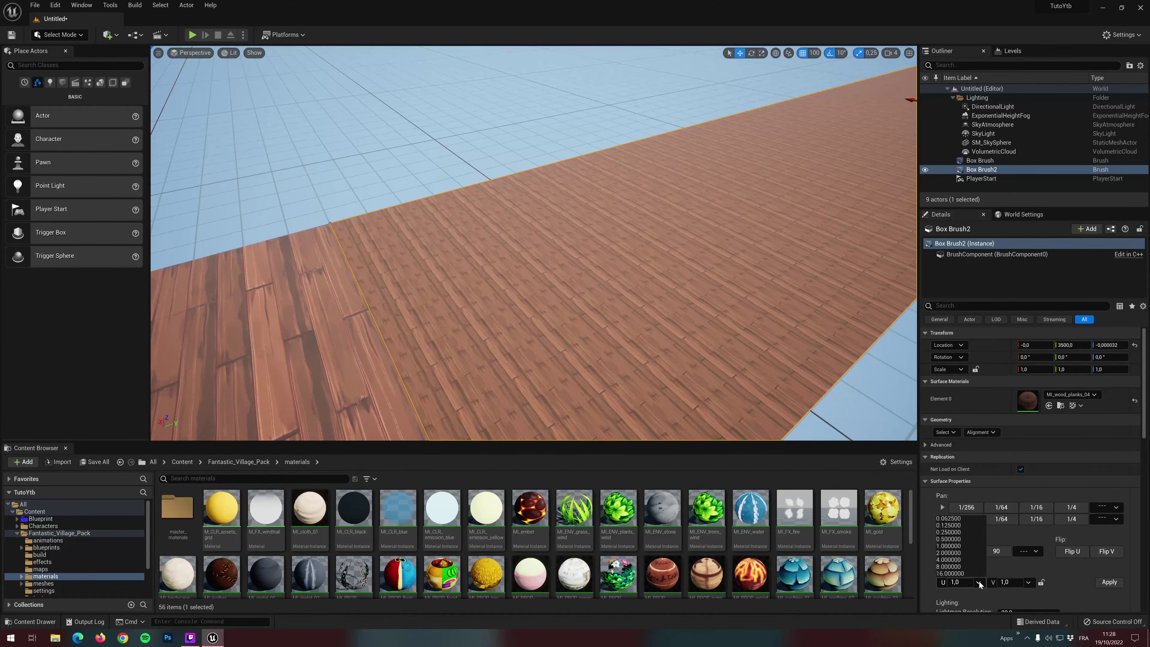
left_click(953, 560)
left_click(1028, 583)
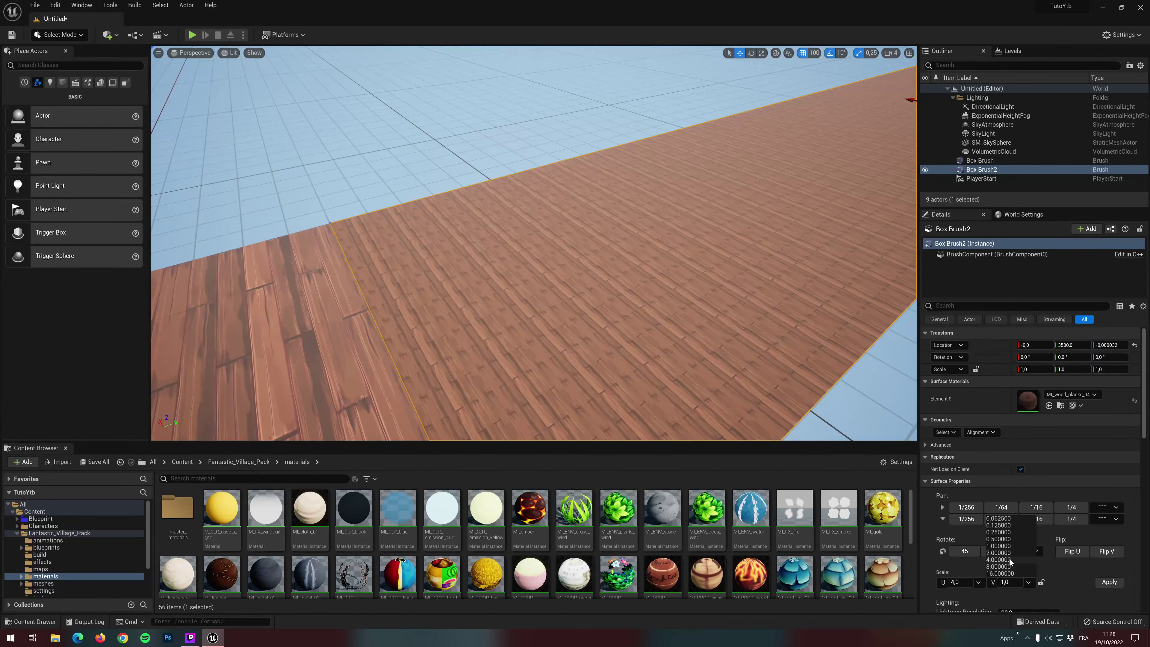
left_click(1009, 561)
left_click(1107, 582)
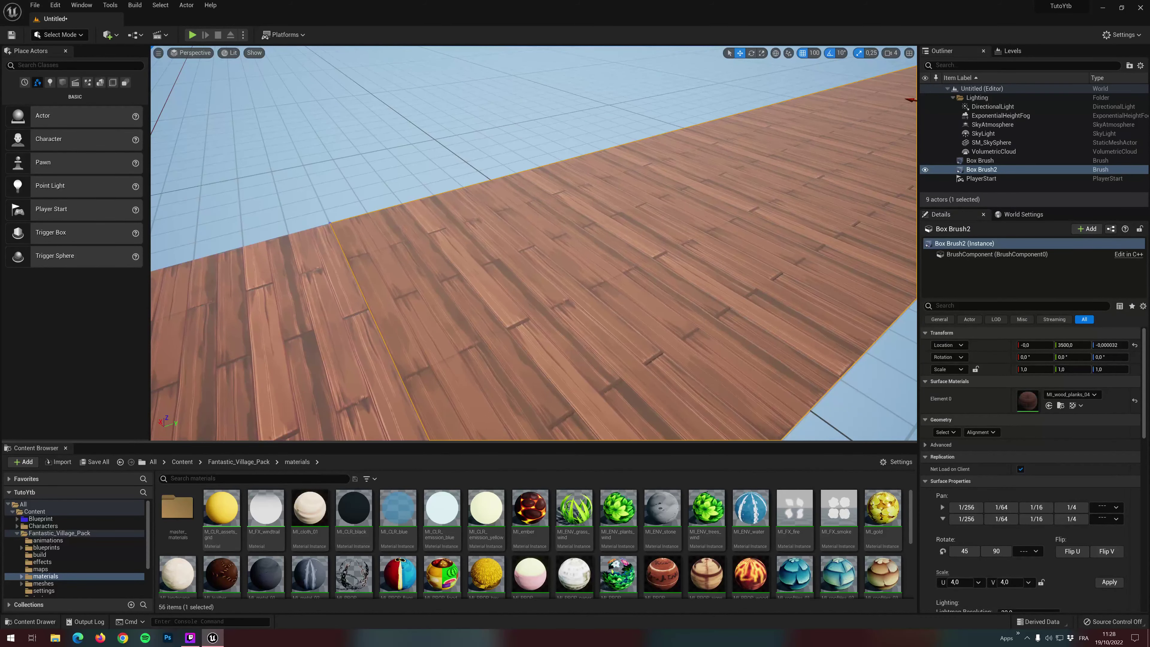
scroll(645, 330, "down", 10)
mouse_move(645, 330)
right_mouse_down()
mouse_move(341, 265)
mouse_move(471, 290)
right_mouse_up()
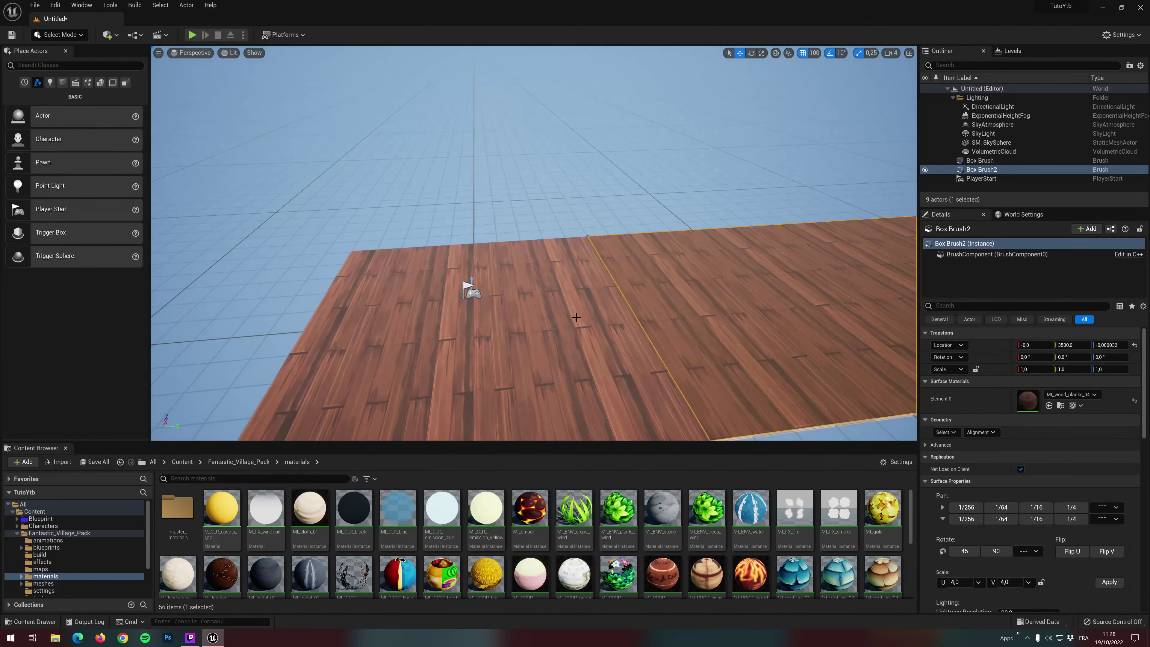
From Content > Blueprint, drop Bp_SpawnBtn and BP_FloupiSpawner onto the wood floor
left_click(182, 461)
right_click_drag(551, 366, 551, 366)
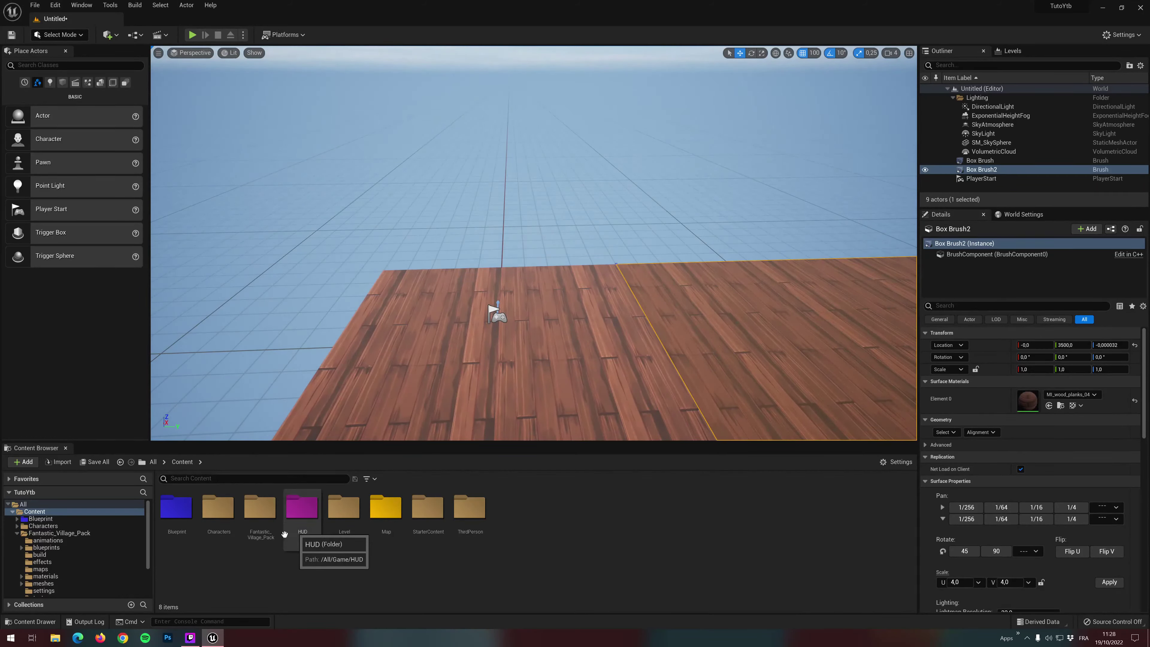
double_click(177, 506)
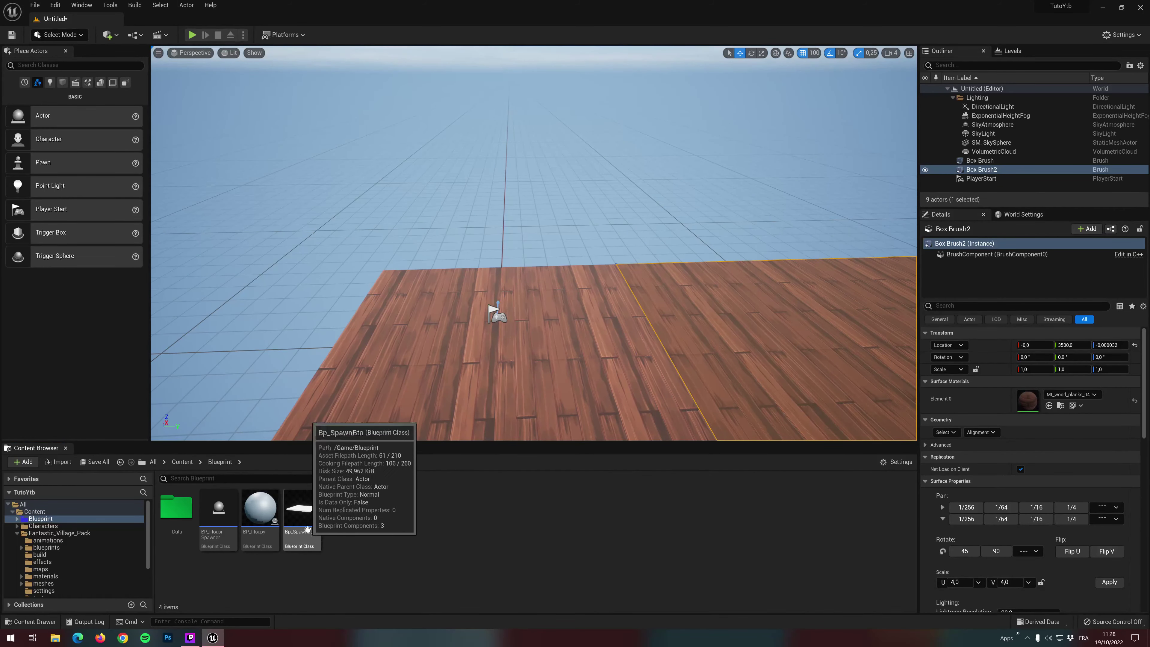
left_click_drag(302, 507, 550, 382)
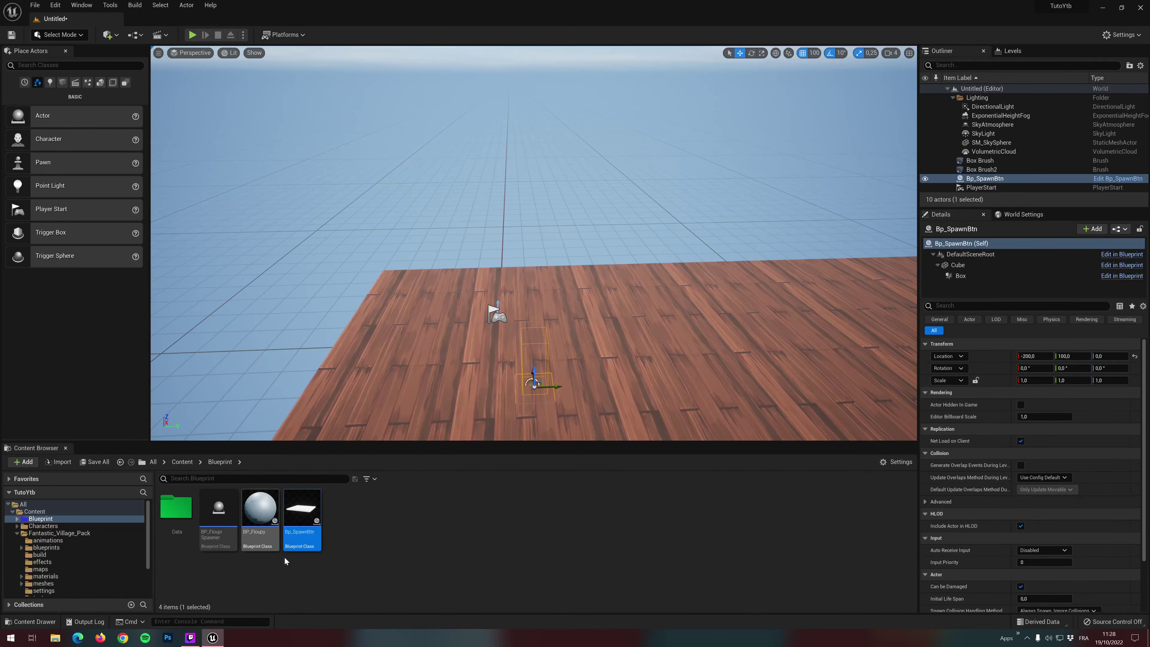
mouse_move(217, 523)
left_mouse_down()
mouse_move(579, 343)
mouse_move(568, 302)
left_mouse_up()
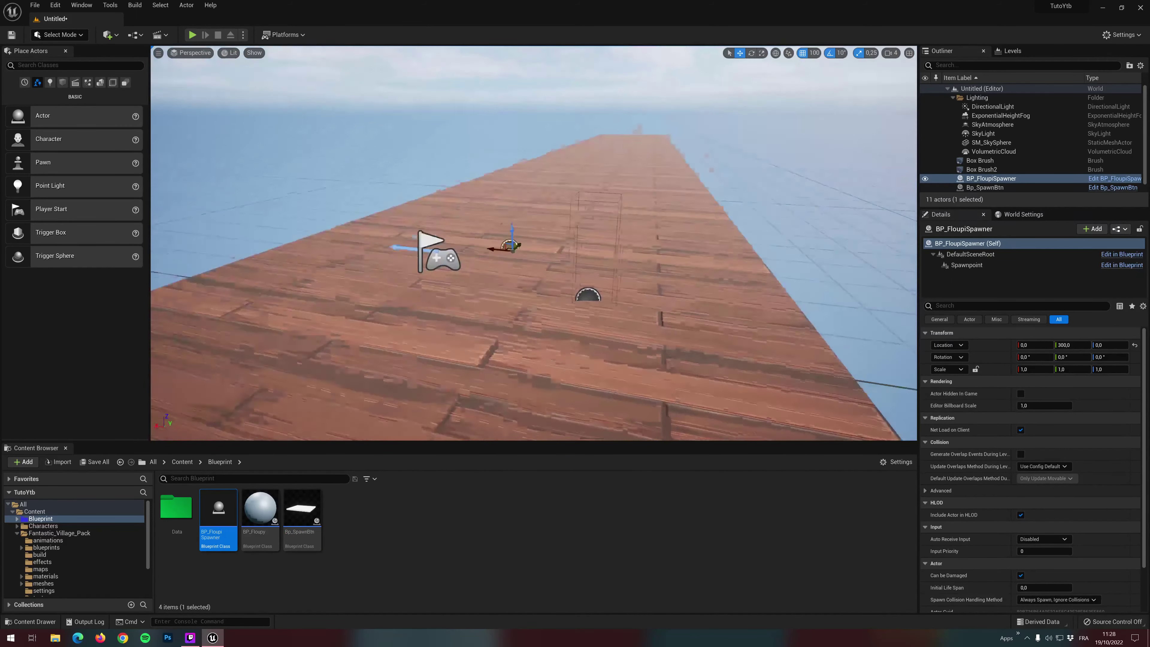
Raise the Bp_SpawnBtn plate to Location Z 5 and check it from another angle
left_click(570, 303)
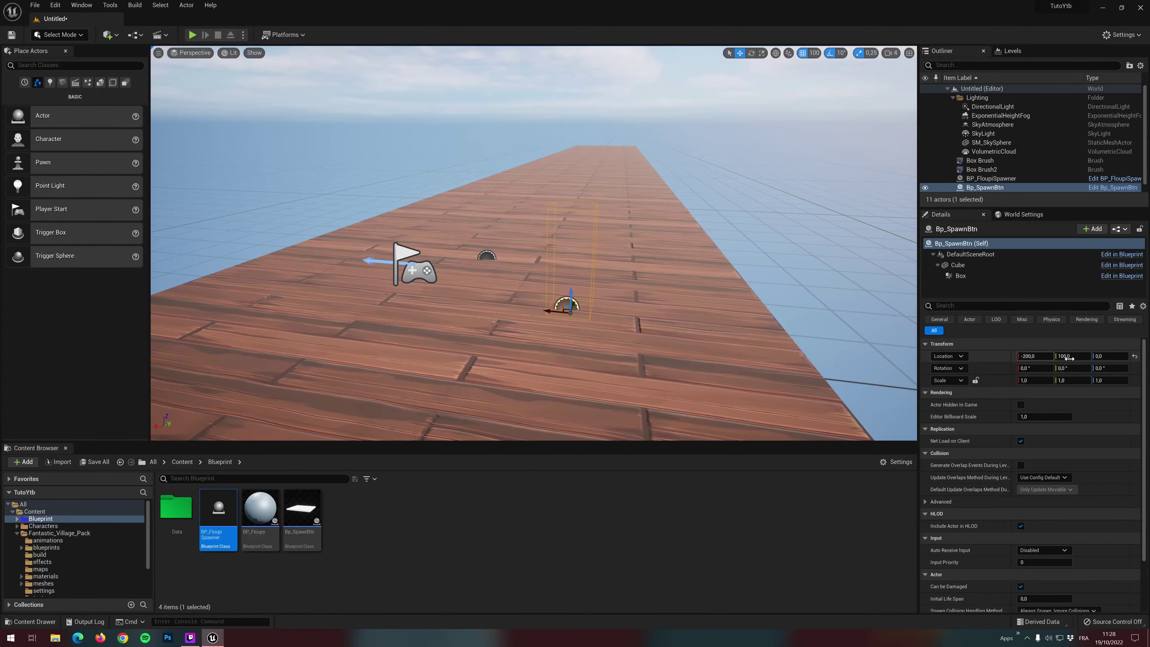
type("5")
key("Return")
left_click_drag(729, 297, 729, 297, "alt")
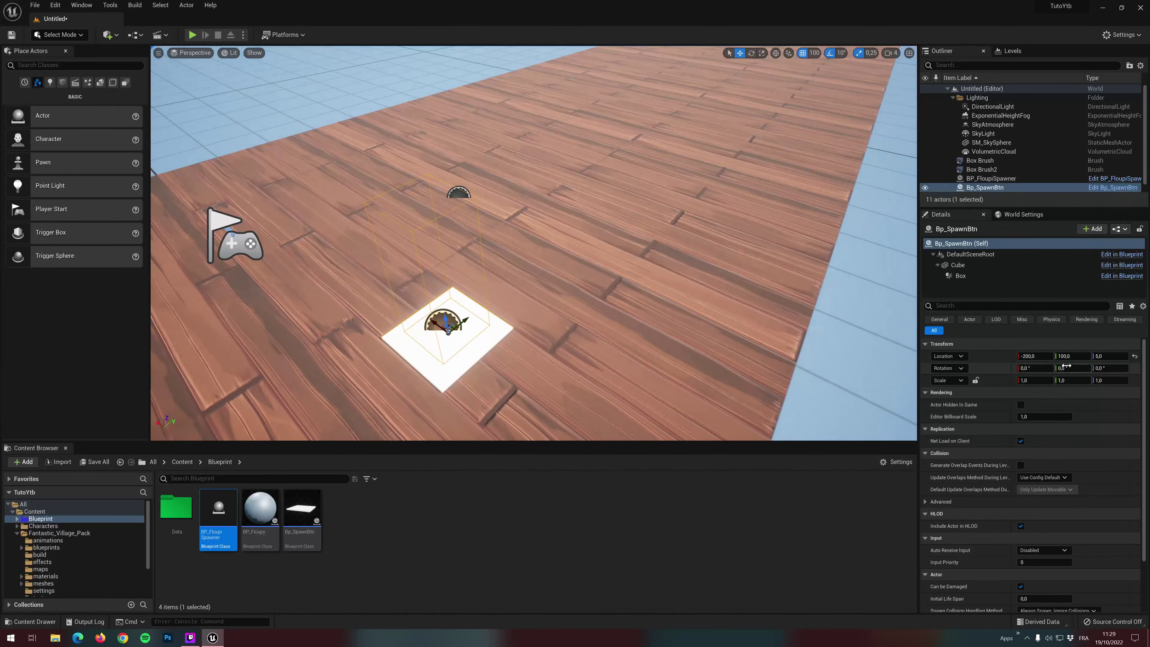
left_click_drag(448, 330, 499, 309, "alt")
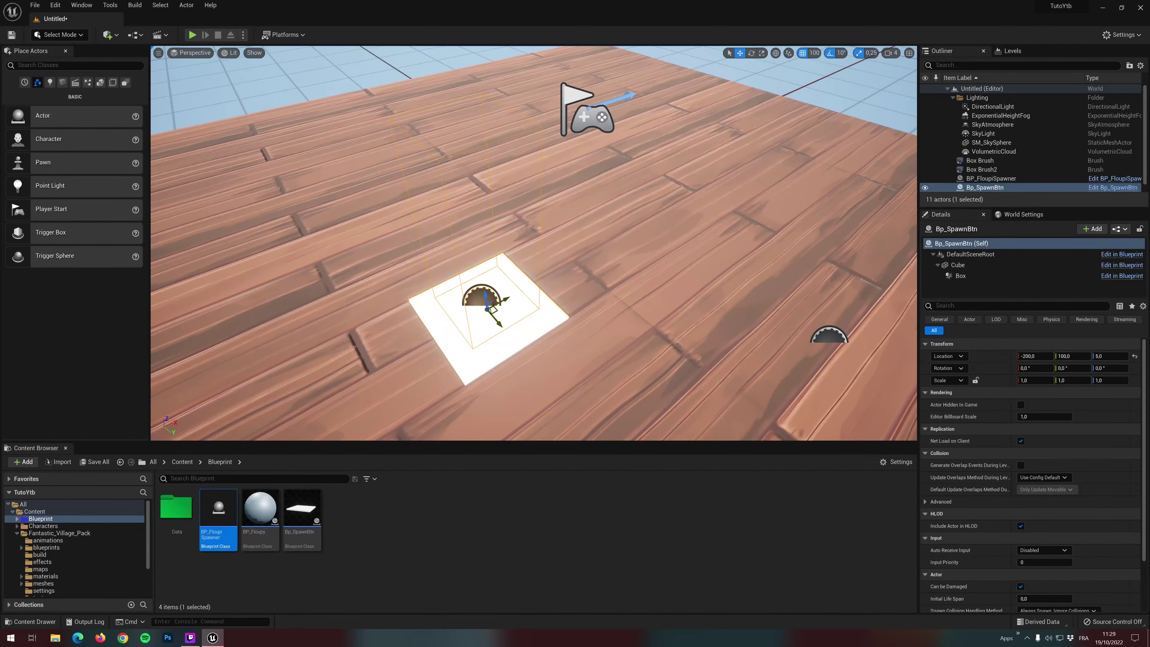
scroll(480, 377, "down", 5)
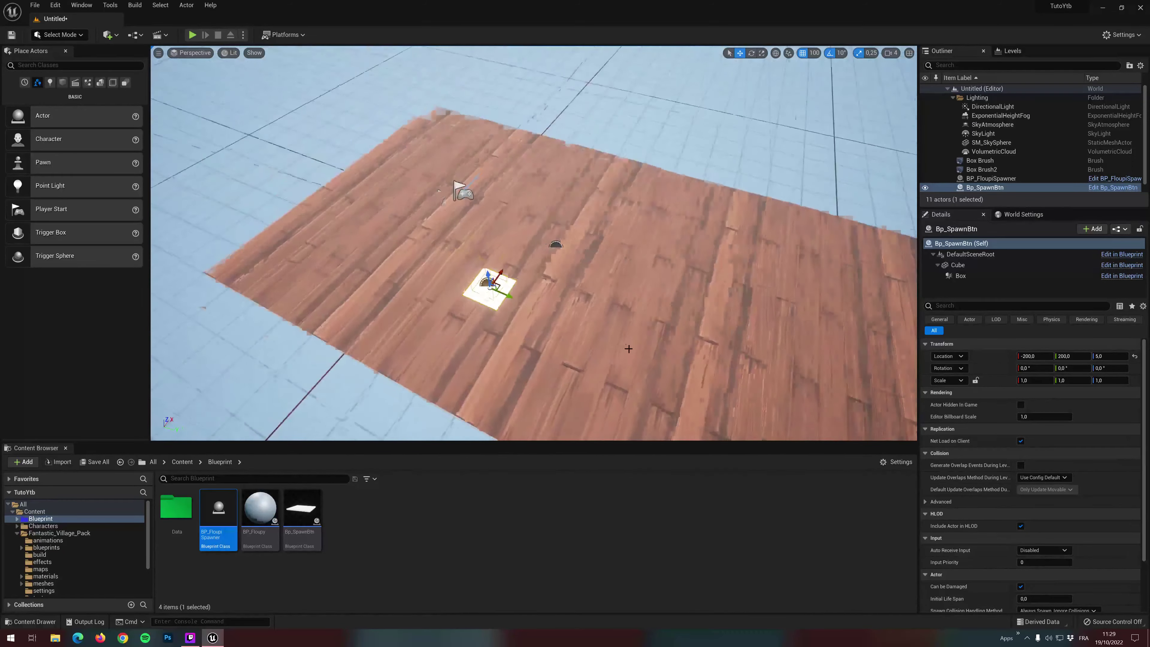
Select the BP_FloupiSpawner, the wood floor brush, and then the PlayerStart
right_click(512, 309)
left_click(548, 246)
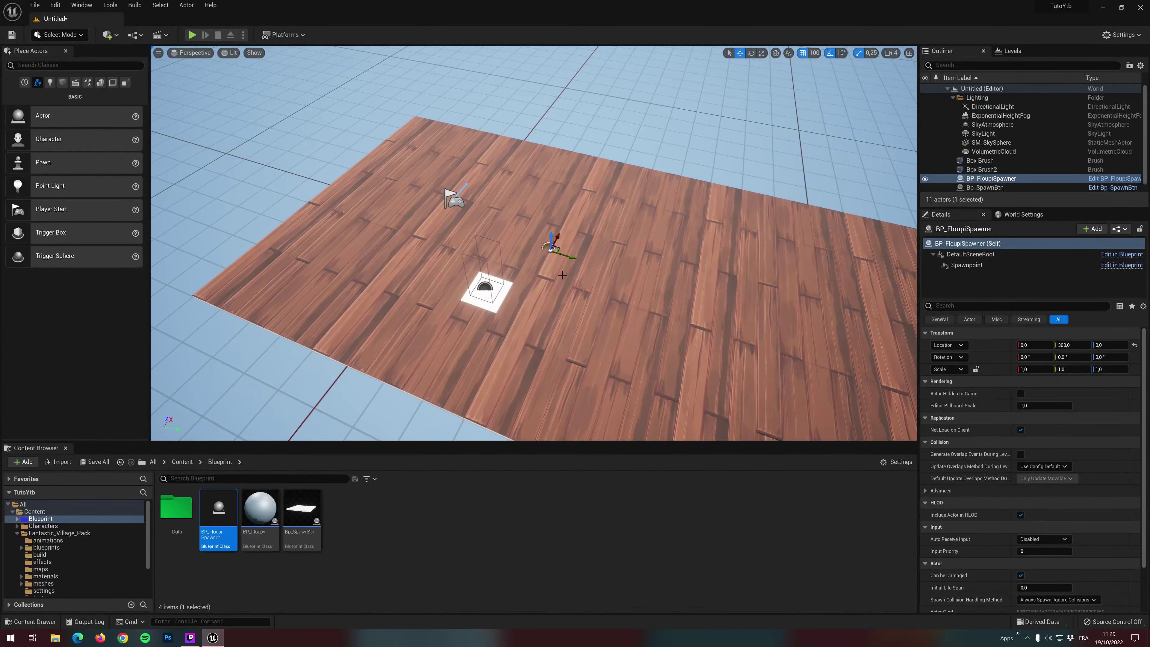
right_click_drag(562, 275, 534, 272)
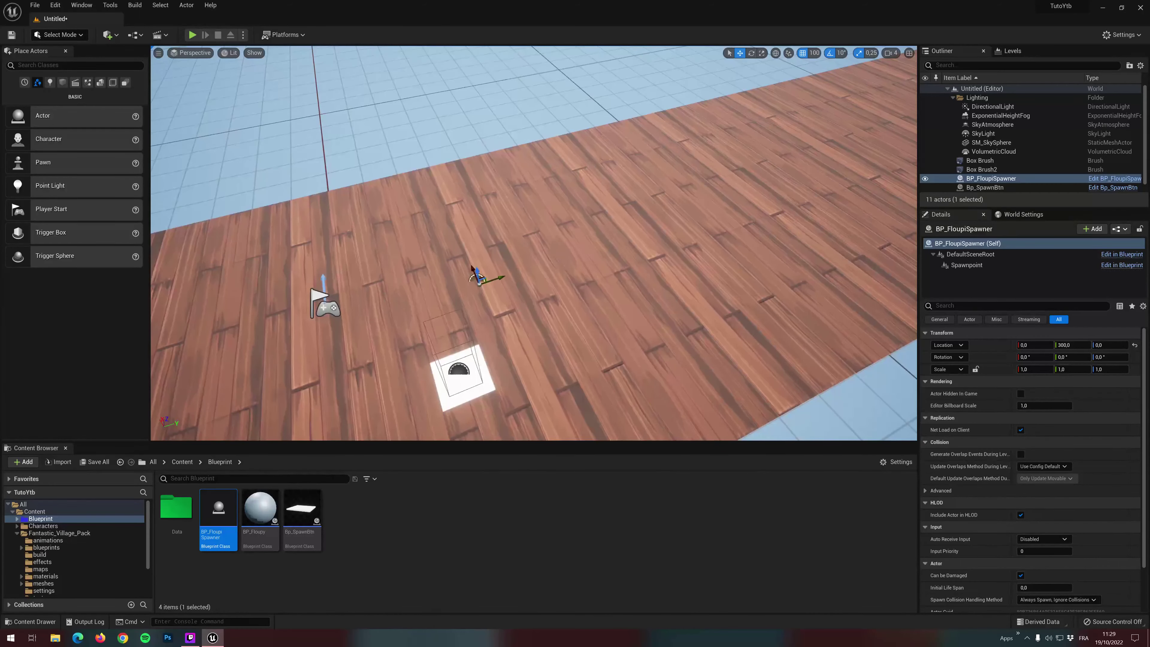
left_click(498, 289)
left_click(477, 278)
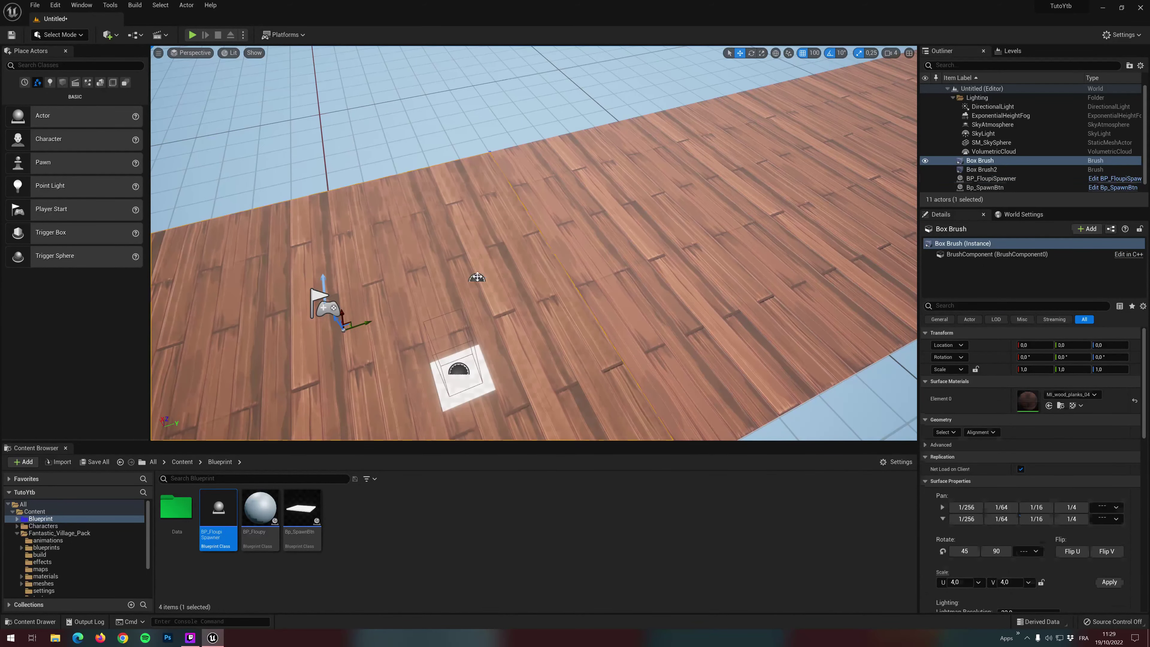
left_click(322, 301)
After a quick test play, rotate the PlayerStart about 90° to face down the platform
right_click_drag(323, 302, 444, 279)
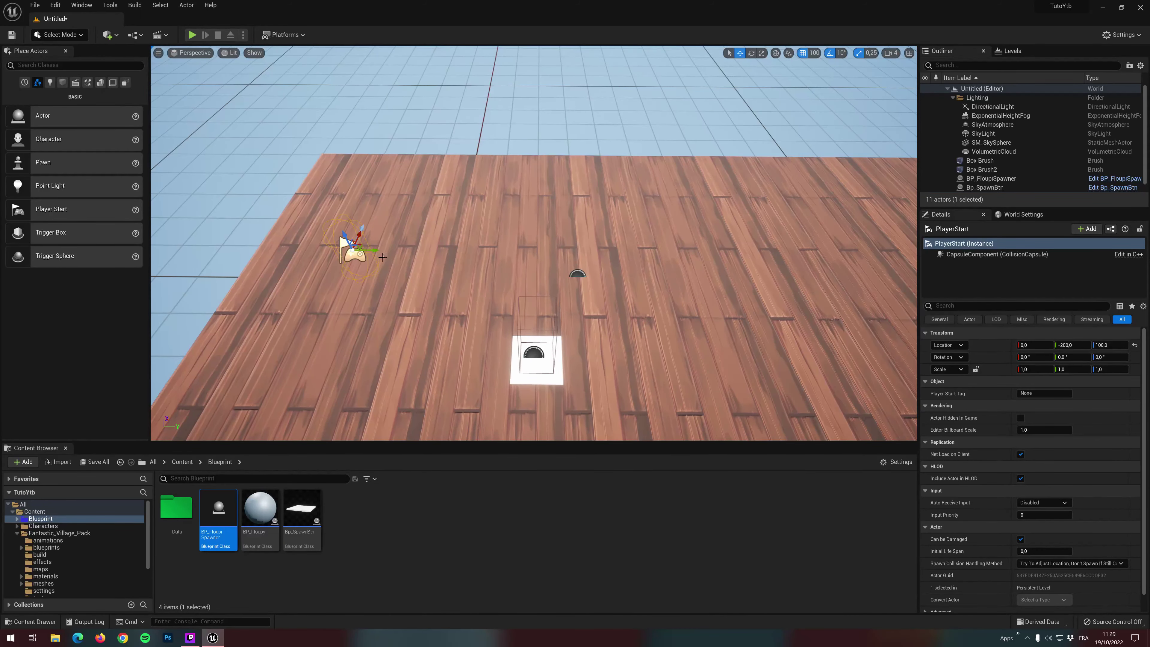
left_click(193, 35)
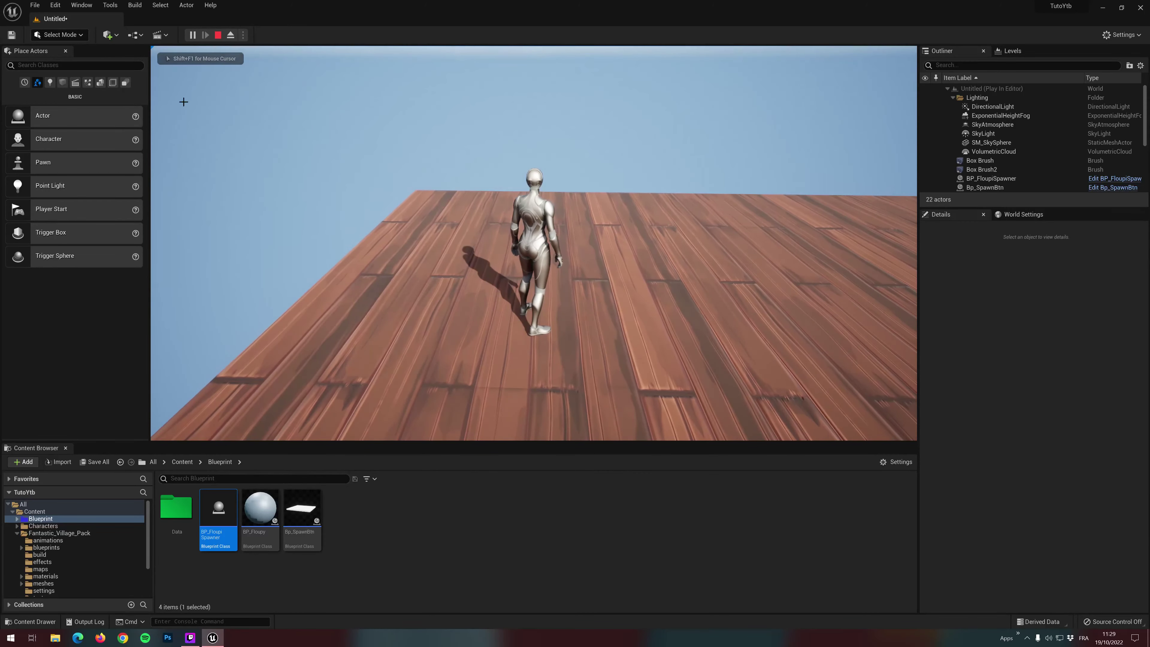
key("Escape")
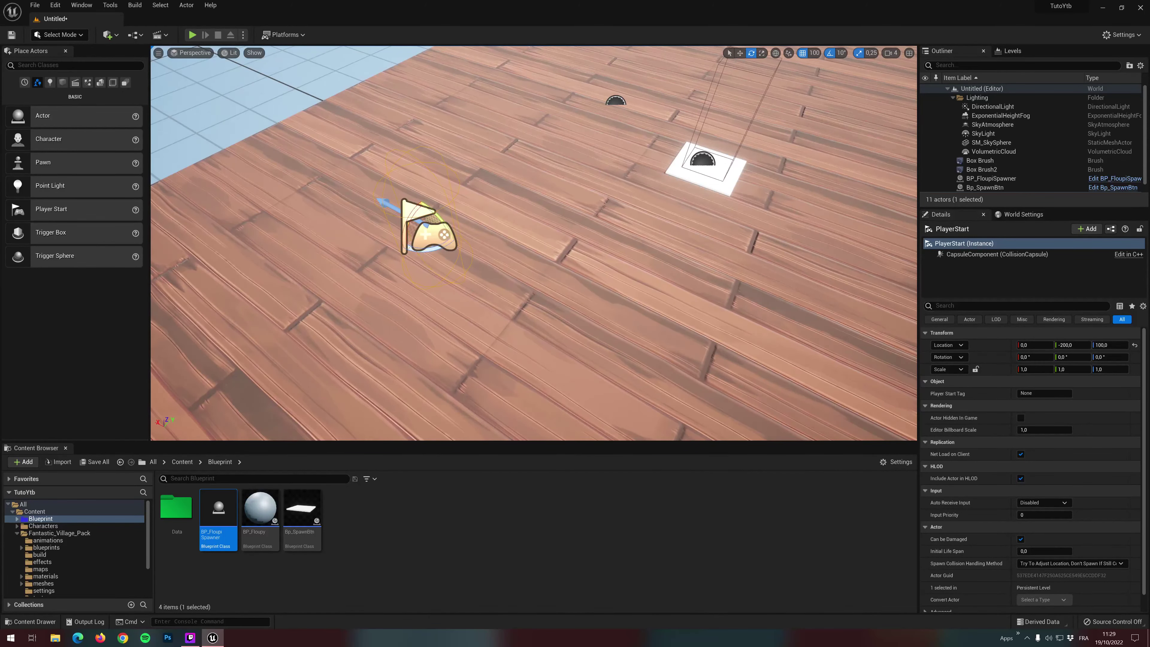
right_click_drag(503, 231, 503, 231)
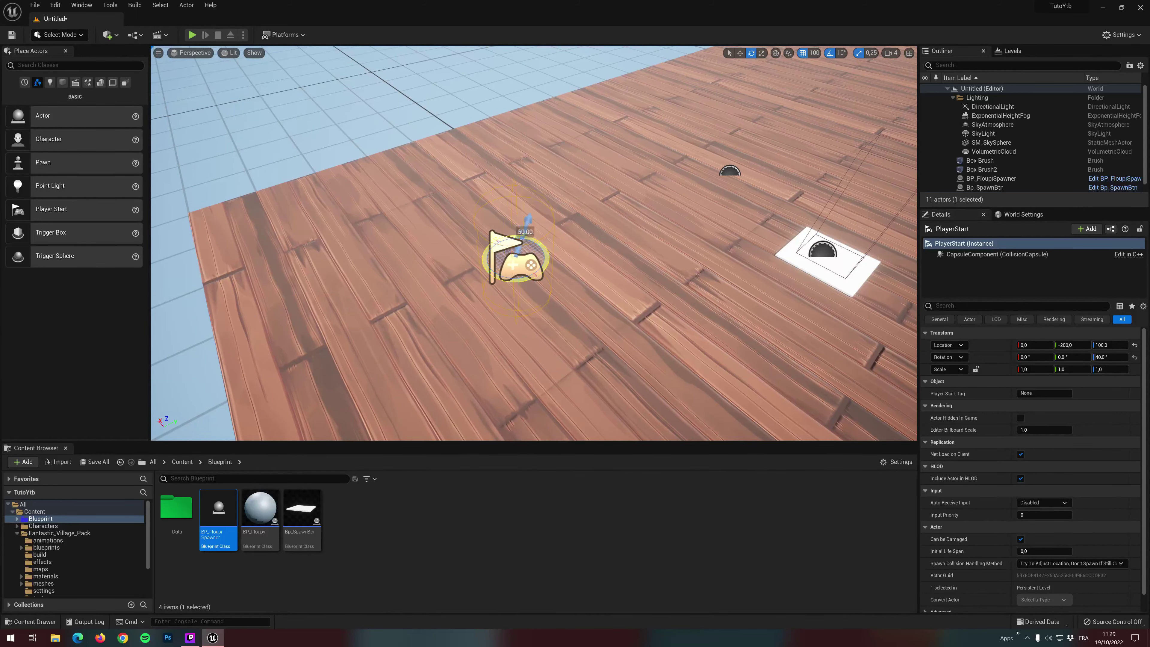
Play the level and run onto the white pad to spawn a BP_Floupy ball, then chase it
key("alt+p")
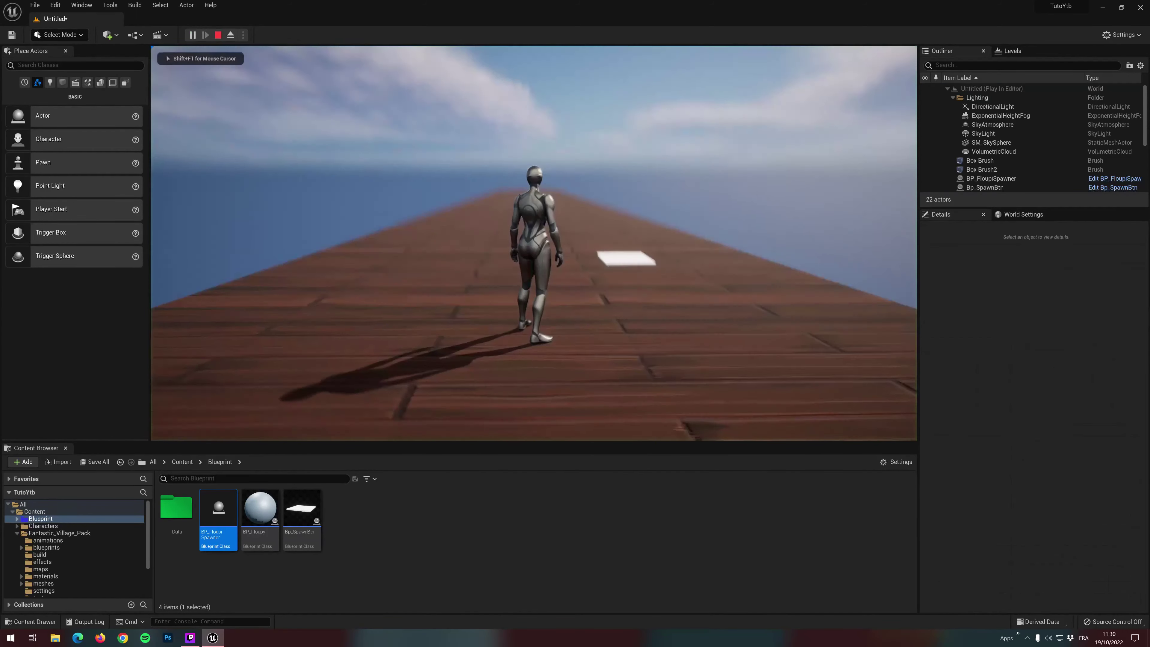
key("w")
key("a")
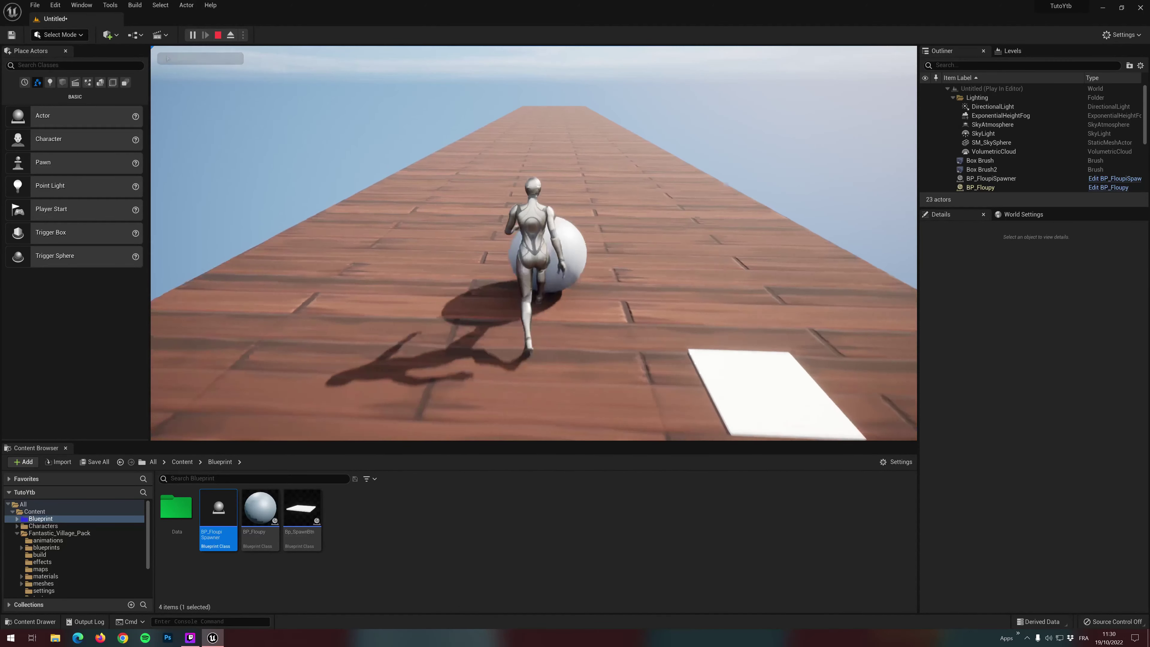
key("a")
key("w")
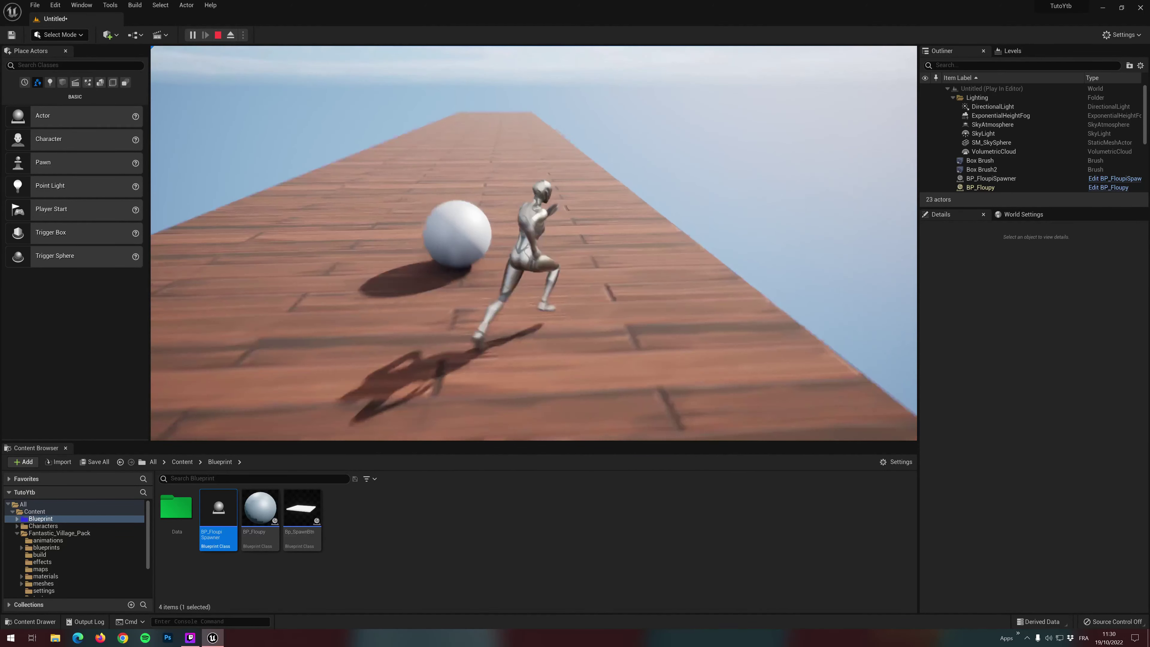
key("w")
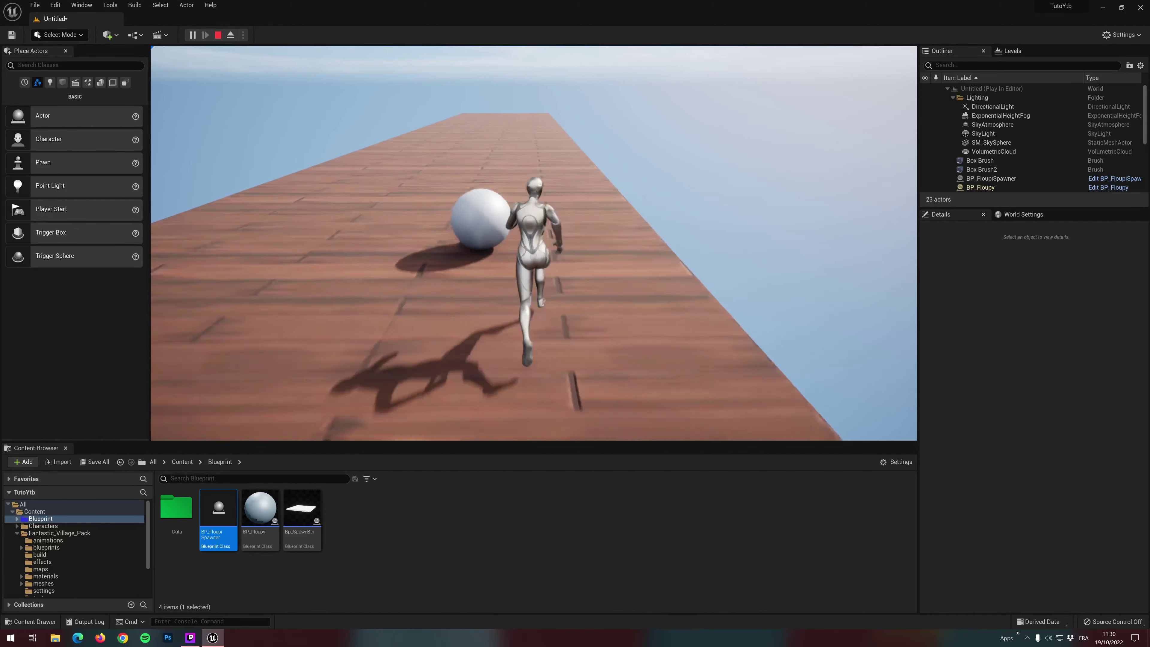
key("w")
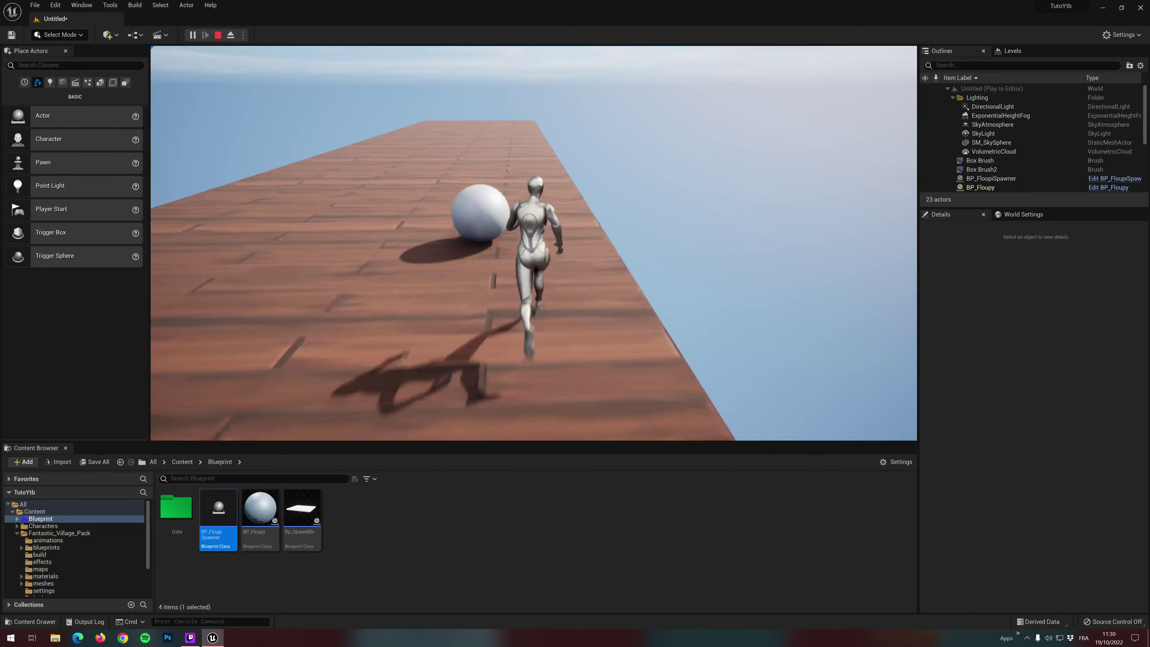
key("w")
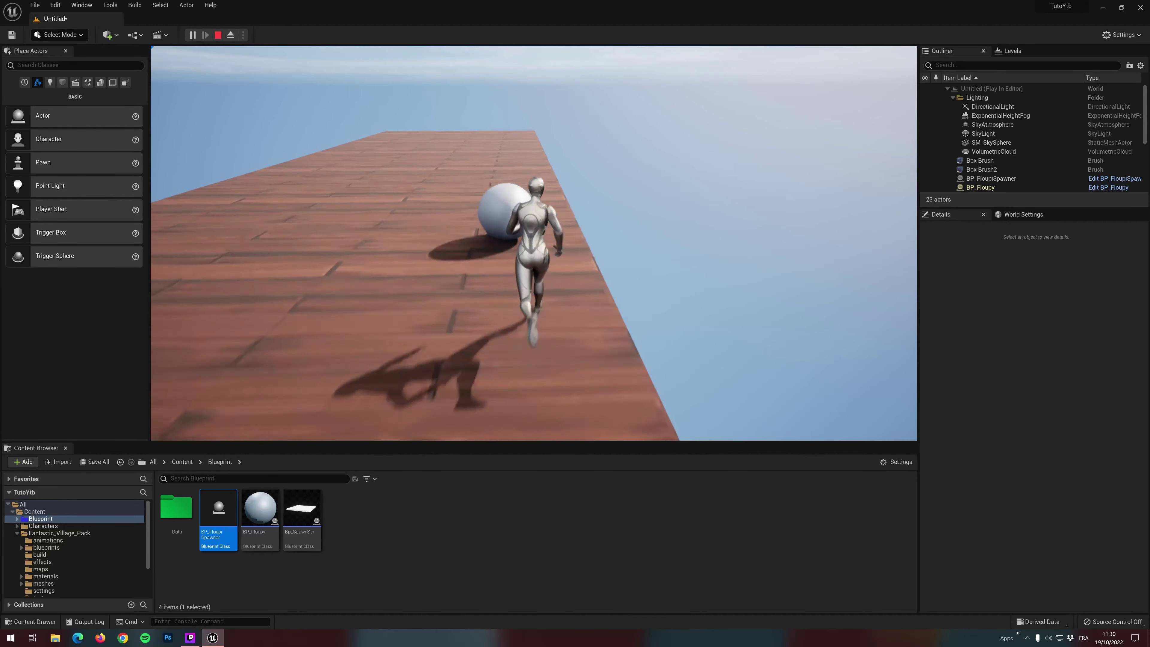
key("w")
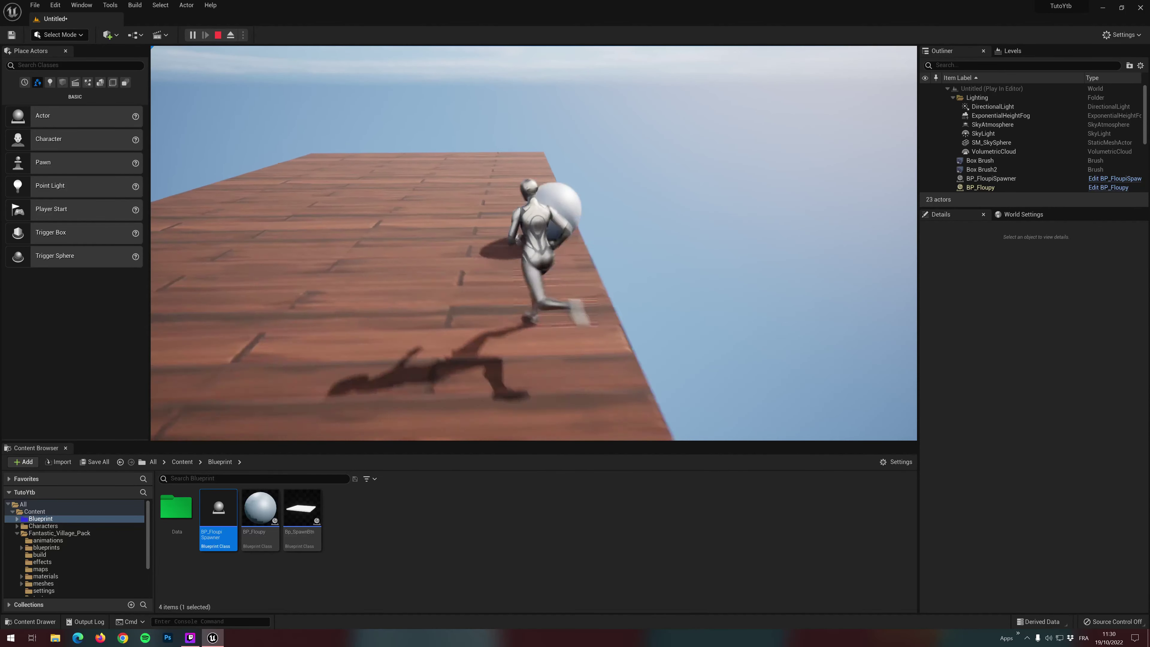
Run back along the platform to the white pad to spawn another ball, then stop the test
key("w")
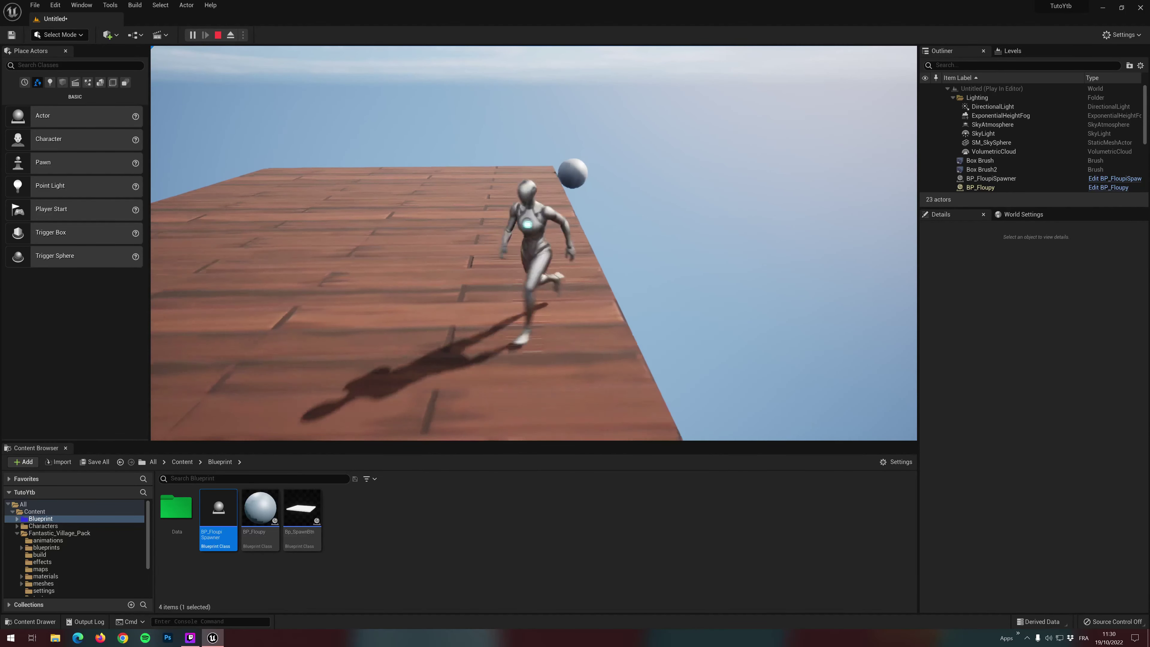
key("w")
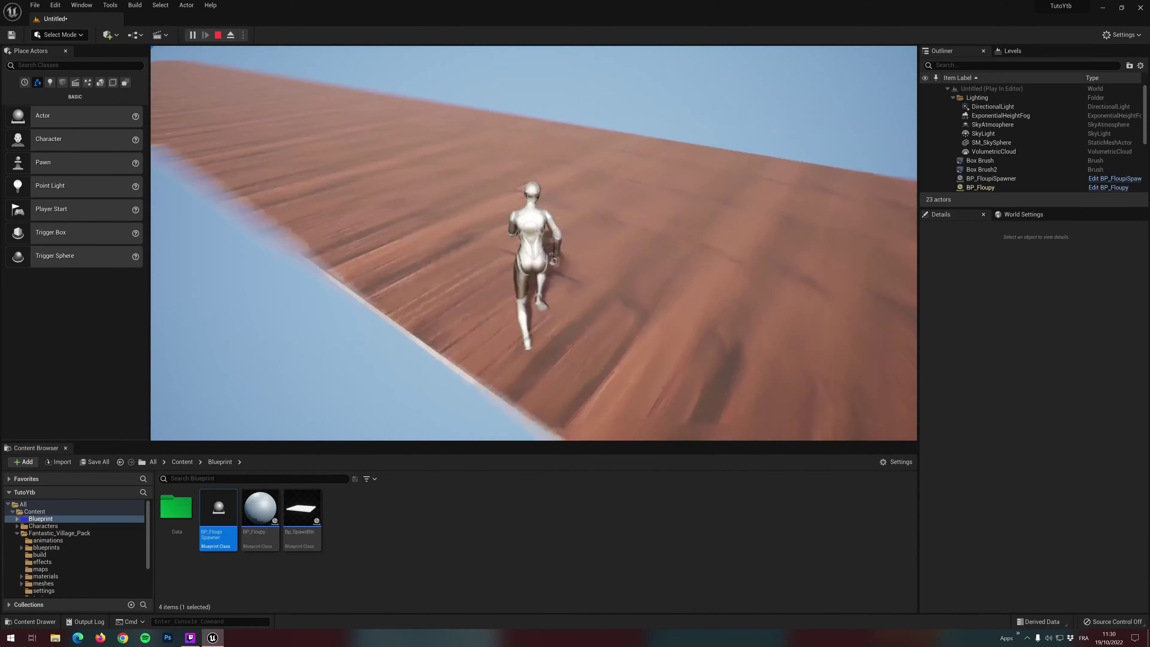
key("w")
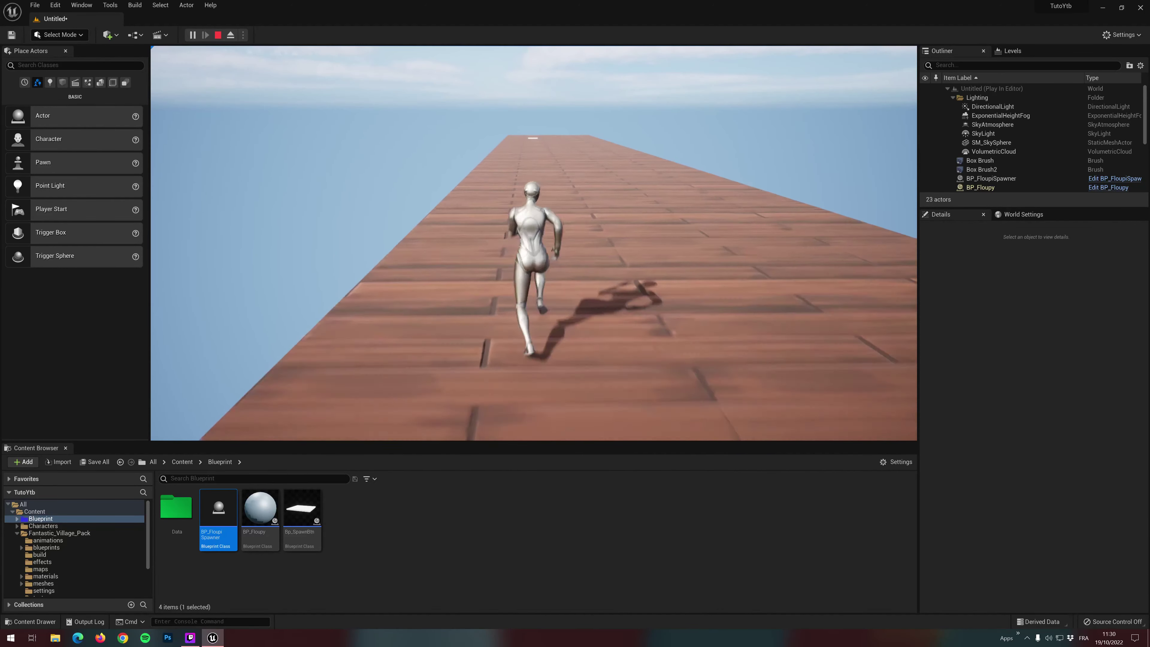
key("w")
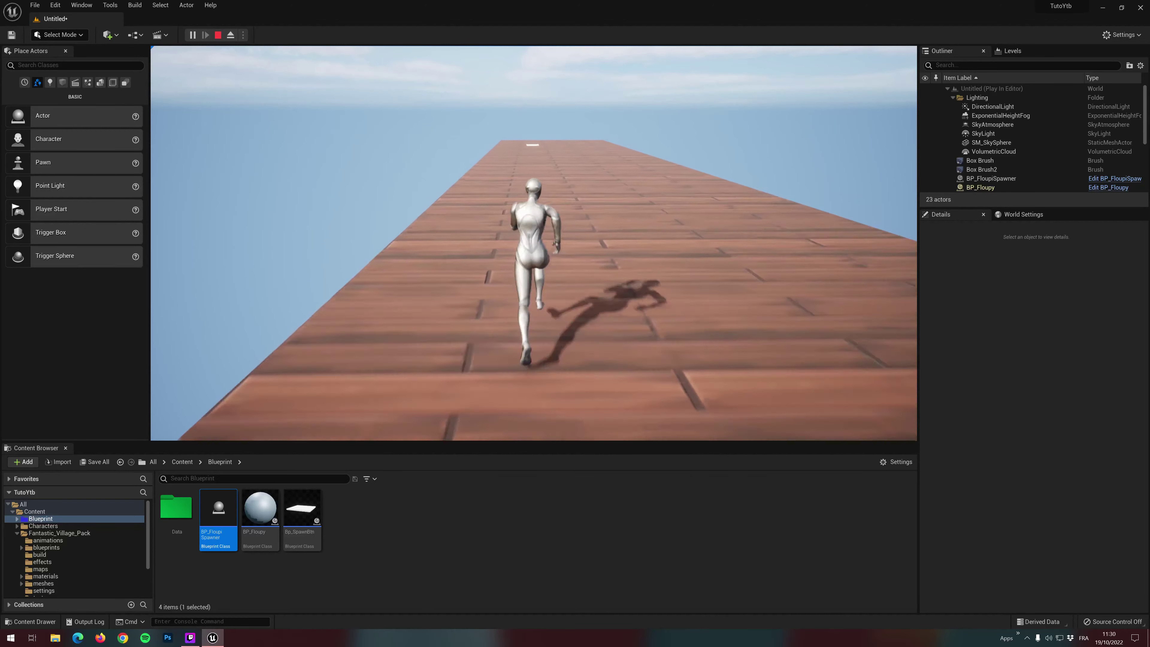
key("w")
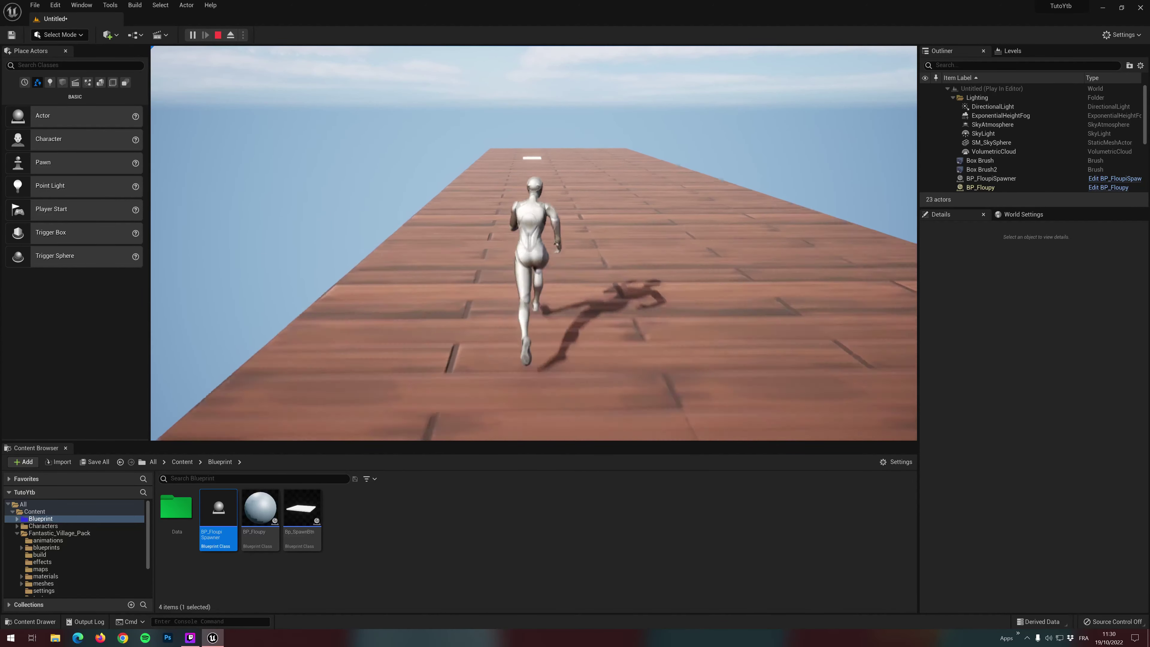
key("w")
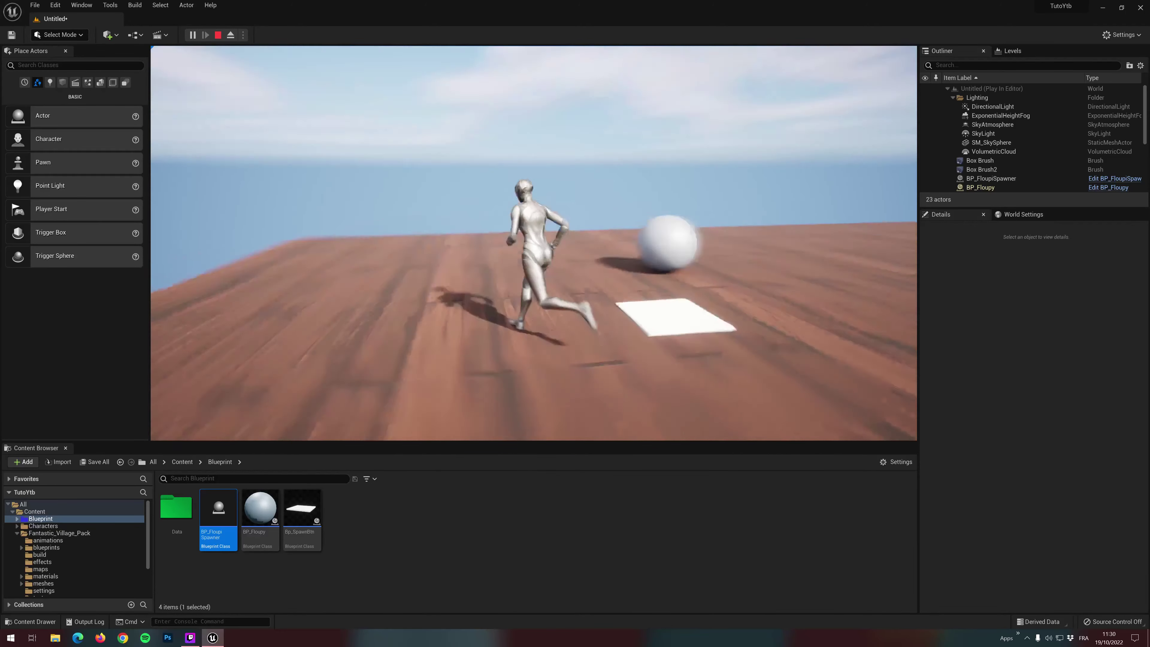
key("w")
key("Escape")
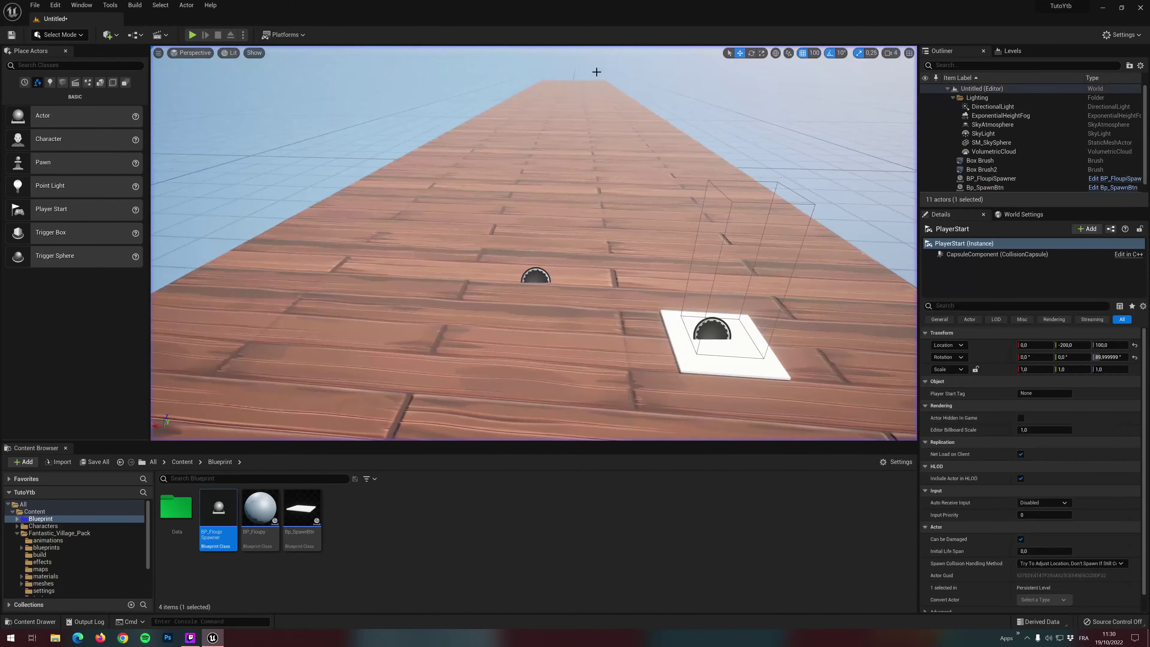
double_click(262, 508)
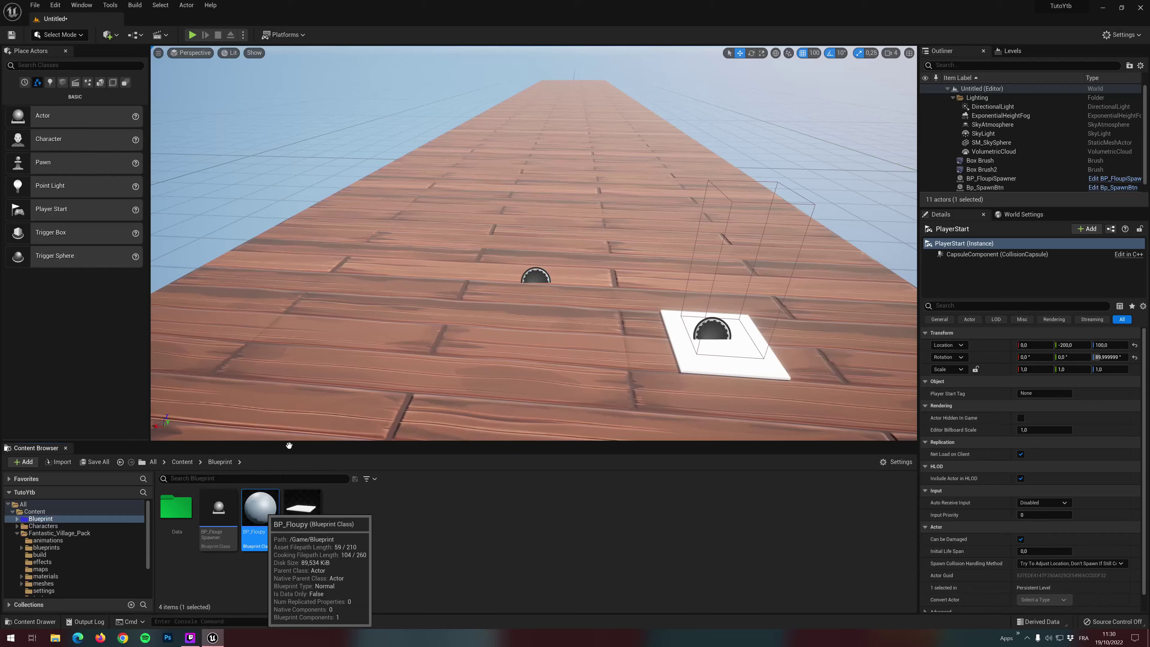
Set the BP_Floupy Model component's Linear Damping to 0.25, raise Angular Damping, and return to the level
left_click(199, 51)
left_click(125, 88)
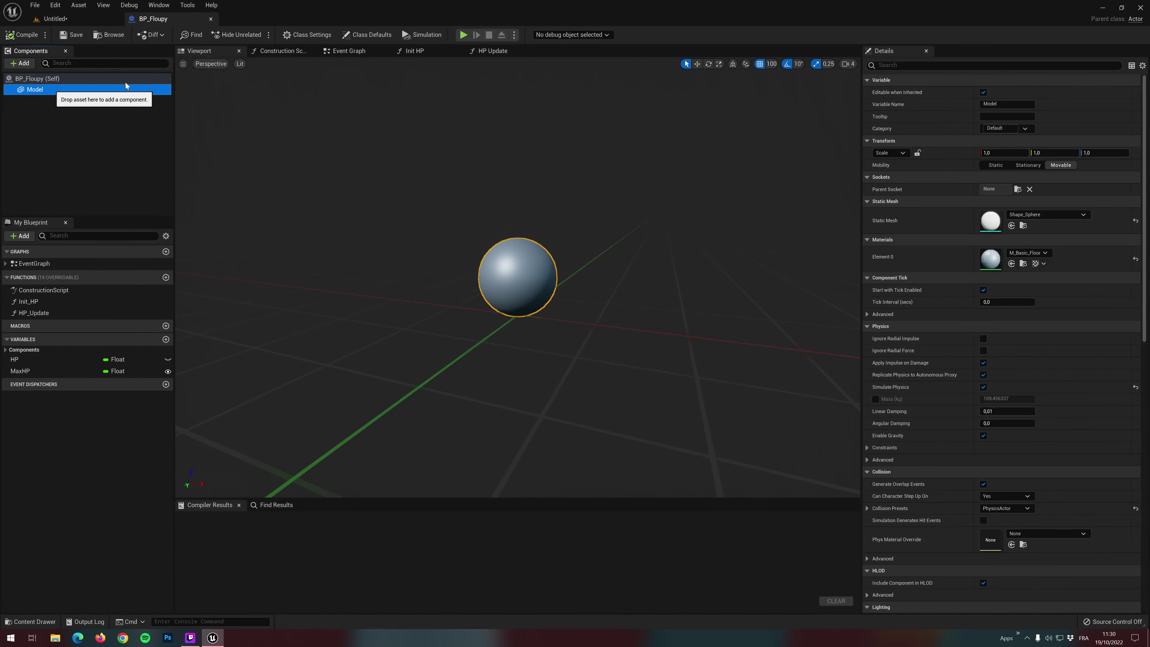
scroll(928, 249, "down", 3)
scroll(924, 253, "down", 2)
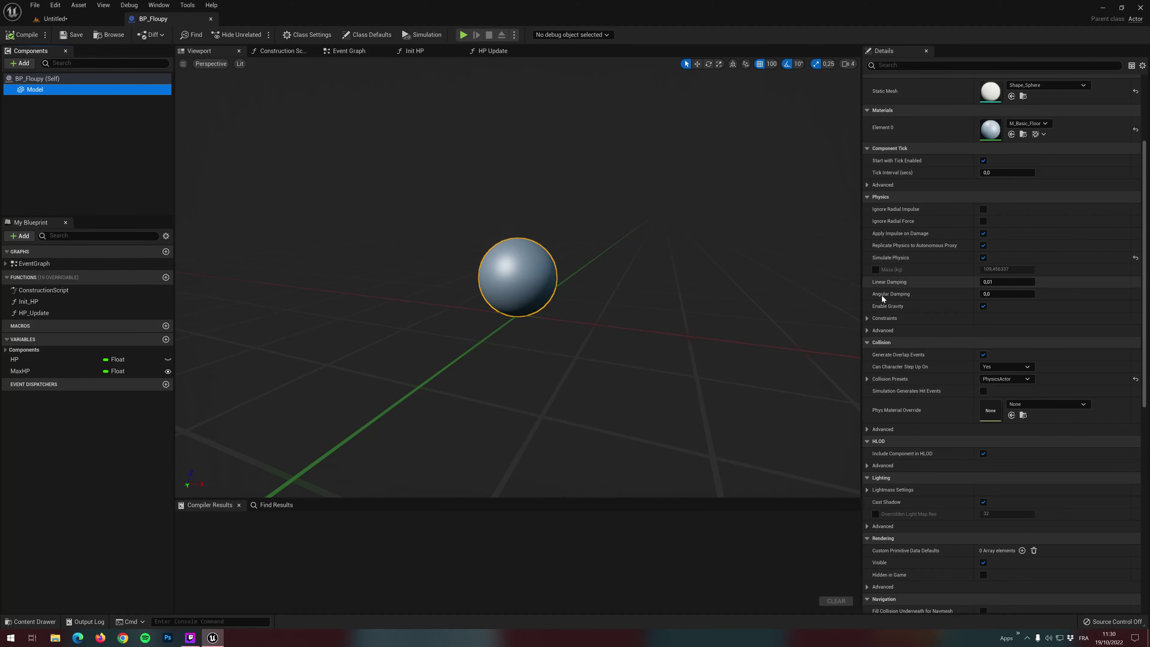
left_click(1012, 280)
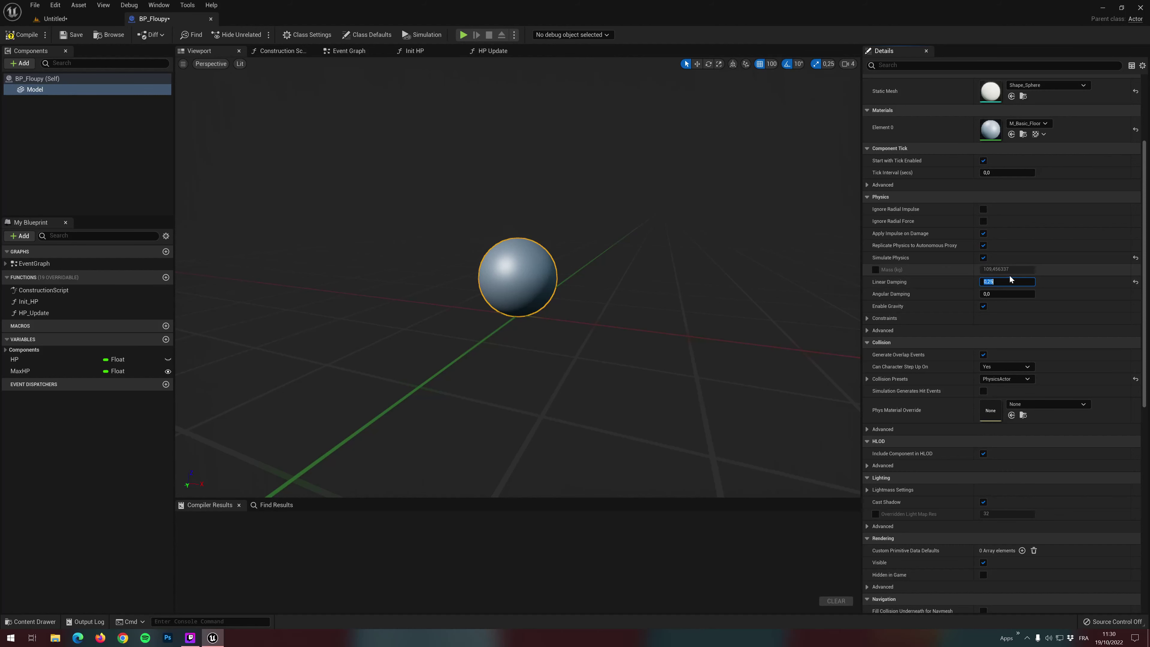
left_click(997, 295)
type("0.1")
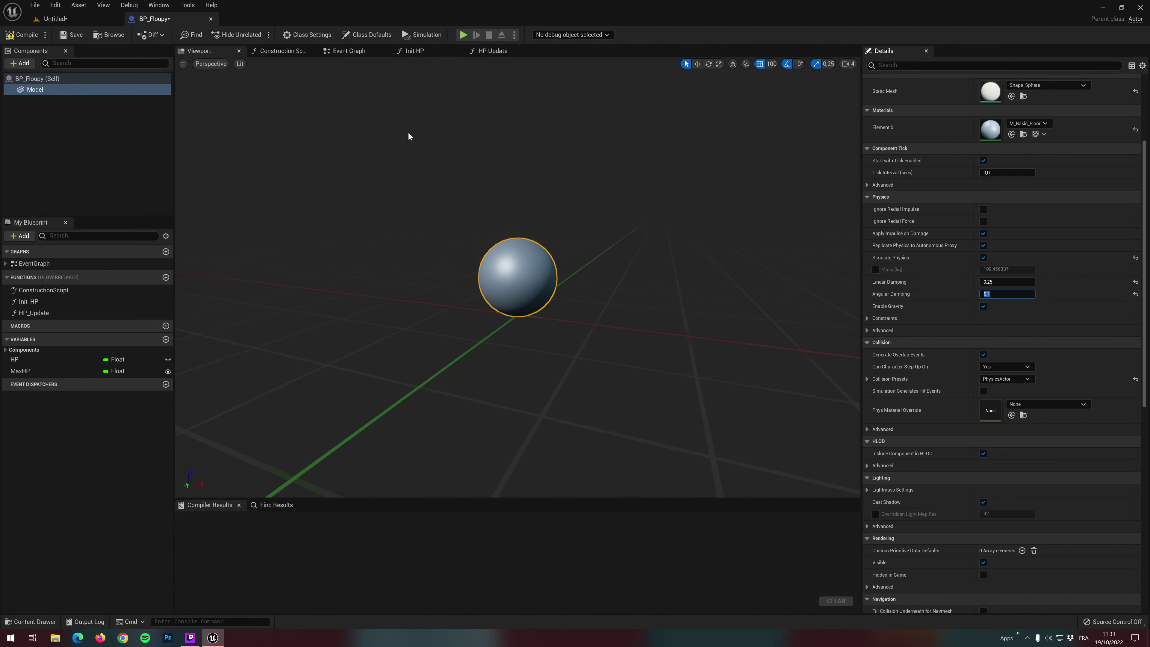
left_click(54, 18)
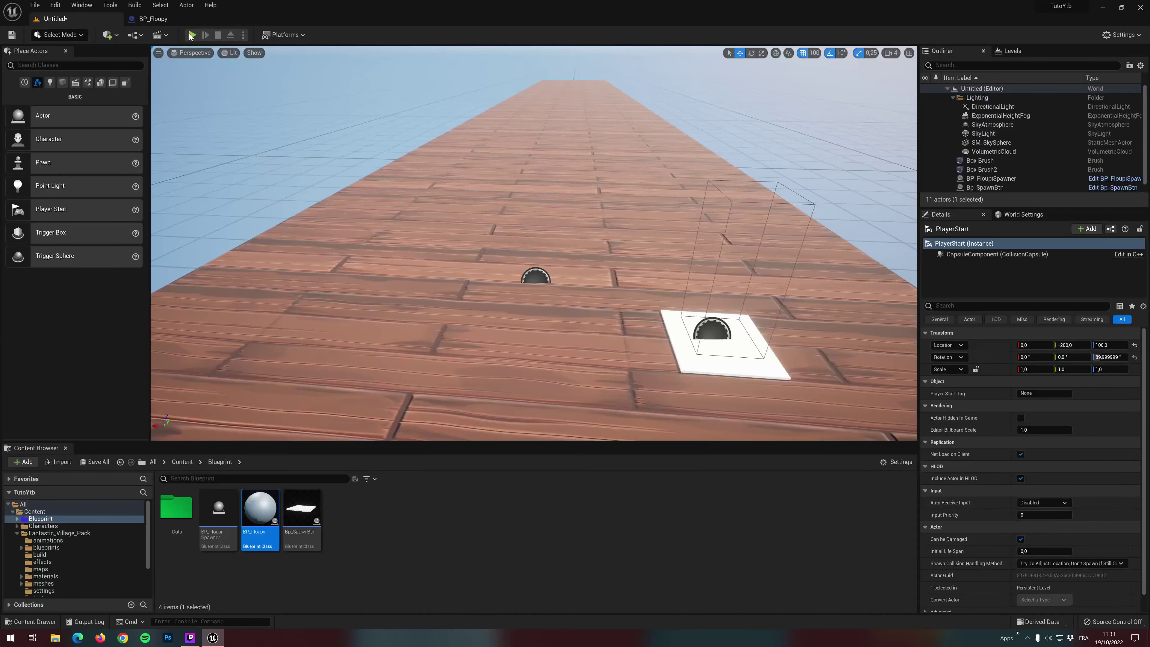
Play-test the damped BP_Floupy ball by chasing it down the plank path, then stop the session
left_click(191, 35)
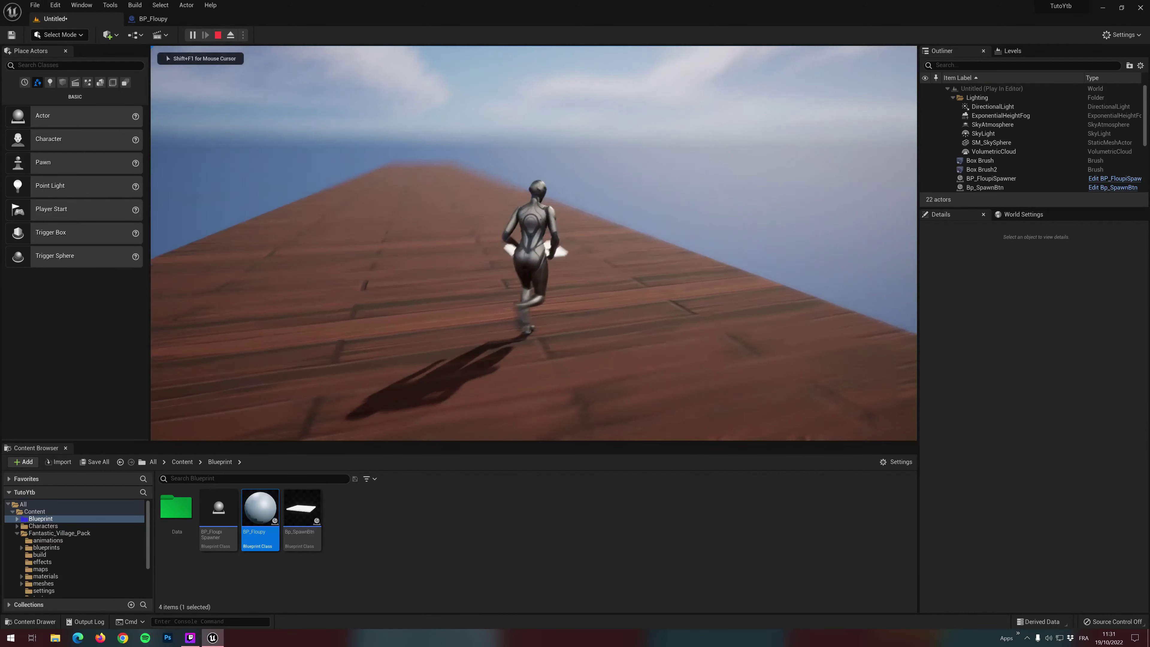
key("w")
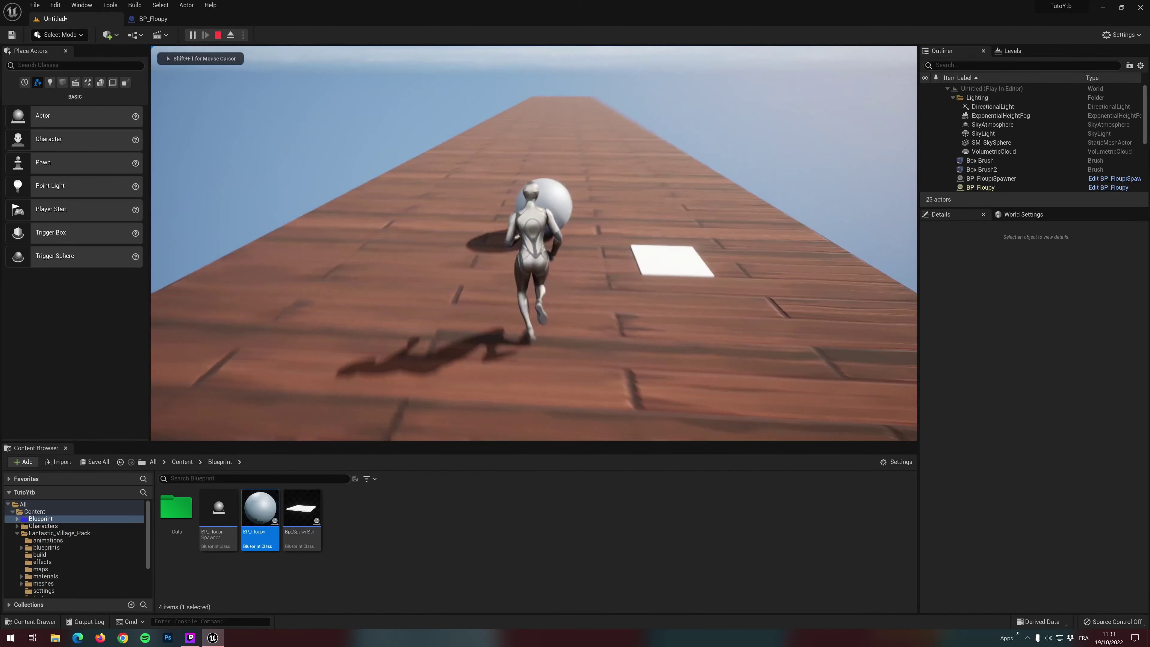
key("w")
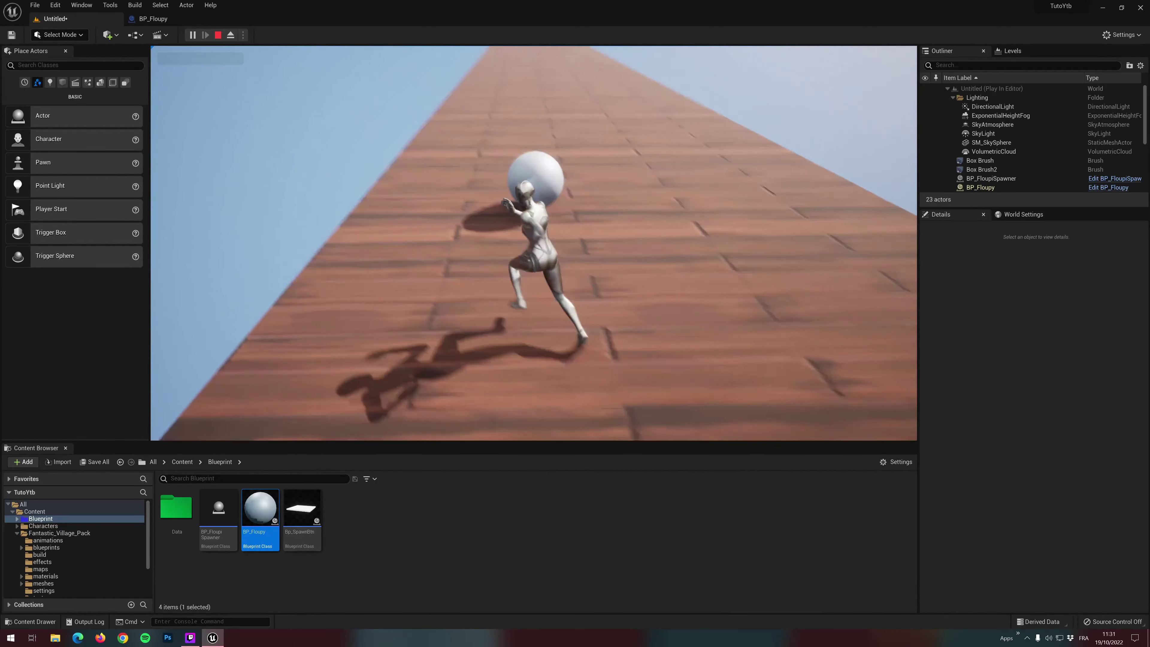
key("w")
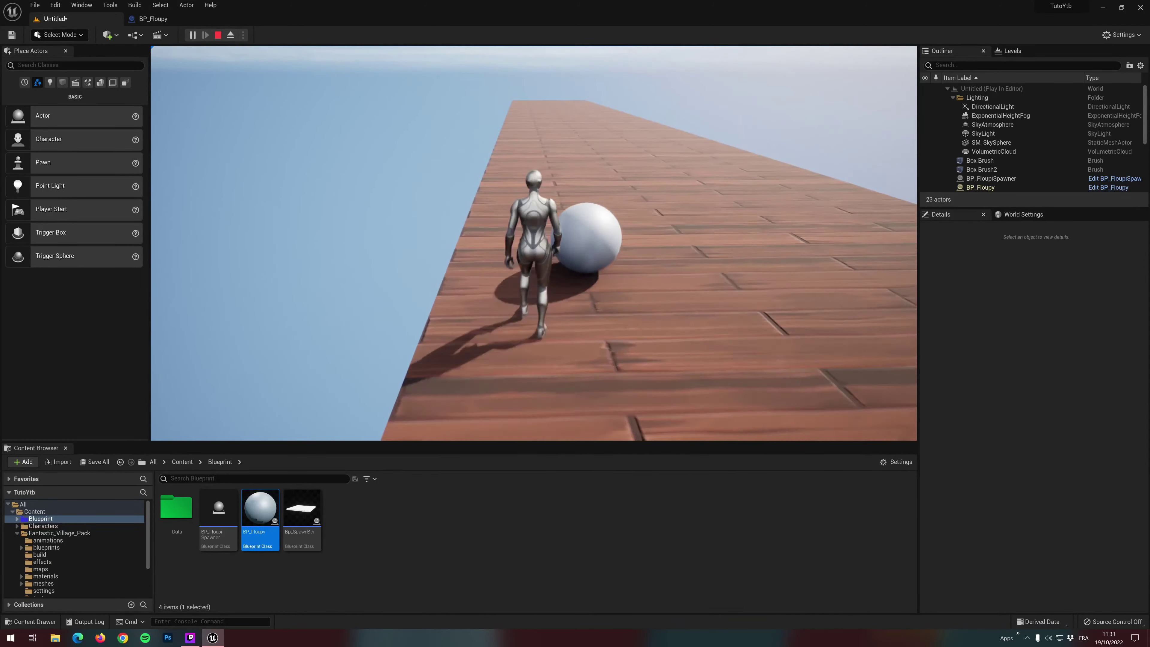
key("w")
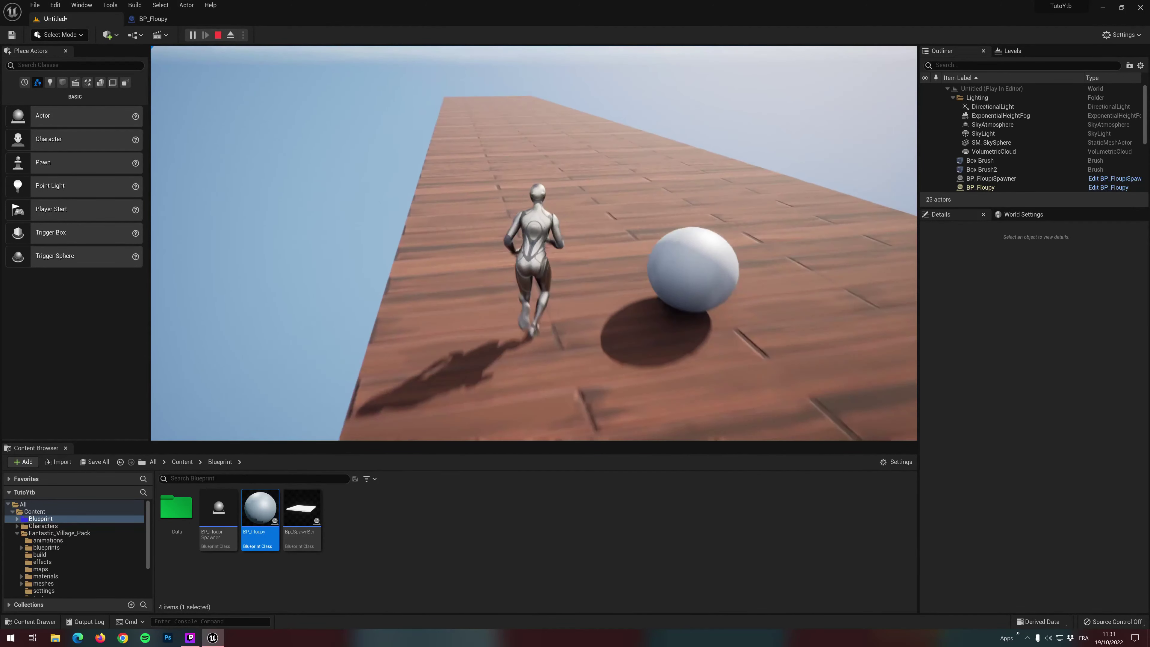
key("w")
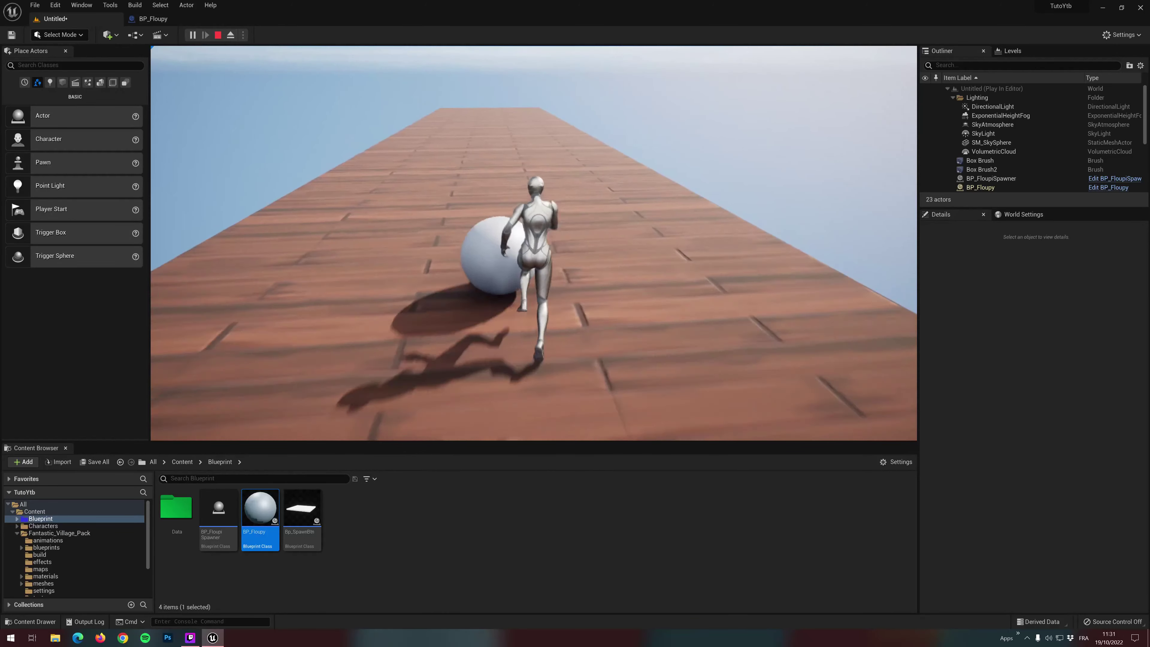
key("w")
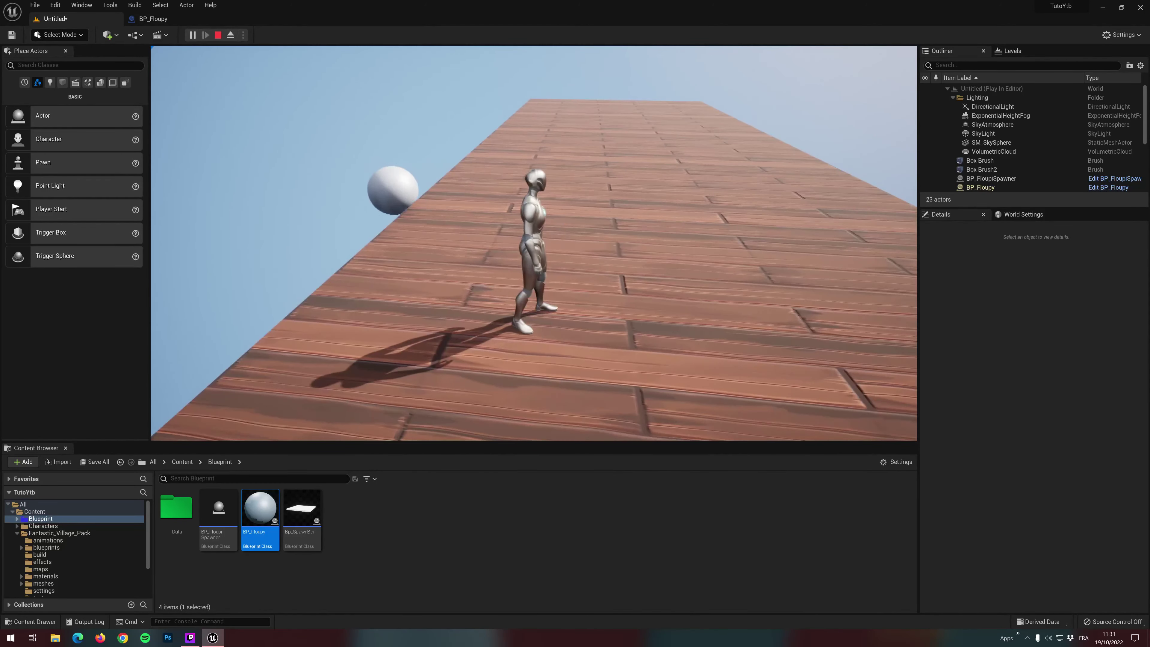
key("Escape")
left_click(158, 21)
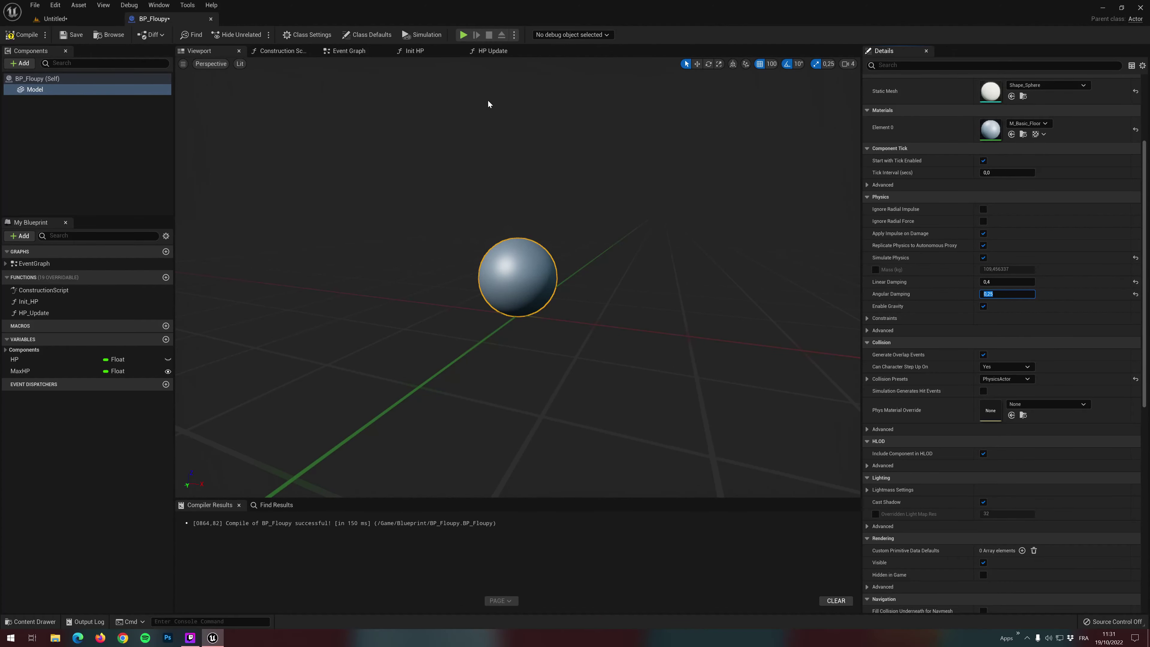
Run an Alt+P play test of the sphere rolling along the walkway, then stop it
key("alt+p")
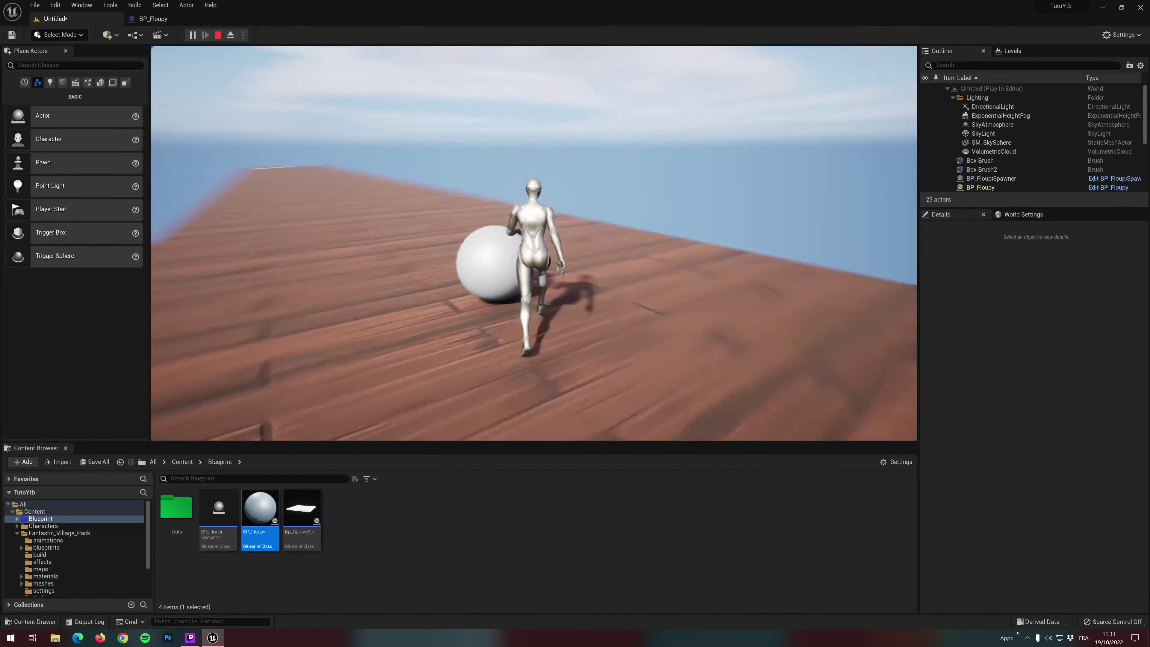
key("Escape")
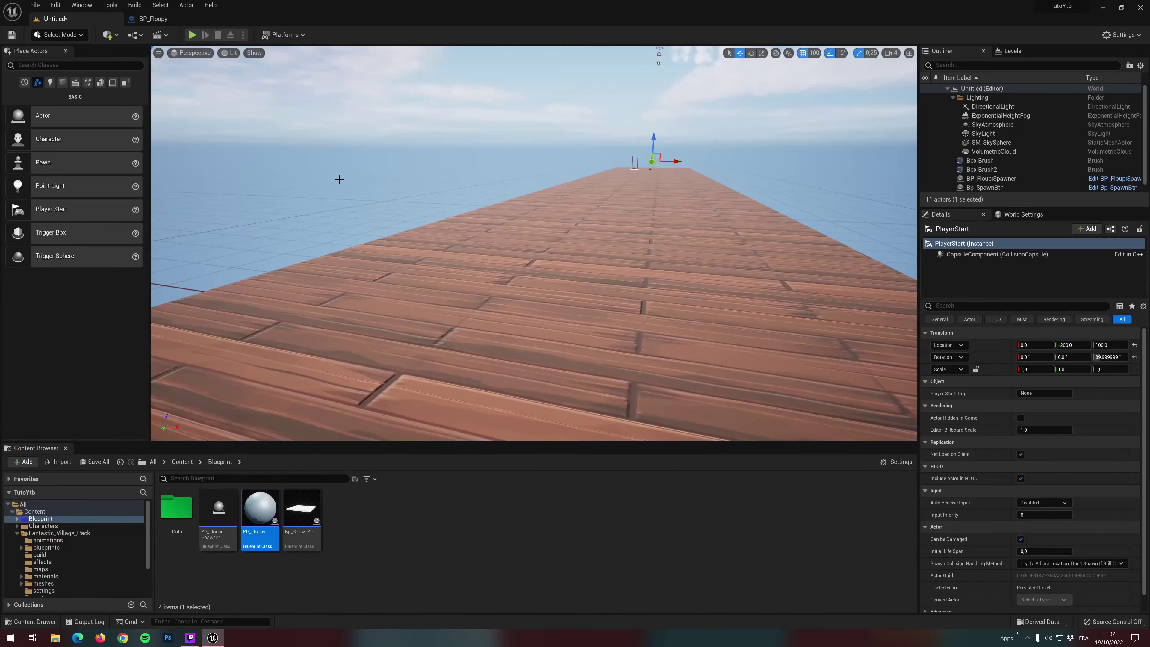
Place a Box geometry brush from Place Actors onto the wooden floor
mouse_move(608, 211)
right_mouse_down()
mouse_move(270, 194)
mouse_move(245, 123)
right_mouse_up()
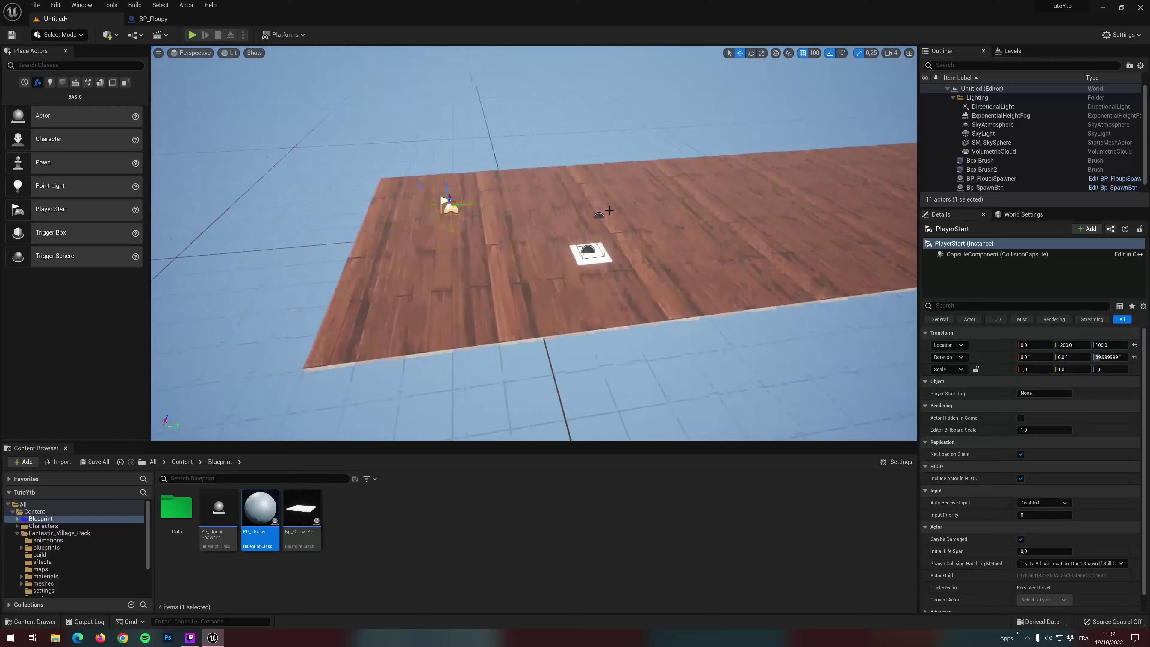
left_click(62, 82)
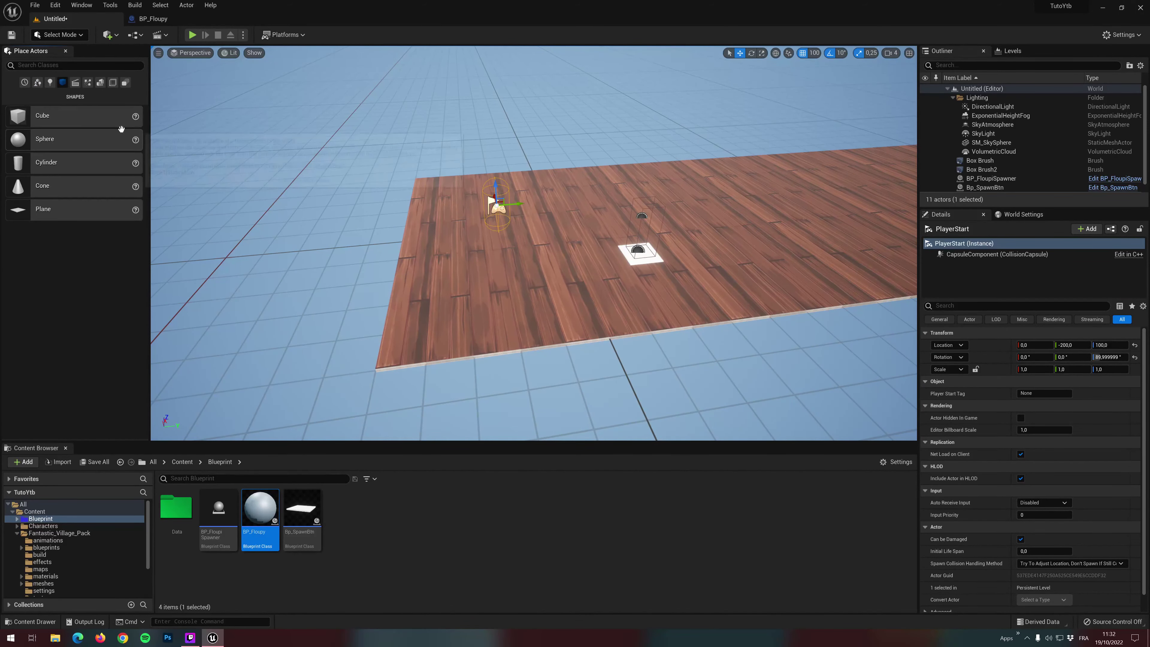
left_click(101, 83)
left_click_drag(86, 116, 480, 317)
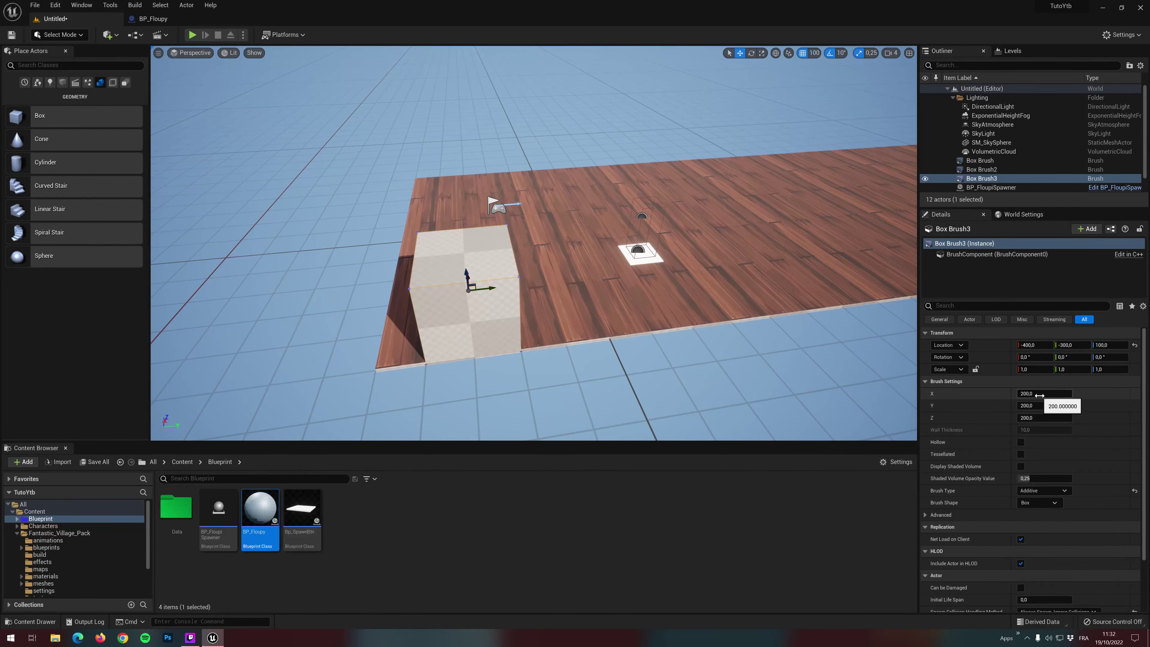
Resize the box brush to X 20, Y 6000, Z 100 so it forms a thin wall
type("0,25")
key("Return")
key("Return")
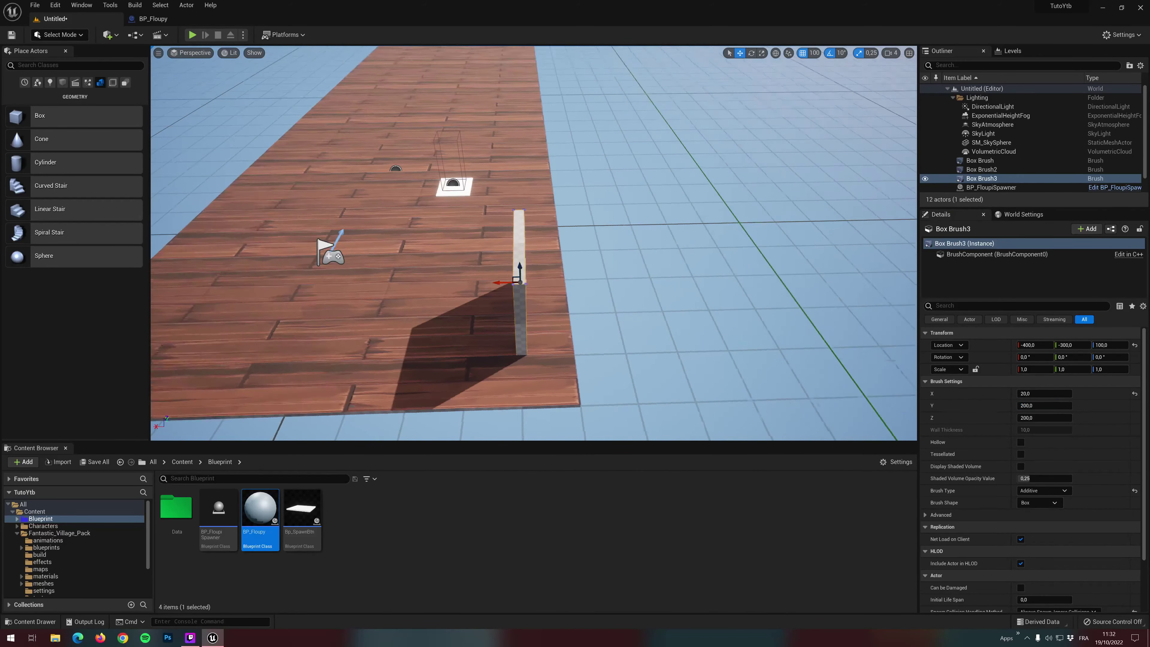
right_click_drag(535, 245, 534, 218)
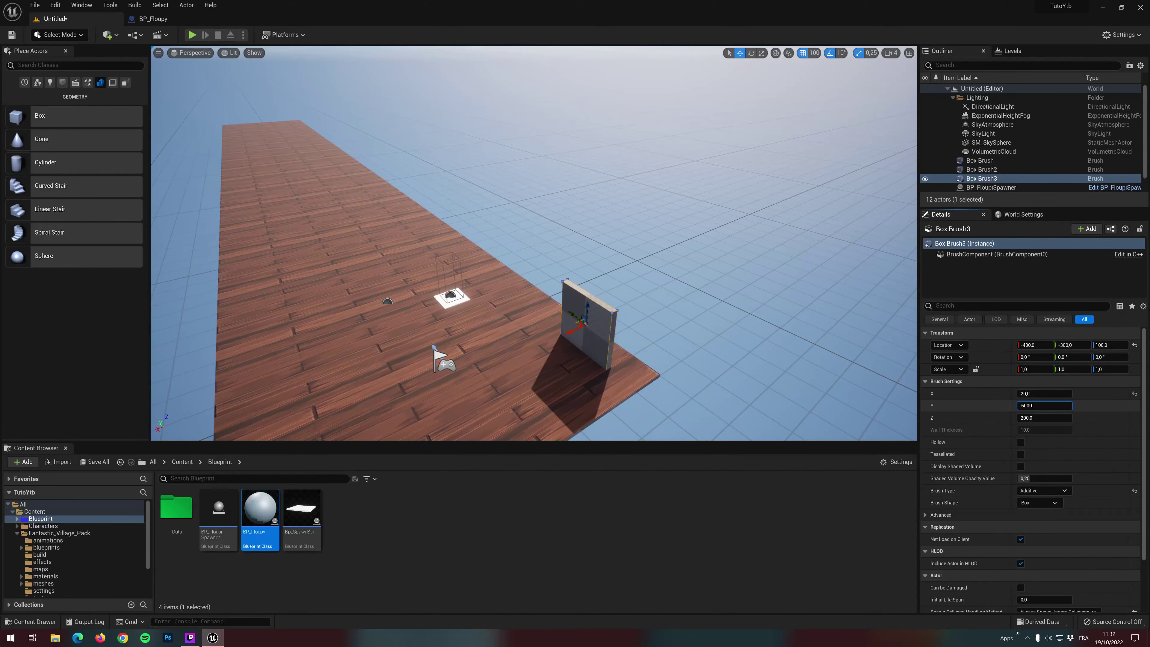
key("Return")
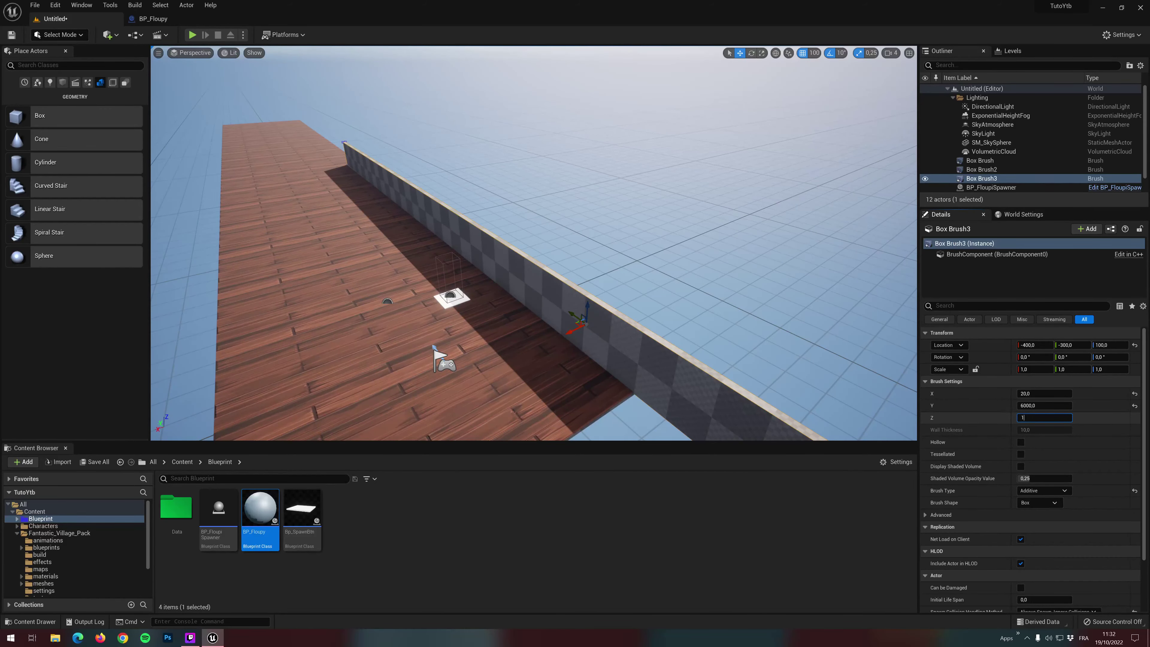
key("Return")
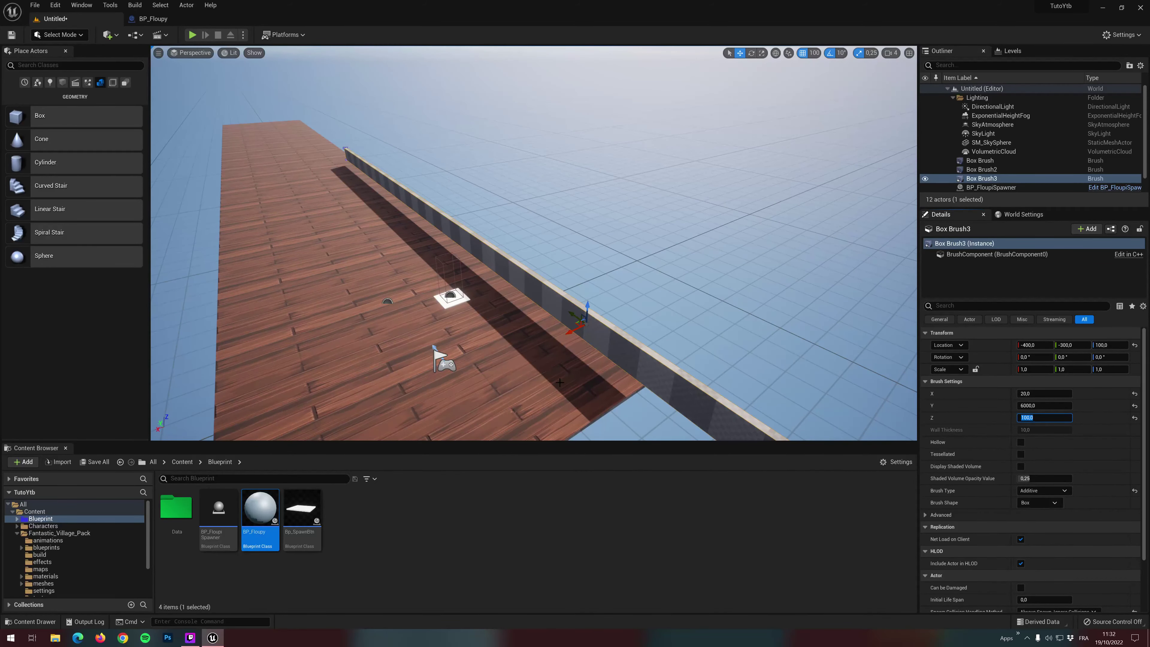
left_click_drag(560, 383, 517, 295)
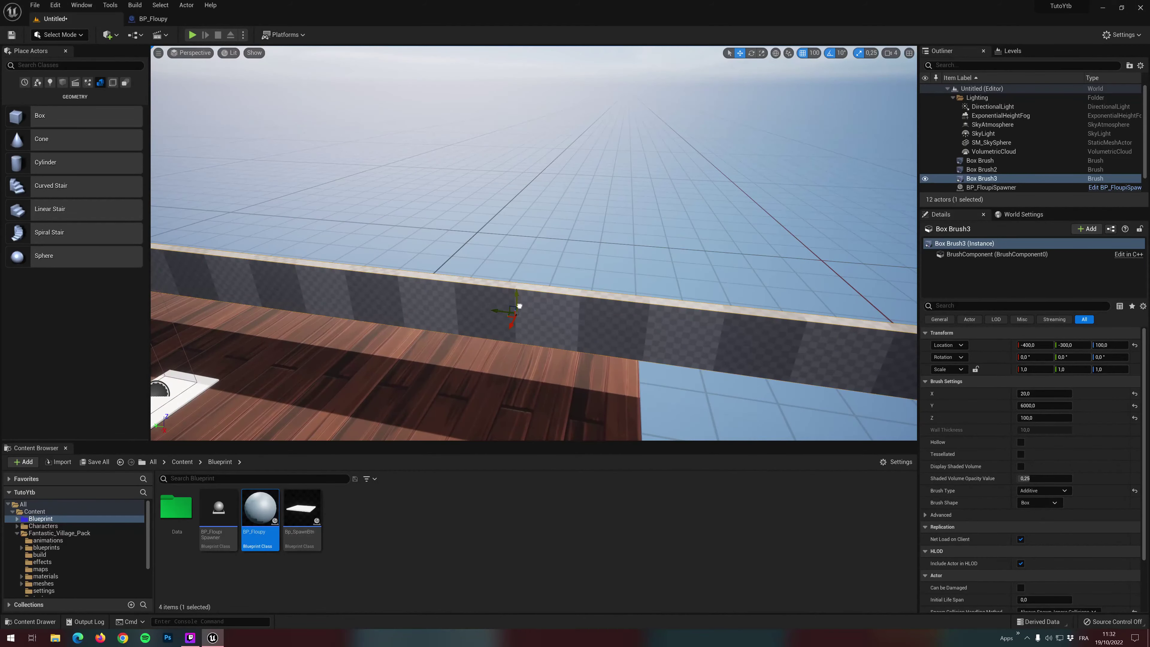
right_click_drag(599, 346, 566, 308)
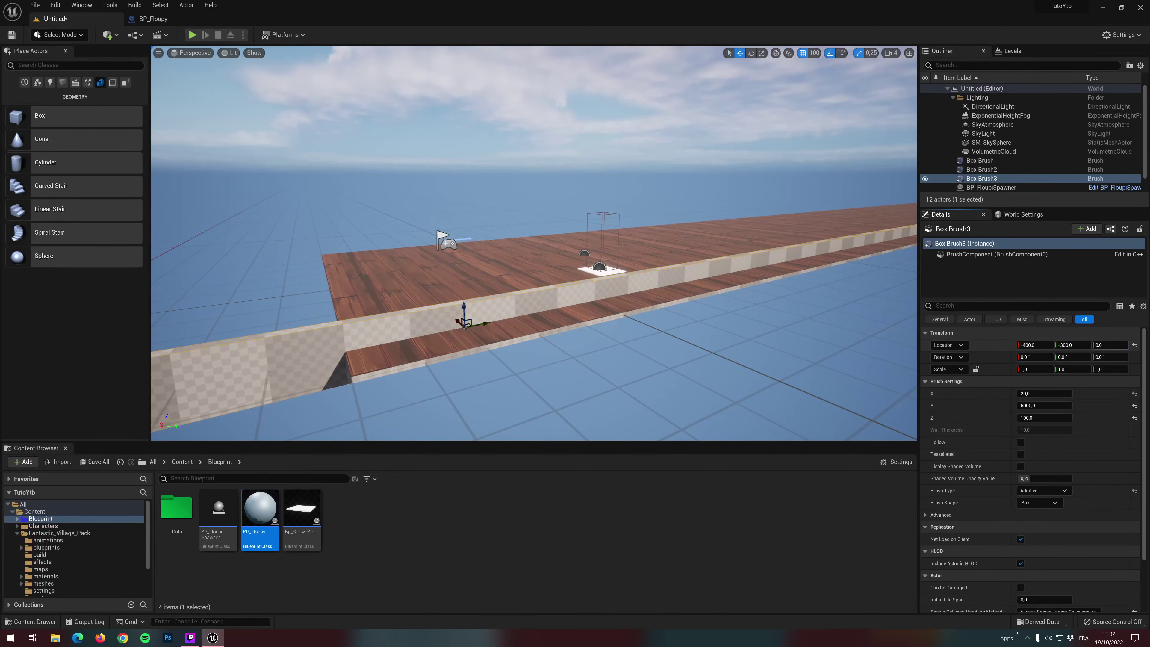
type("50")
Move the wall brush to Location Z 50 and Y 3500 along the walkway's edge
key("Return")
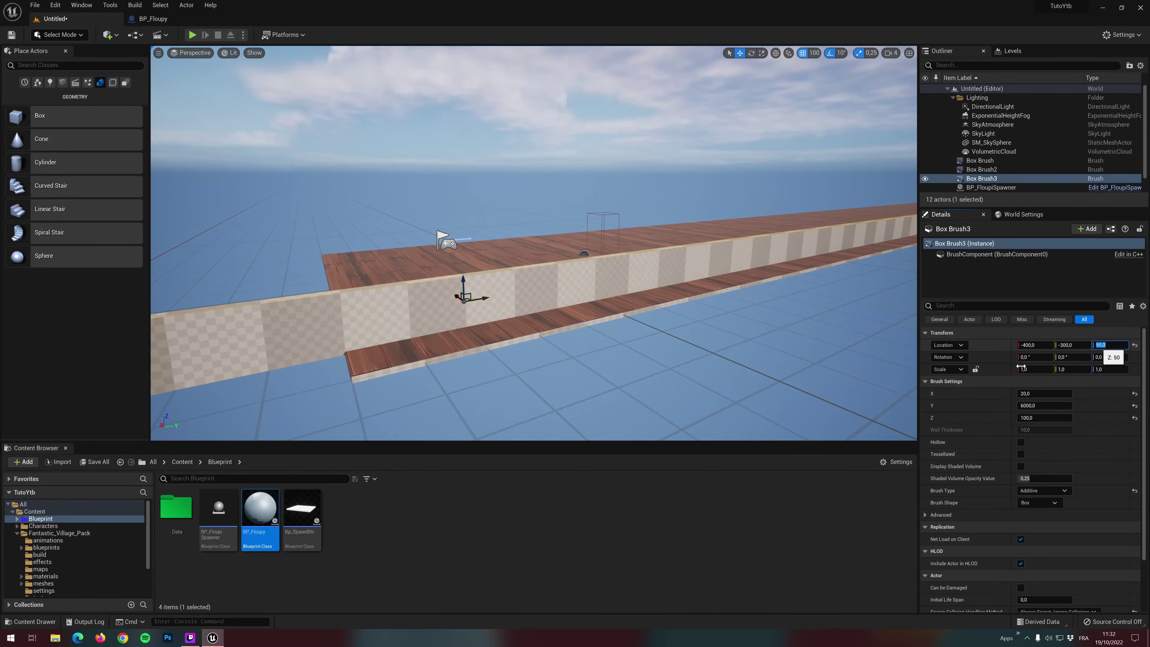
right_click_drag(425, 319, 755, 340)
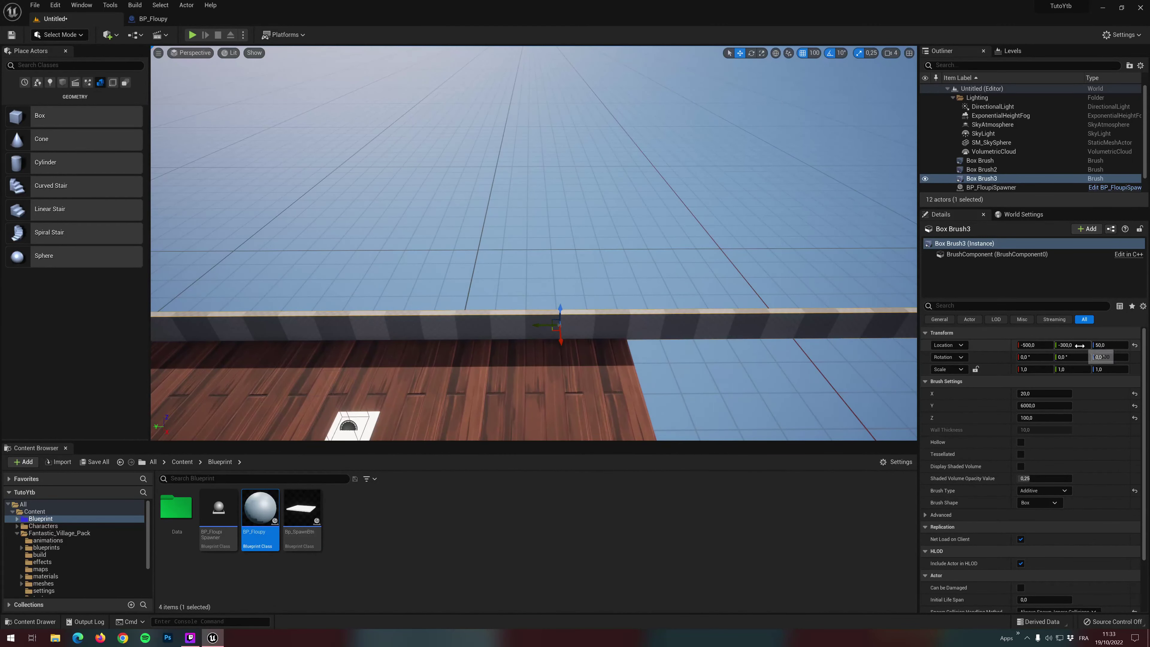
left_click_drag(1076, 347, 590, 272)
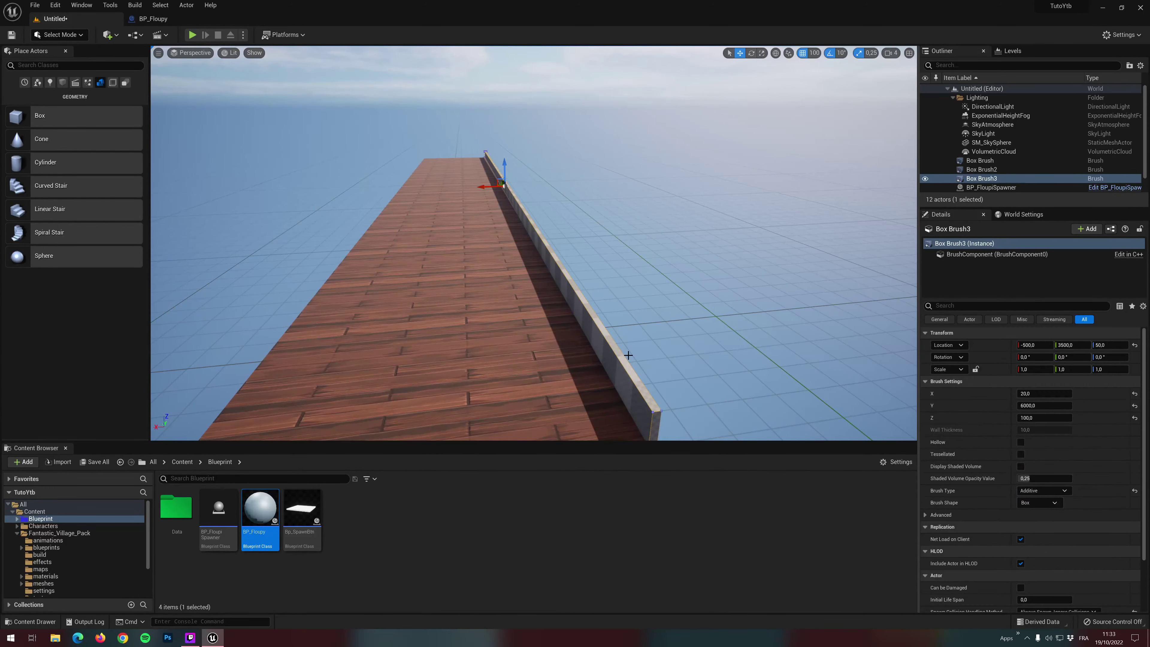
left_click(353, 400)
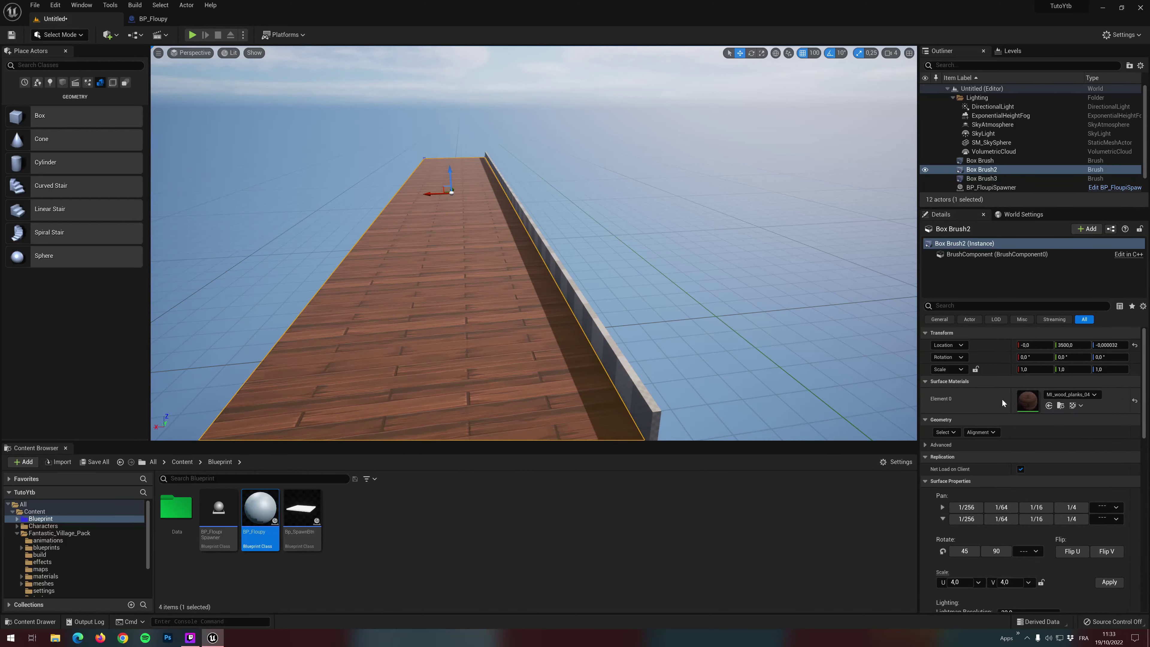
Find MI_wood_planks_04 and apply it to the wall's first side faces
left_click(1061, 405)
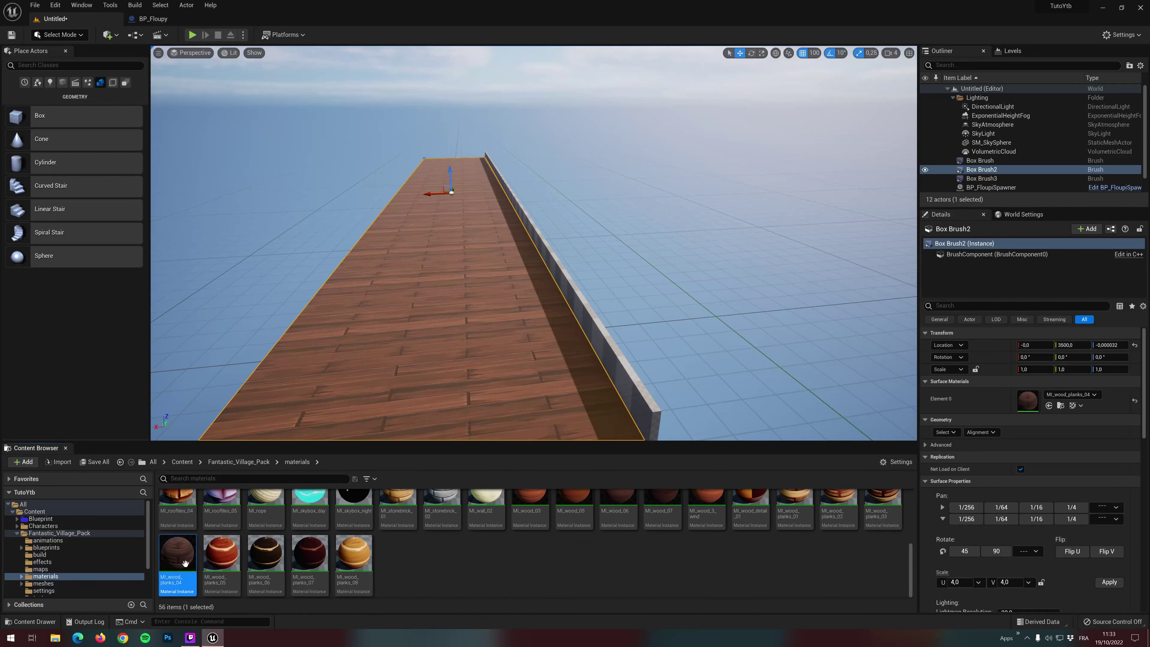
left_click_drag(177, 558, 667, 375)
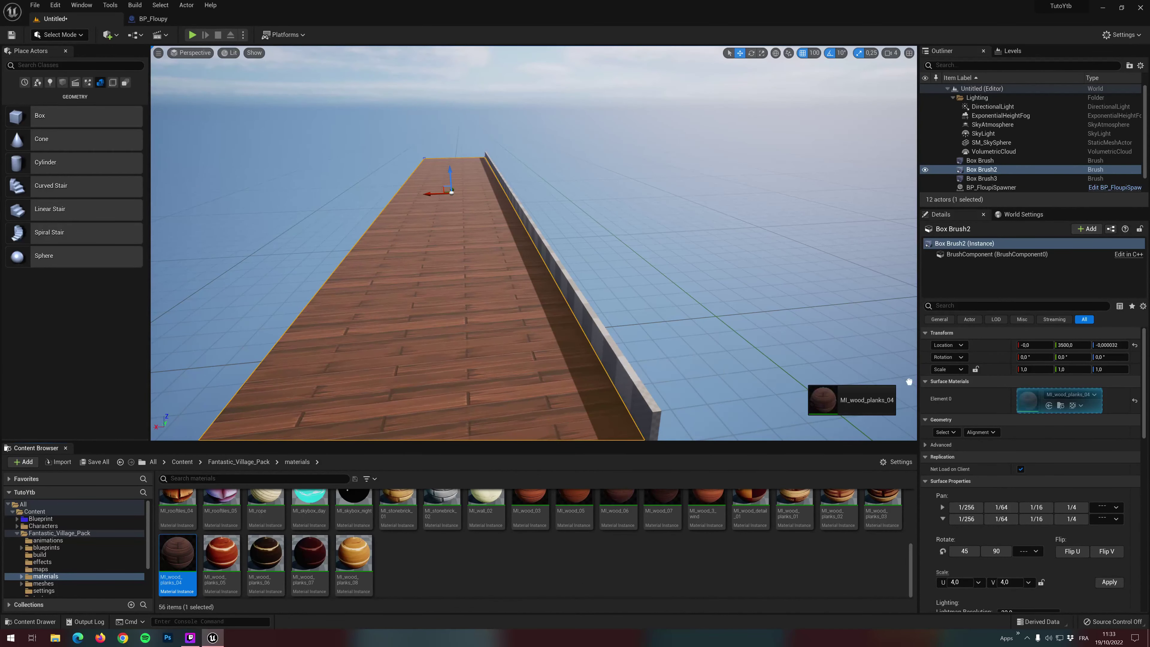
left_click_drag(668, 375, 633, 377)
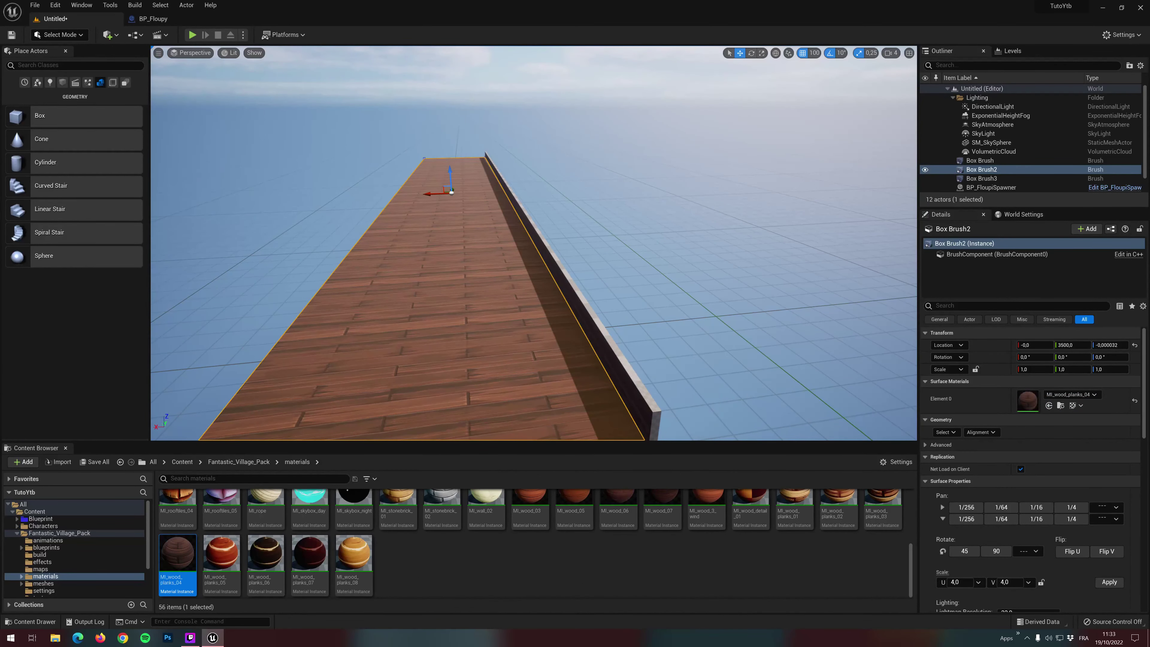
right_click_drag(633, 377, 566, 362)
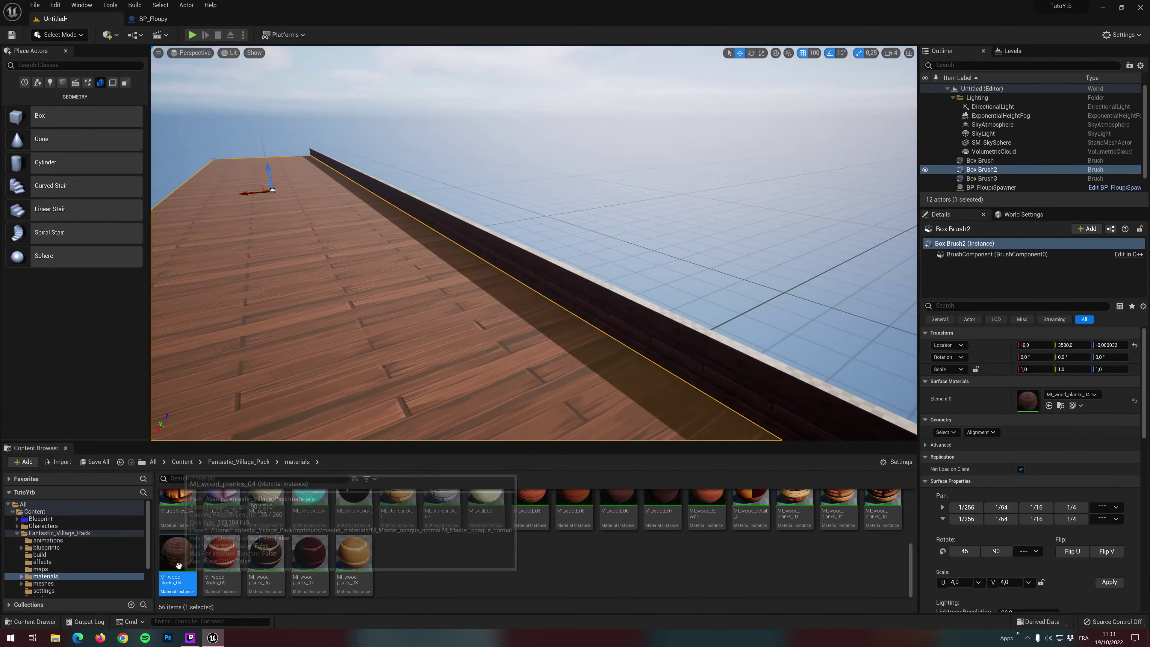
left_click_drag(178, 566, 743, 349)
right_click_drag(743, 350, 725, 344)
Apply MI_wood_planks_04 to the wall's end and remaining white side face
right_click_drag(623, 416, 623, 416)
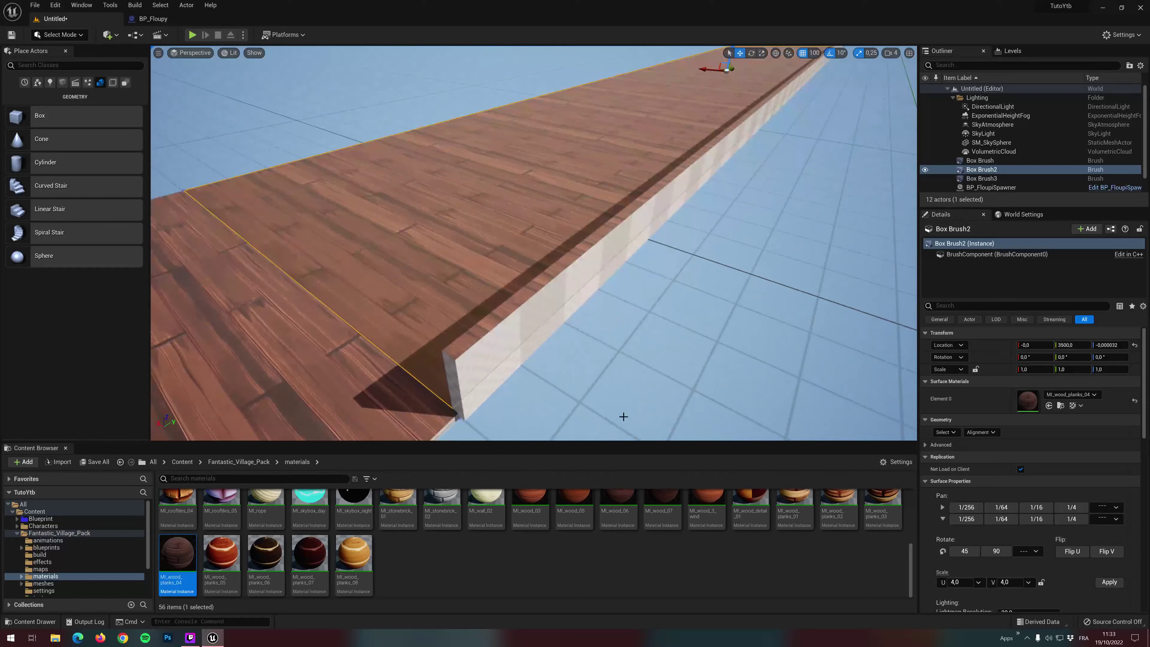
left_click_drag(178, 556, 449, 390)
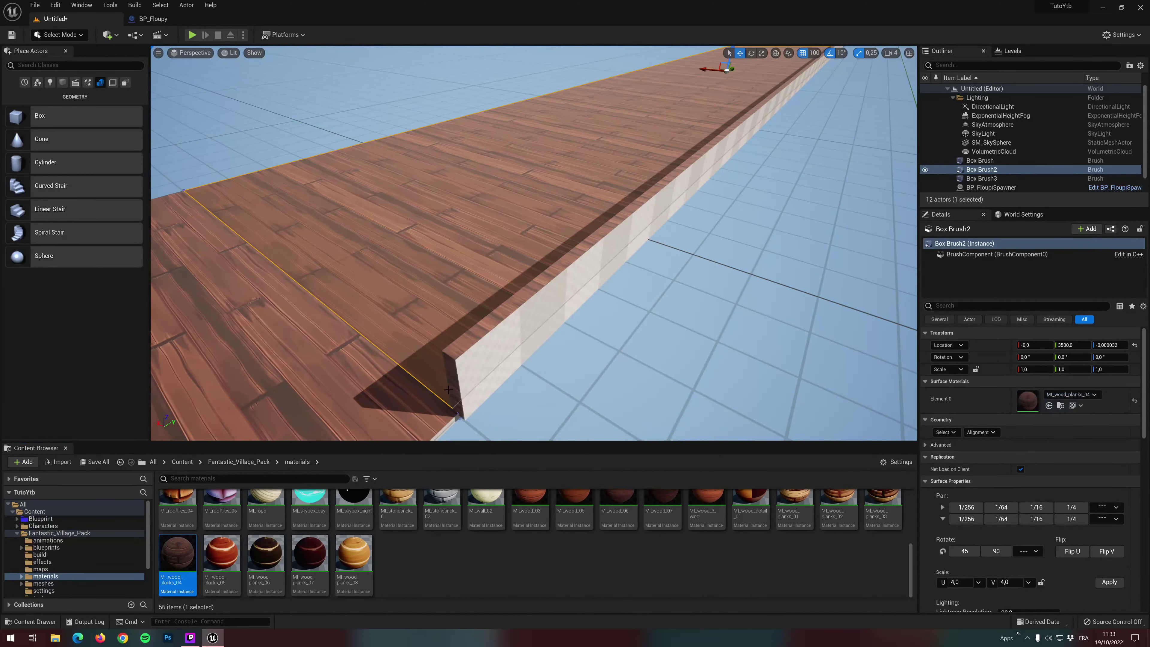
left_click_drag(179, 564, 475, 394)
left_click_drag(494, 352, 495, 353)
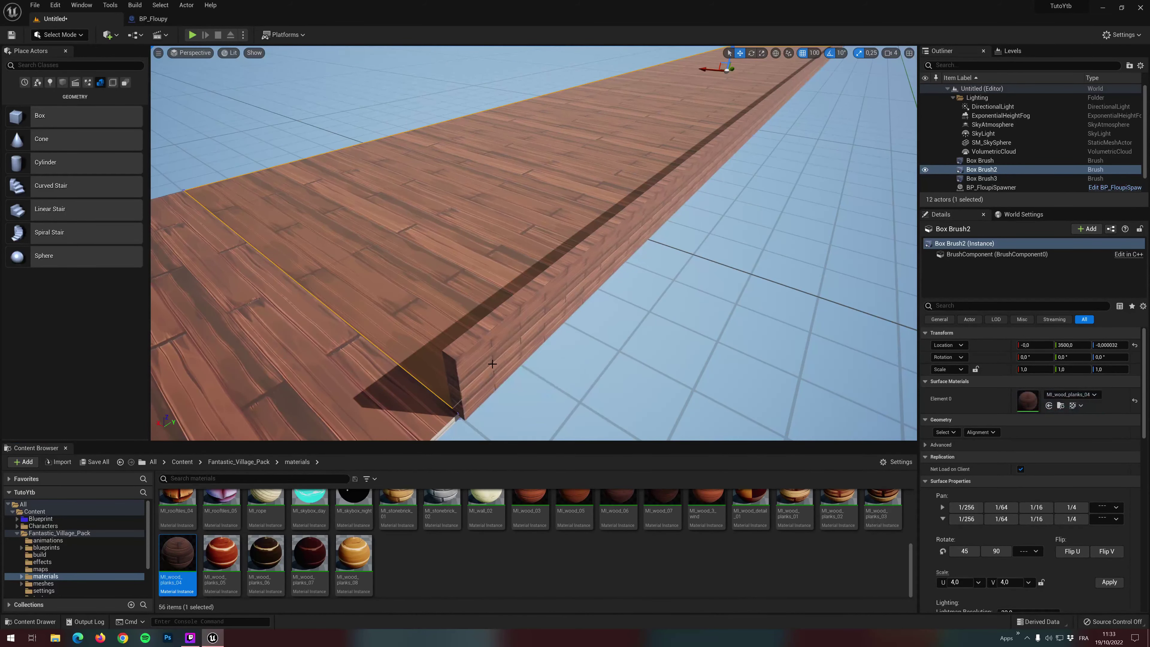
right_click_drag(495, 353, 494, 353)
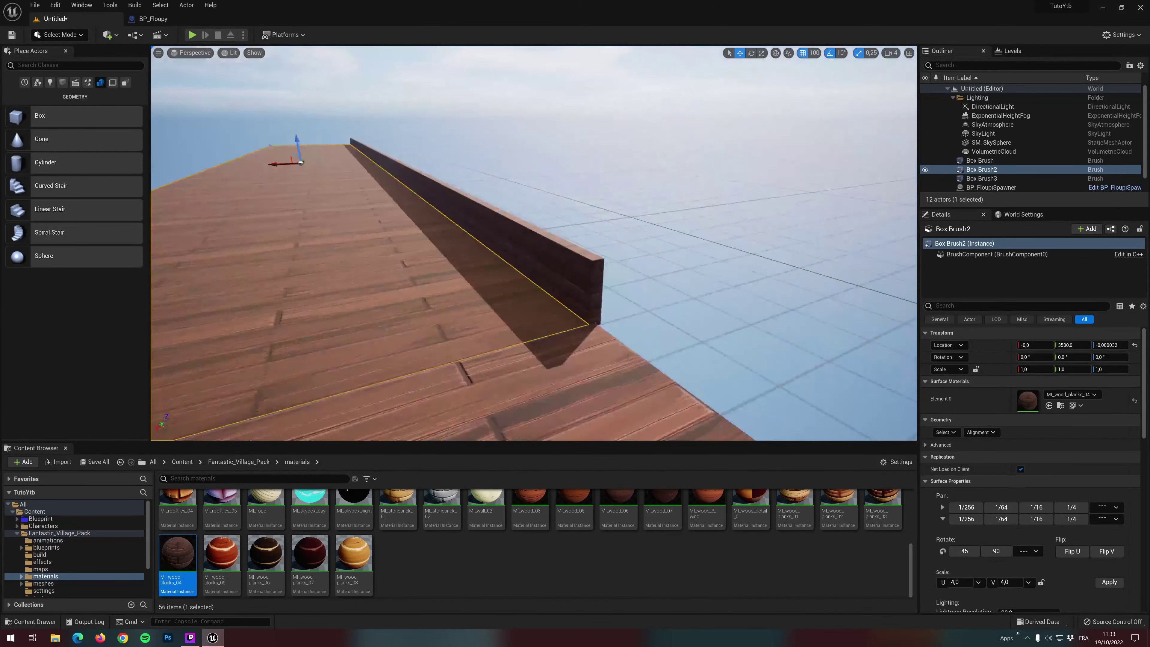
right_click_drag(518, 355, 513, 352)
left_click(518, 355)
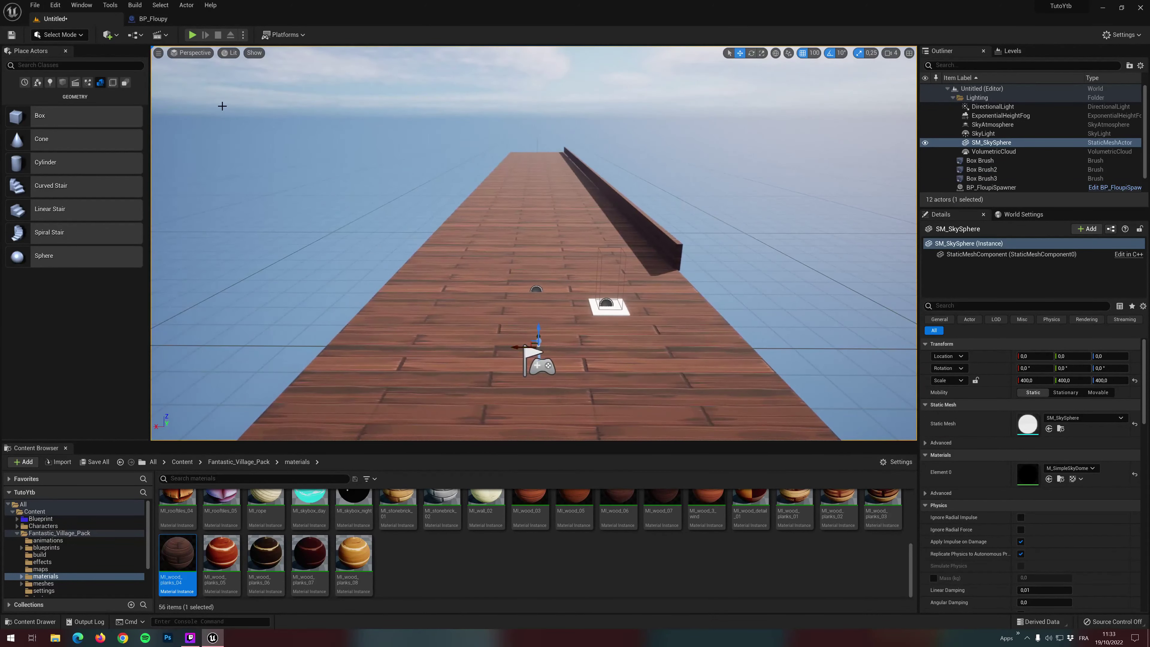
Play-test by running the character into the sphere and pushing it along the wood-clad wall, then stop
left_click(192, 35)
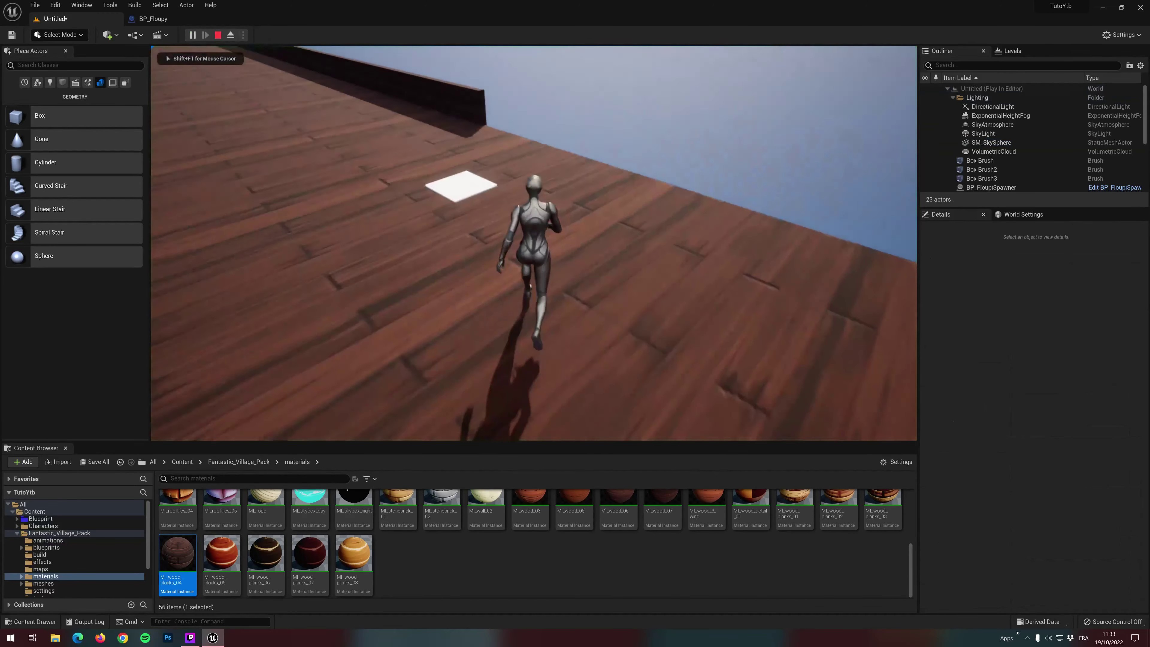
key("w")
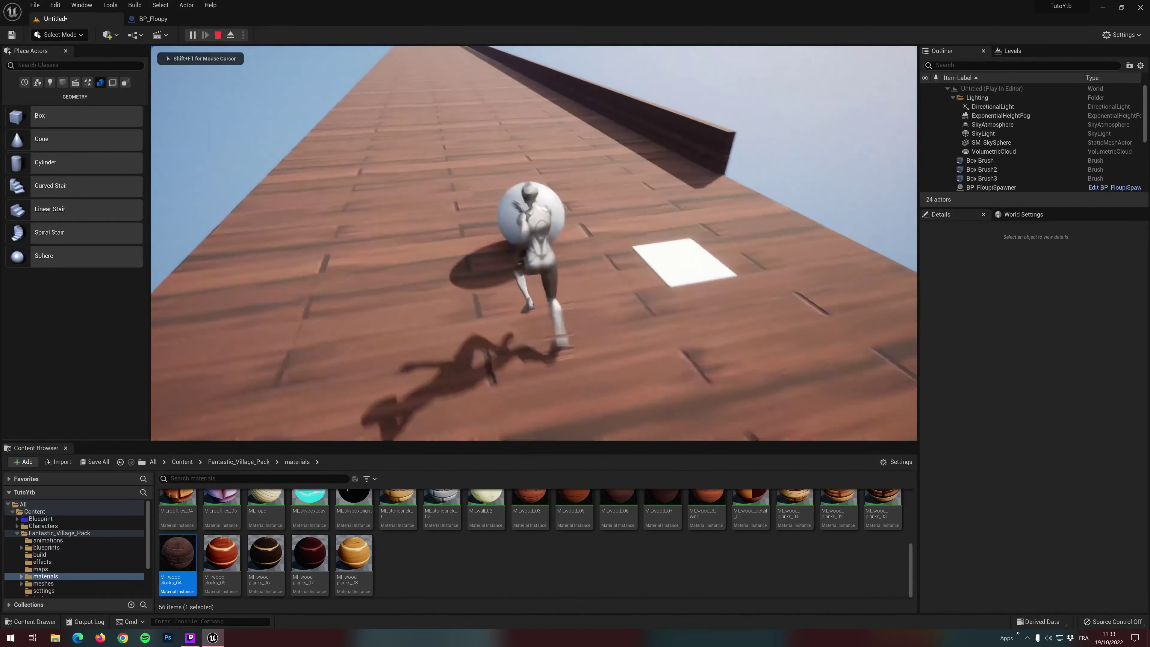
key("w")
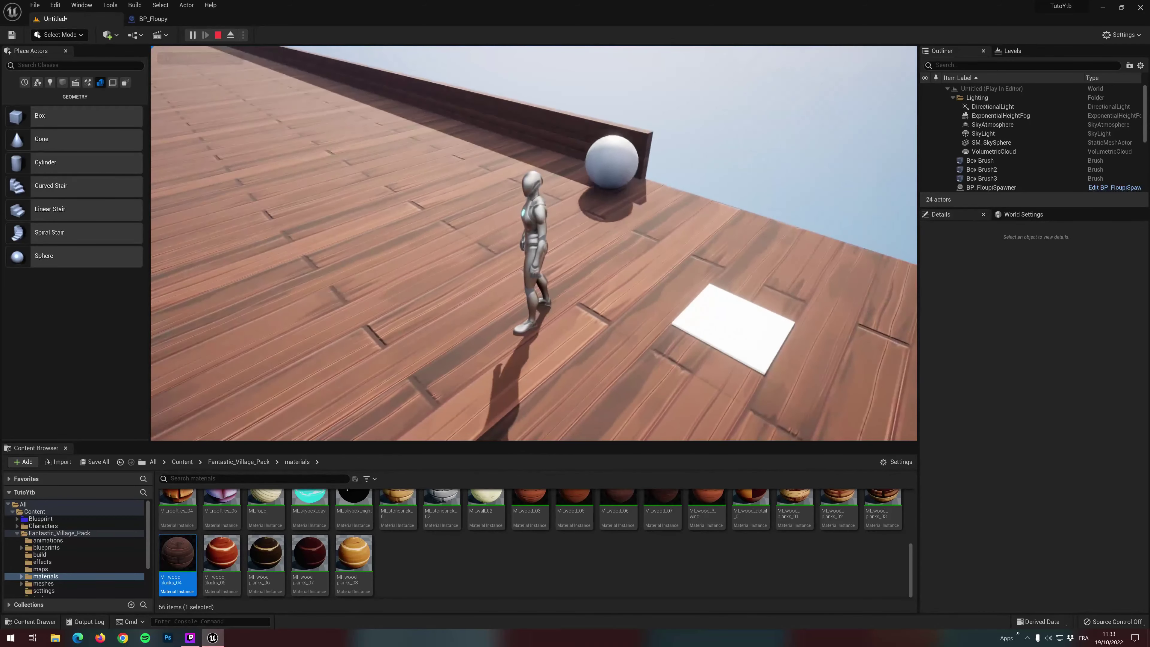
key("w")
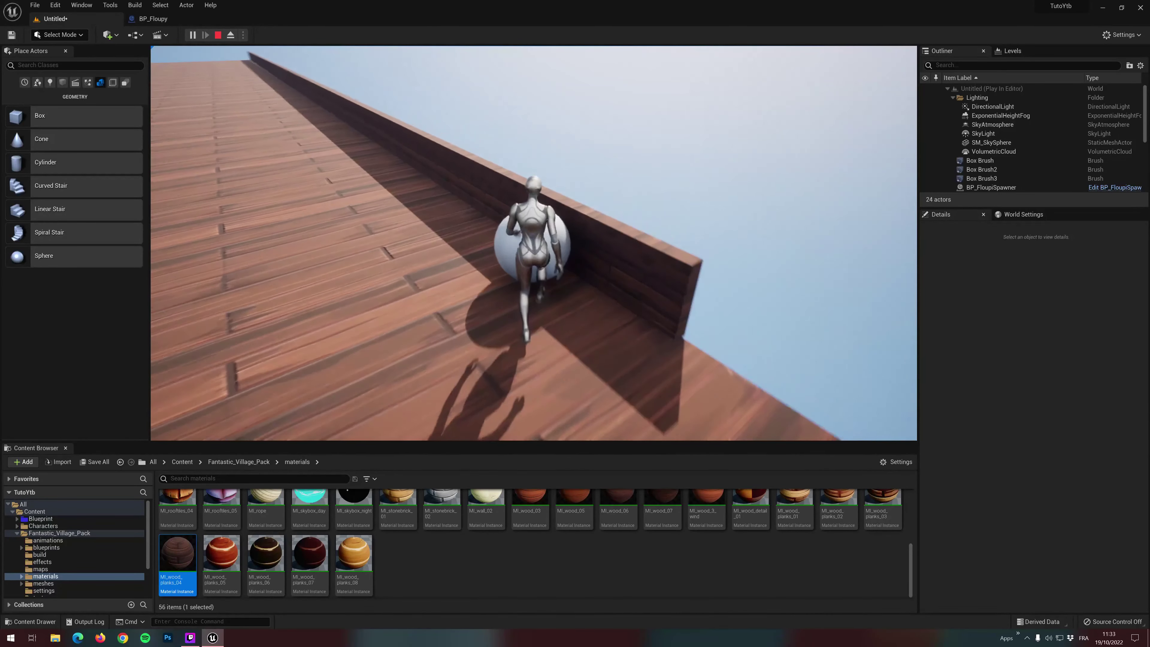
key("w")
key("w")
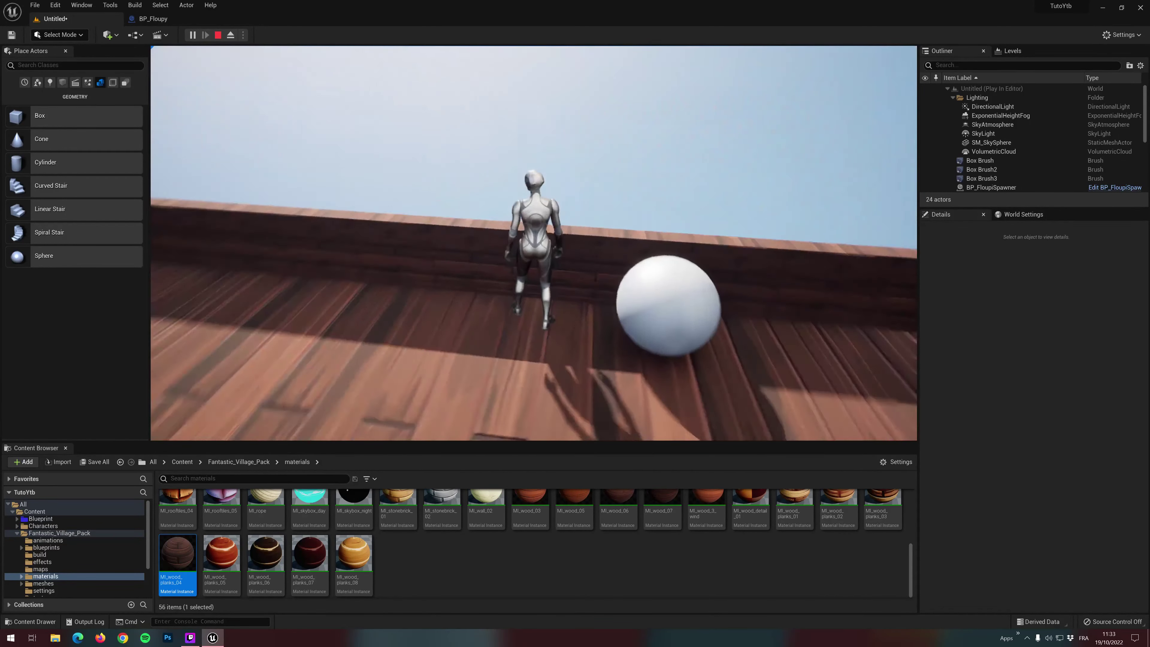
key("w")
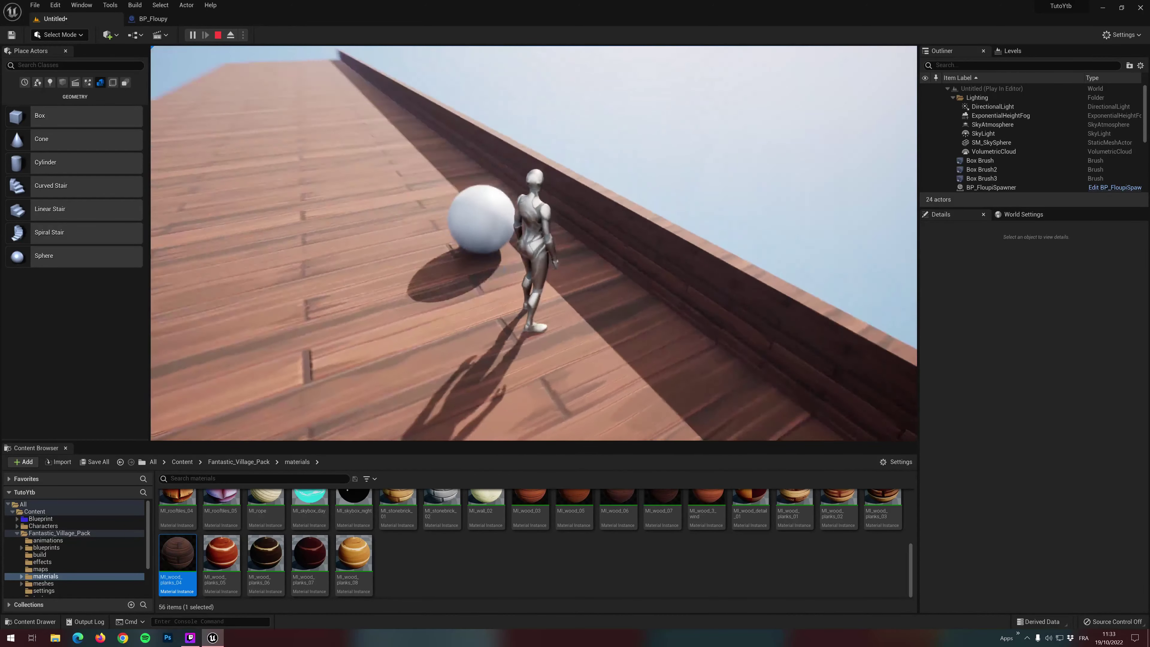
key("space")
key("Escape")
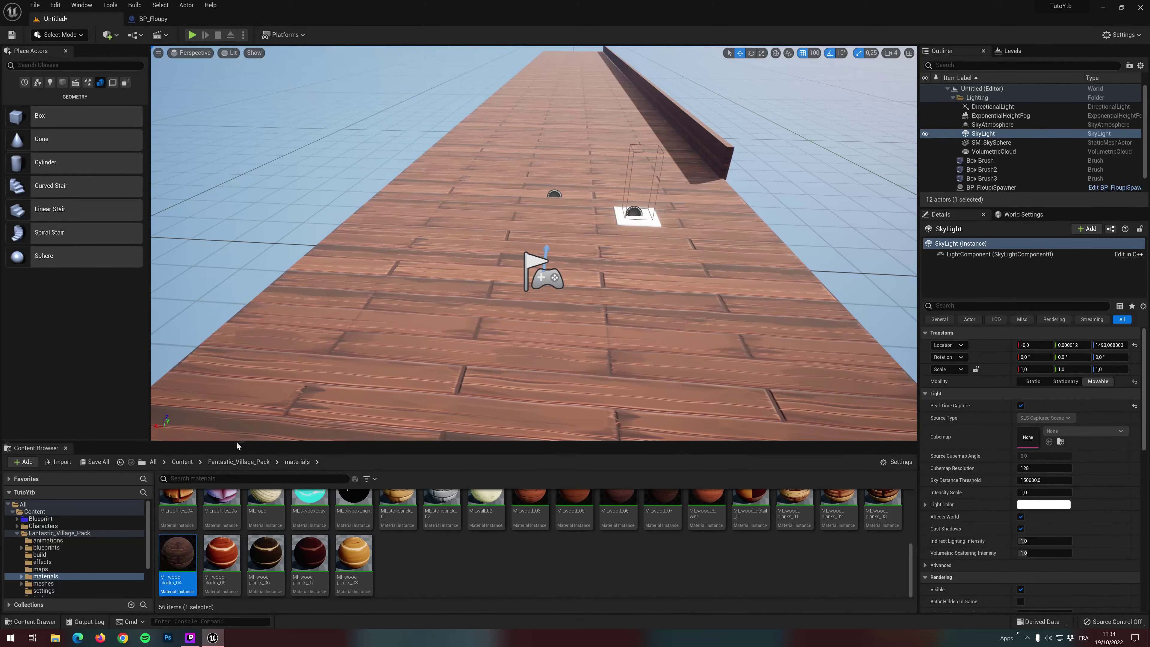
Duplicate Box Brush3 along X as Box Brush4 on the walkway's opposite edge
scroll(632, 216, "down", 10)
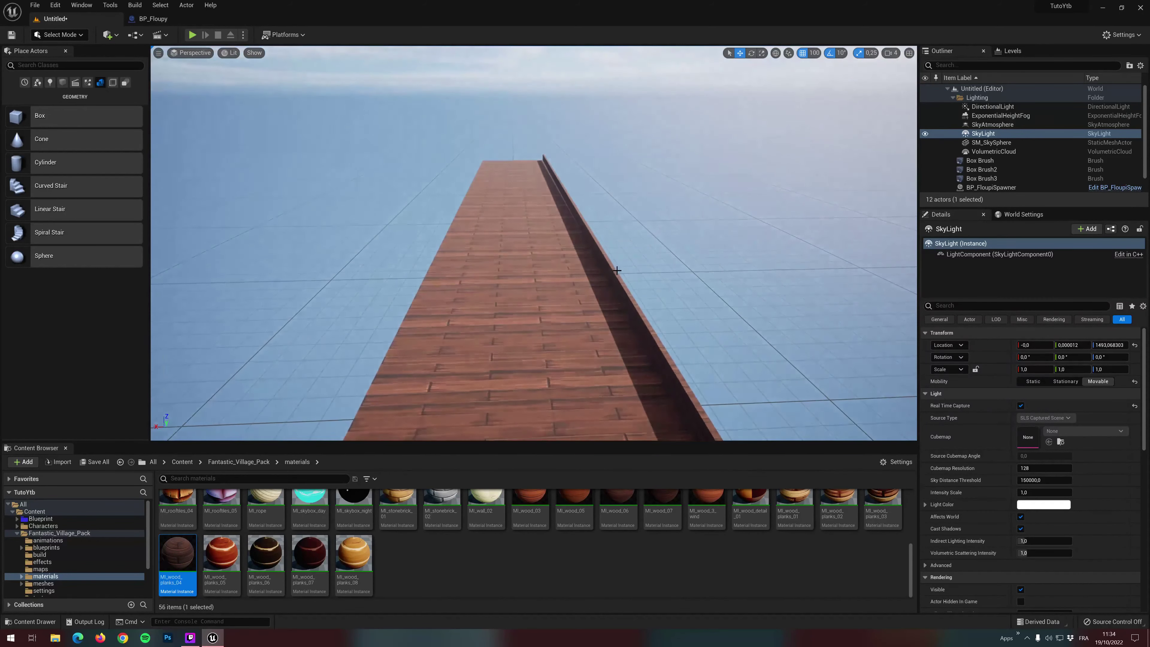
left_click(572, 212)
left_click_drag(550, 202, 440, 212, "alt")
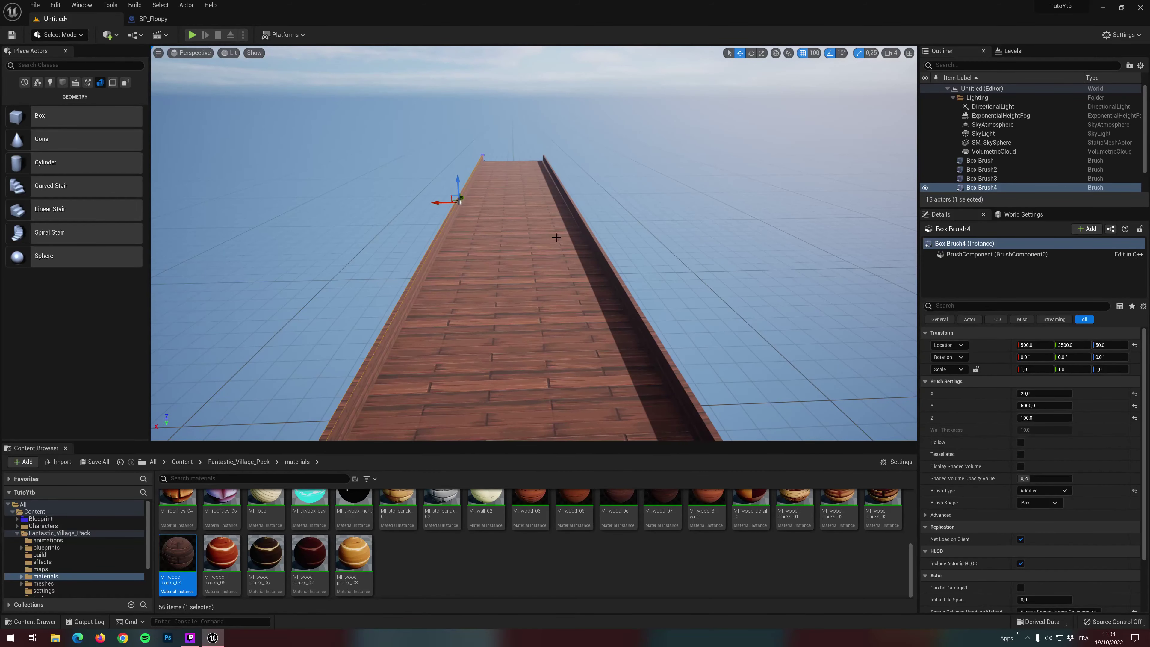
right_click_drag(557, 237, 277, 410)
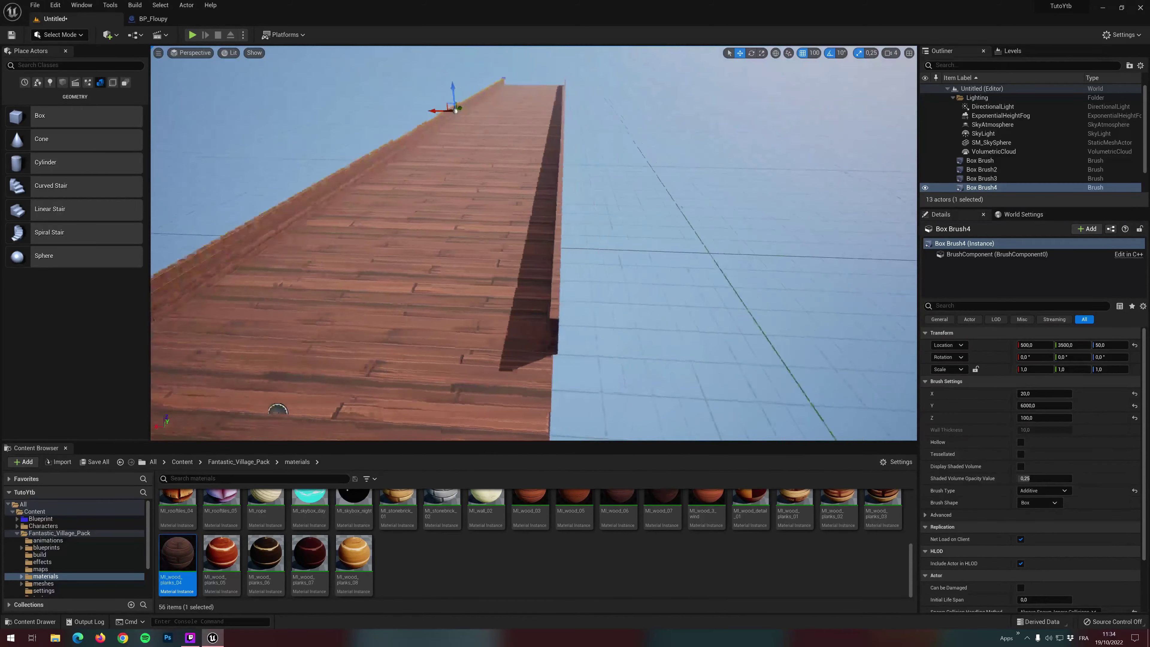
right_click_drag(627, 327, 627, 327)
left_click(629, 321)
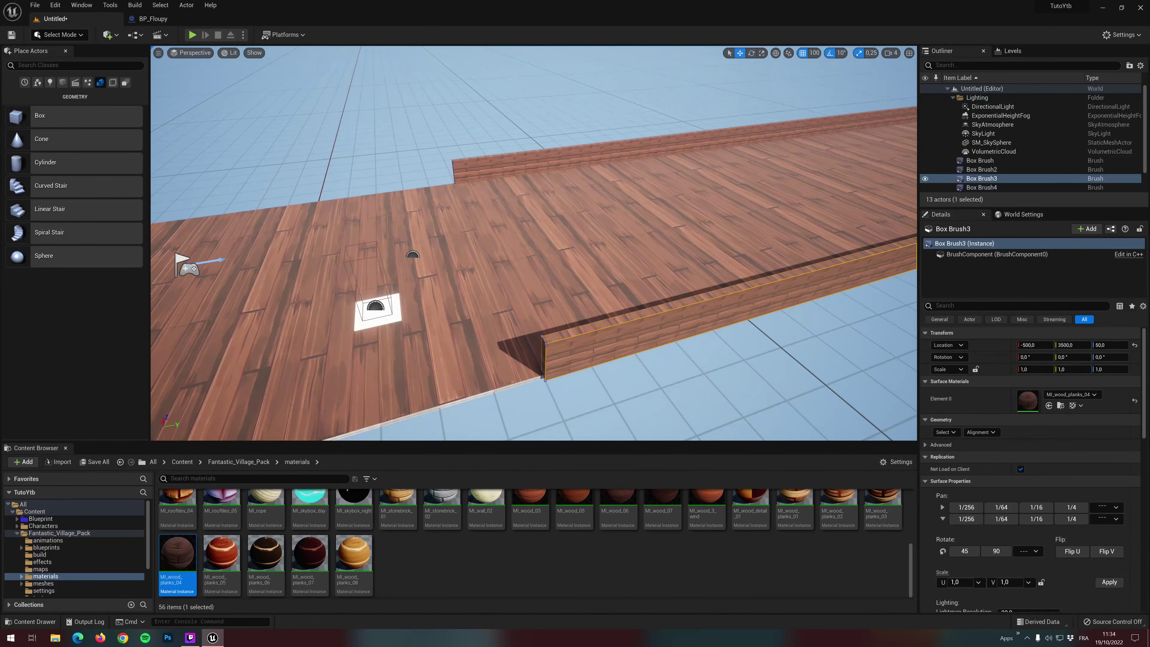
right_click_drag(534, 244, 535, 244)
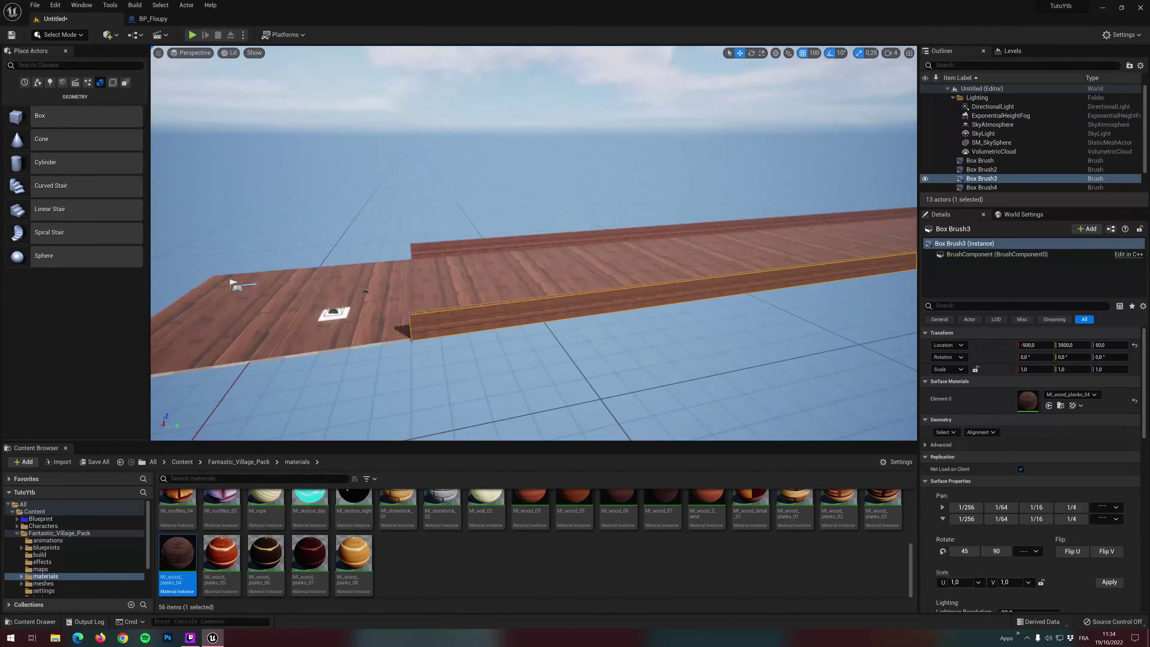
right_click_drag(667, 313, 668, 314)
Inspect the floors and walls, then select both side walls together and frame them
left_click(607, 270)
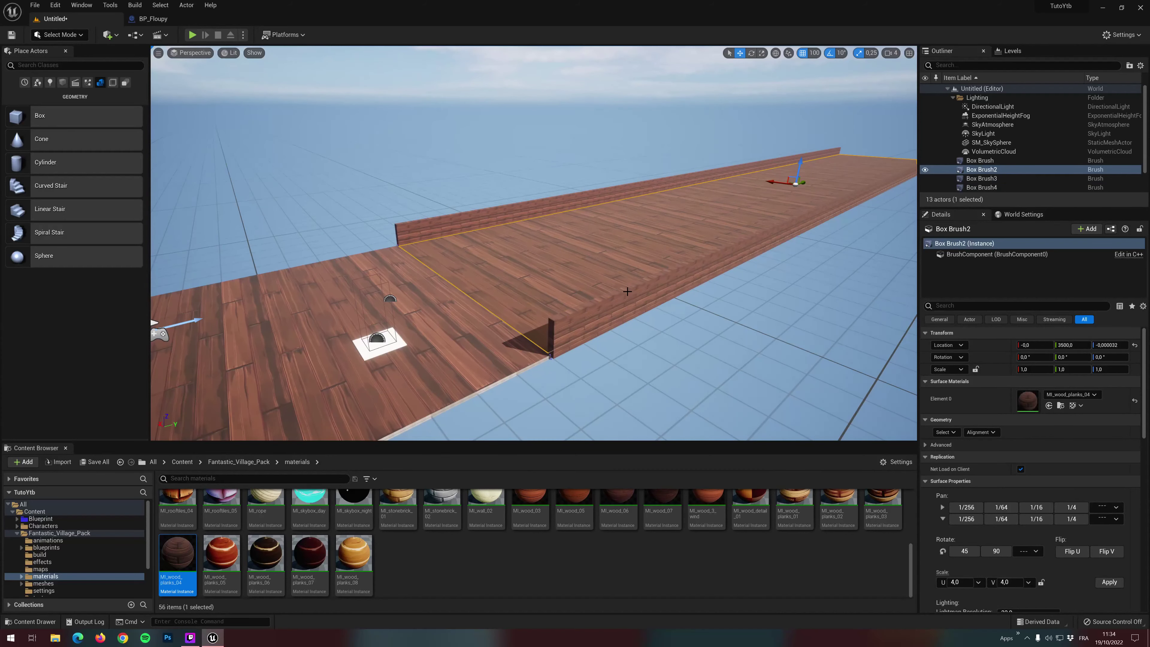
left_click(636, 295)
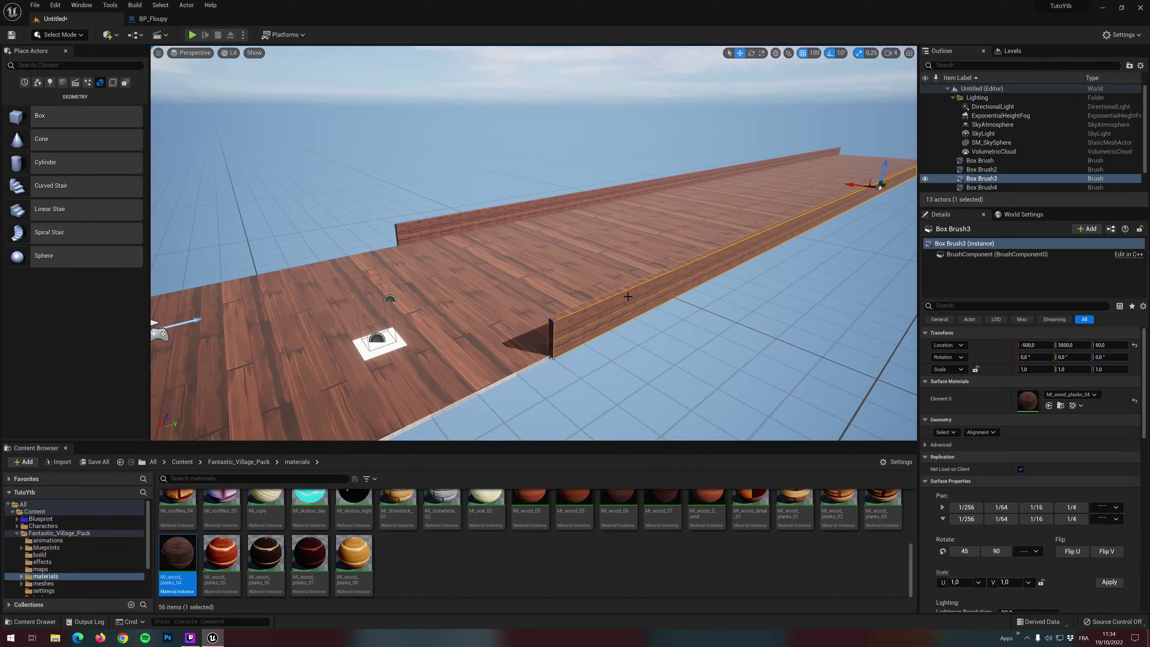
left_click(474, 357)
right_click_drag(475, 358, 501, 348)
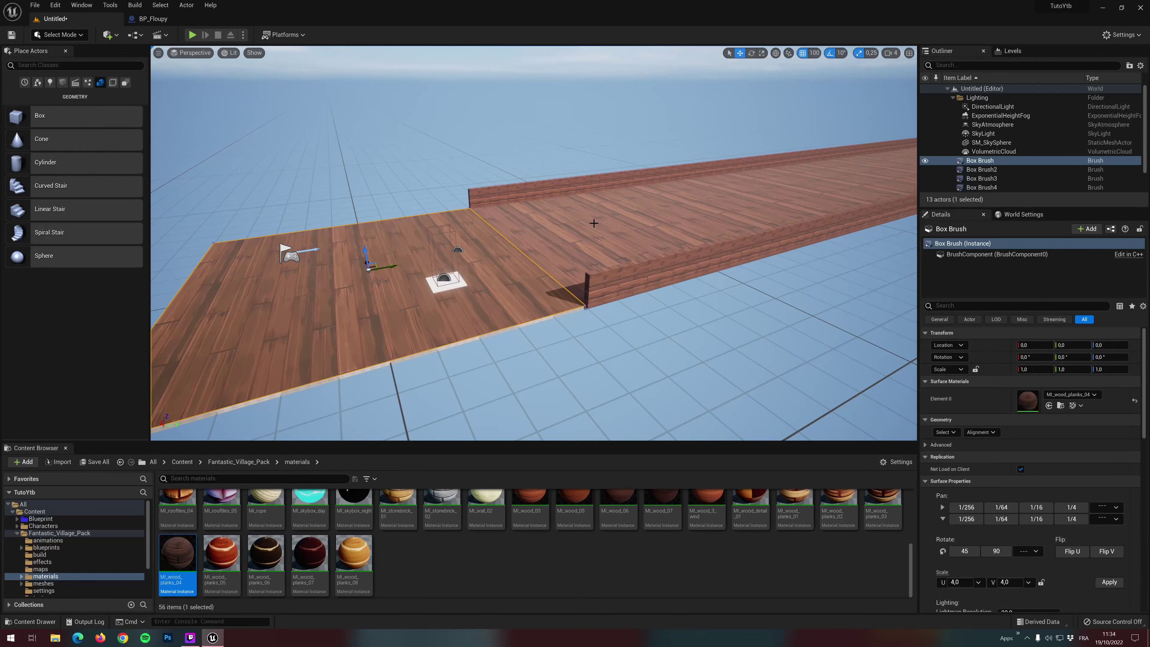
right_click_drag(594, 222, 594, 222)
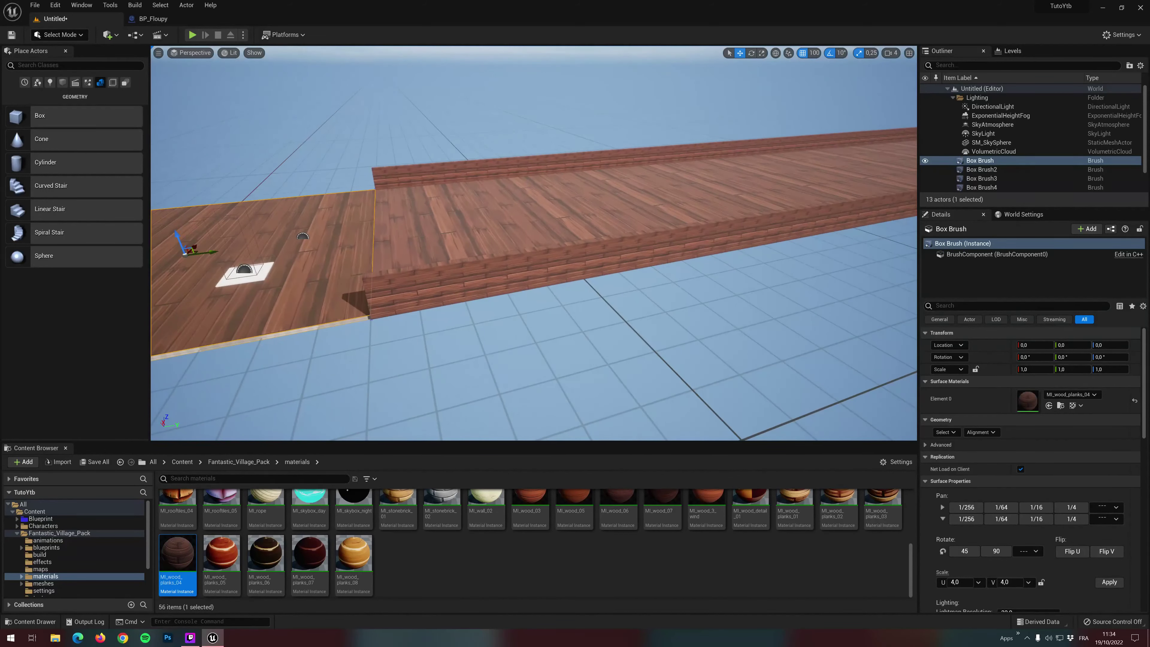
double_click(981, 178)
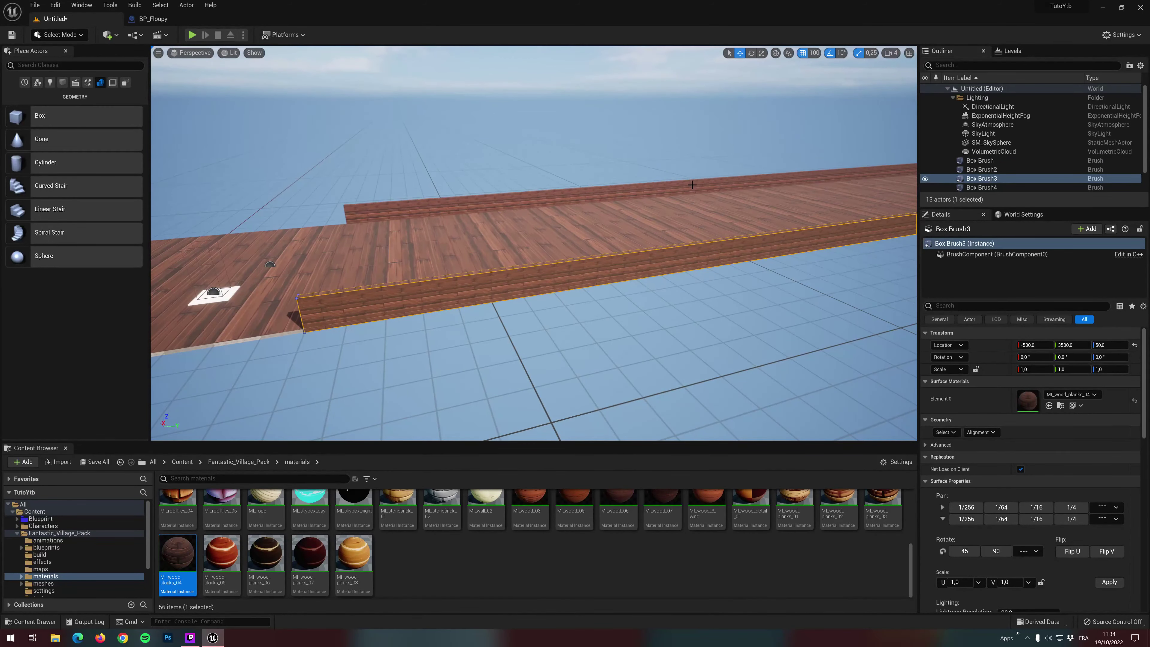
left_click(692, 185, "ctrl")
key("f")
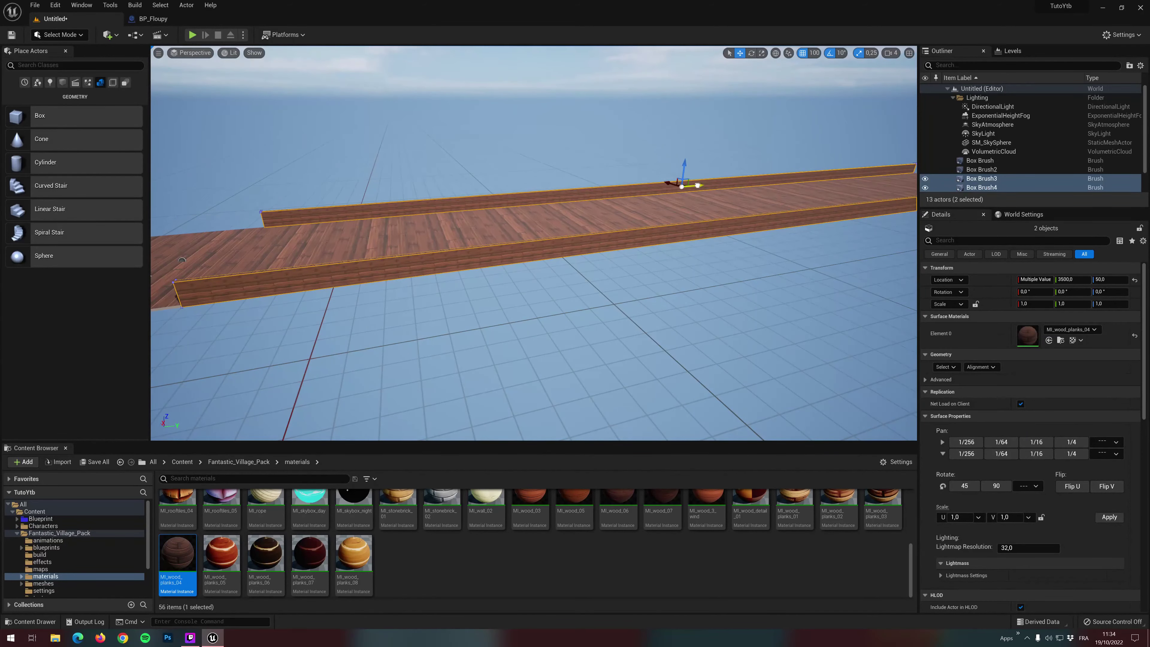
Duplicate both side walls as Box Brush5 and Box Brush6 and set their length to 1000
left_click_drag(698, 186, 409, 215, "alt")
left_click_drag(236, 225, 214, 226)
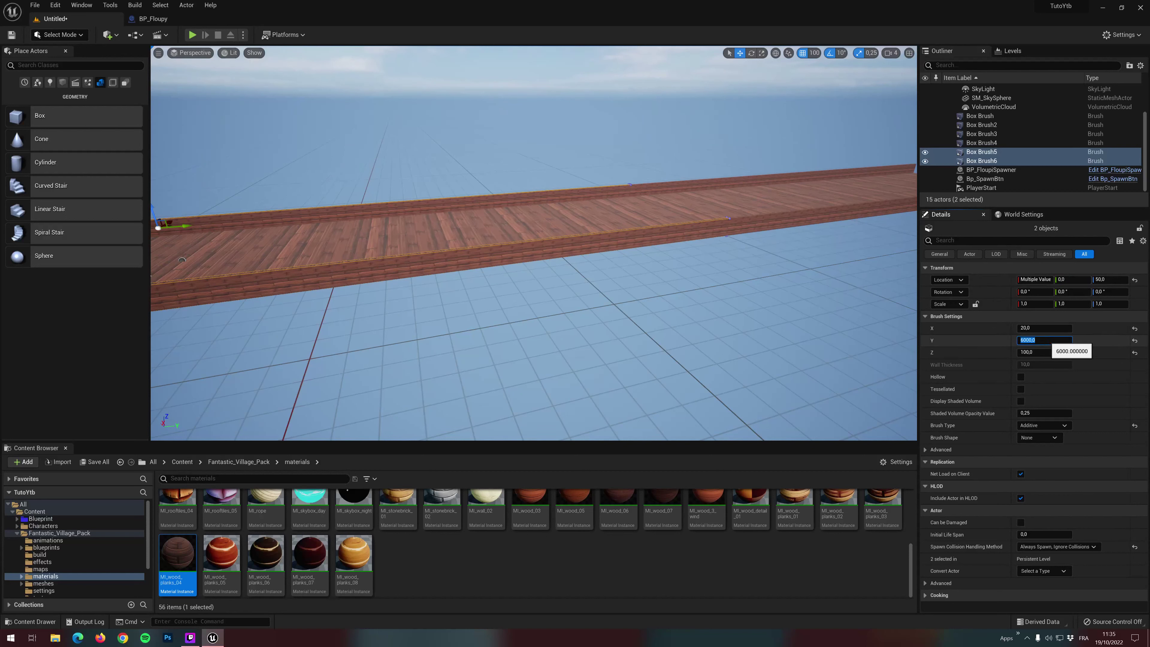
type("00")
key("Return")
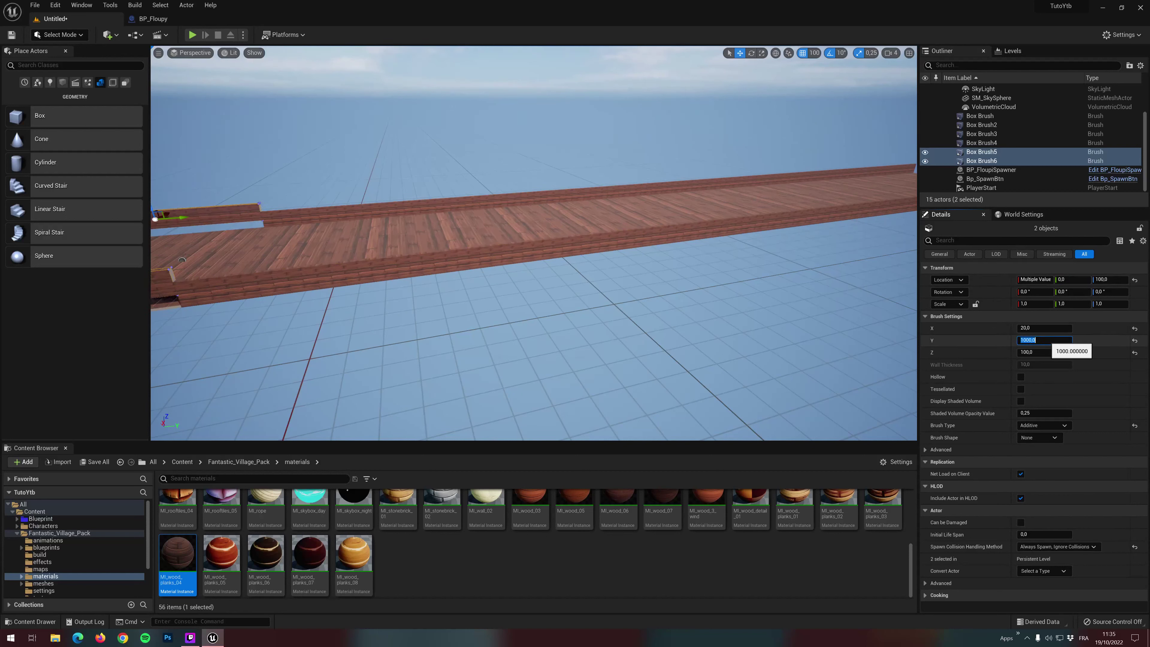
Swing the view over the wooden platform and select one of the short walls
right_click_drag(377, 308, 344, 290)
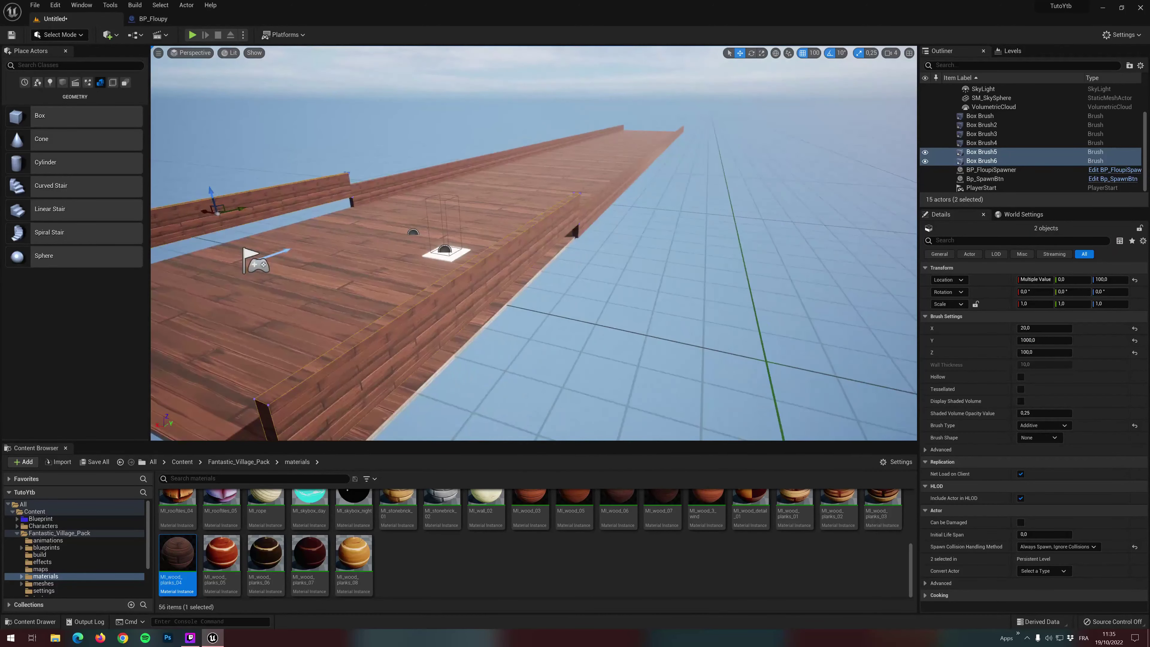
right_click_drag(679, 296, 680, 296)
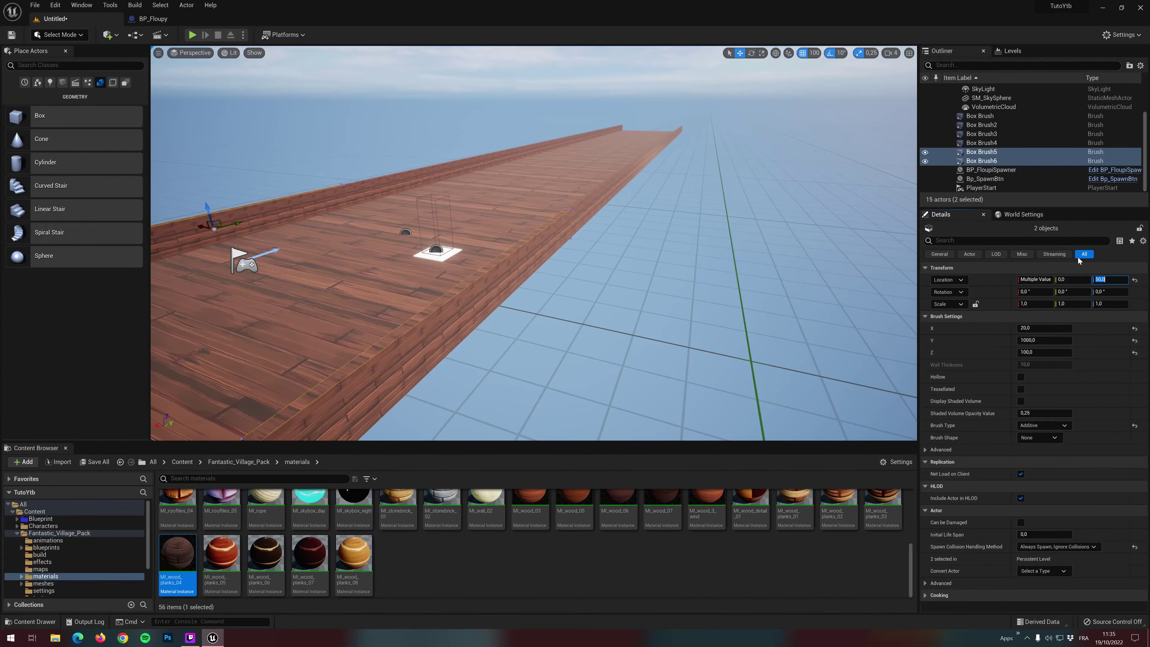
mouse_move(650, 275)
right_mouse_down()
mouse_move(589, 281)
mouse_move(532, 332)
right_mouse_up()
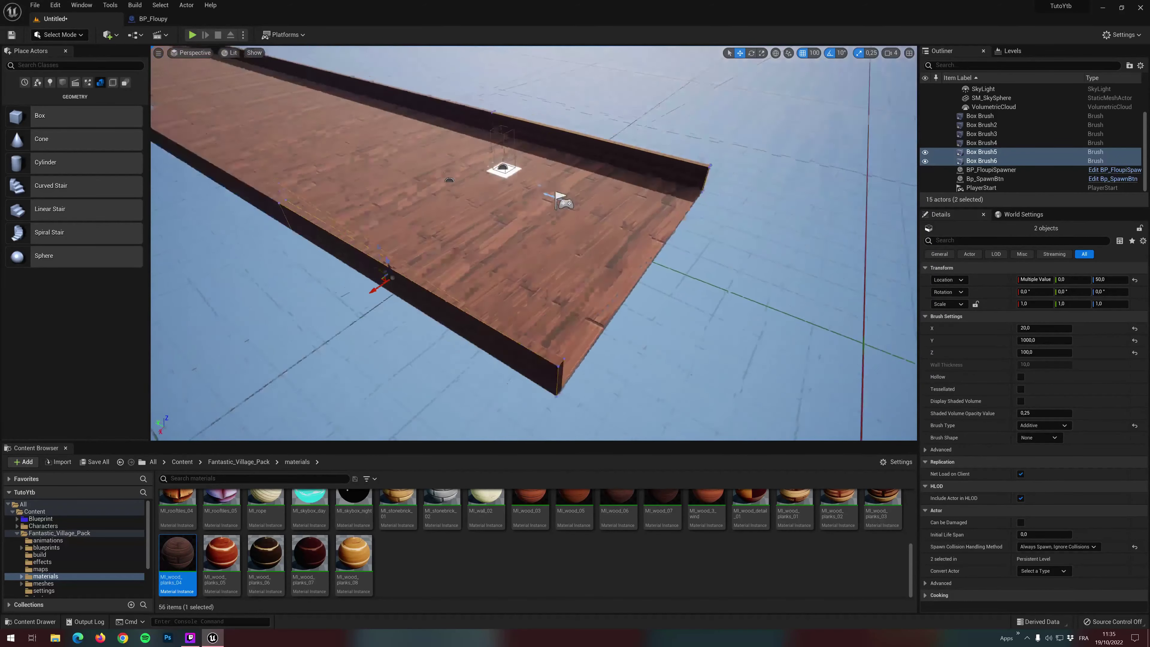
left_click(532, 332)
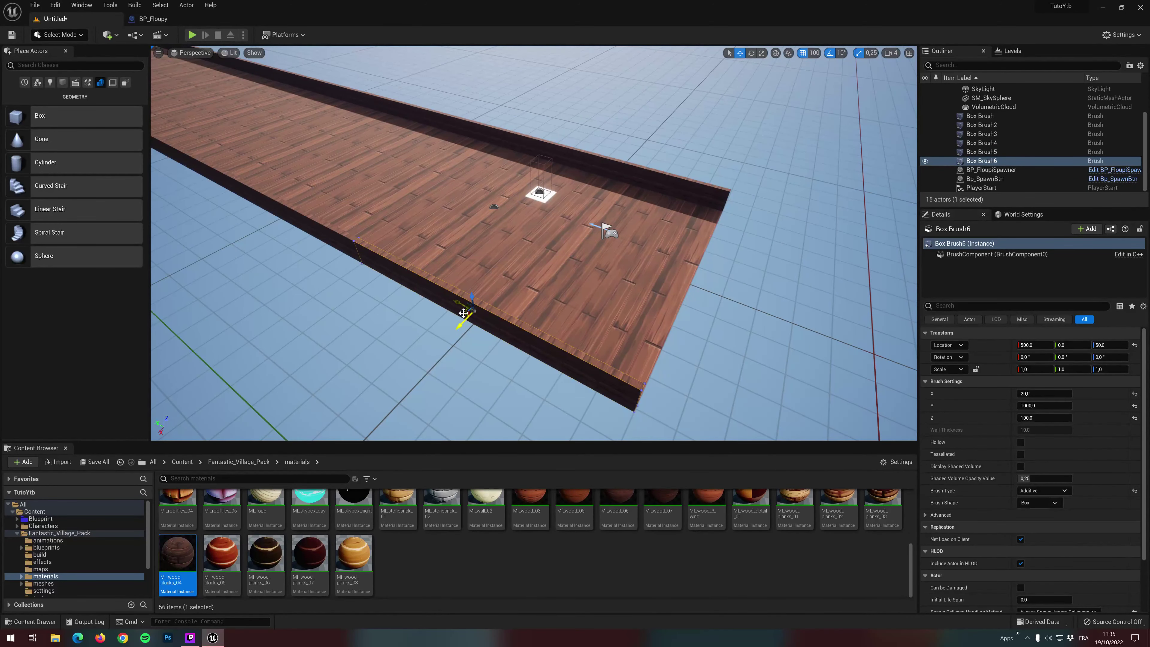
Duplicate the short wall as Box Brush7 sized X 1000, Y 20 at Z 50, then start Play
left_click_drag(463, 313, 704, 299, "alt")
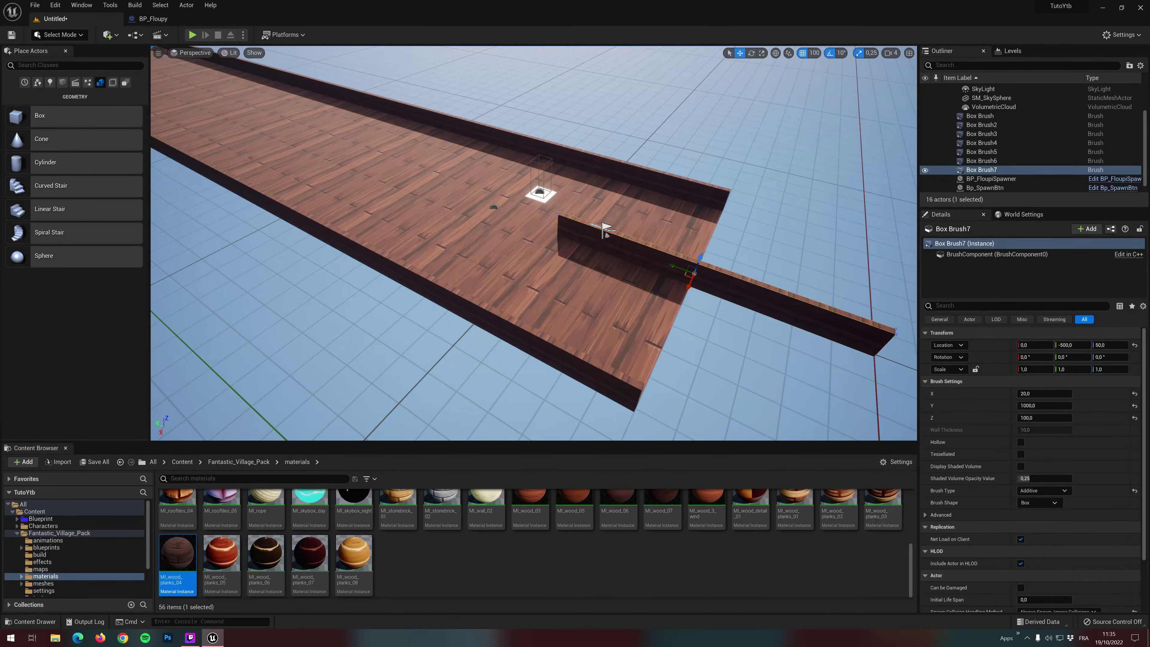
right_click_drag(606, 230, 479, 256)
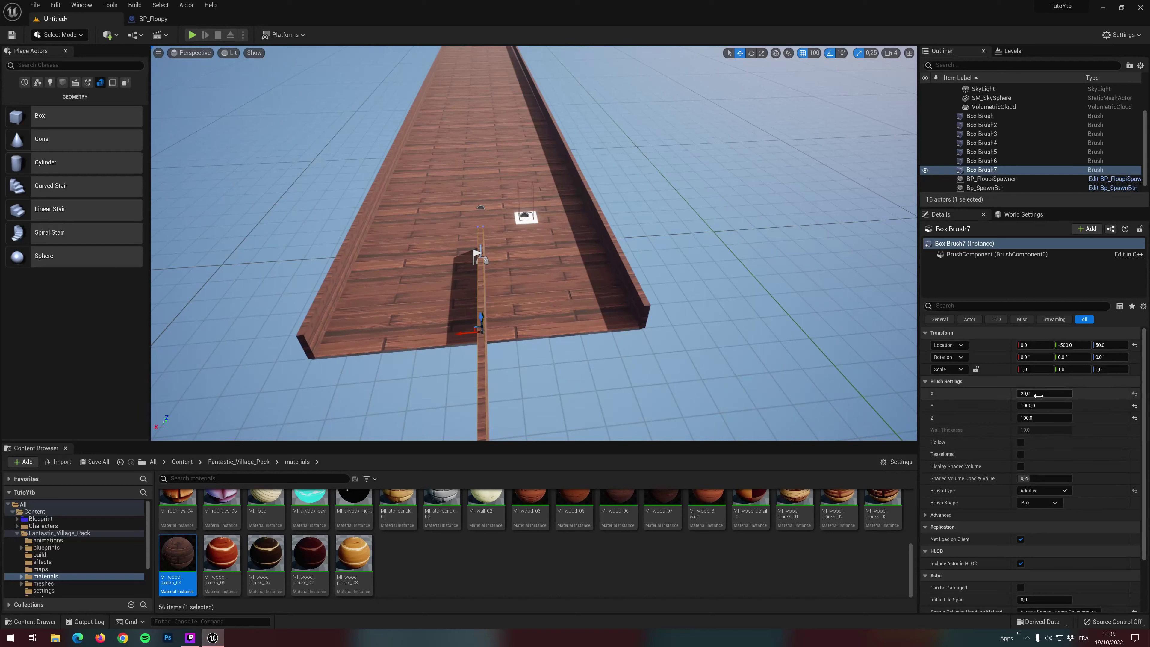
left_click(1042, 406)
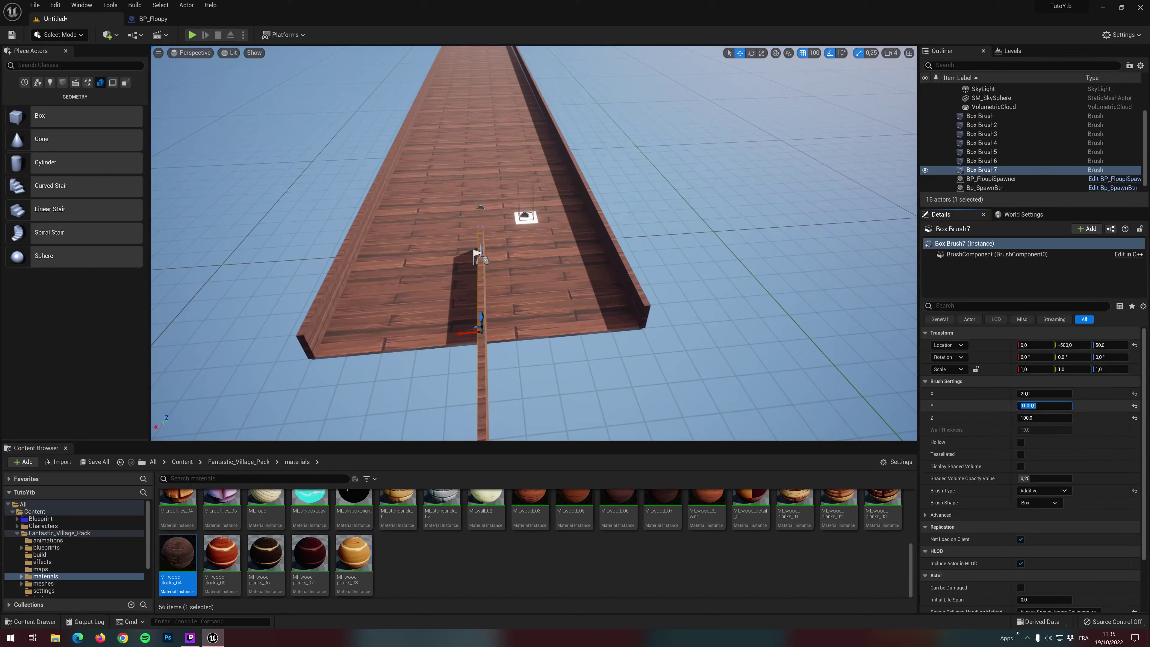
type("20")
key("Return")
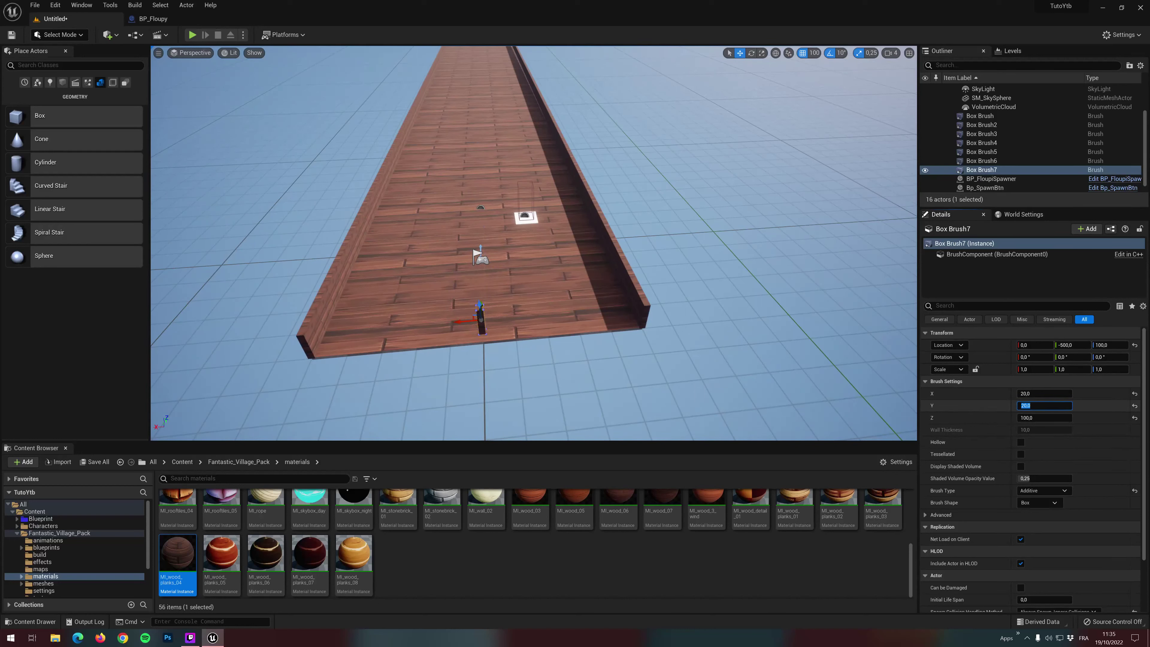
type("00")
key("Return")
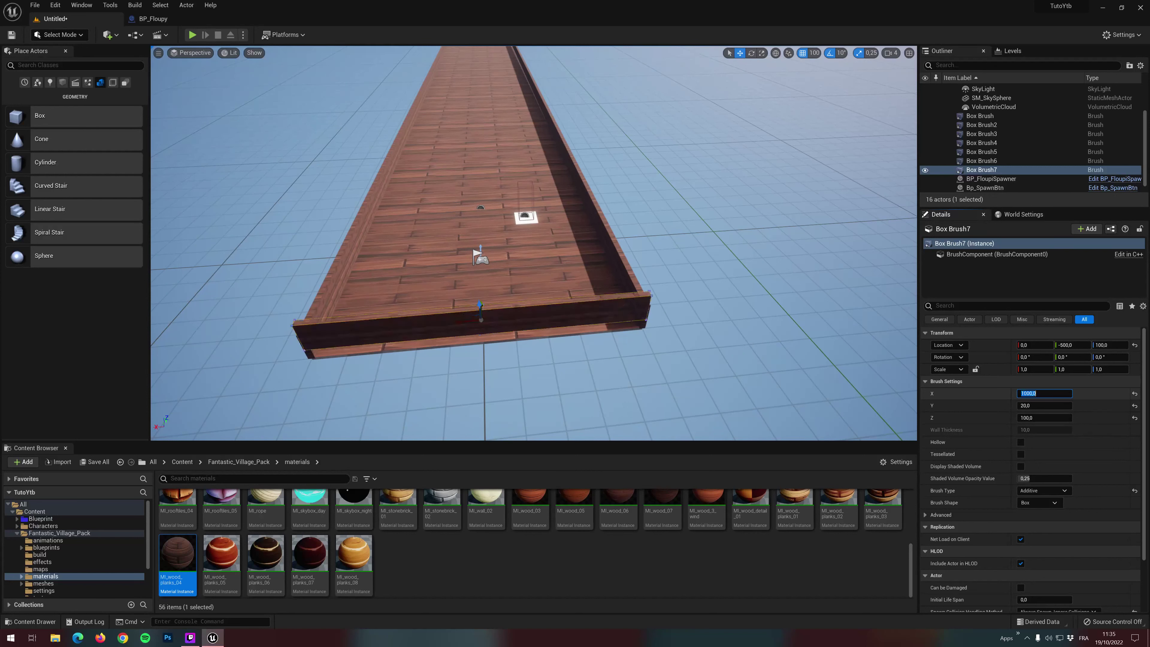
left_click(1109, 345)
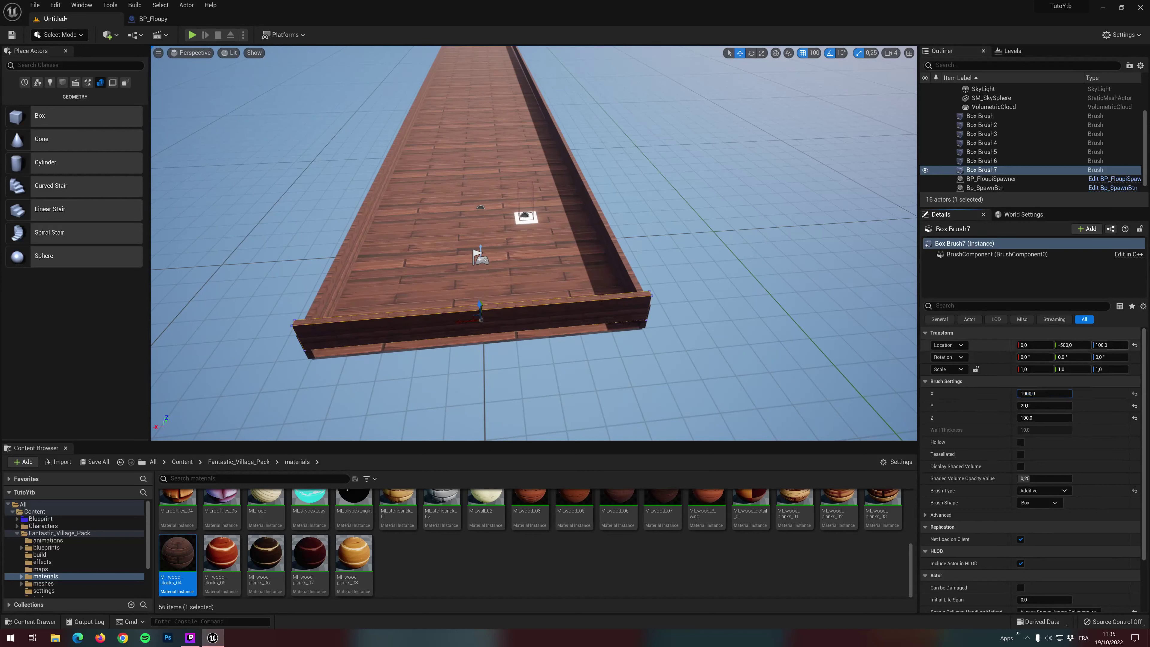
type("50")
type("90")
key("Return")
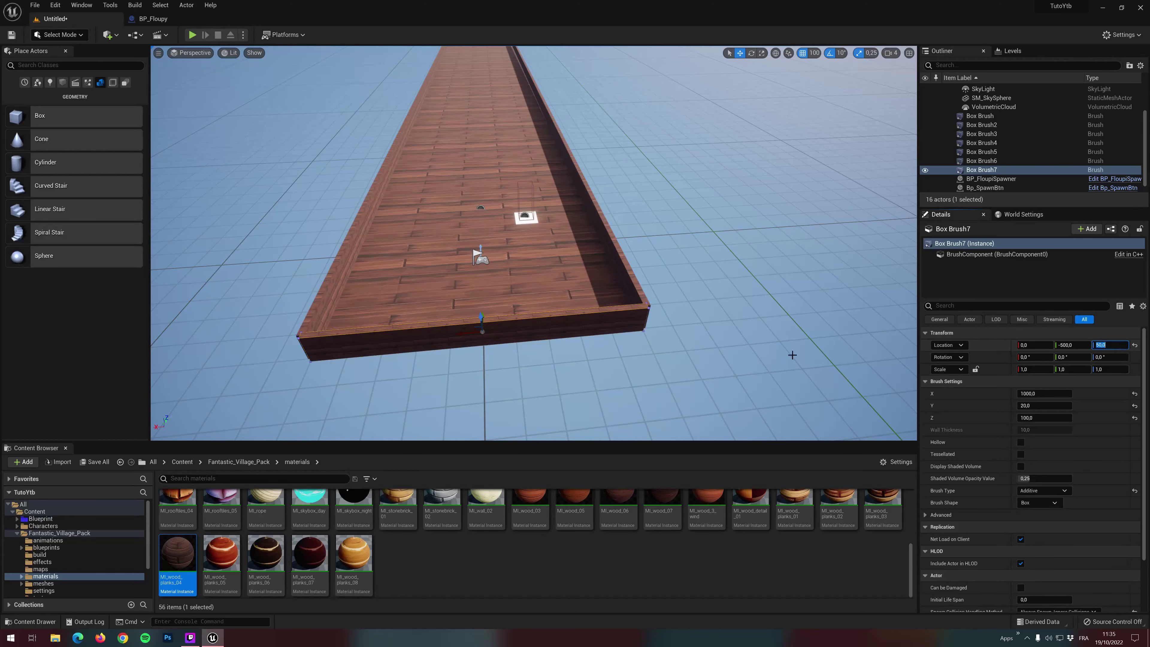
mouse_move(584, 335)
right_mouse_down()
mouse_move(566, 335)
mouse_move(210, 109)
right_mouse_up()
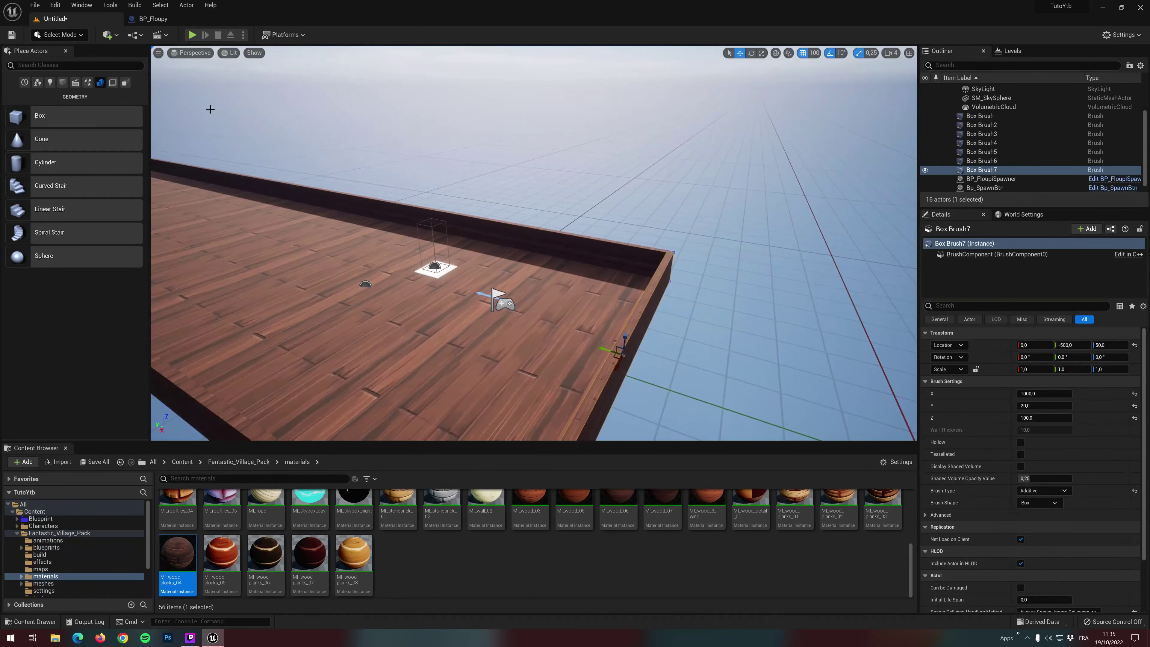
left_click(192, 35)
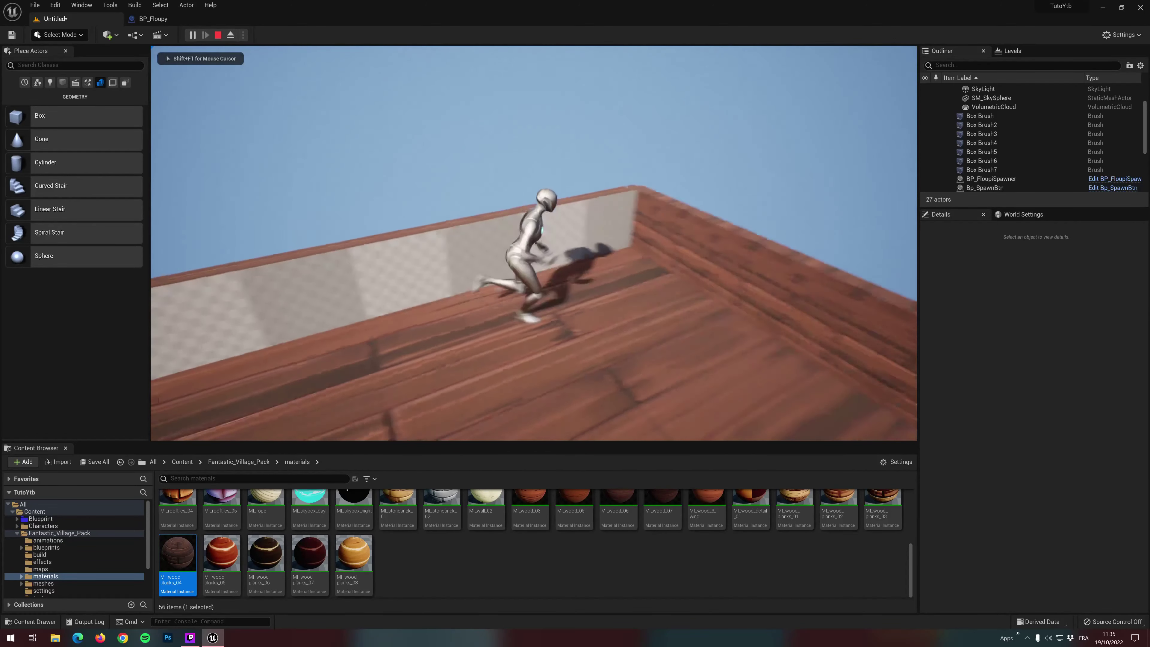
End the play test and drop MI_wood_planks_04 onto the remaining wall brush, then select the floor
key("Escape")
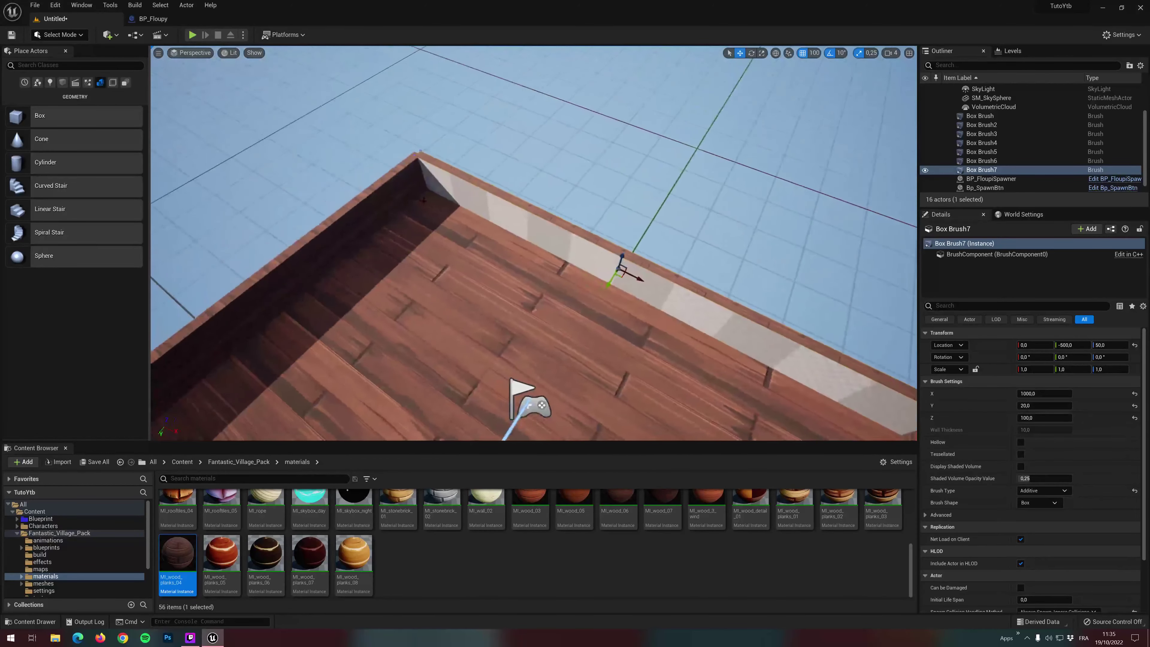
left_click_drag(168, 546, 578, 252)
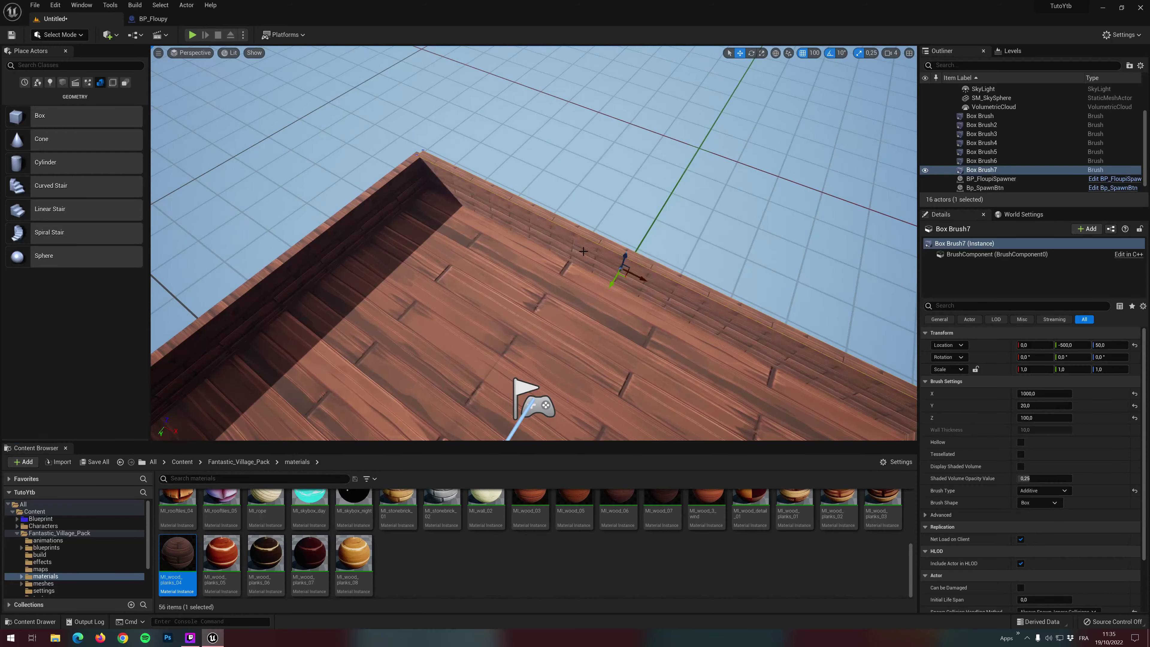
right_click_drag(613, 246, 622, 231)
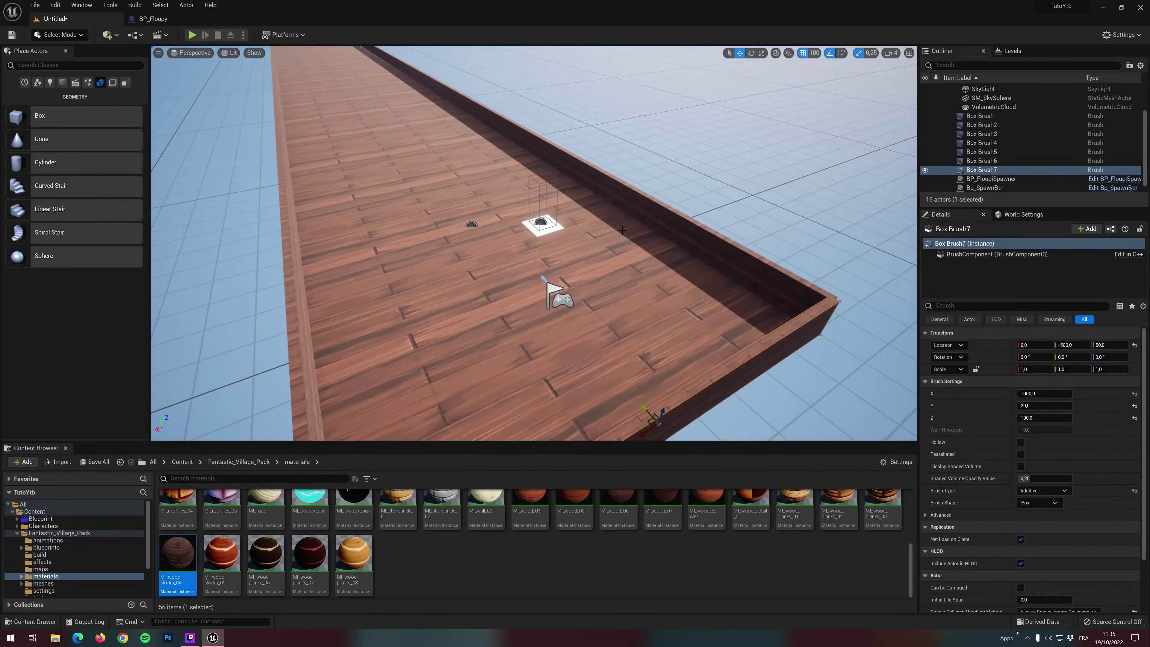
right_click_drag(591, 265, 594, 265)
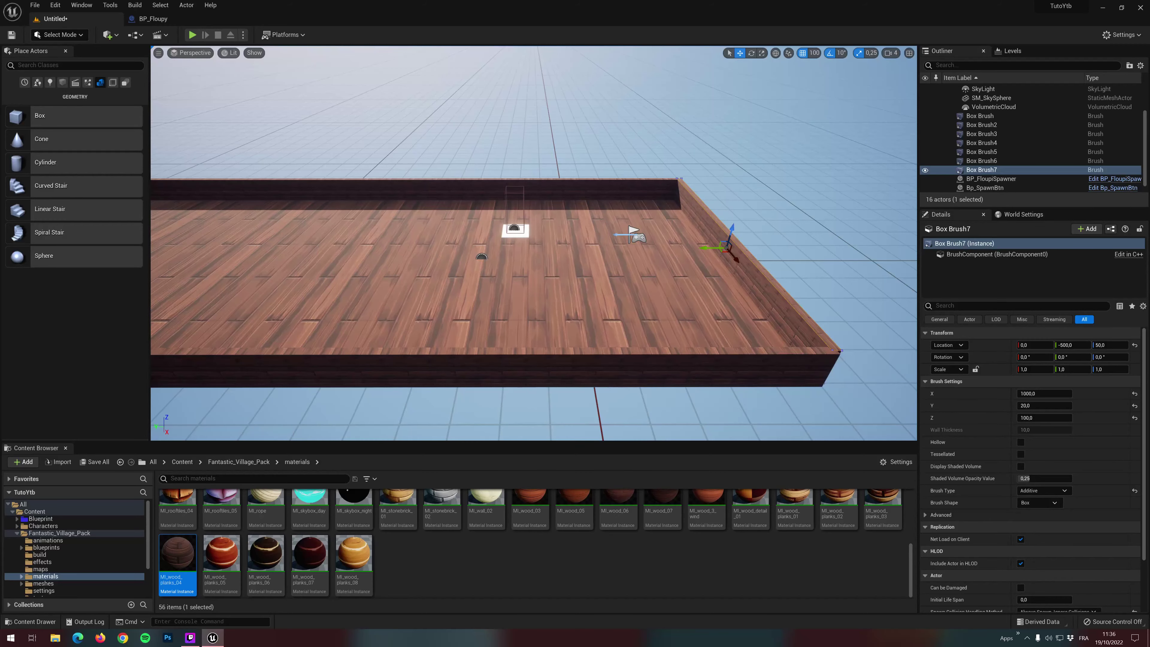
right_click_drag(577, 286, 577, 286)
left_click(576, 286)
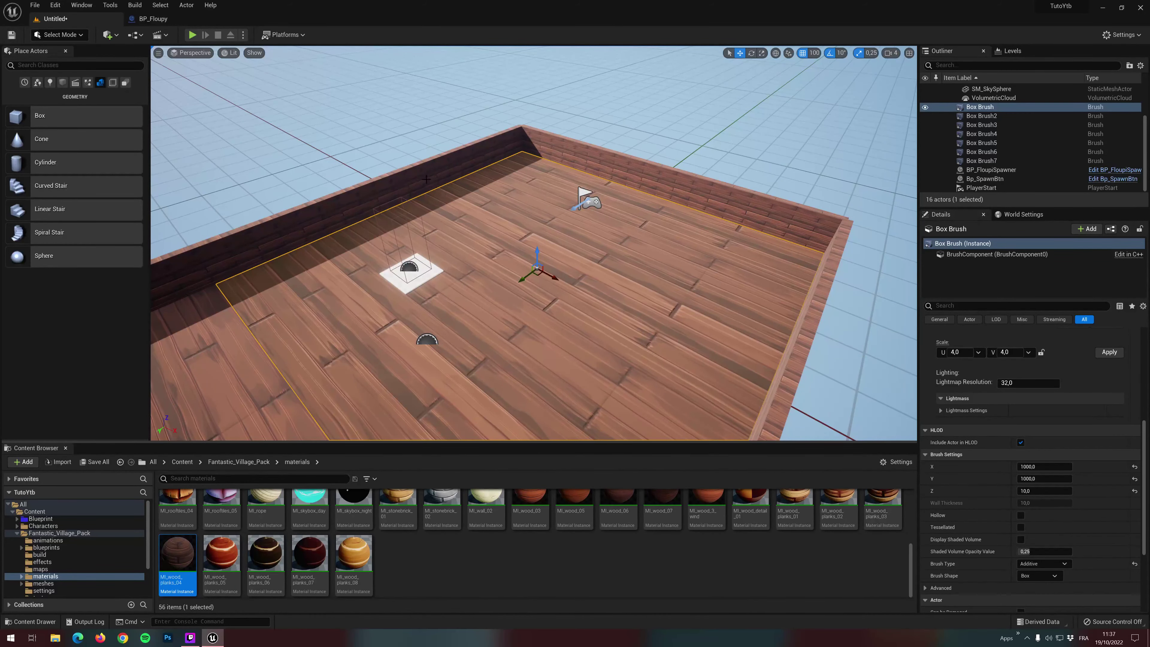
Add the left, back and right walls to the floor selection and choose Create Static Mesh
left_click(450, 169, "ctrl")
left_click(629, 173, "ctrl")
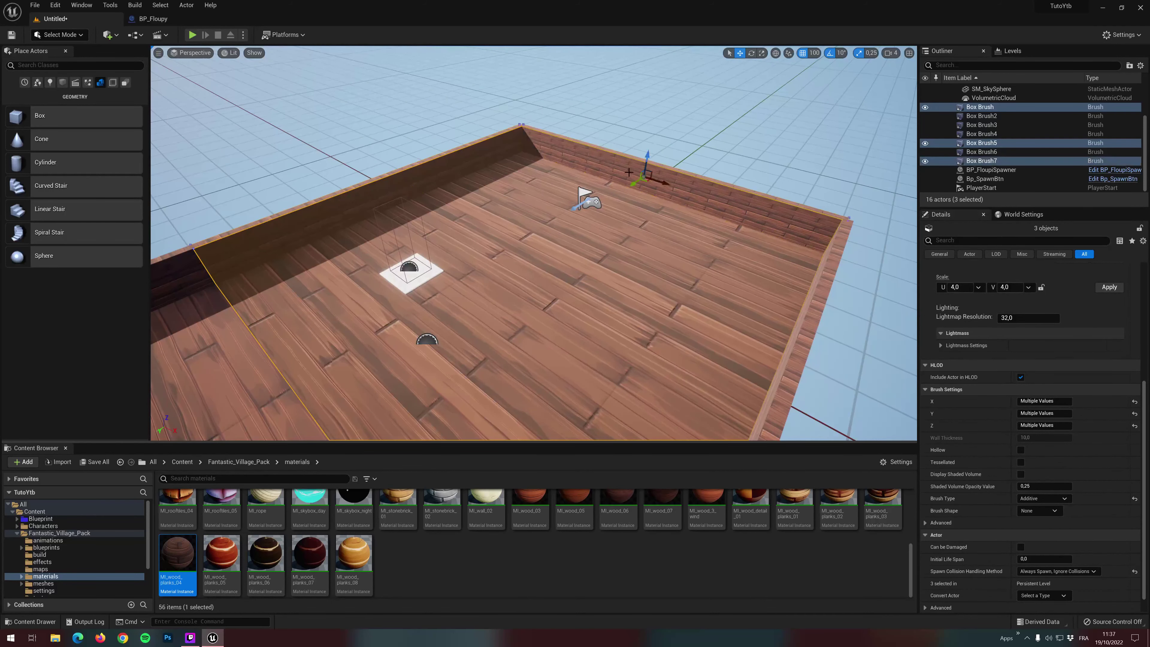
left_click(818, 322, "ctrl")
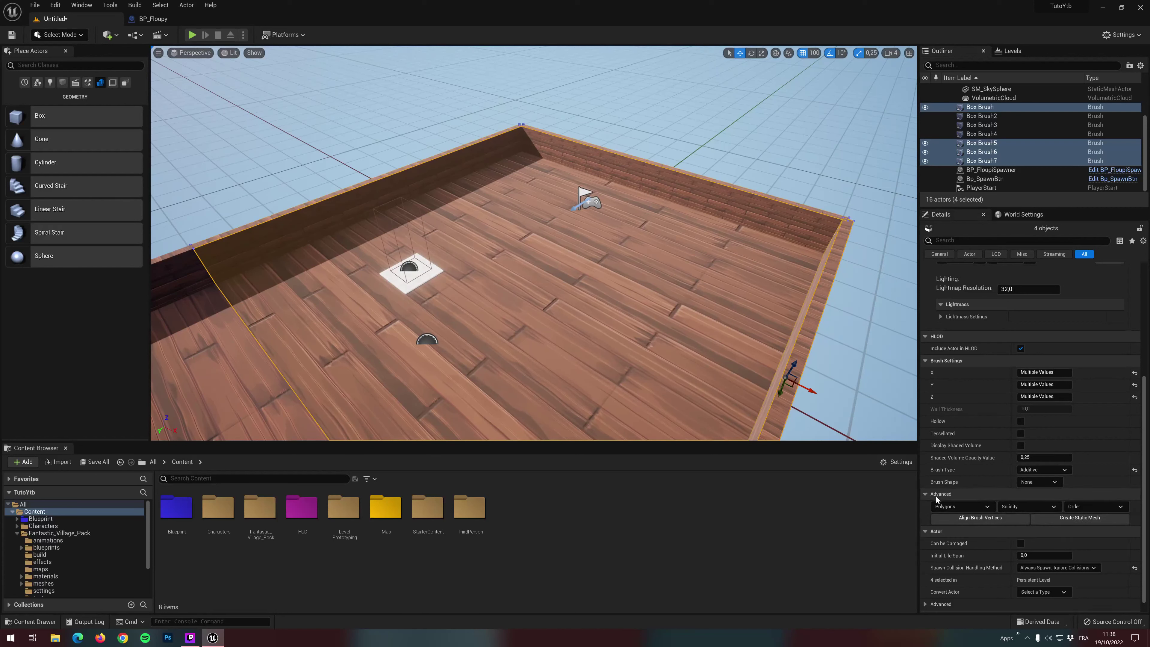
left_click(925, 494)
left_click(925, 509)
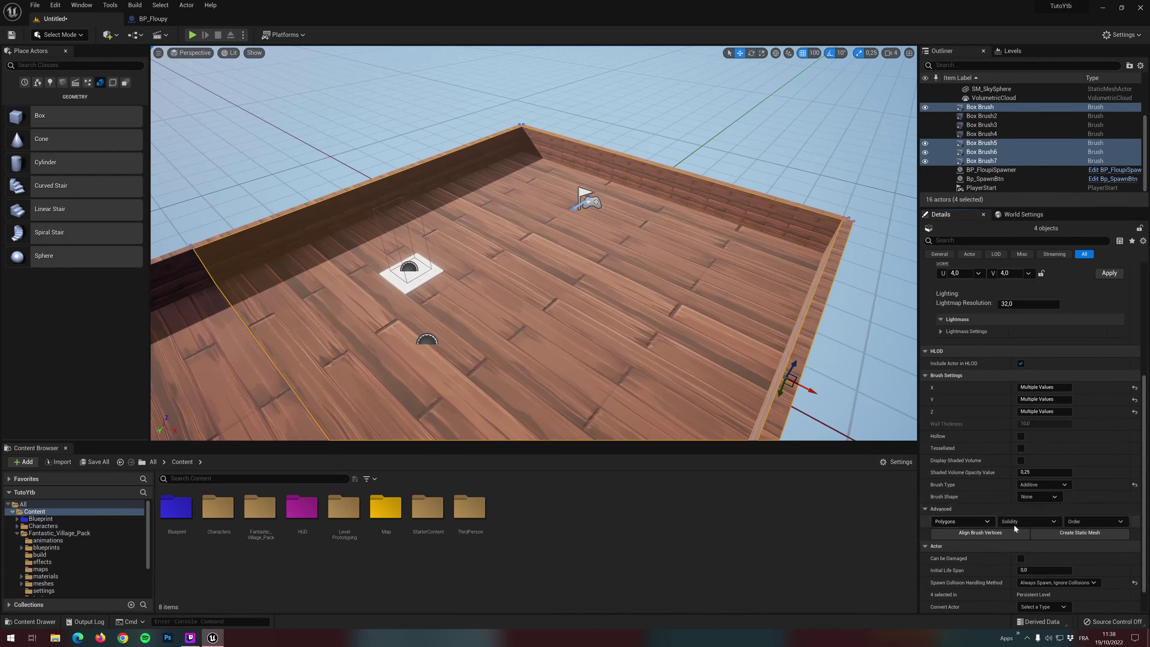
left_click(1063, 535)
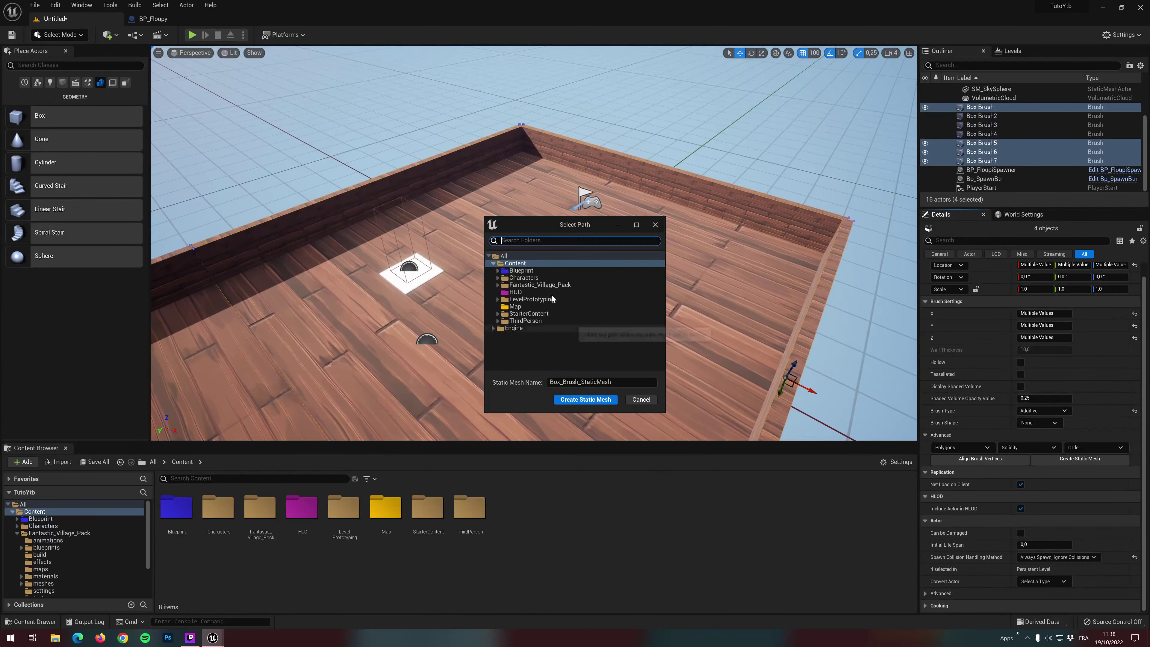
Create an Assets folder under Content with a Mesh folder inside it
right_click(515, 264)
left_click(545, 270)
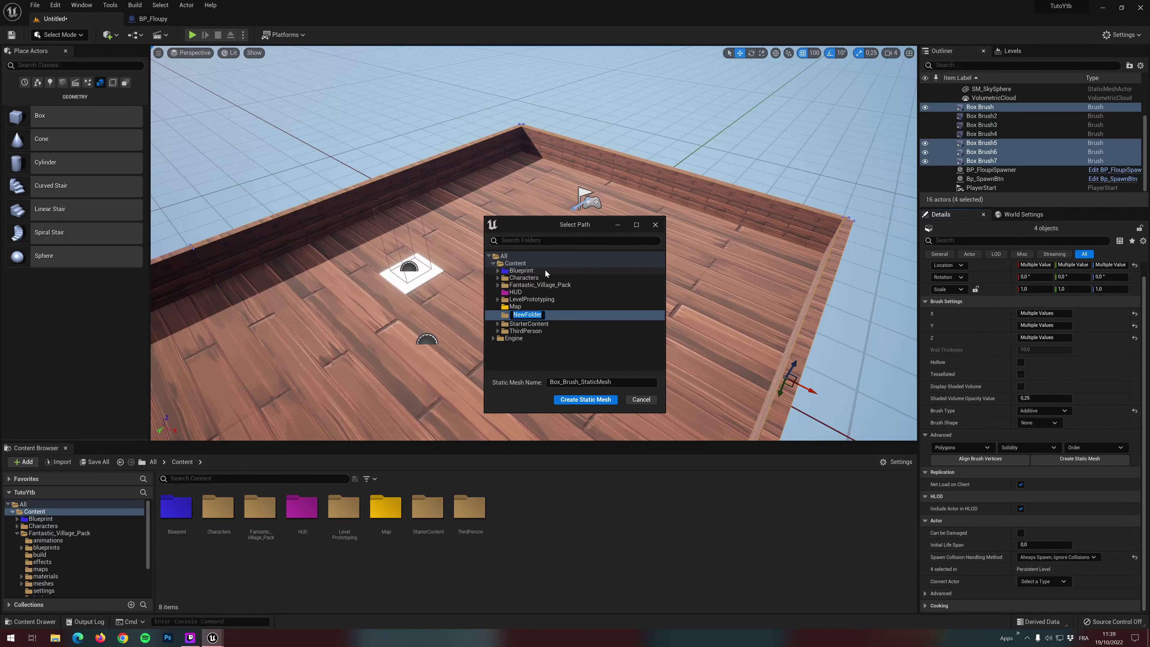
type("M")
key("BackSpace")
type("Assets")
key("Return")
right_click(518, 272)
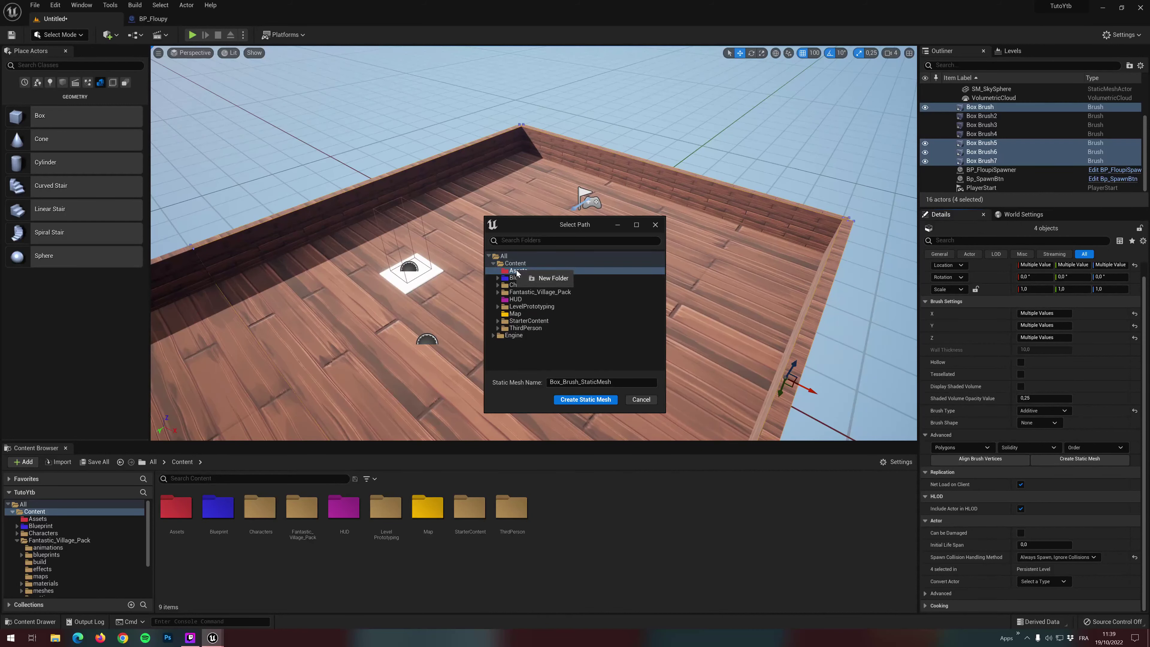
left_click(554, 278)
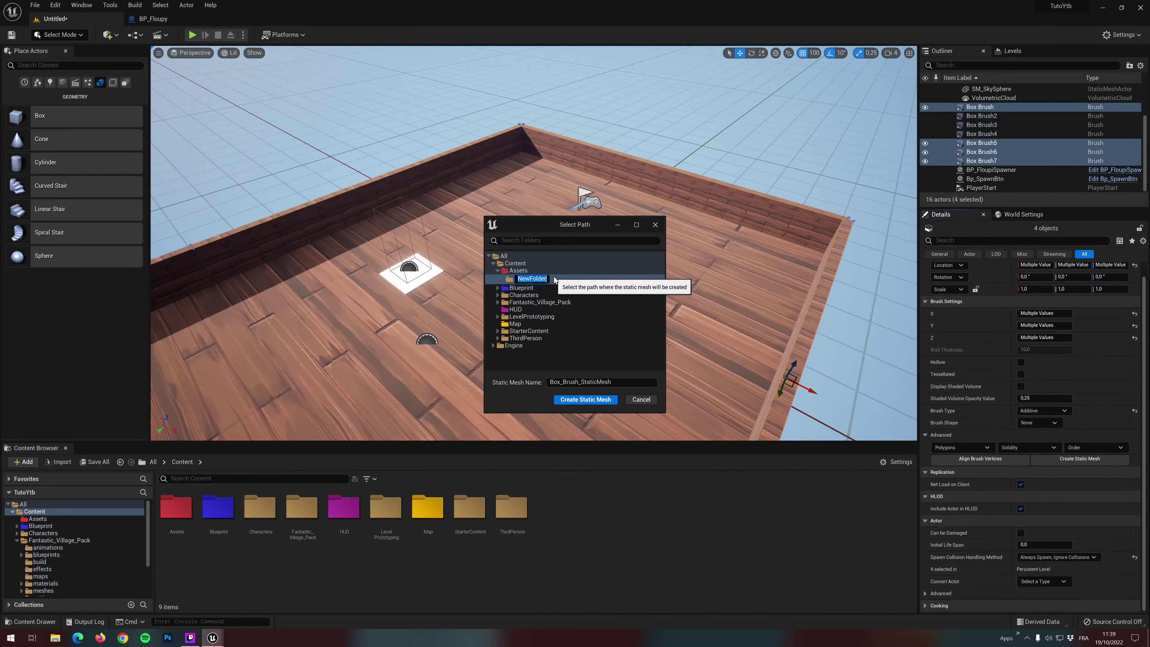
type("Mesh")
key("Return")
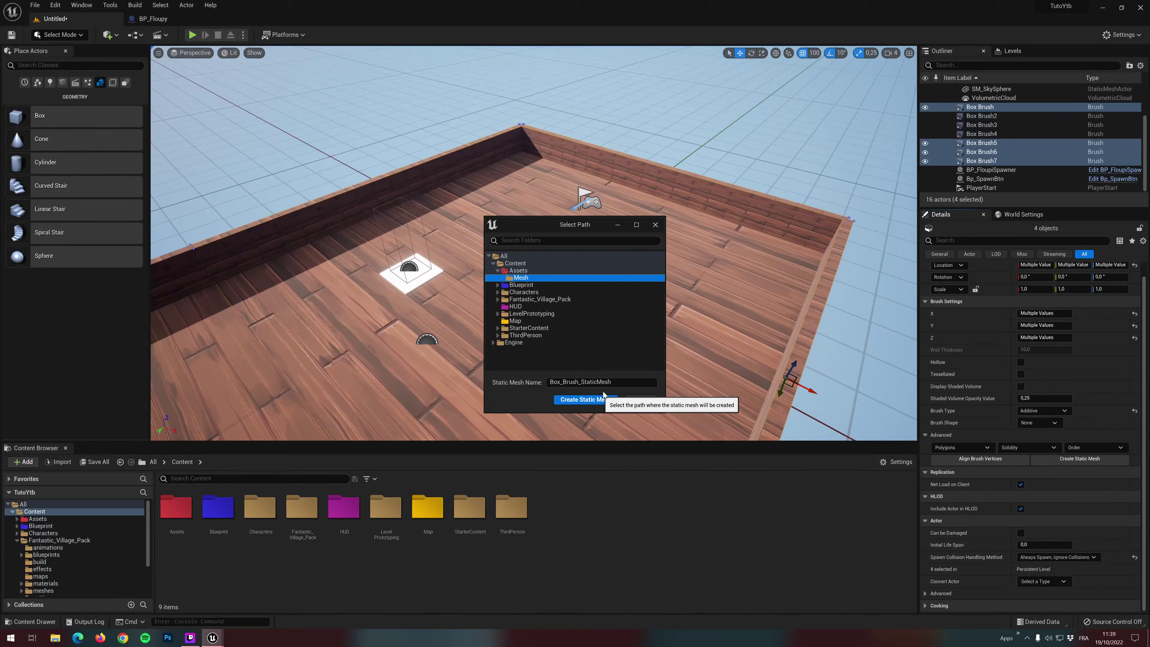
Name the mesh SM_StartMesh, create it in Assets/Mesh, and open it in the mesh editor
left_click(558, 382)
type("StartM")
type("esh")
type("SM_")
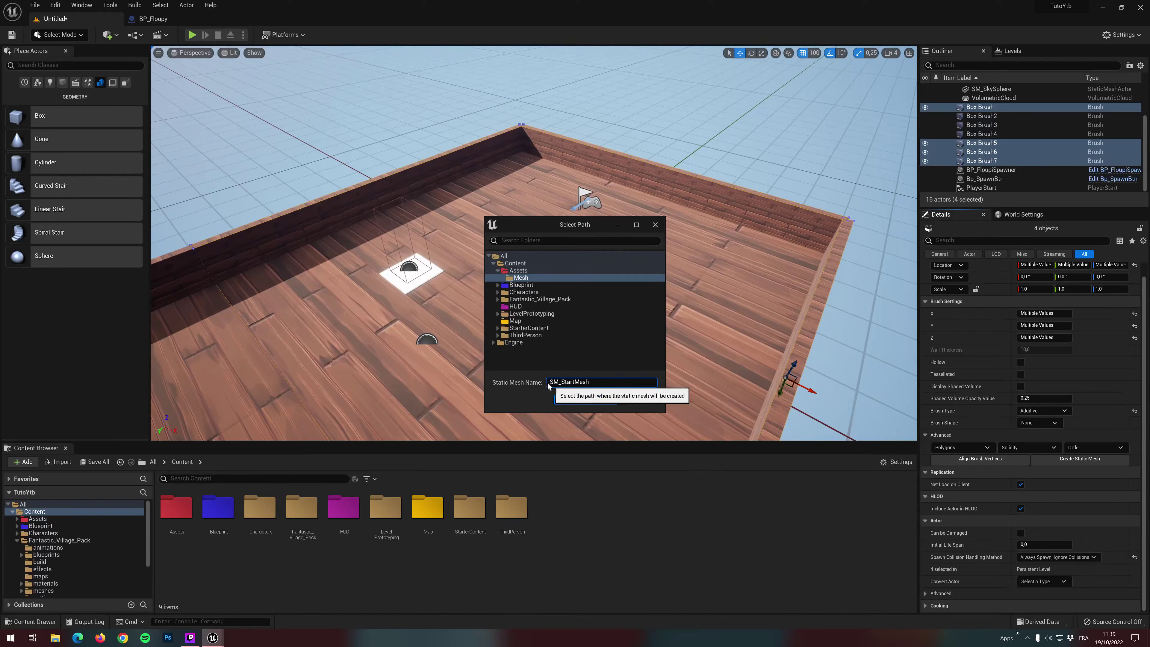
left_click(584, 400)
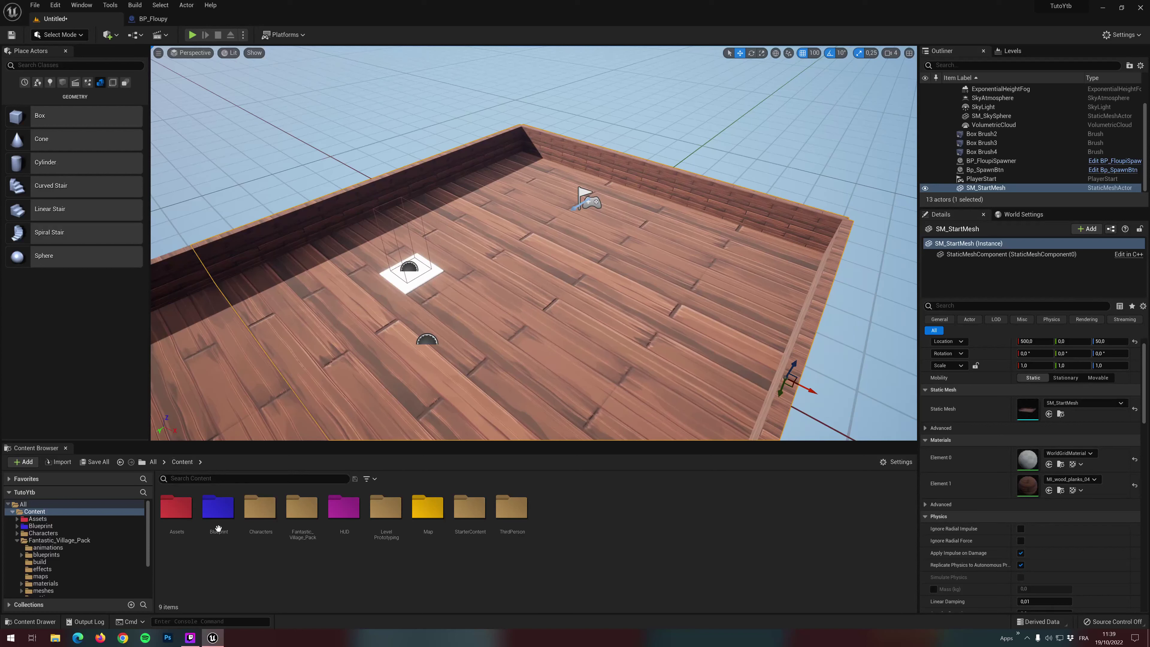
double_click(179, 507)
left_click(179, 507)
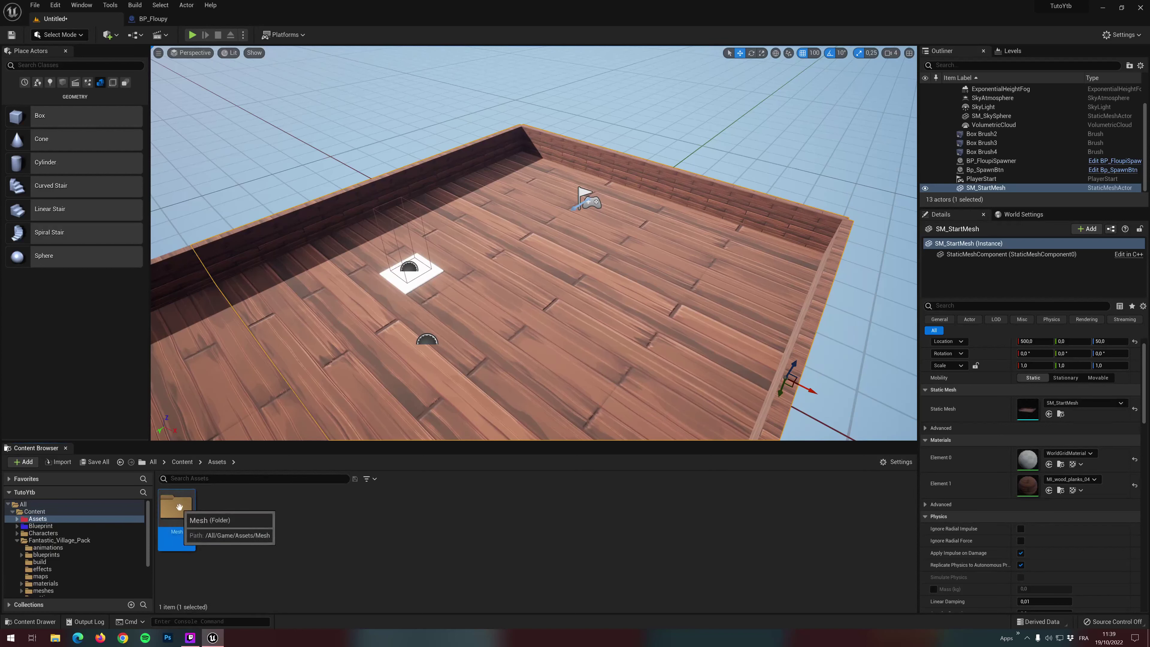
double_click(180, 507)
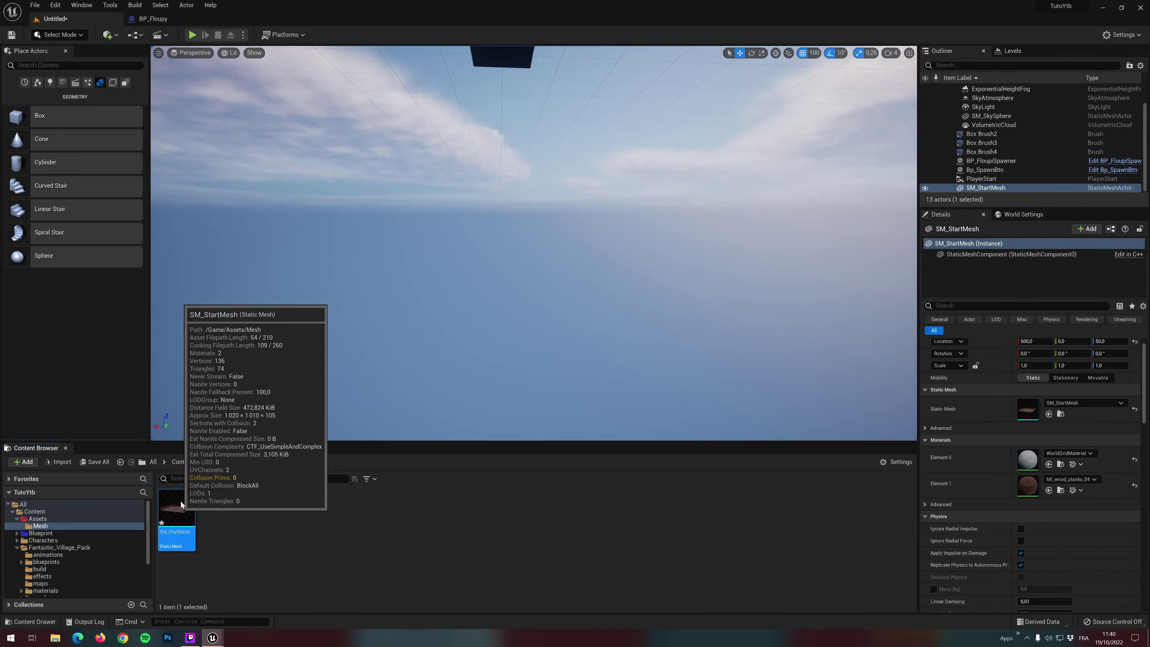
double_click(181, 503)
Show SM_StartMesh's complex collision and apply convex decomposition to the mesh
left_click(201, 36)
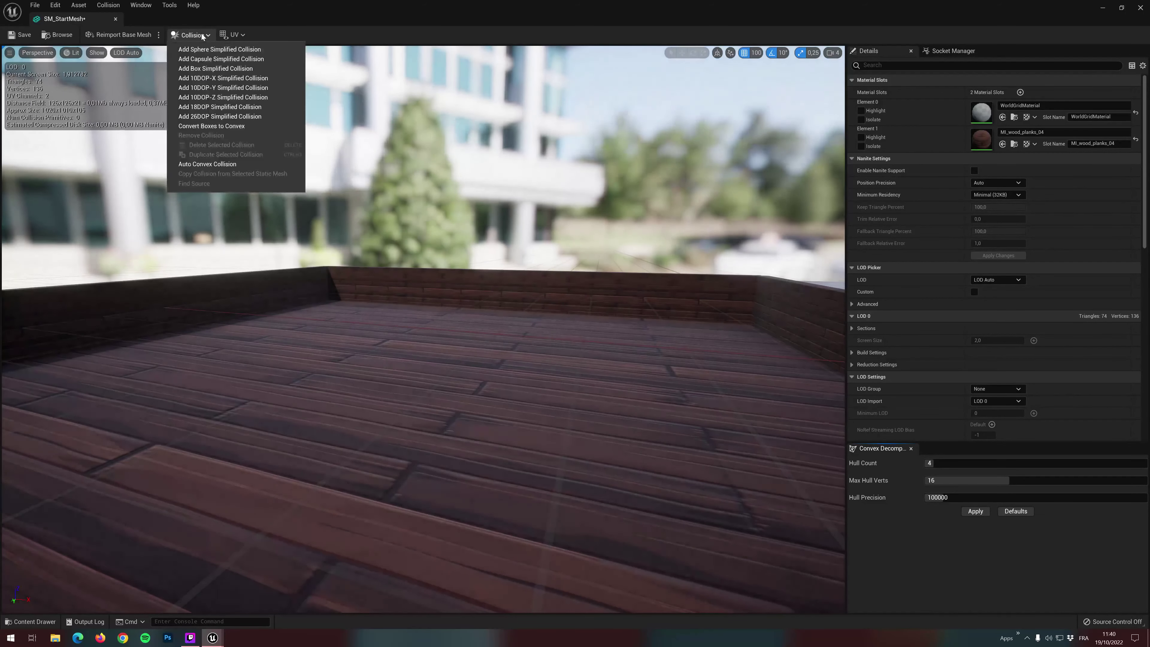
left_click(97, 52)
left_click(96, 53)
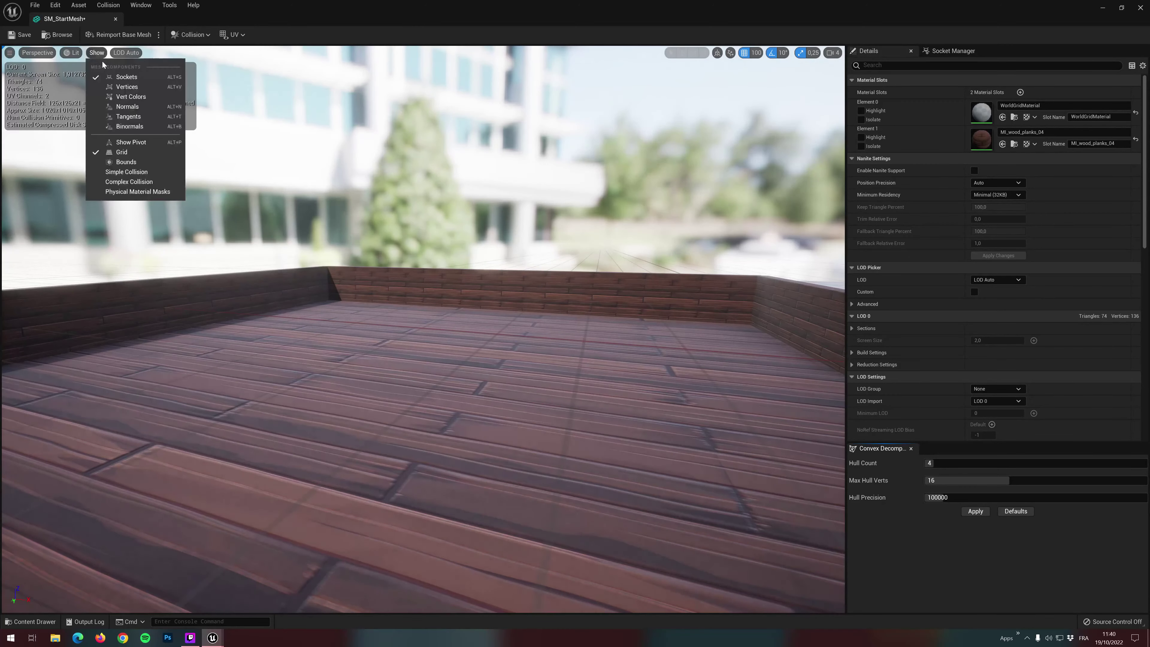
left_click(134, 183)
mouse_move(317, 317)
left_mouse_down()
mouse_move(452, 295)
mouse_move(530, 232)
left_mouse_up()
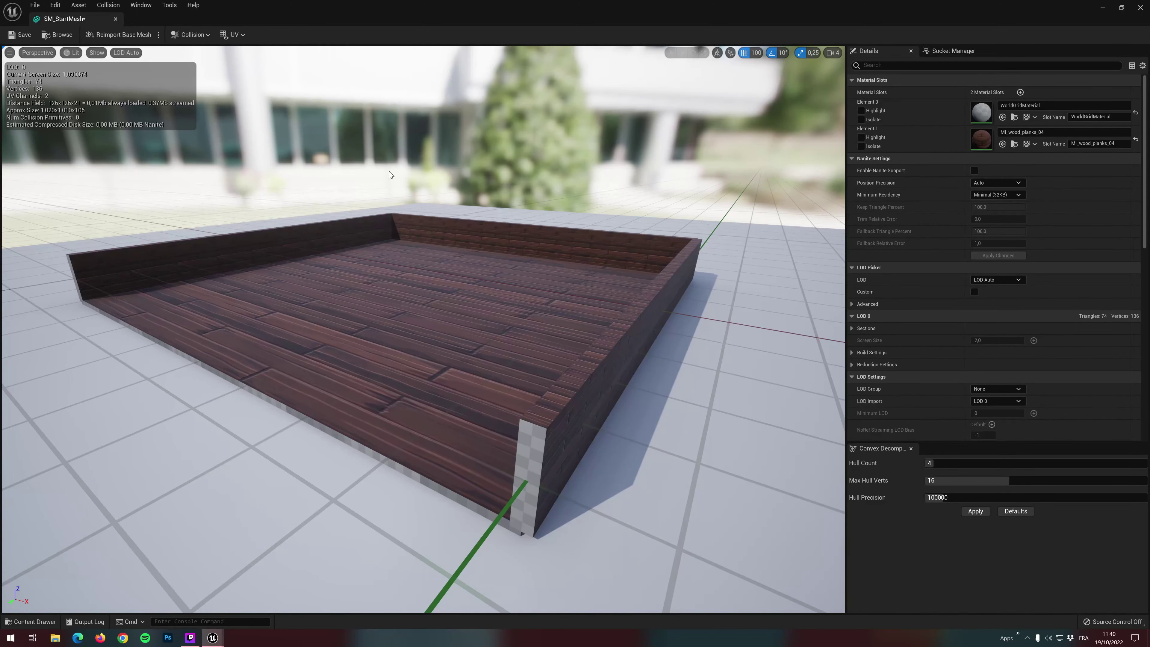
left_click(975, 511)
left_click(185, 34)
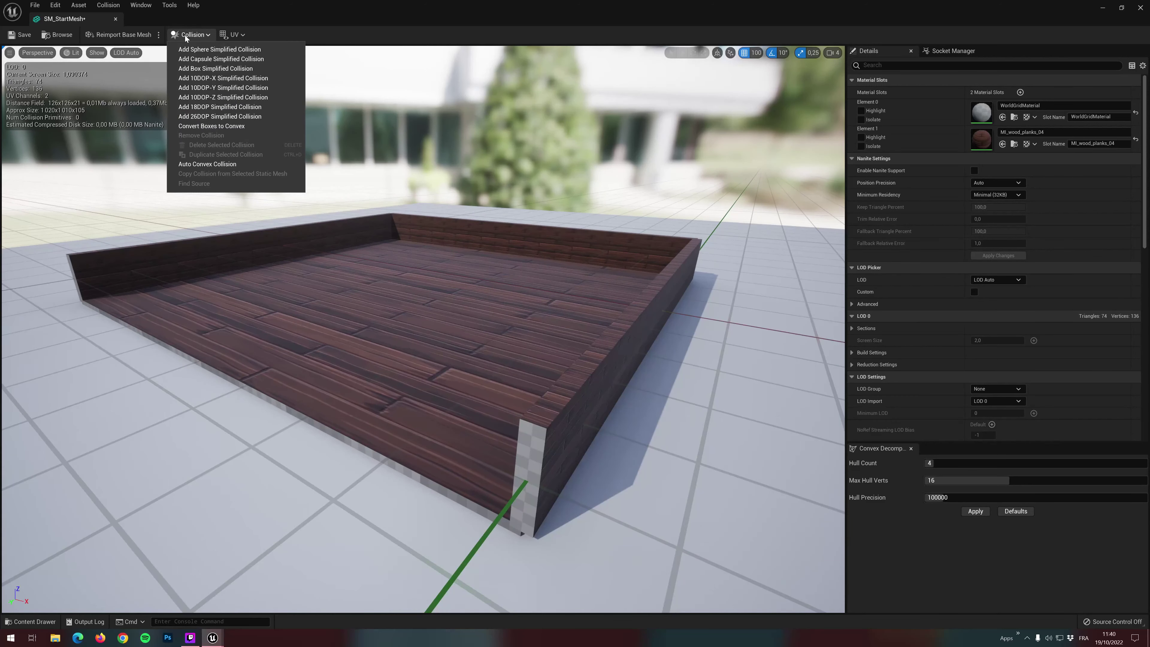
Generate Auto Convex Collision for SM_StartMesh and inspect the resulting hulls
left_click(230, 165)
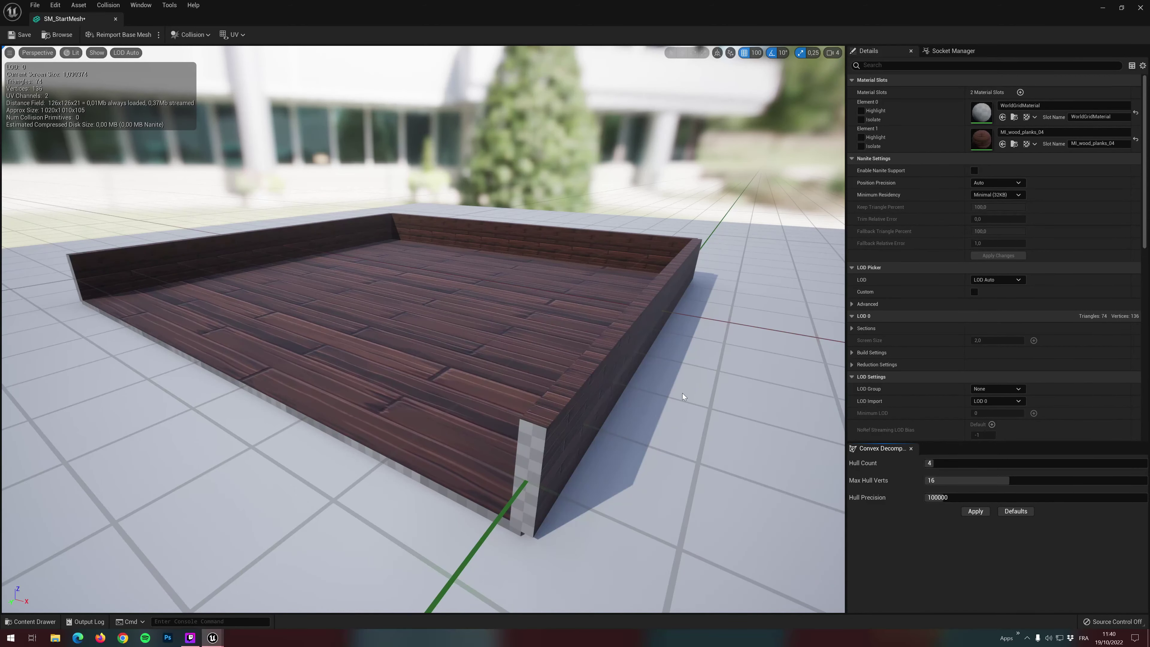
mouse_move(697, 397)
left_mouse_down()
mouse_move(716, 371)
mouse_move(701, 398)
left_mouse_up()
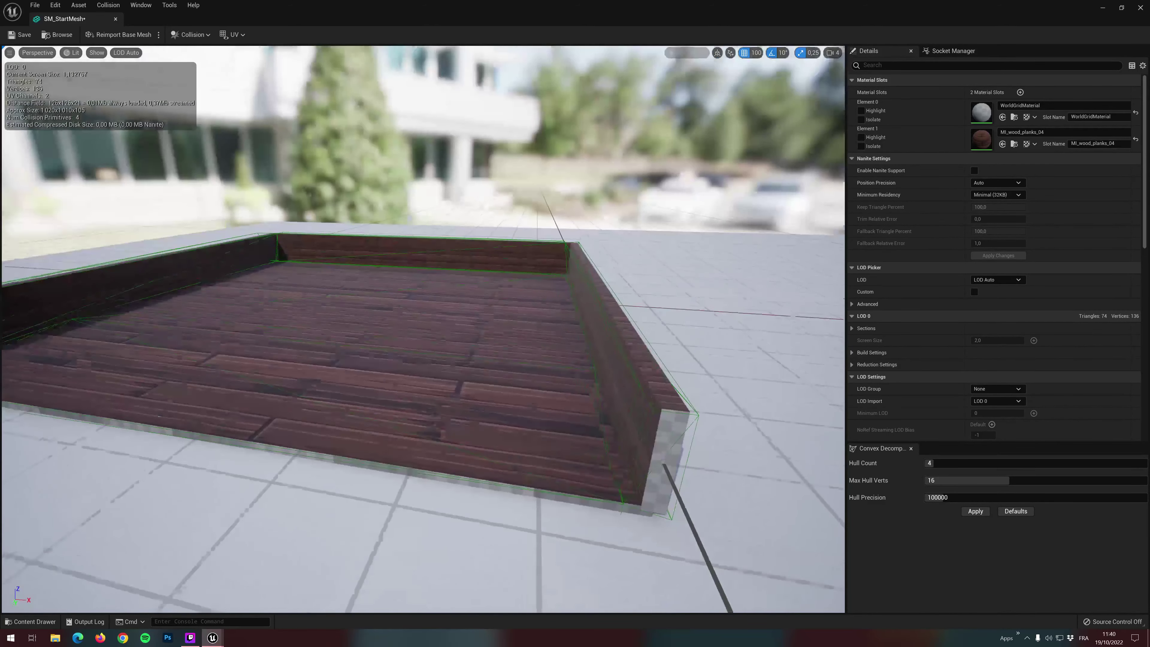
left_click_drag(646, 407, 646, 406)
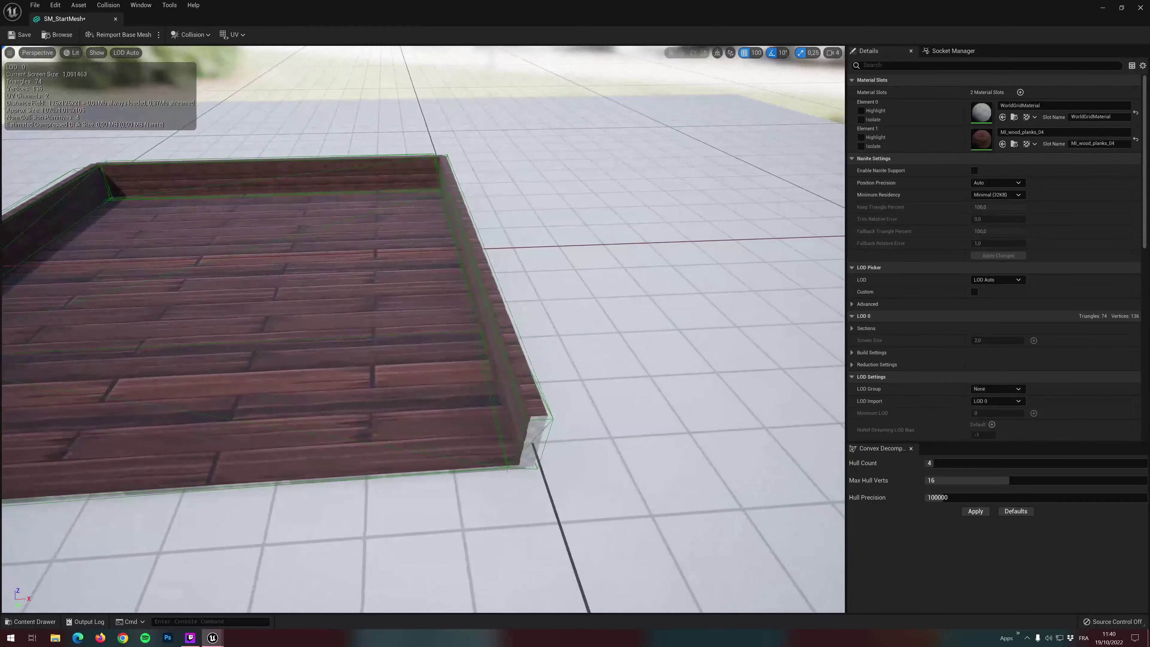
left_click_drag(646, 407, 646, 406)
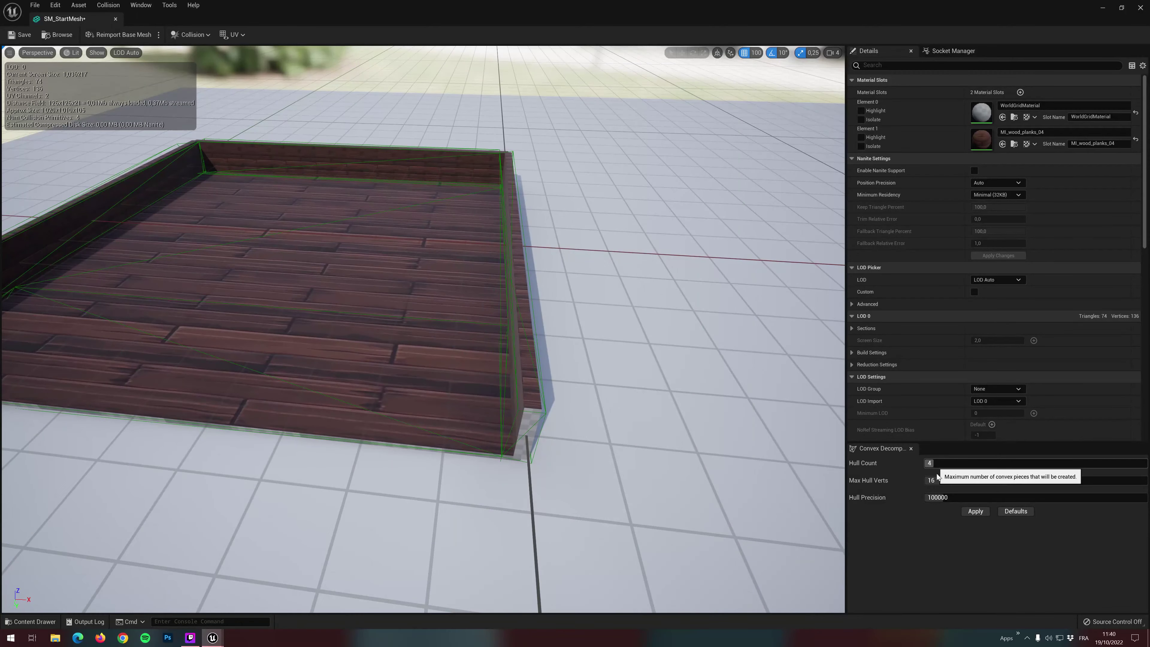
Raise Hull Precision to 300000, reapply the collision, and increase Max Hull Verts to 20
mouse_move(937, 498)
left_mouse_down()
mouse_move(986, 498)
mouse_move(941, 514)
left_mouse_up()
left_click(975, 511)
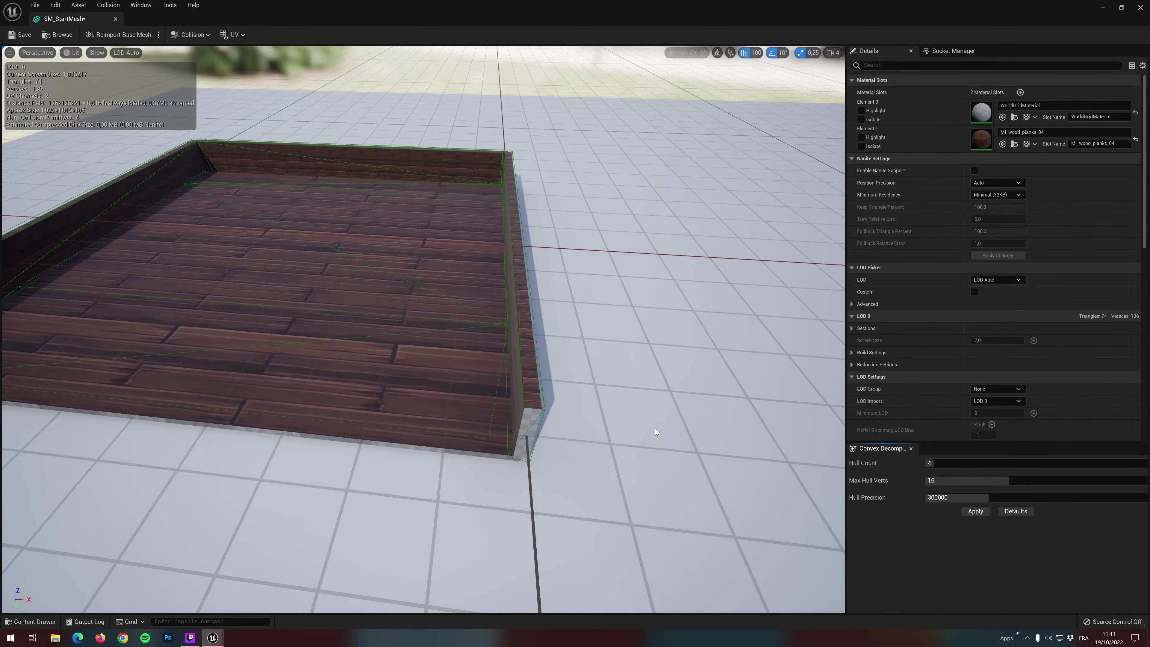
mouse_move(658, 420)
left_mouse_down()
mouse_move(498, 453)
mouse_move(408, 454)
mouse_move(678, 436)
left_mouse_up()
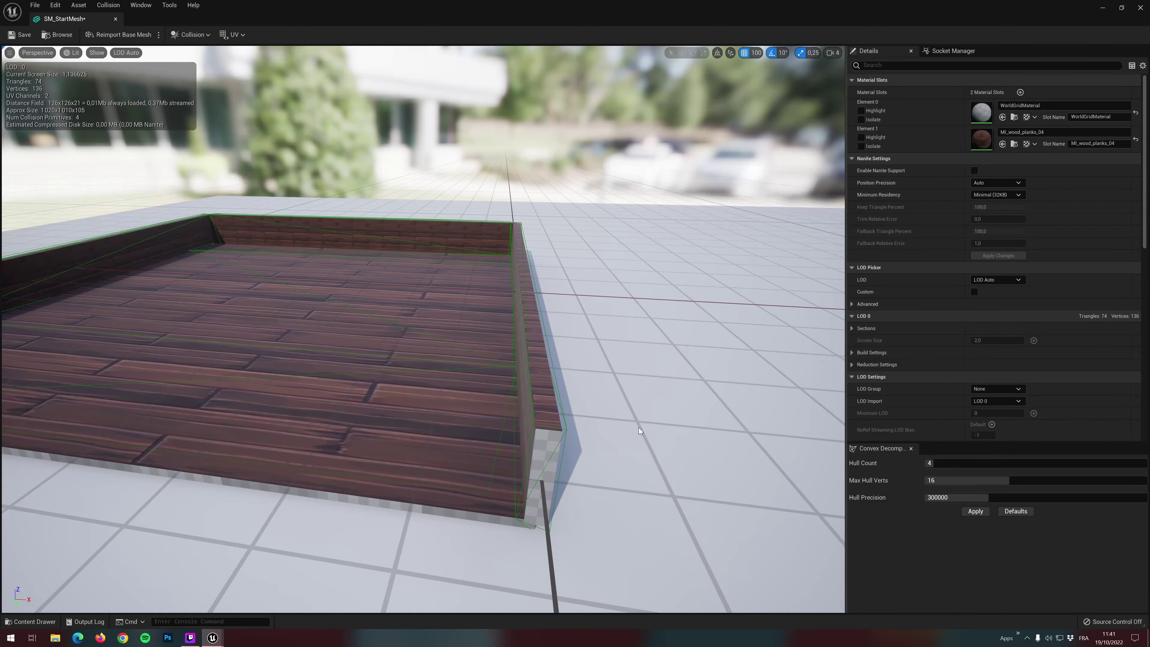
mouse_move(643, 410)
left_mouse_down()
mouse_move(792, 412)
mouse_move(679, 317)
mouse_move(656, 386)
left_mouse_up()
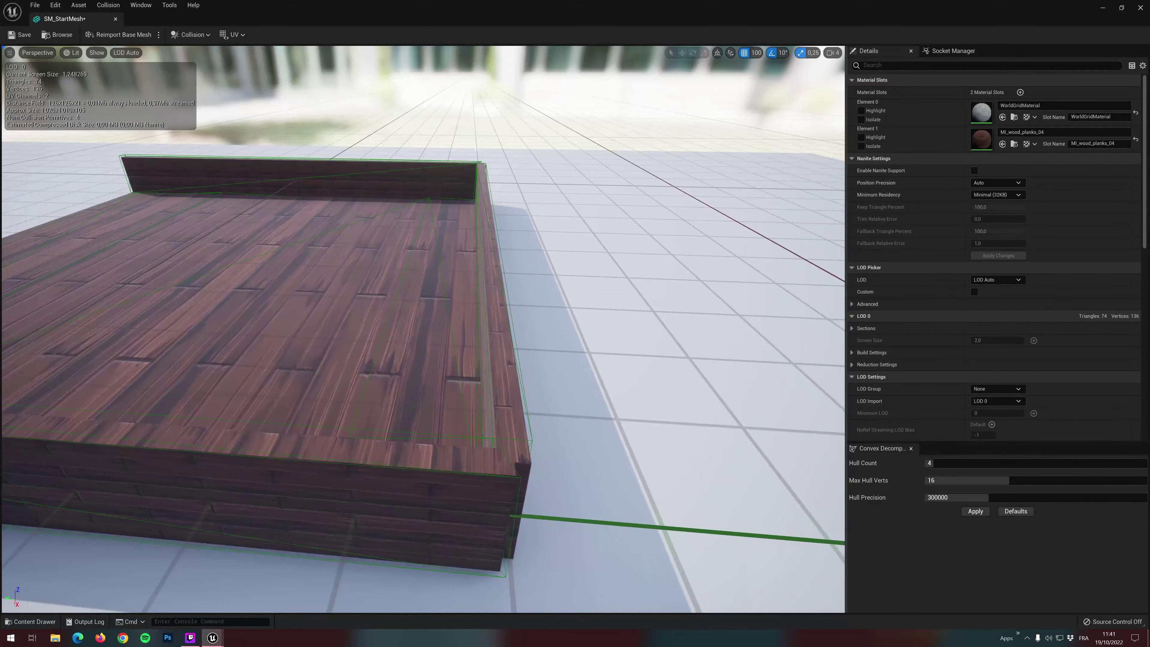
mouse_move(529, 467)
left_mouse_down()
mouse_move(408, 457)
mouse_move(453, 407)
mouse_move(498, 407)
mouse_move(588, 353)
left_mouse_up()
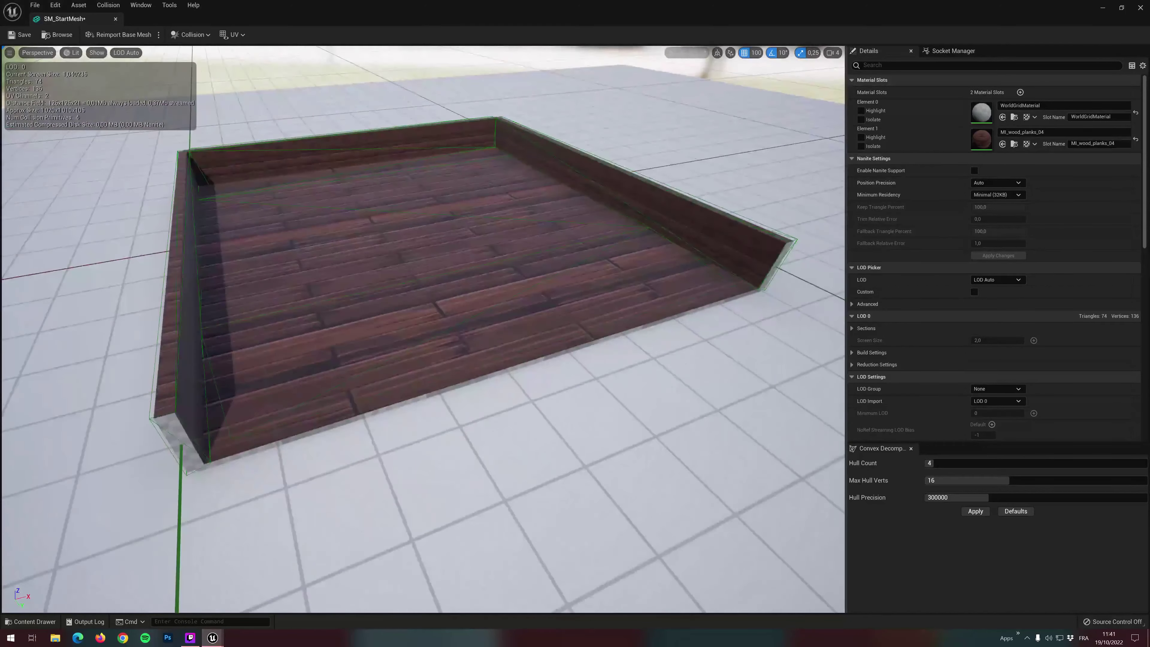
left_click_drag(1012, 481, 1017, 481)
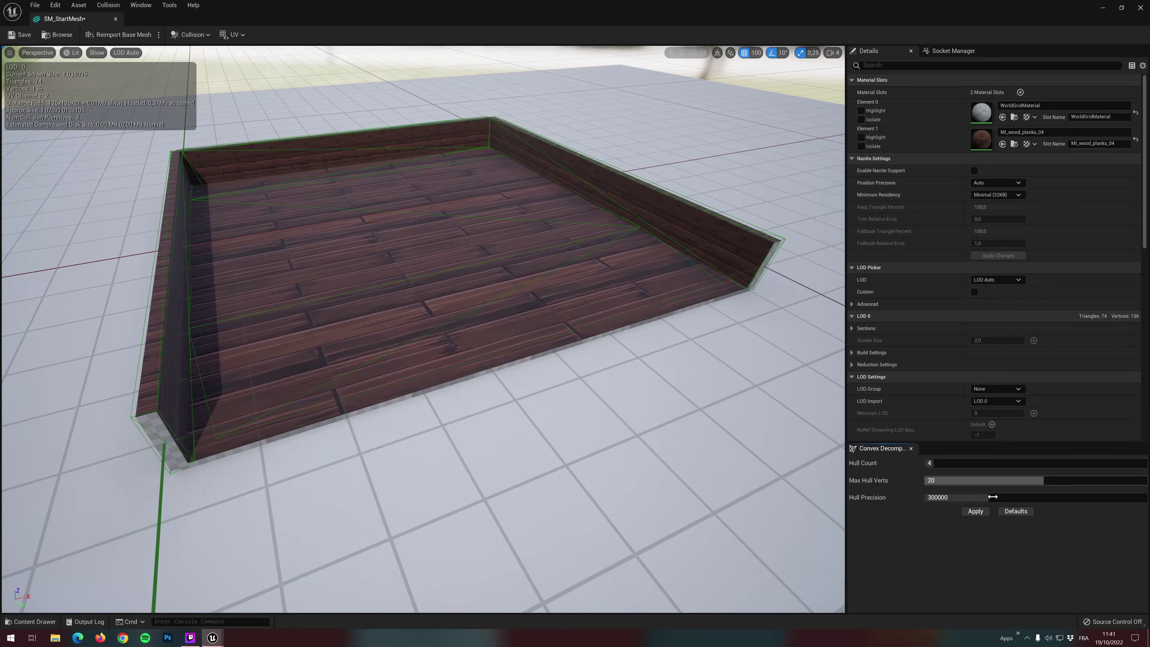
Rebuild the convex collision with Hull Count 6 and Hull Precision raised to 500000
left_click(972, 512)
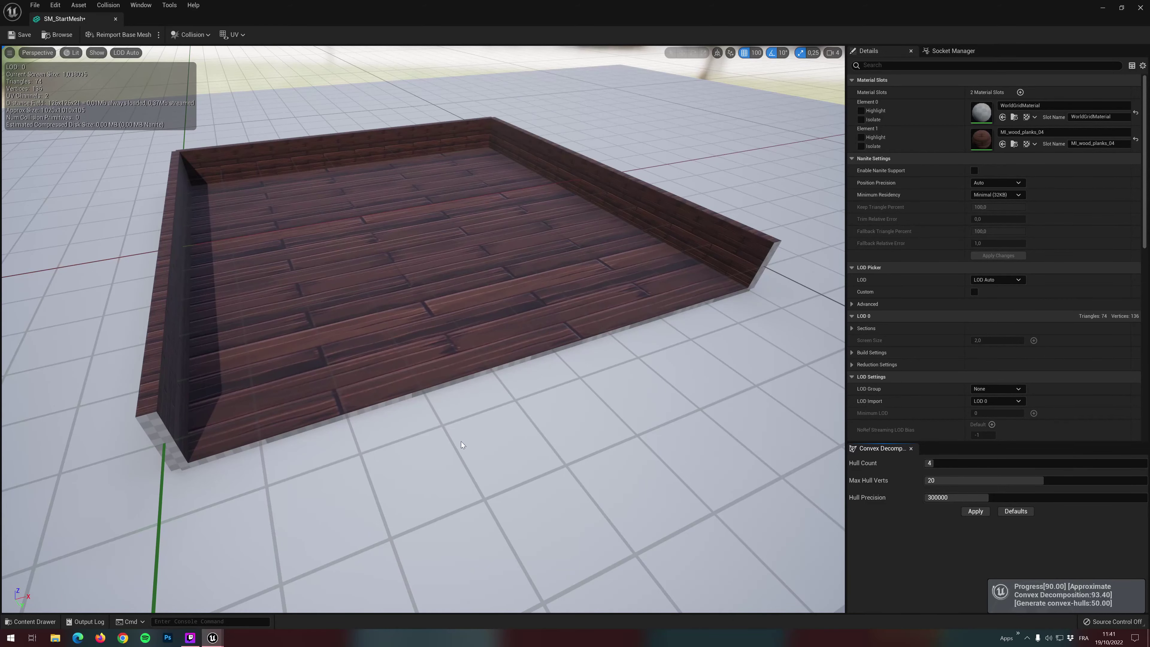
mouse_move(462, 441)
left_mouse_down()
mouse_move(461, 408)
mouse_move(461, 444)
left_mouse_up()
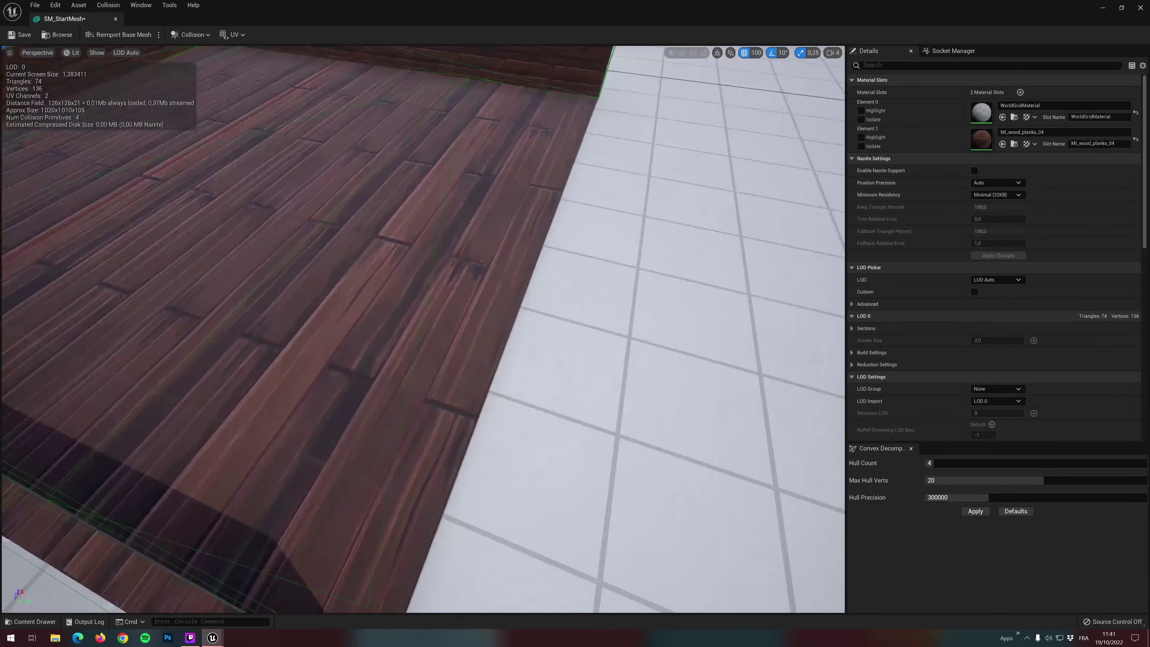
left_click_drag(928, 462, 938, 462)
left_click(975, 511)
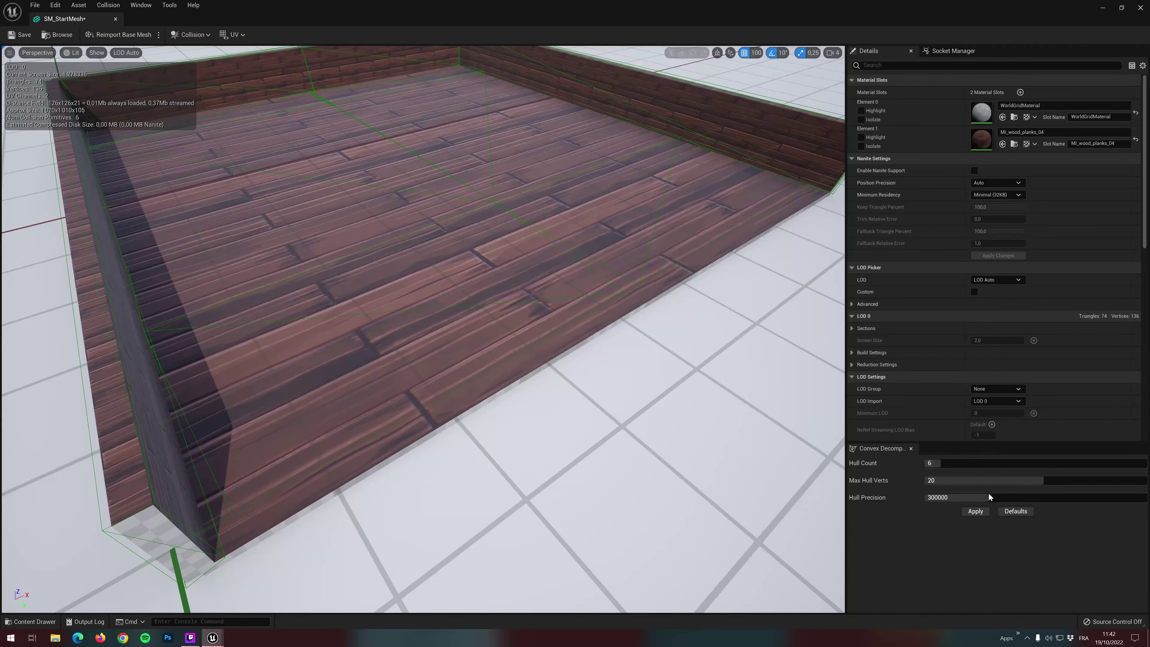
left_click_drag(989, 495, 995, 495)
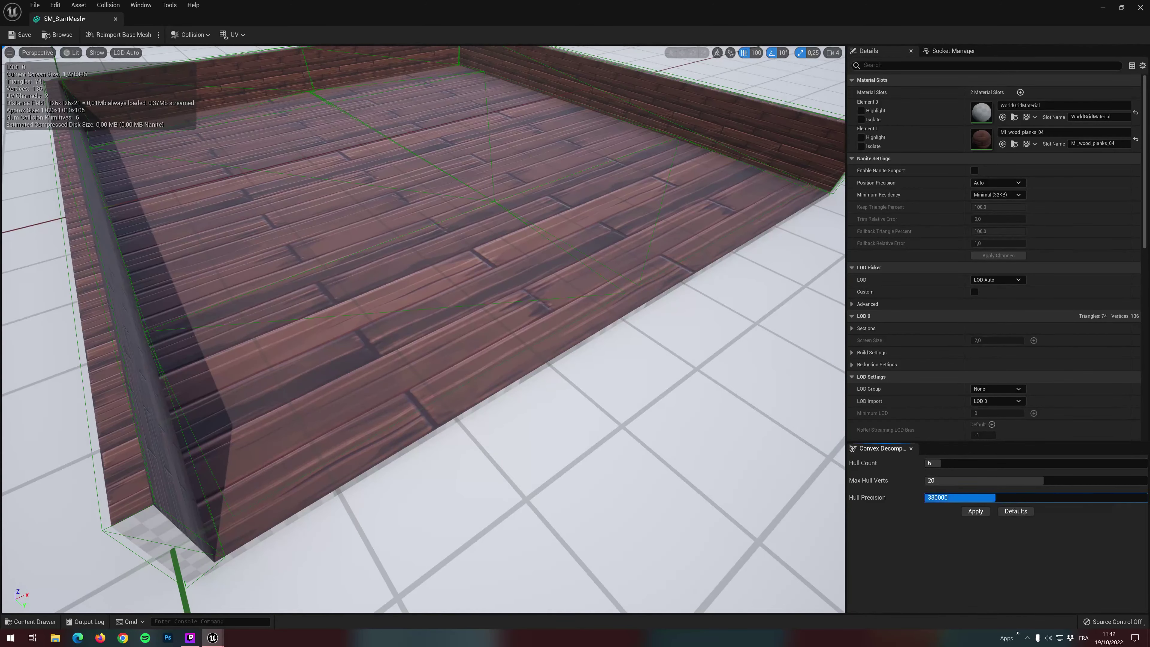
left_click(969, 511)
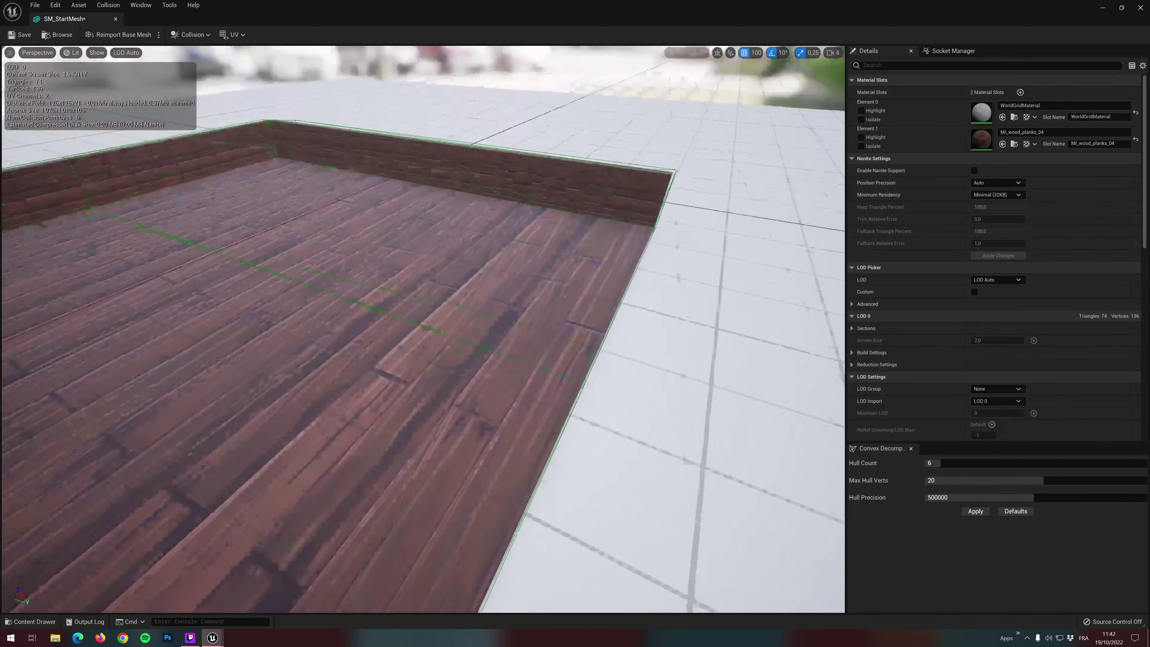
Close the SM_StartMesh editor and start a play test of the level
right_click_drag(76, 63, 76, 63)
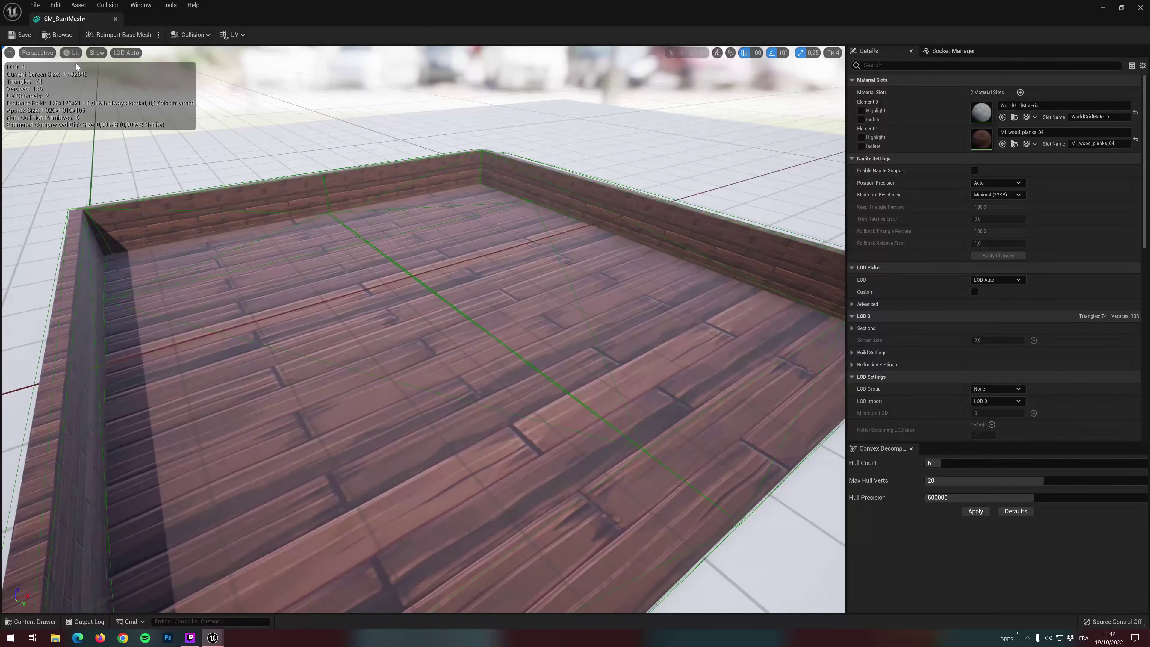
left_click(115, 19)
left_click(191, 35)
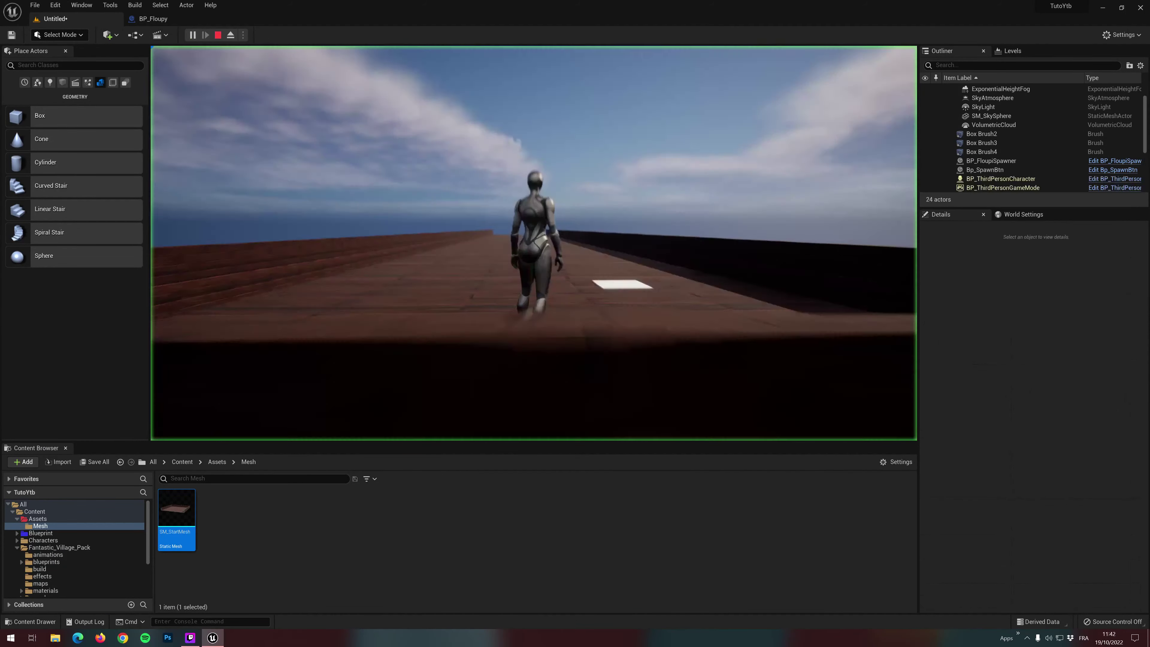
Run the character across the floor, along the wall top and past the sphere, then stop playing
key("w")
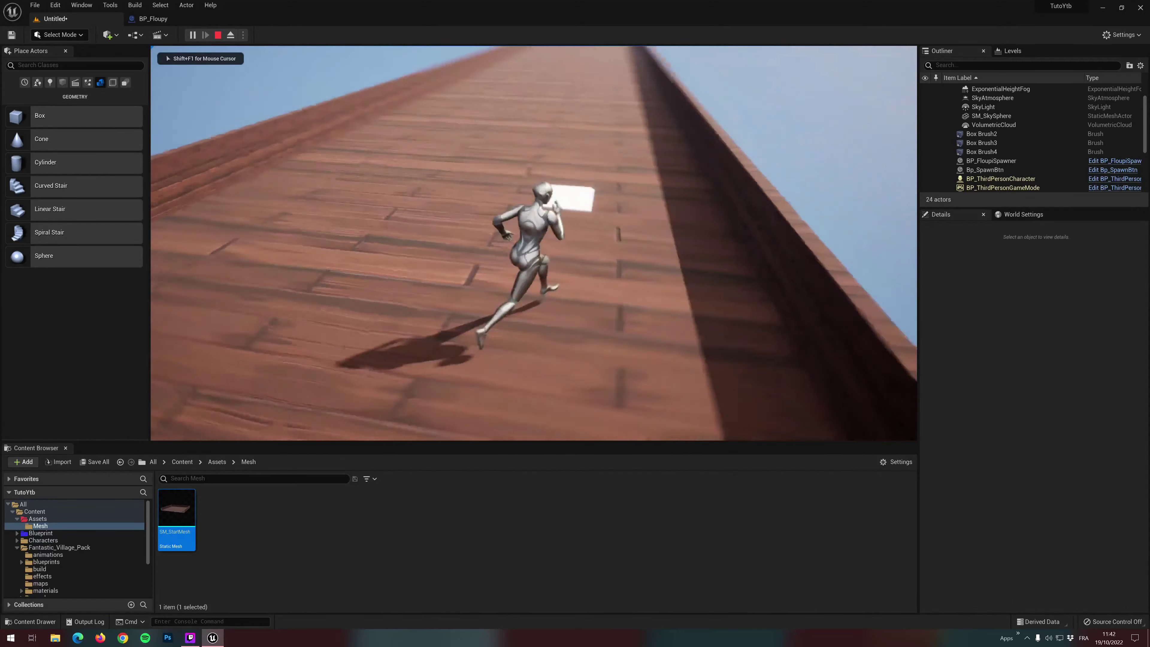
key("w")
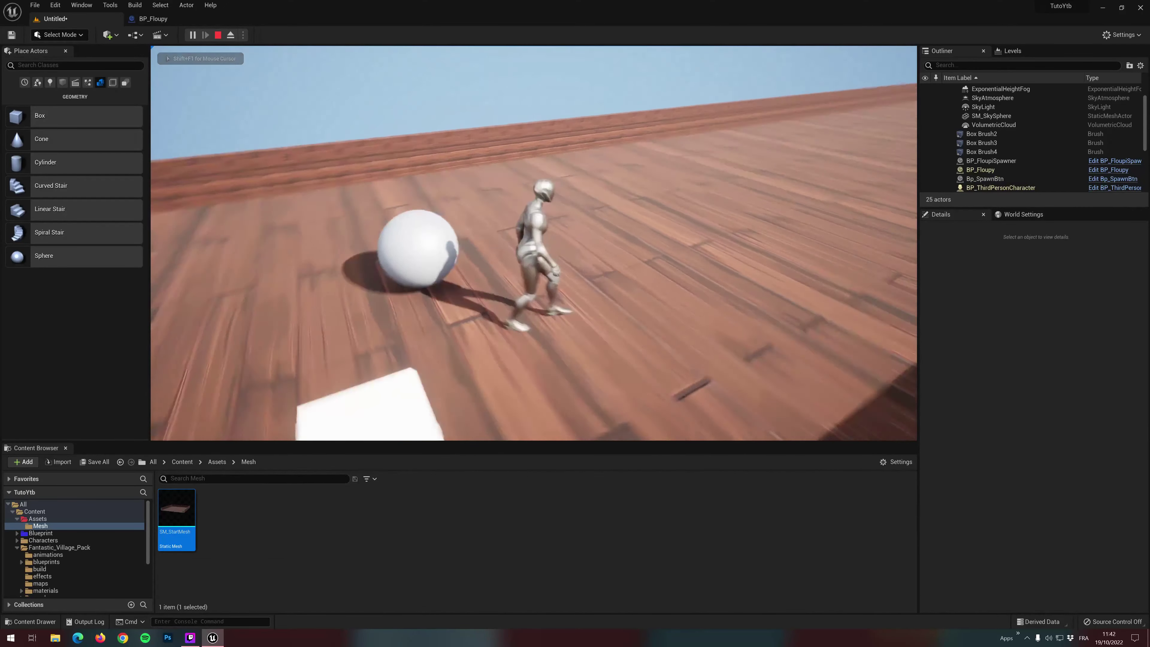
key("w")
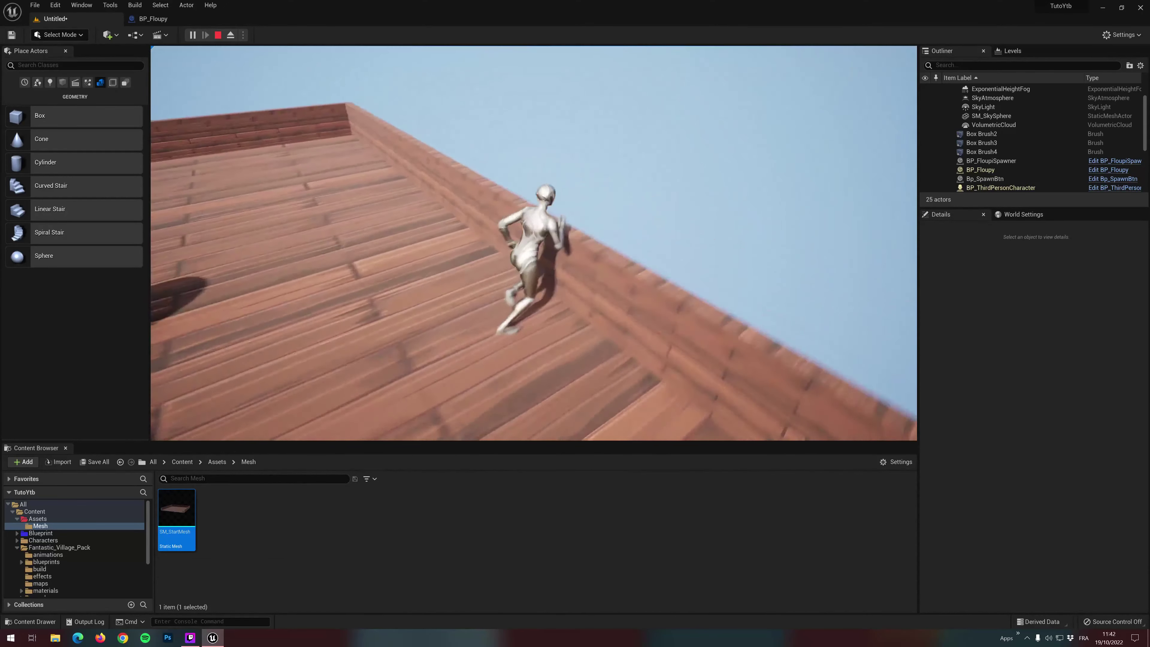
key("w")
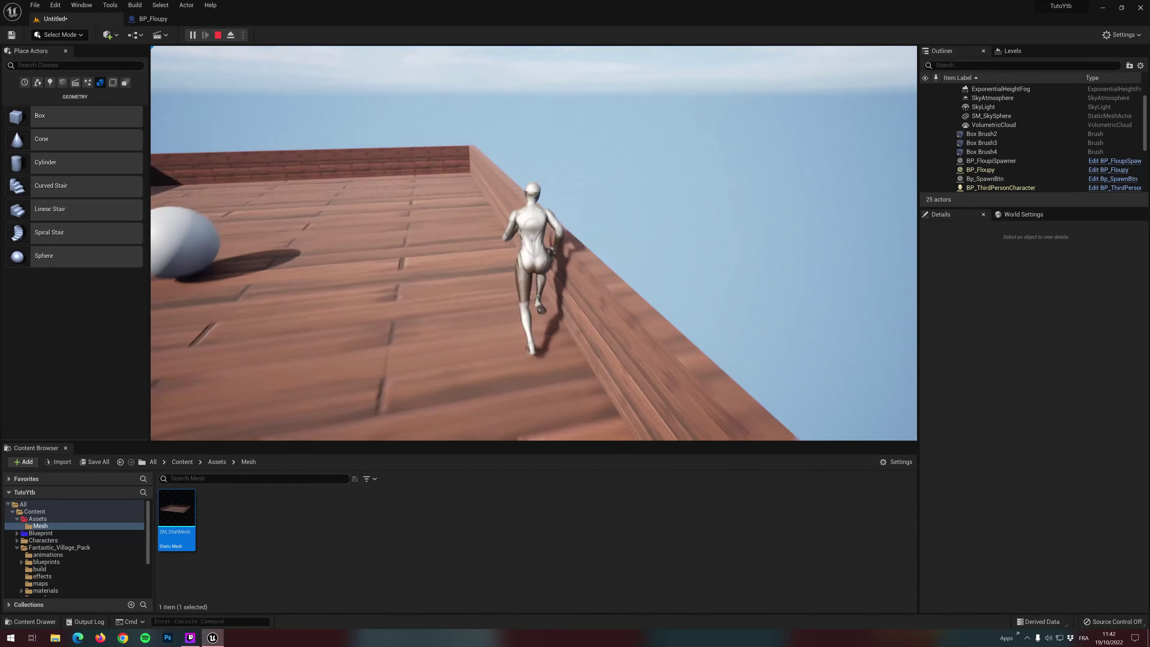
key("w")
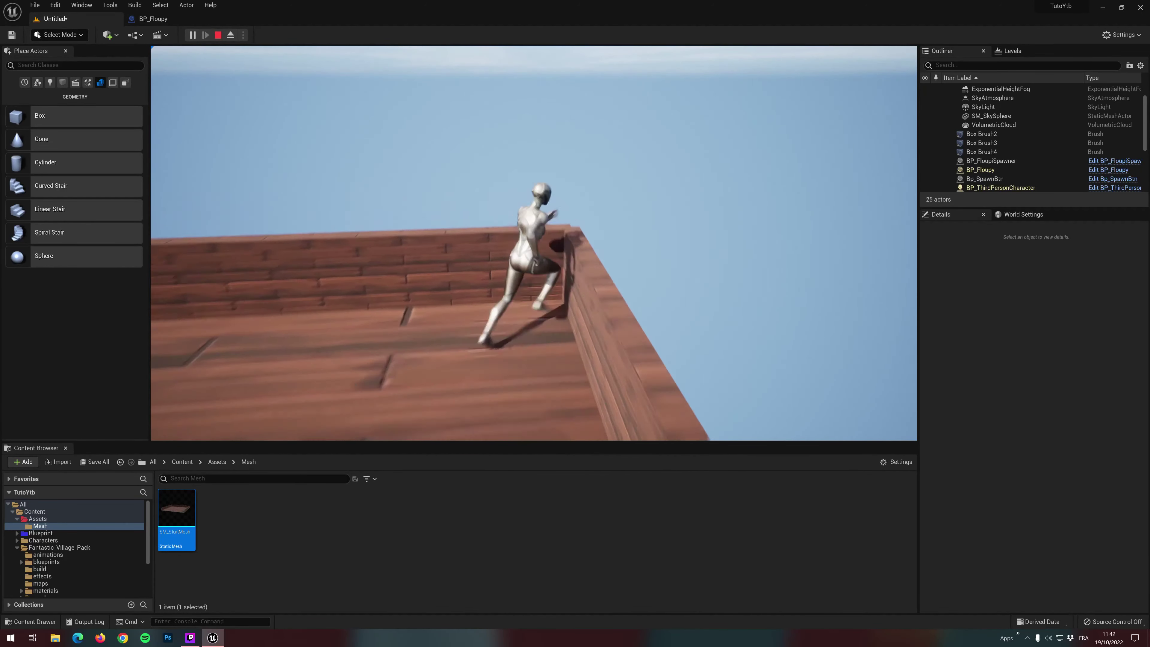
key("w")
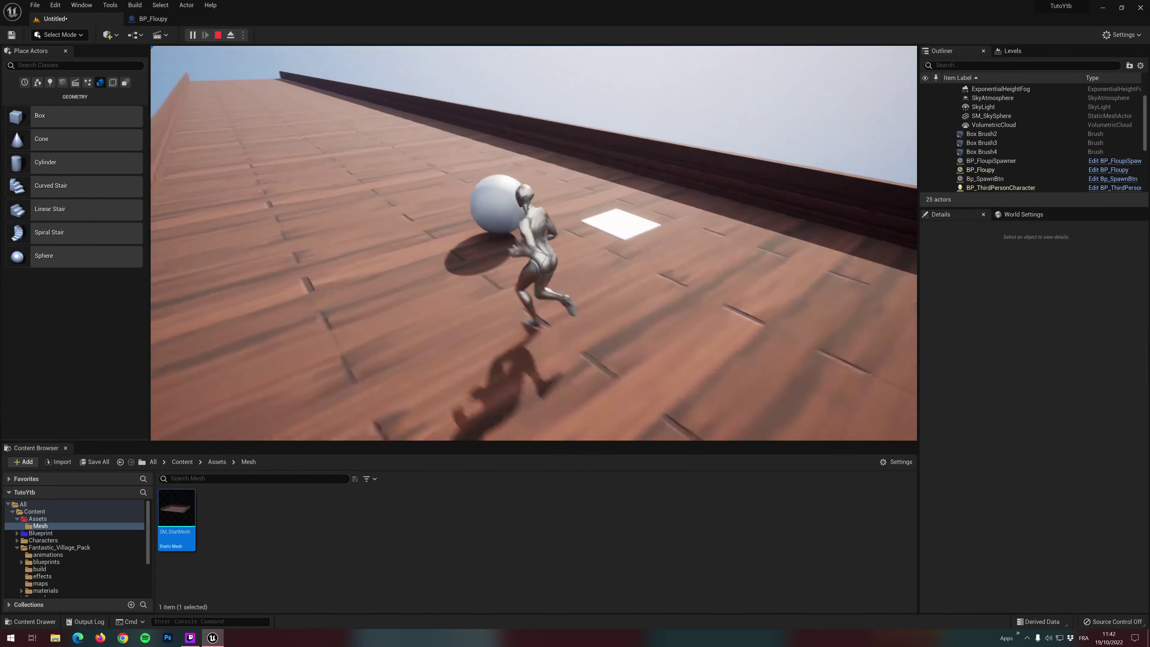
key("w")
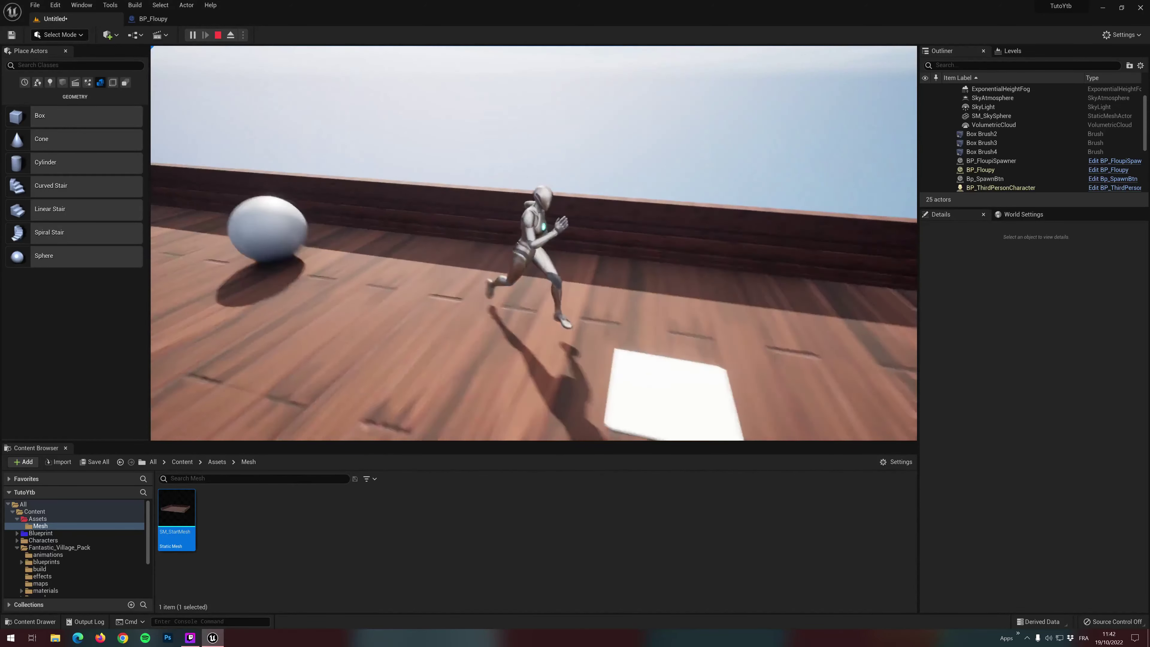
key("Escape")
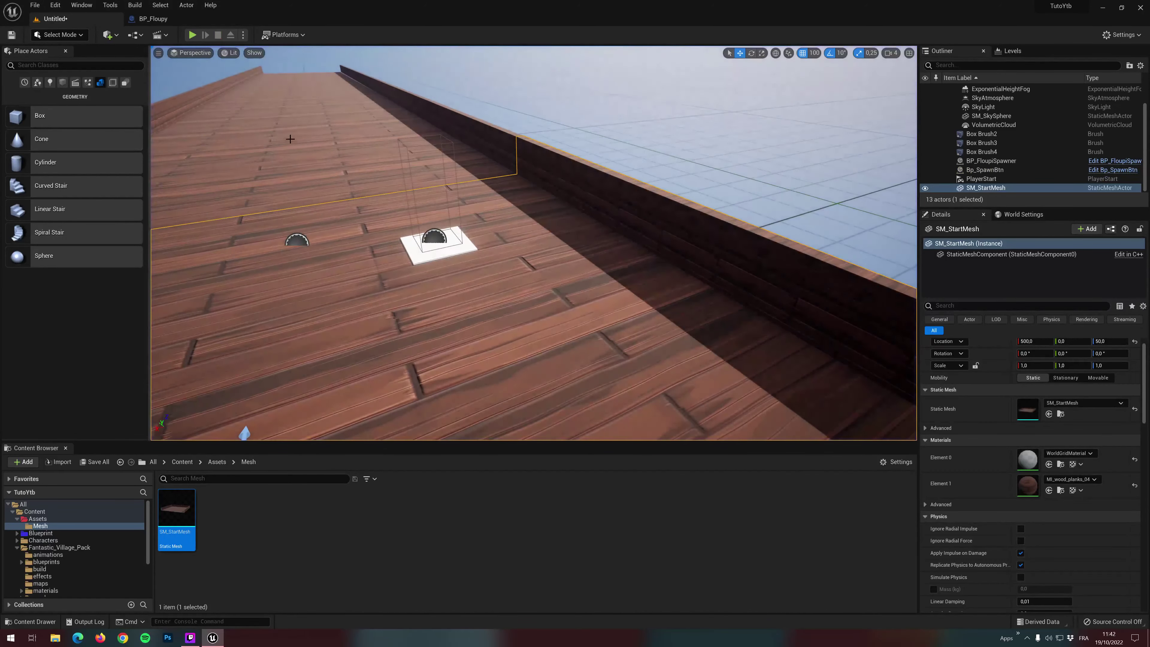
Select SM_StartMesh together with Bp_SpawnBtn, BP_FloupiSpawner and PlayerStart
key("f")
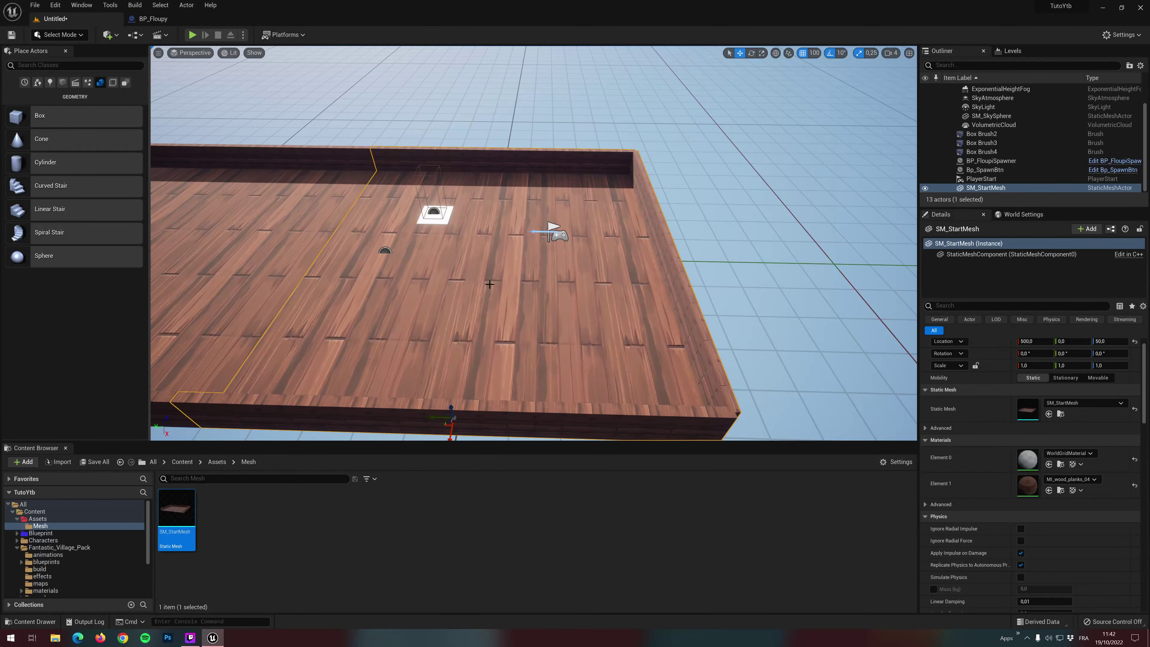
left_click_drag(489, 284, 480, 245)
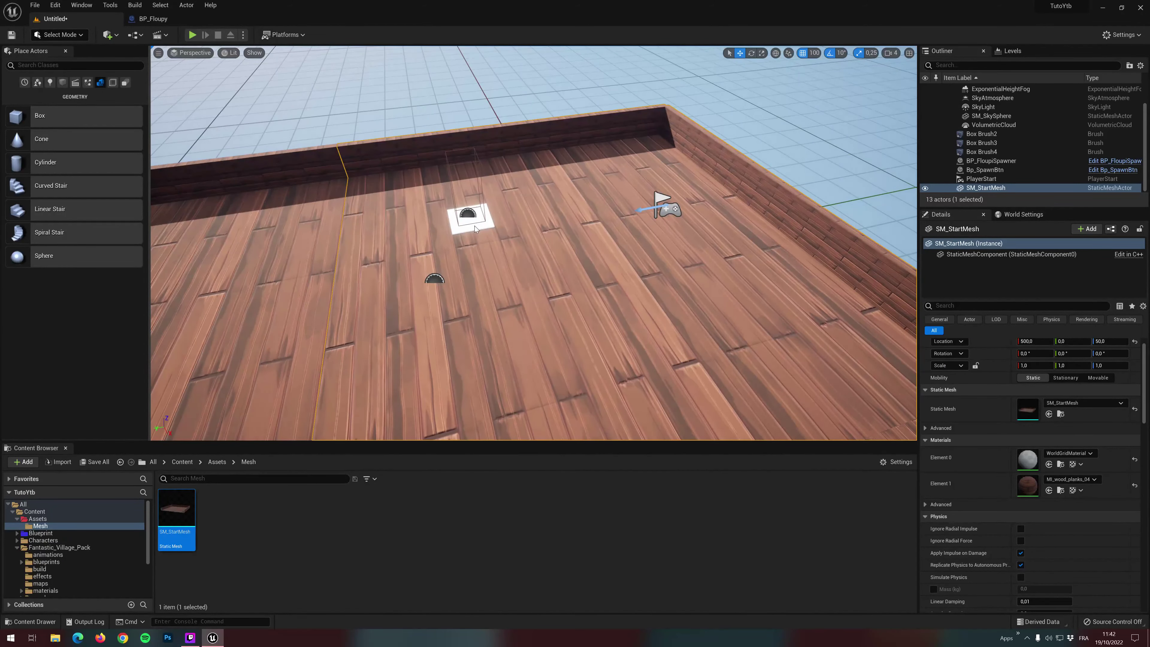
left_click(475, 229, "ctrl")
left_click(435, 280, "ctrl")
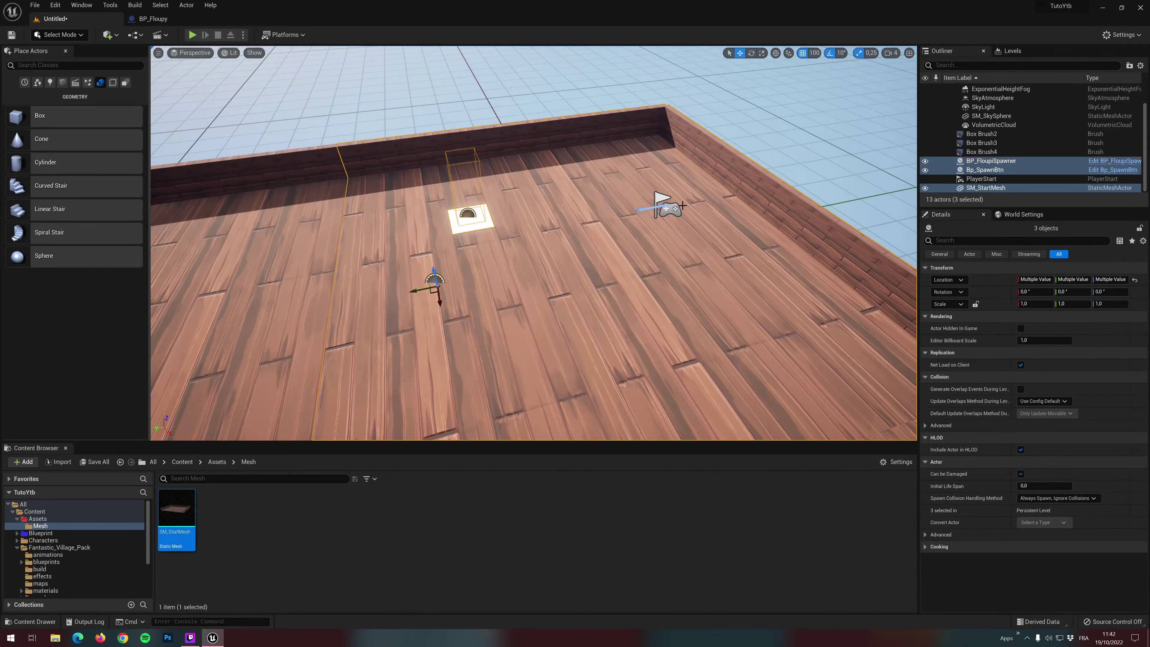
left_click(670, 213, "ctrl")
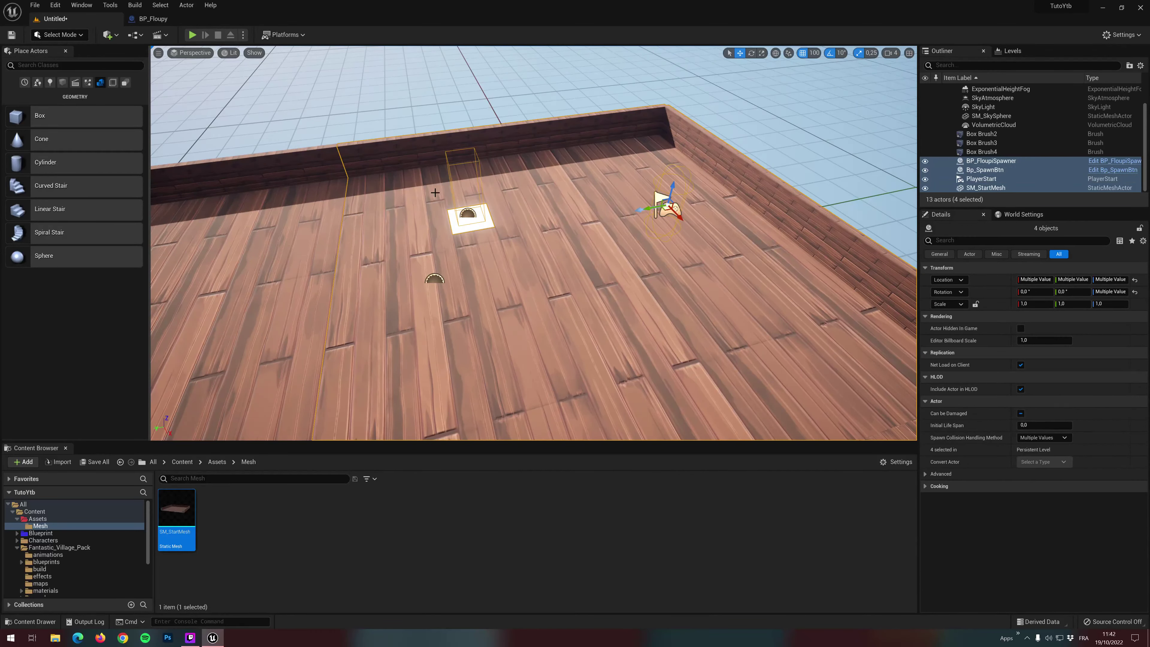
Convert the selection to an Actor blueprint named BP_StartZone saved in the Blueprint folder
left_click(139, 39)
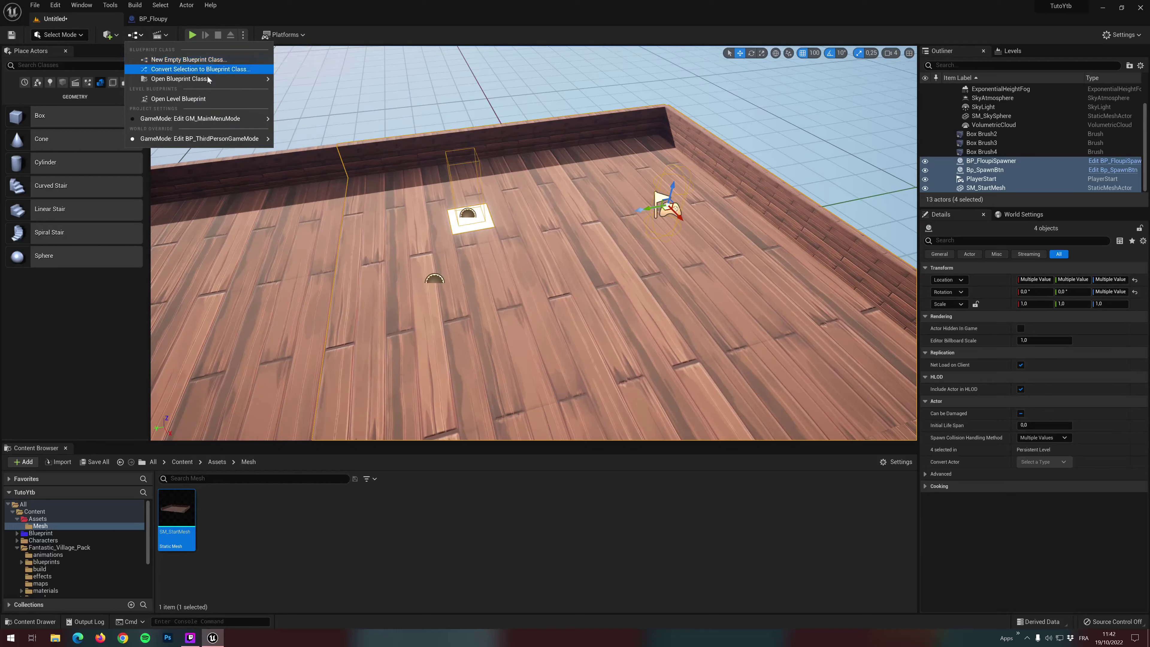
left_click(213, 70)
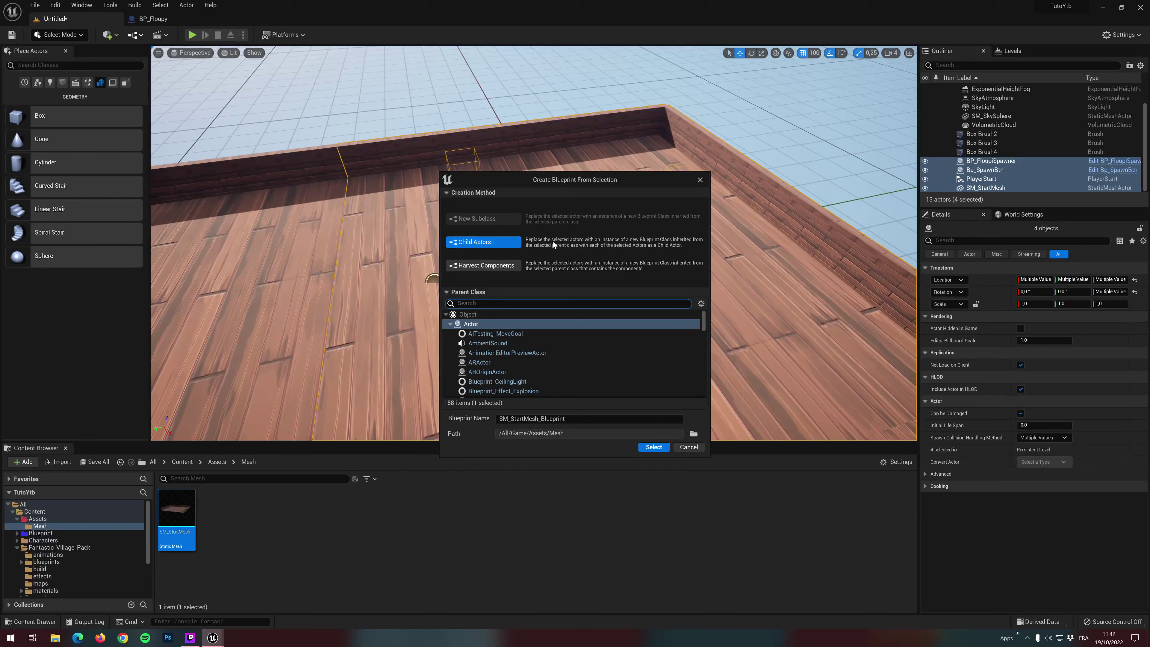
left_click(471, 323)
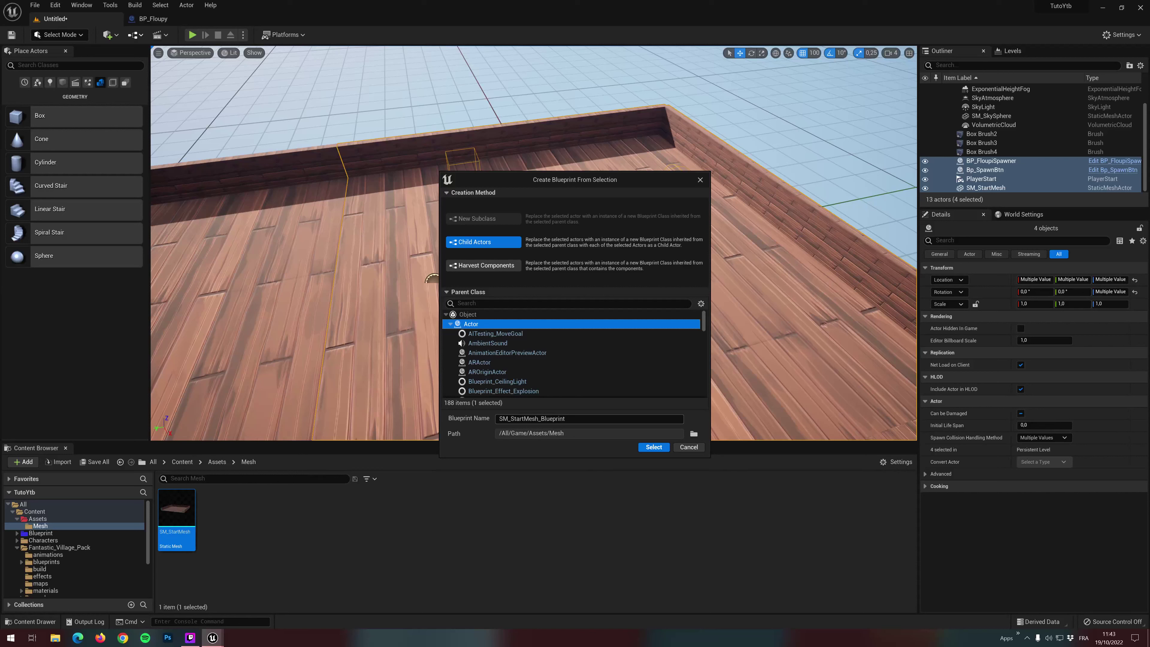
left_click(588, 418)
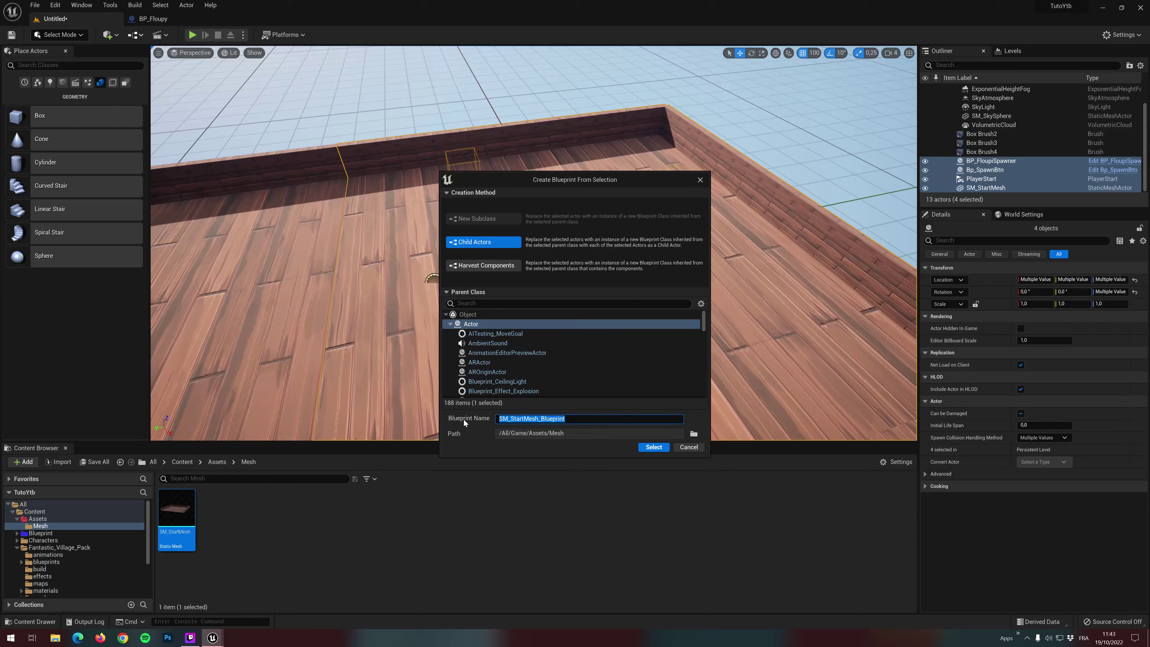
type("BP_")
type("StartZone")
left_click(694, 434)
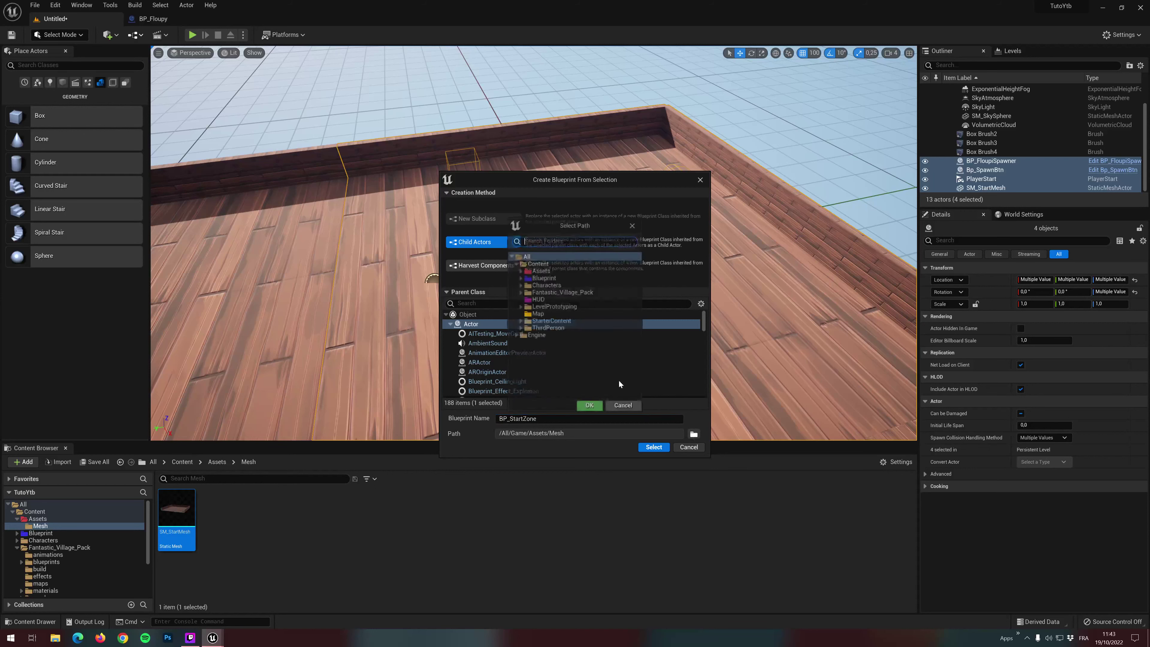
left_click(544, 278)
left_click(592, 407)
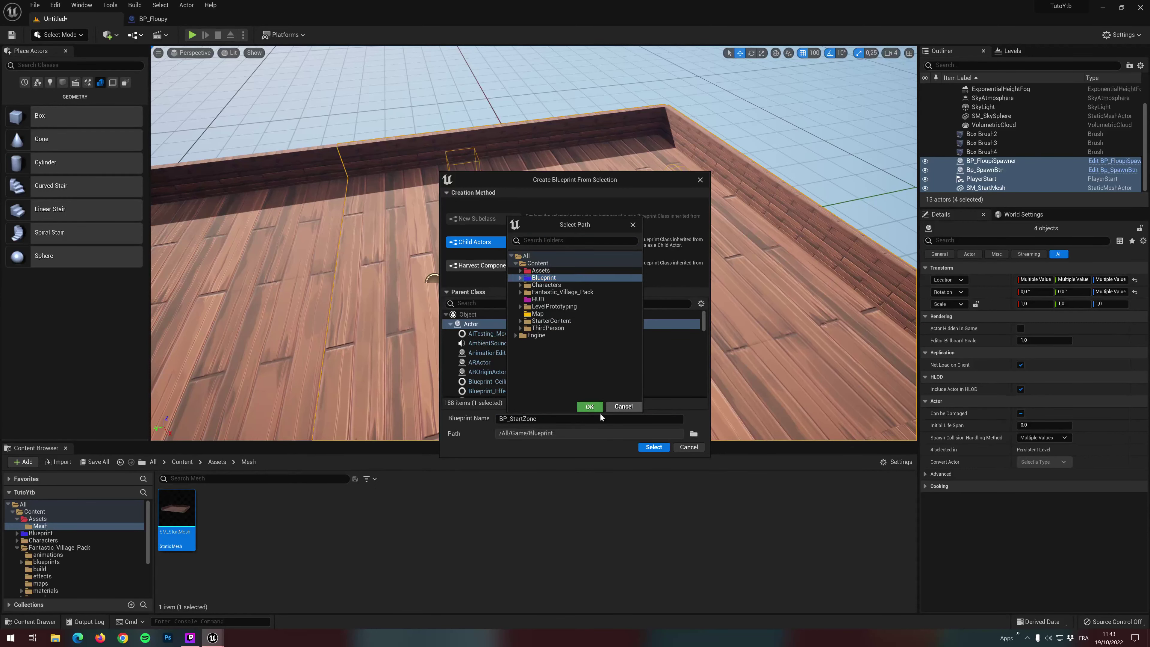
left_click(658, 447)
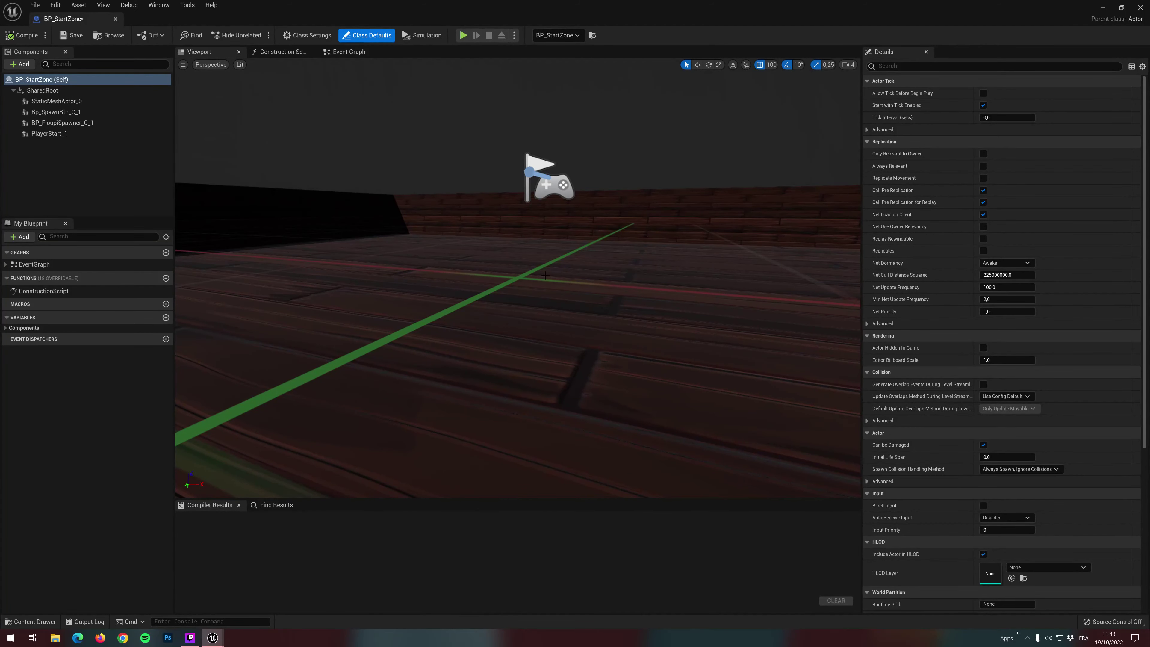
Compile and save BP_StartZone, then close its blueprint editor to return to the level
right_click_drag(545, 275, 507, 295)
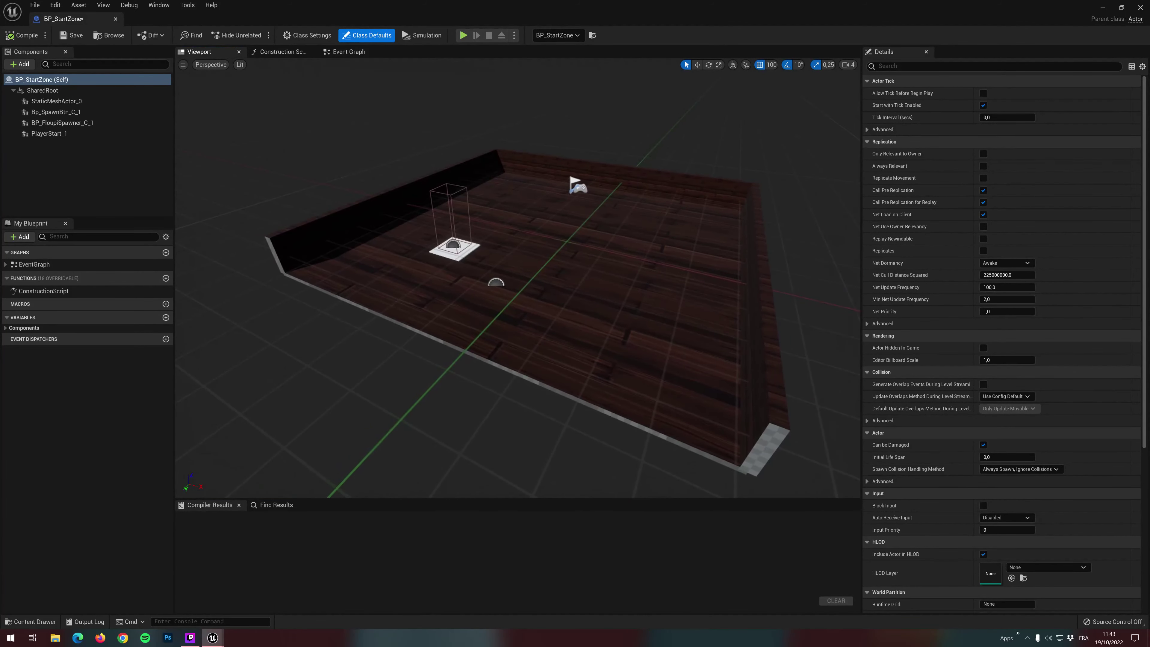
left_click(71, 35)
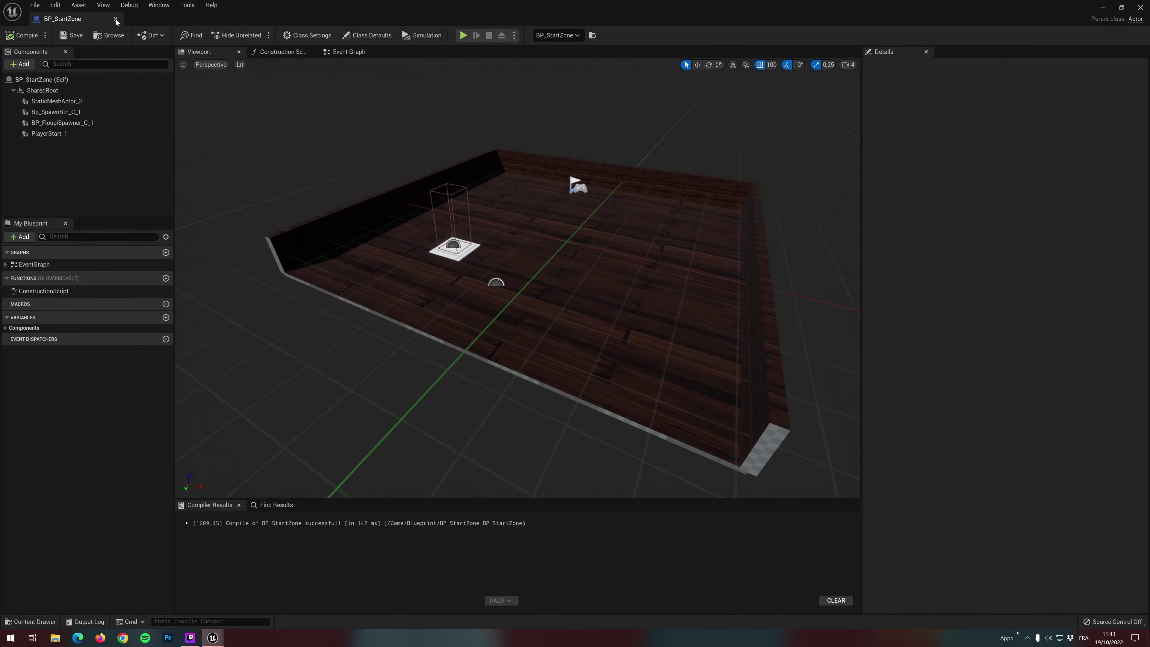
left_click(115, 19)
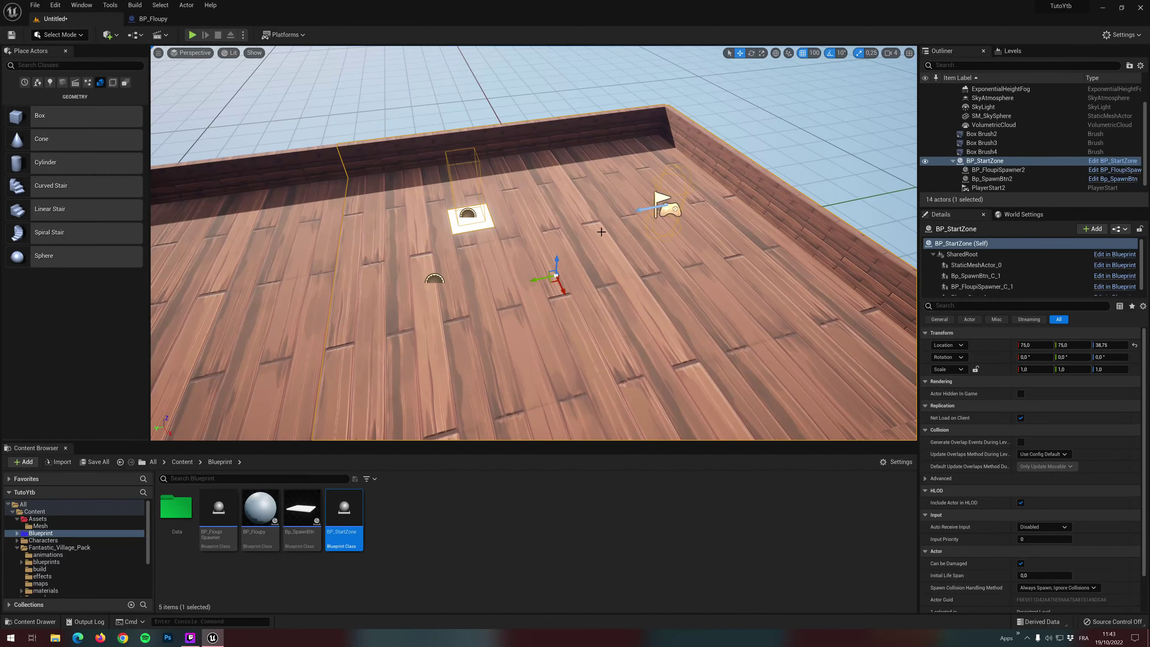
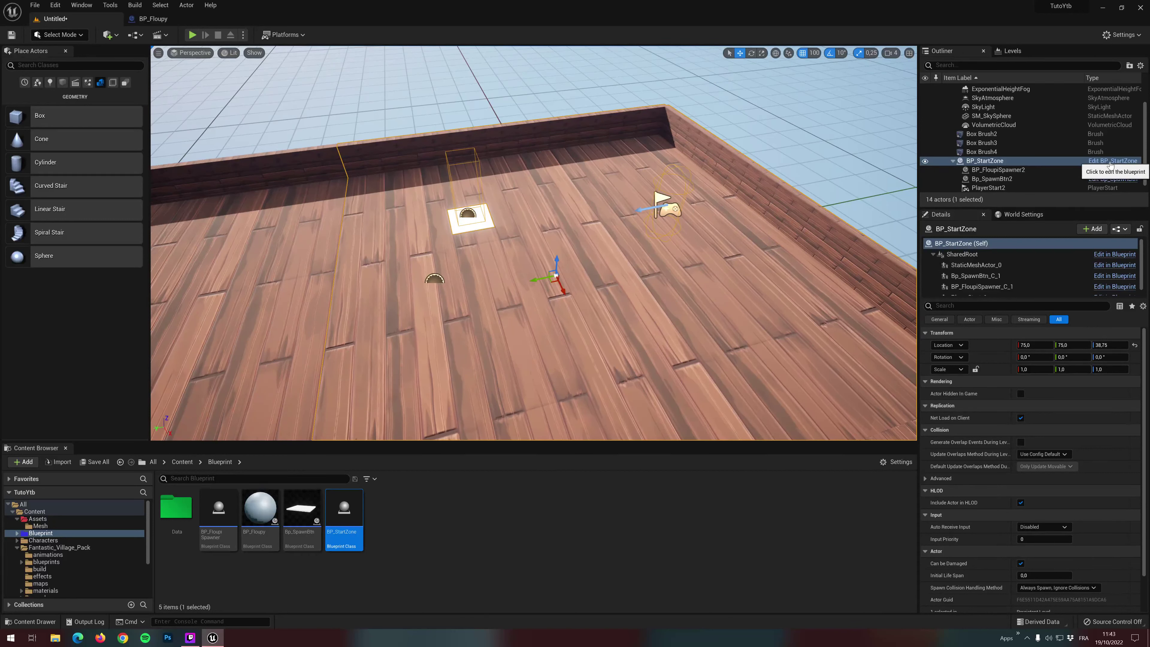
Collapse BP_StartZone's child actors, adjust the level view, and deselect the asset
left_click(952, 161)
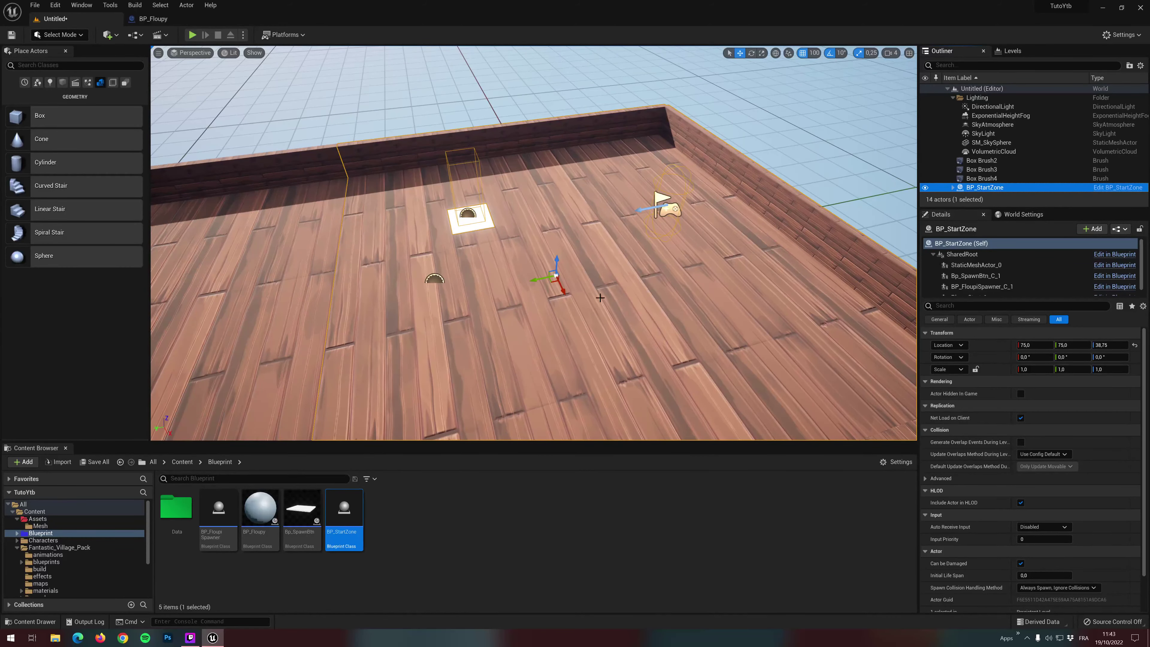
left_click_drag(531, 281, 537, 284)
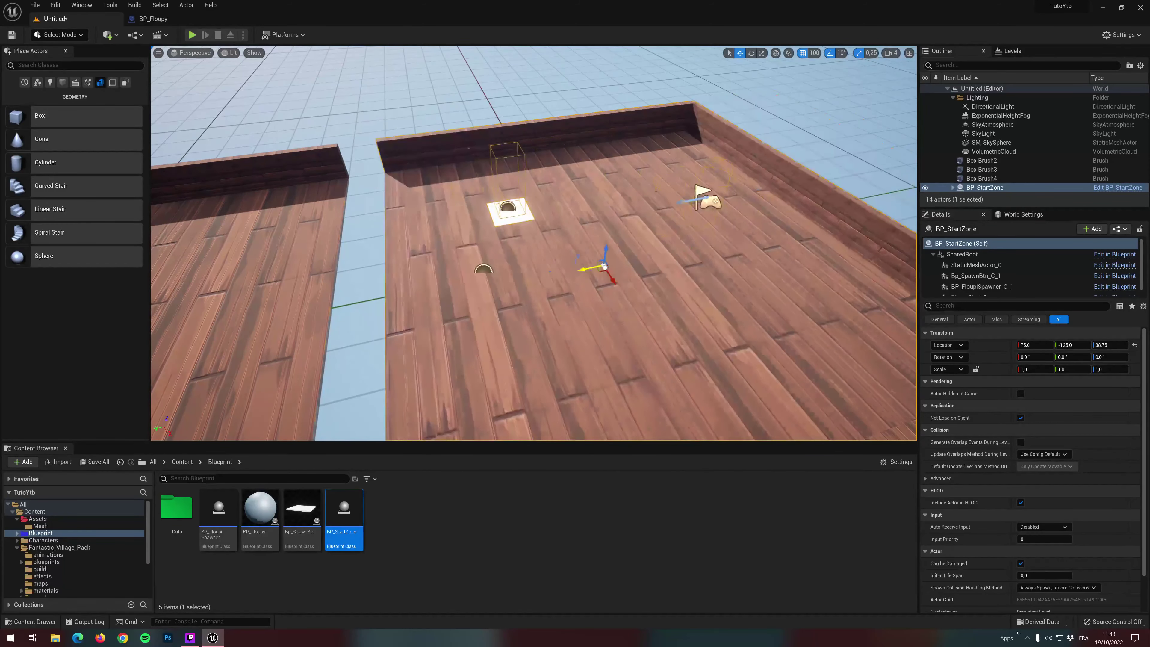
right_click_drag(689, 287, 693, 279)
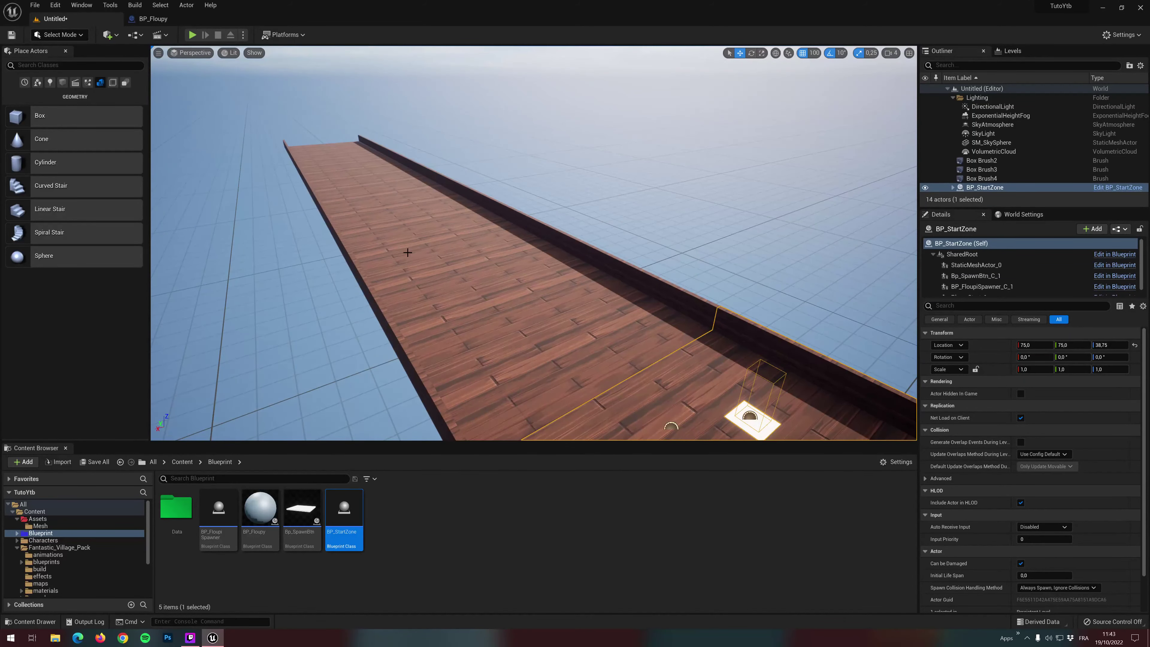
left_click(409, 527)
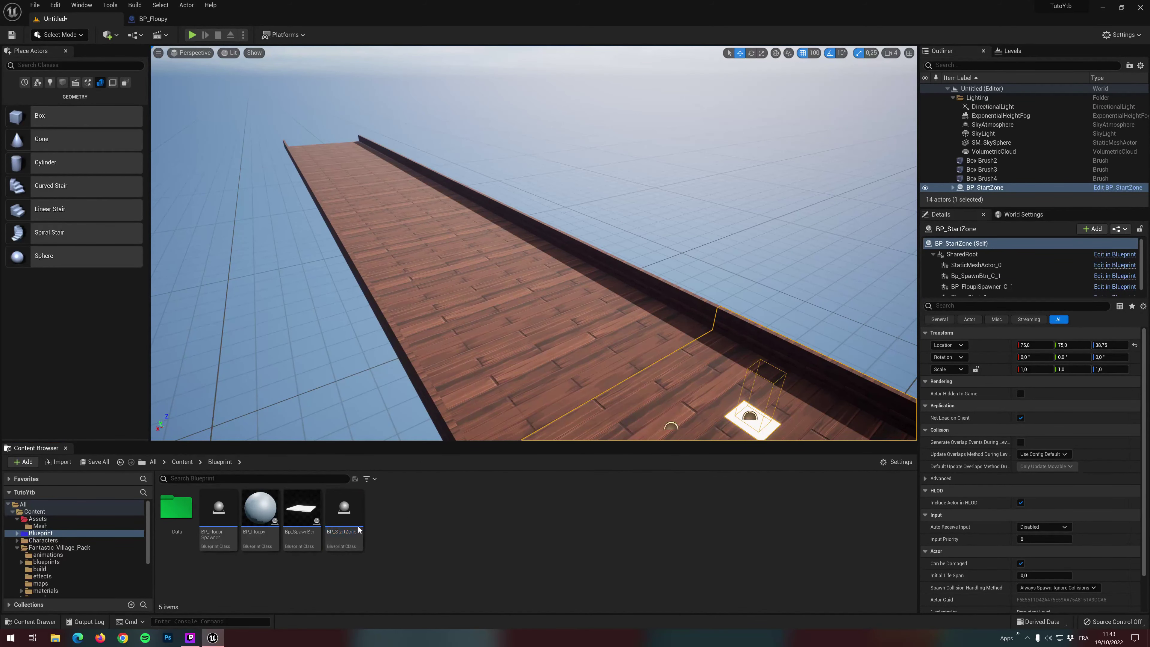
Create an Actor-based Blueprint class named BP_EndZone in the Blueprint folder
right_click(422, 522)
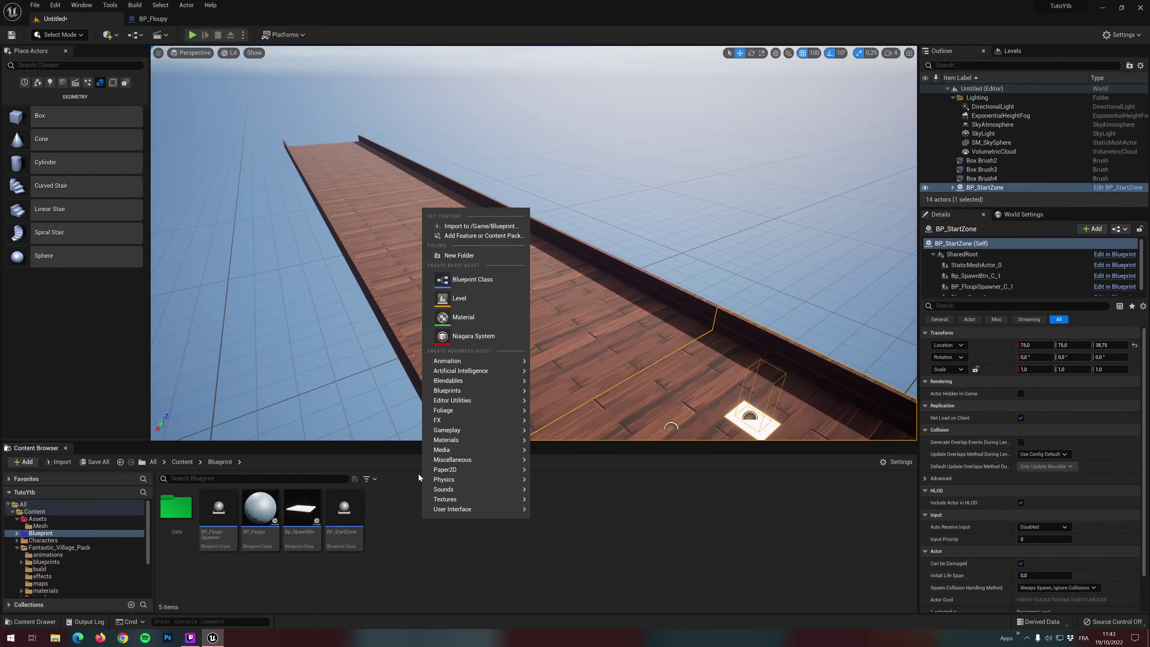
left_click(477, 281)
left_click(480, 228)
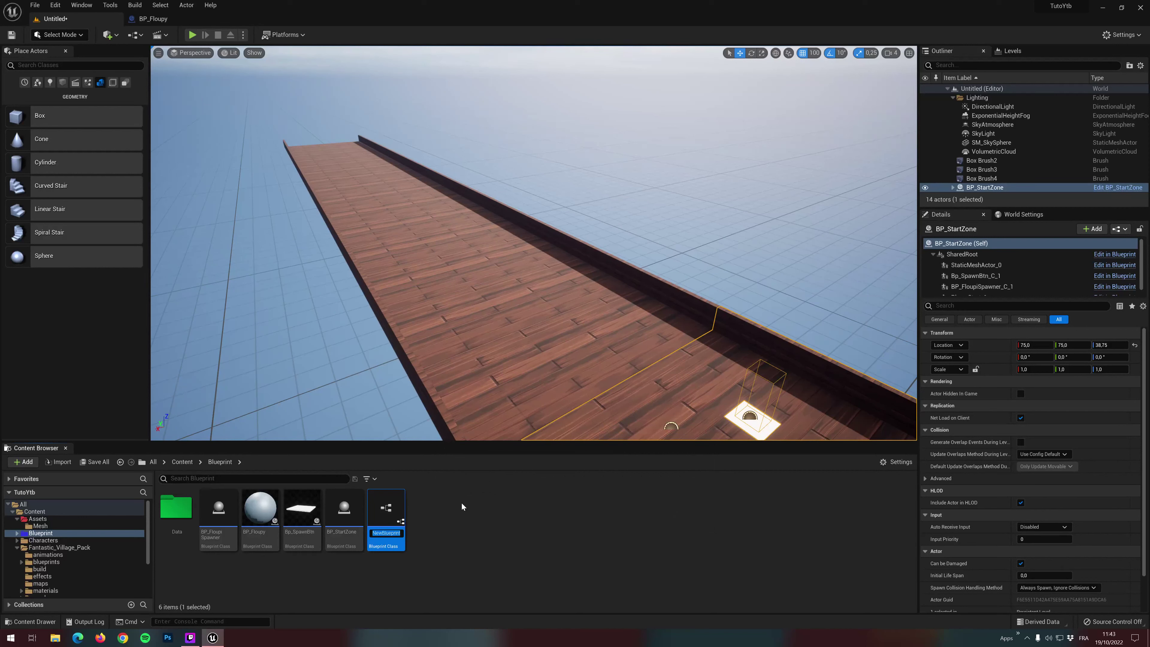
type("BP_EndZo")
type("ne")
key("Return")
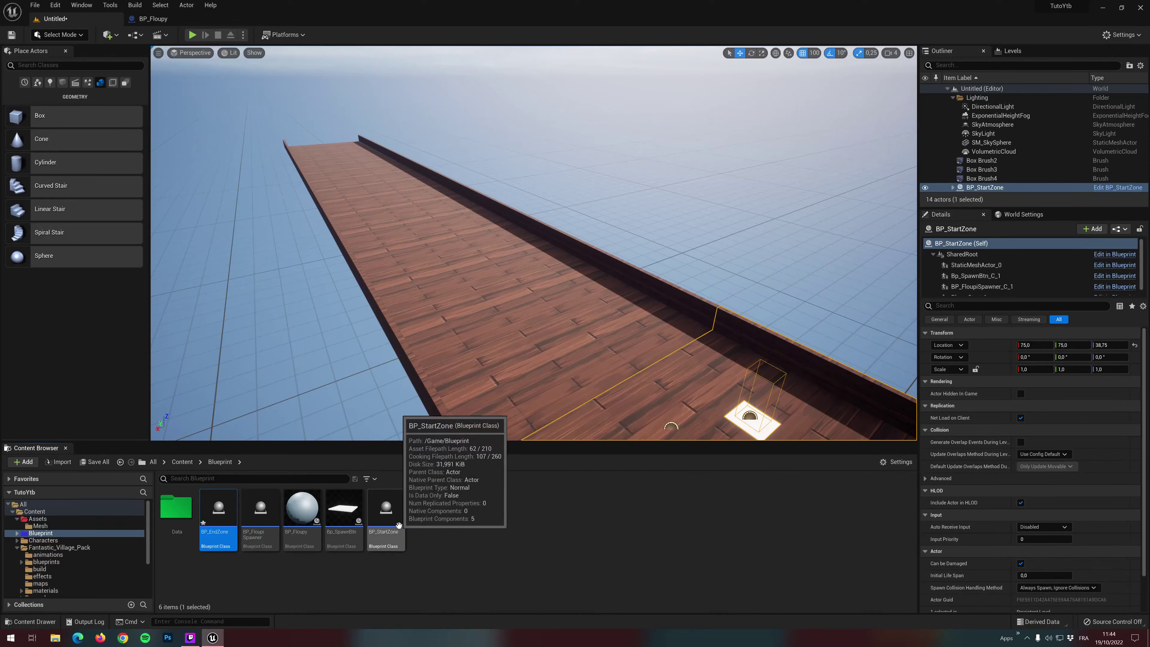
mouse_move(370, 384)
right_mouse_down()
mouse_move(344, 390)
mouse_move(755, 94)
right_mouse_up()
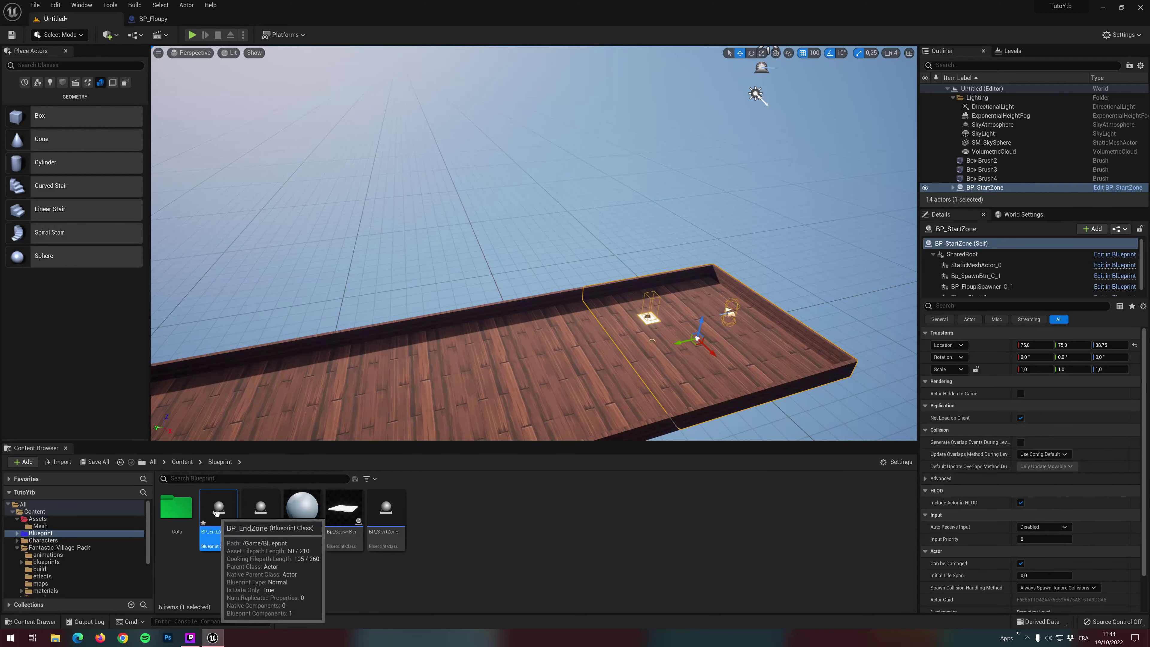
Open BP_EndZone and add a Static Mesh component named Floor
double_click(218, 510)
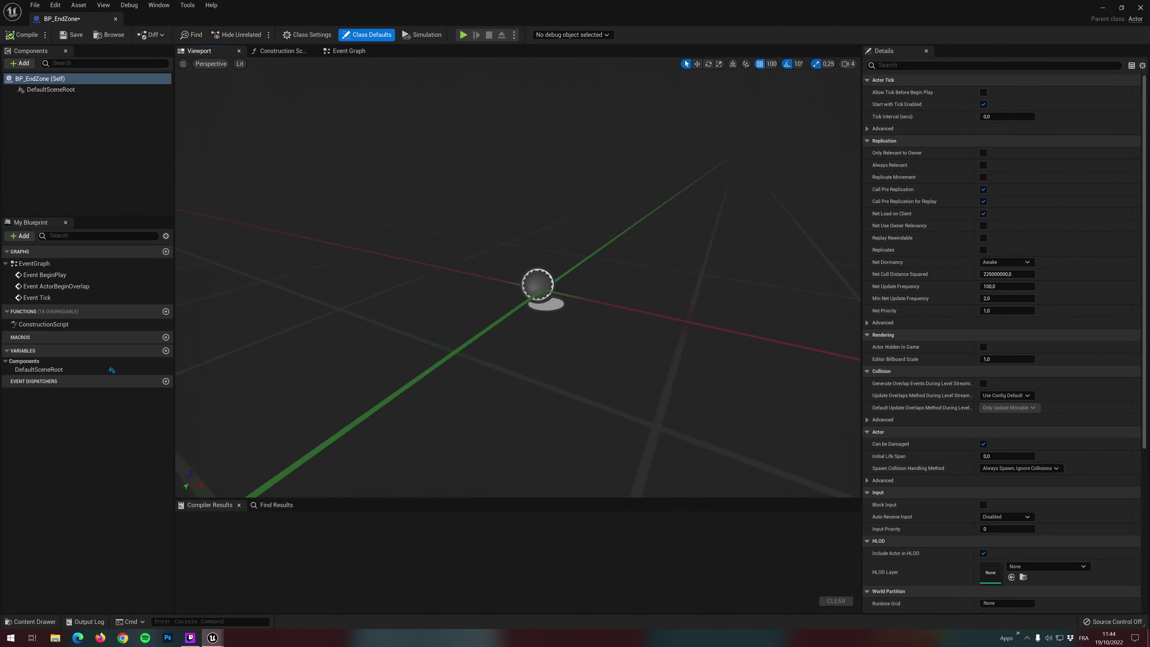
left_click(19, 63)
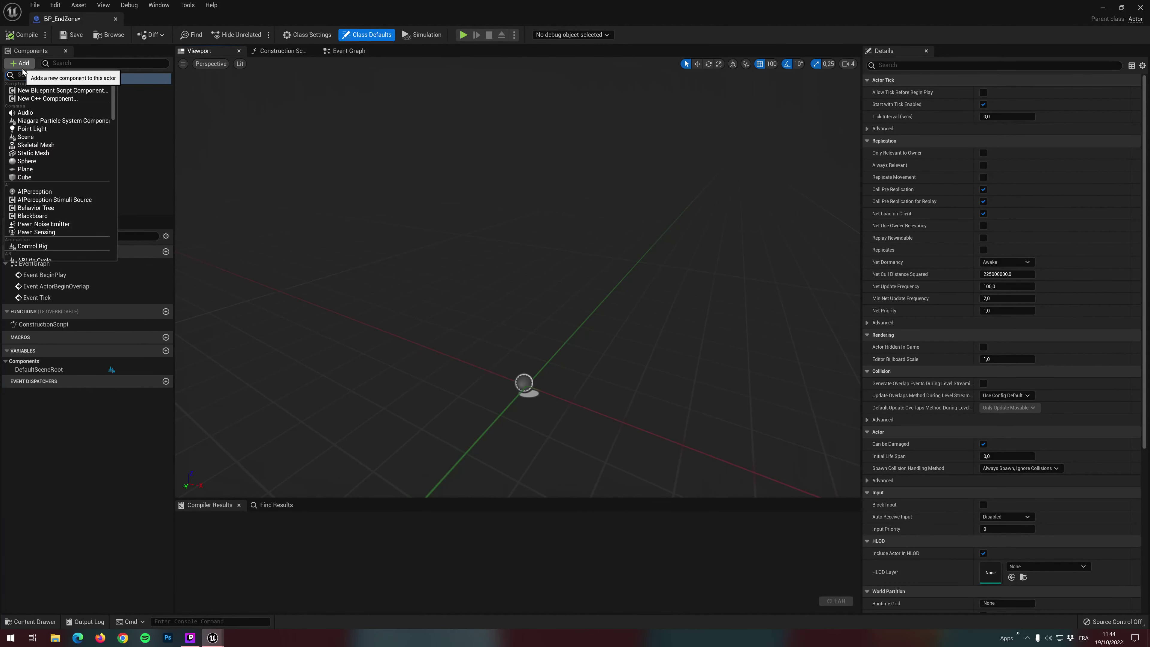
left_click(54, 153)
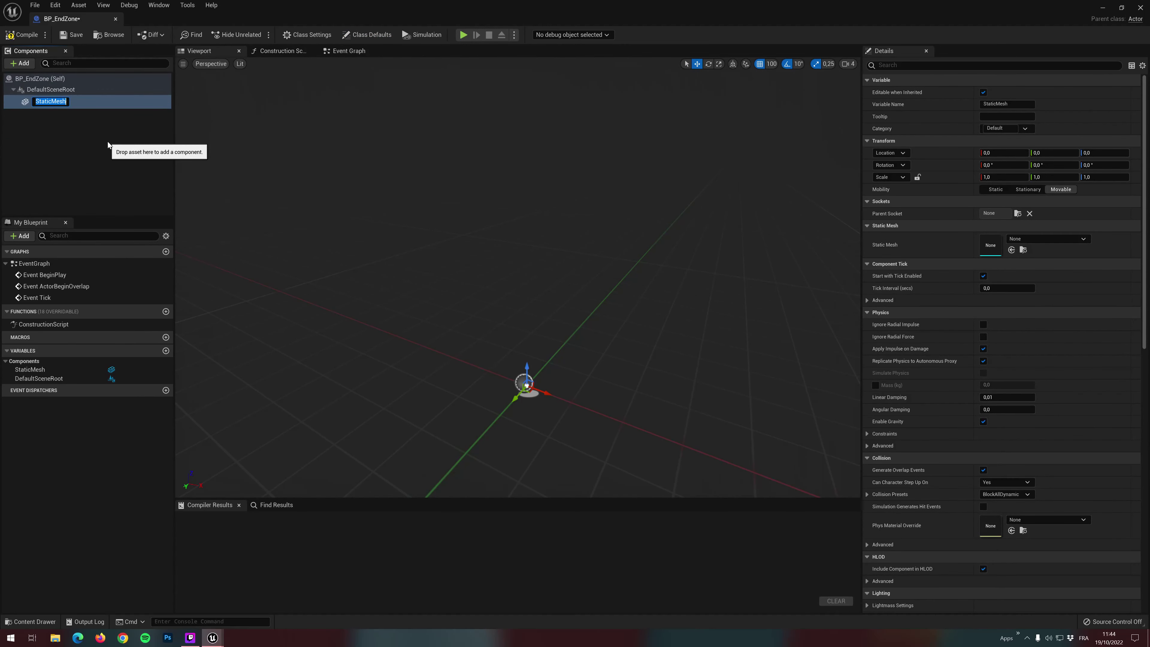
type("Floor")
key("Return")
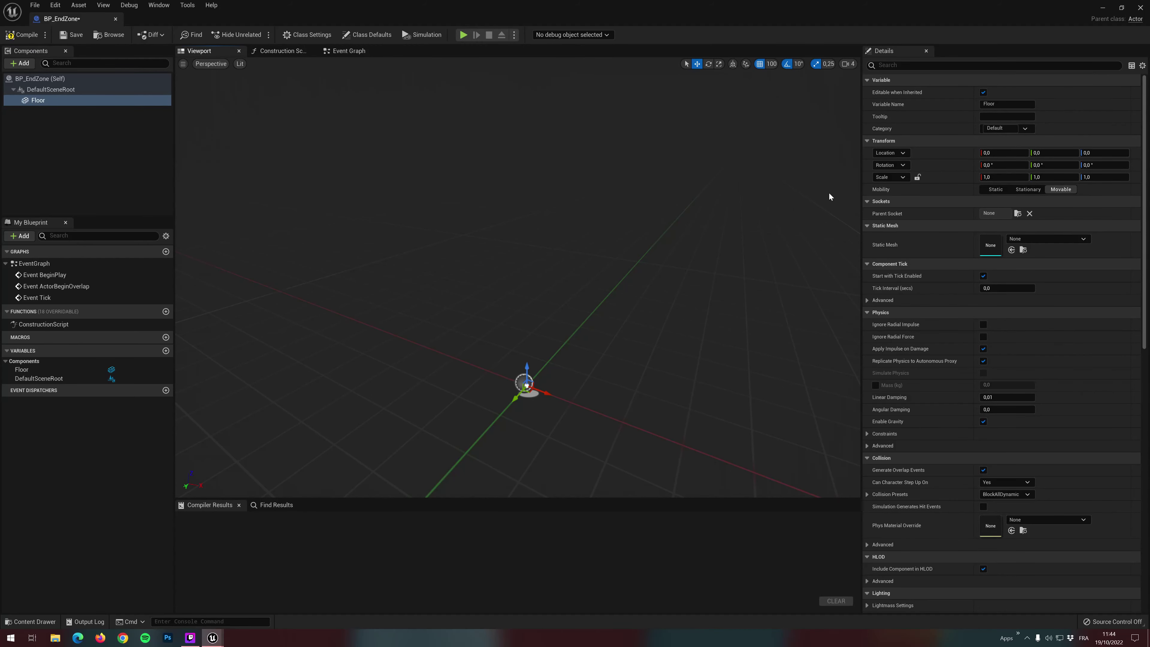
Give Floor the SM_StartMesh mesh and slide it to X 500
left_click(1027, 241)
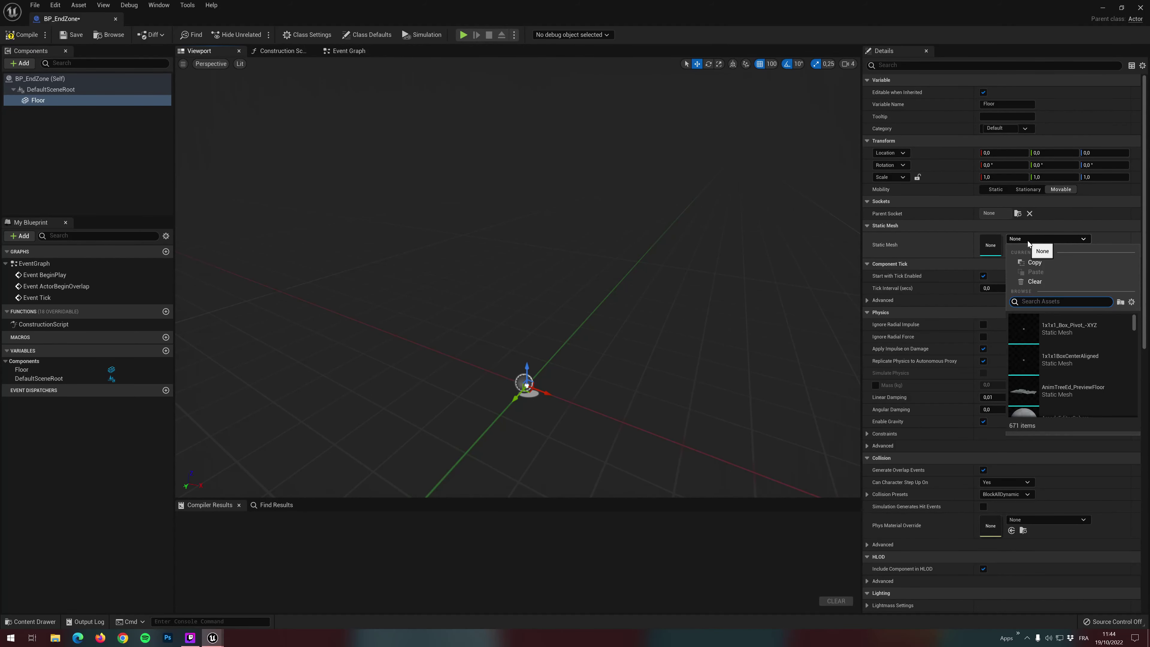
type("start")
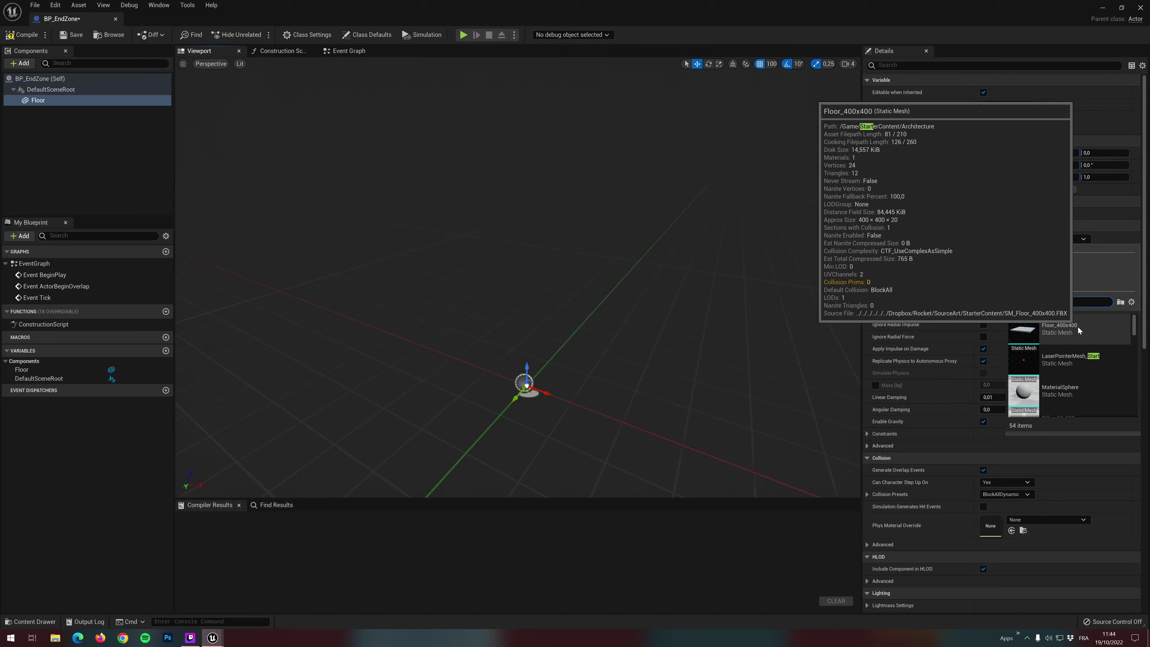
left_click(1077, 326)
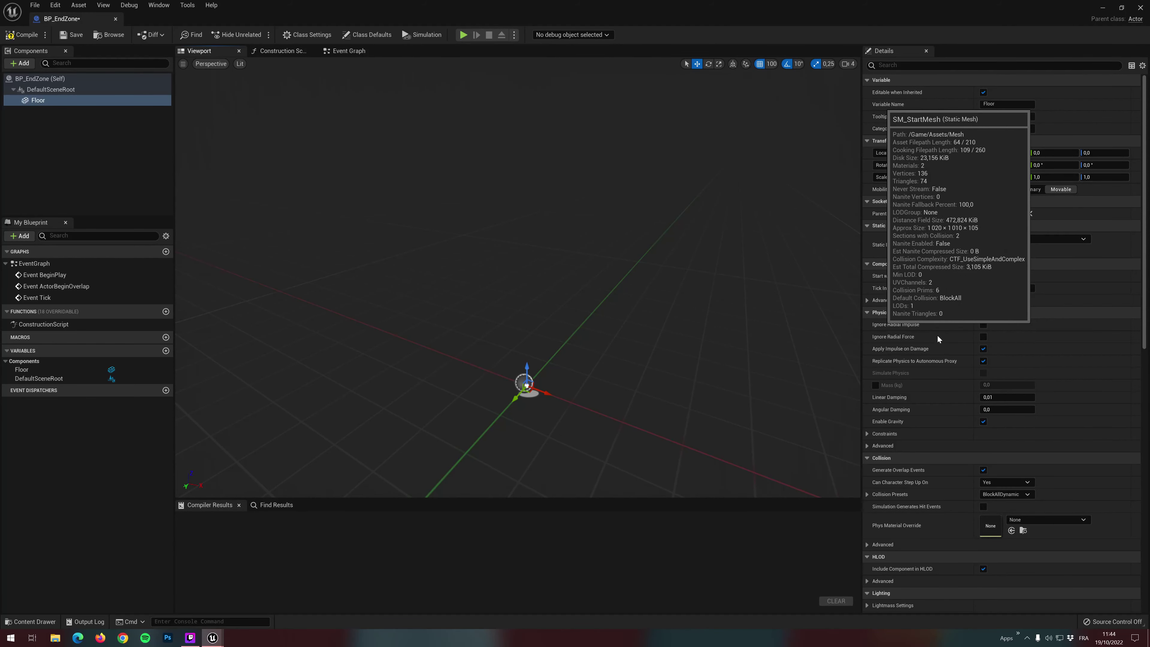
right_click_drag(607, 339, 618, 333)
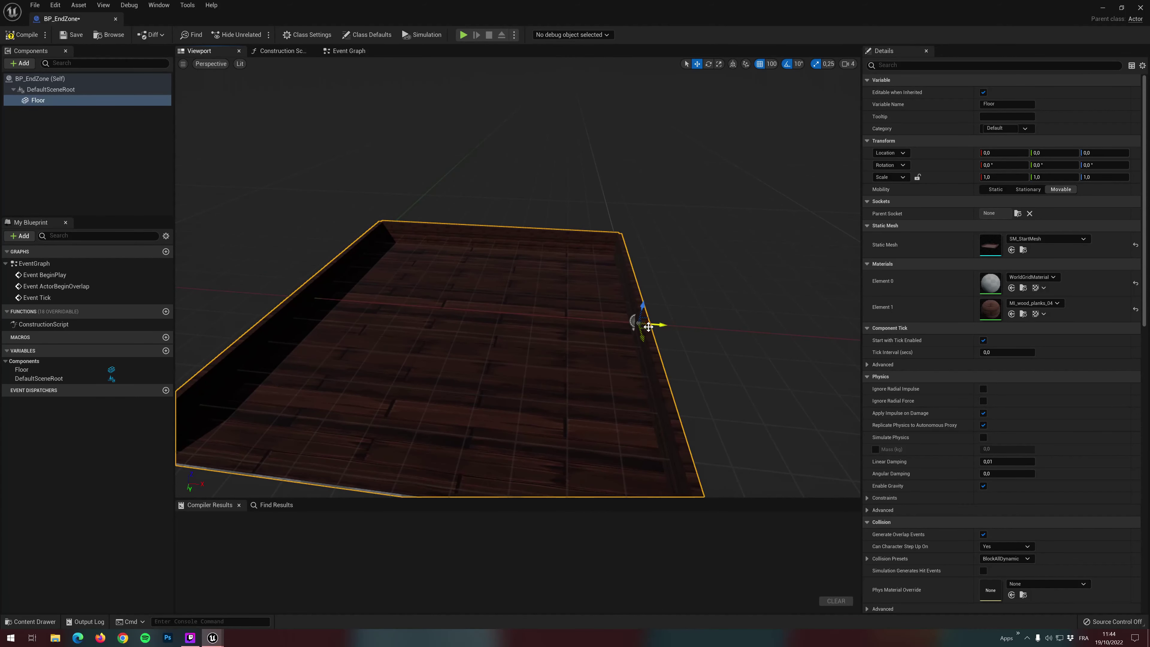
right_click_drag(661, 333, 568, 318)
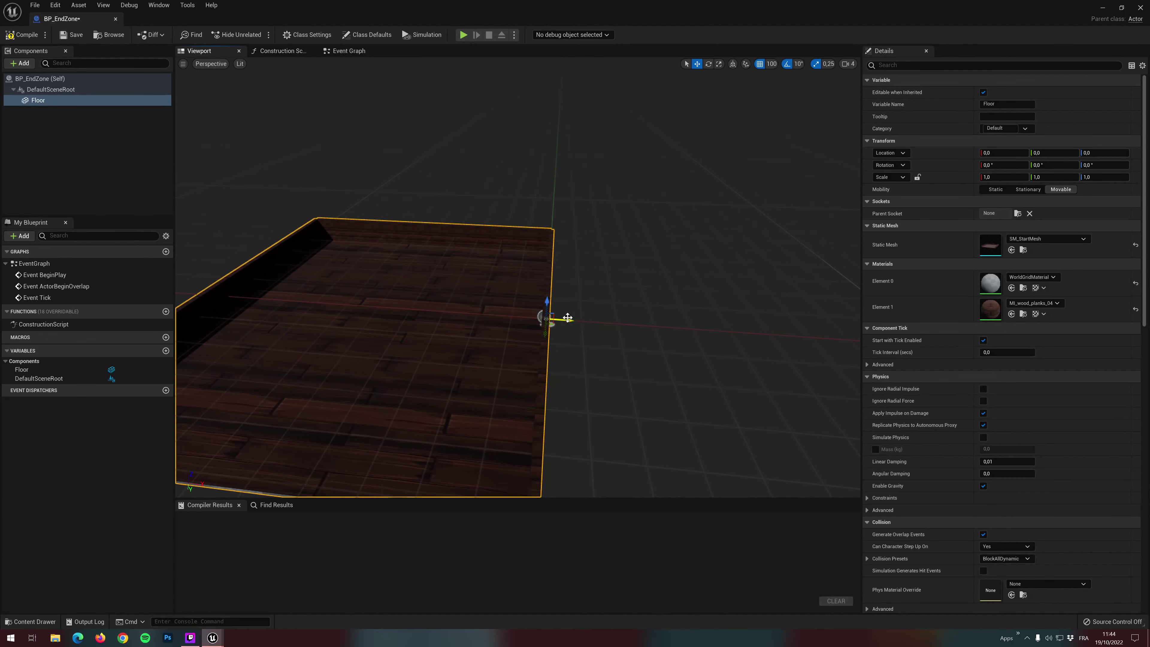
left_click_drag(569, 321, 775, 330)
right_click_drag(775, 331, 634, 327)
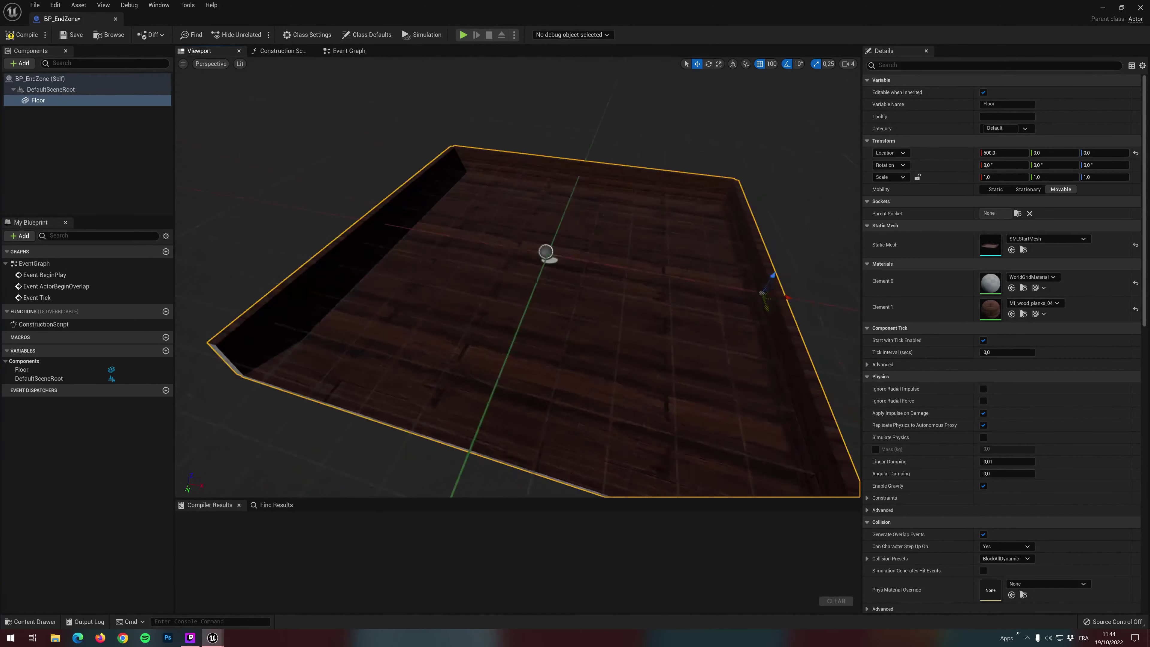
right_click_drag(635, 326, 664, 349)
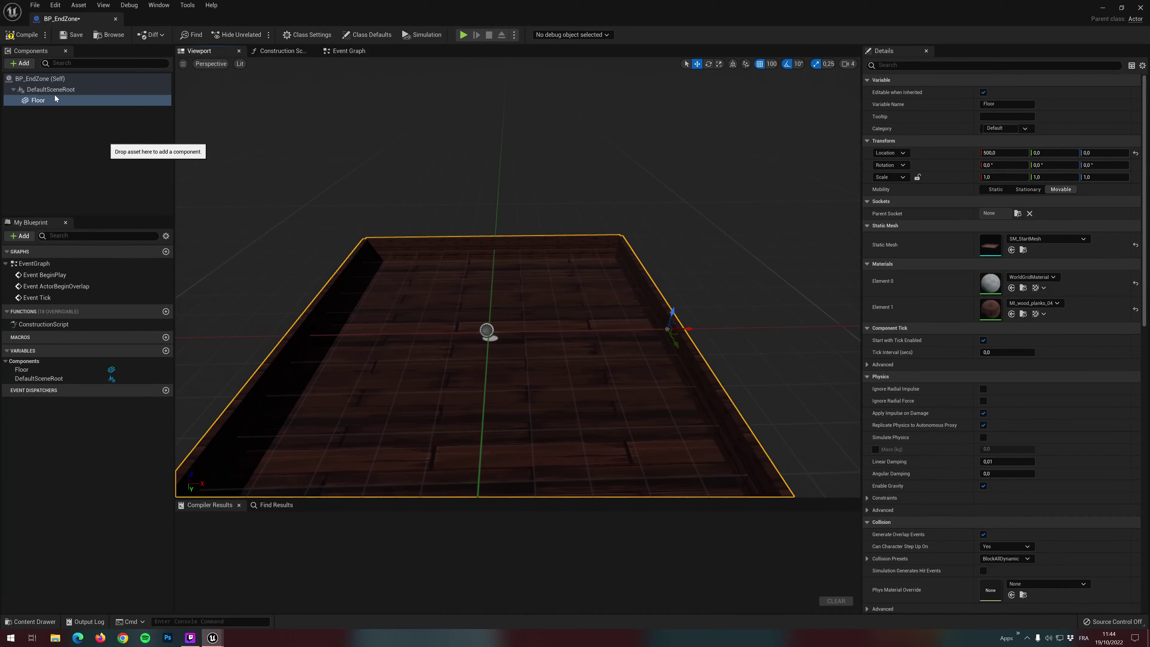
Compile BP_EndZone and add a Cube component under Floor
left_click(23, 34)
left_click(23, 63)
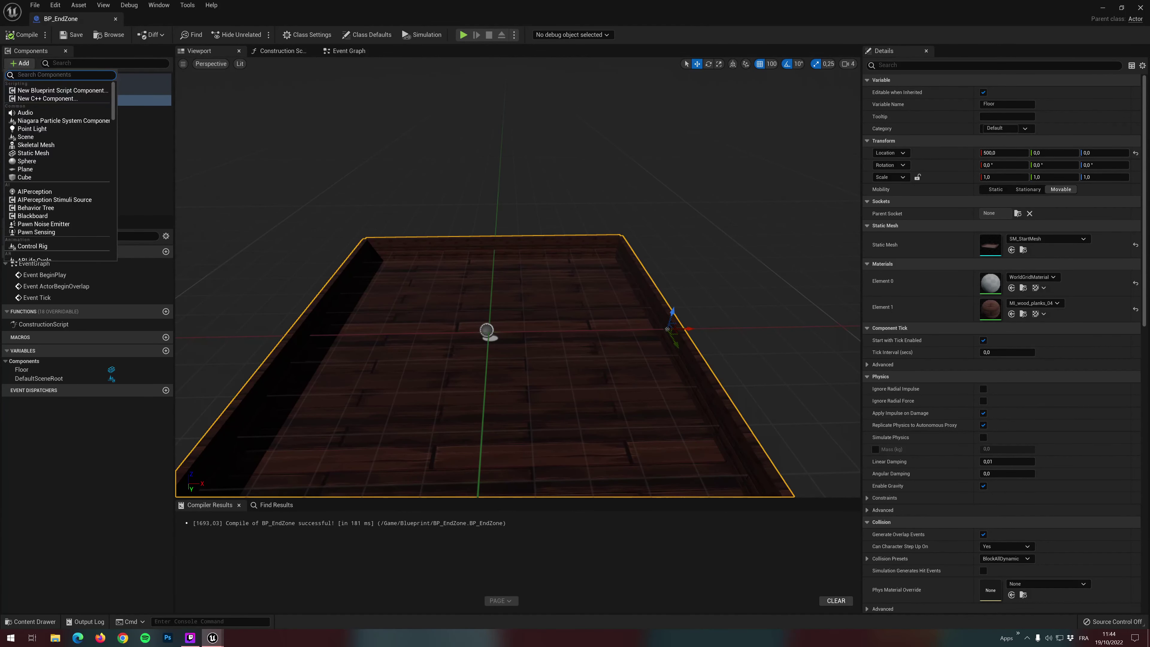
left_click(30, 177)
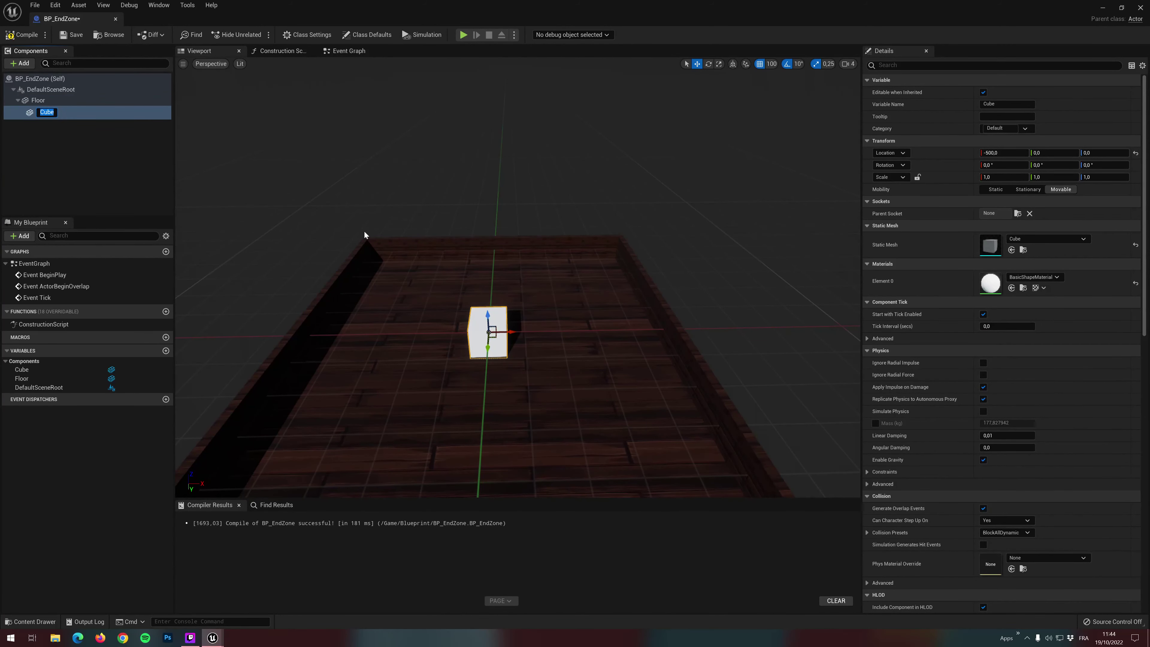
mouse_move(473, 280)
left_mouse_down("alt")
mouse_move(601, 297)
mouse_move(433, 375)
mouse_move(588, 358)
left_mouse_up("alt")
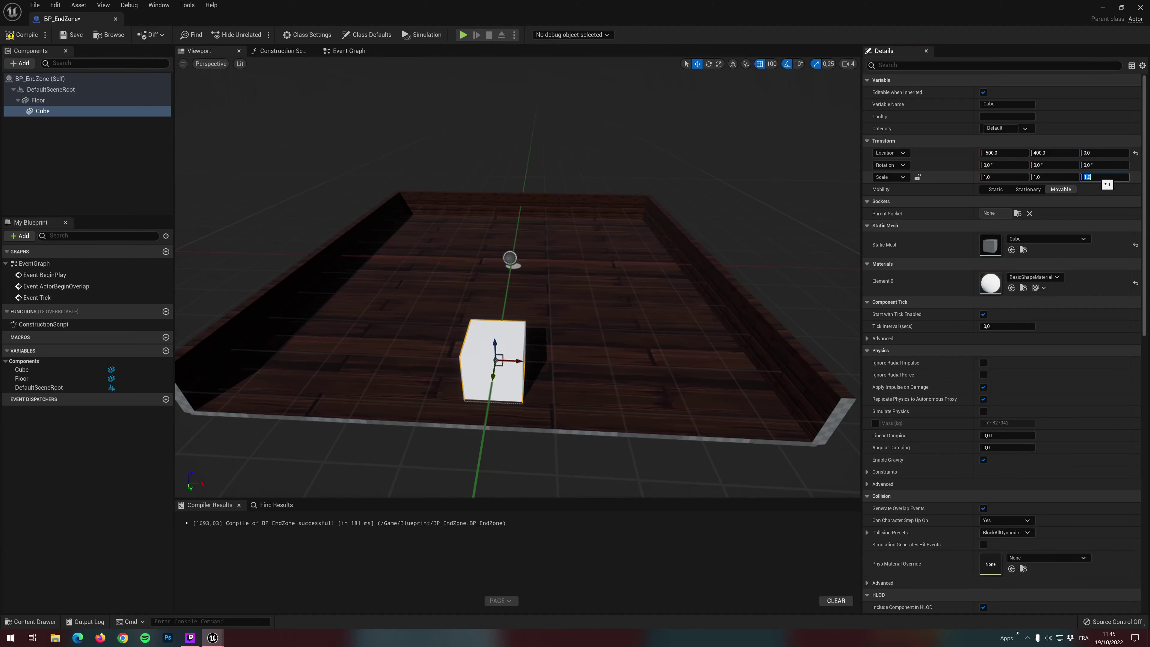
left_click(1105, 177)
type("0,01")
Flatten the Cube to a thin plate, sink it to Z -45, and set X scale 10
key("Return")
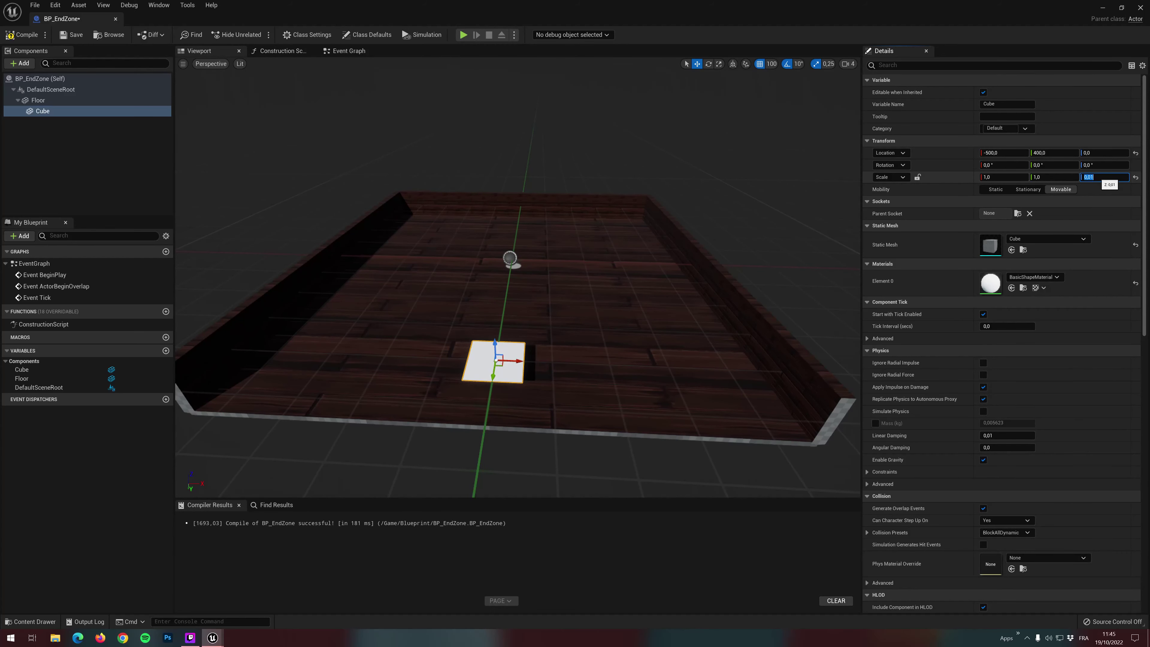
right_click_drag(714, 277, 714, 253)
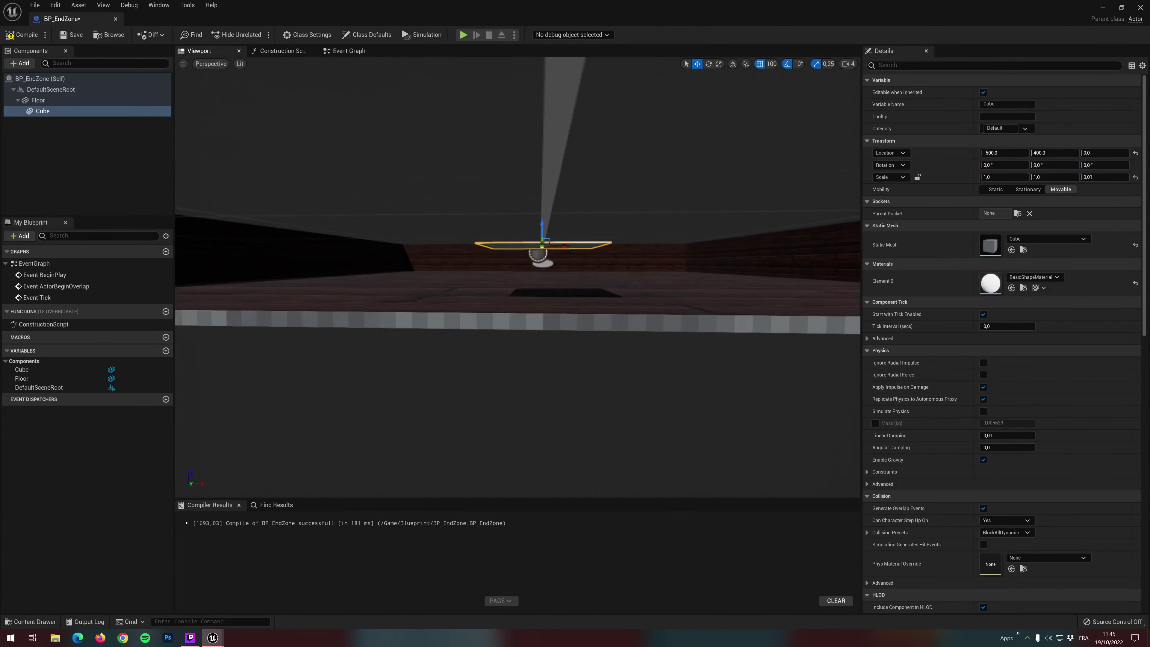
right_click_drag(561, 236, 561, 262)
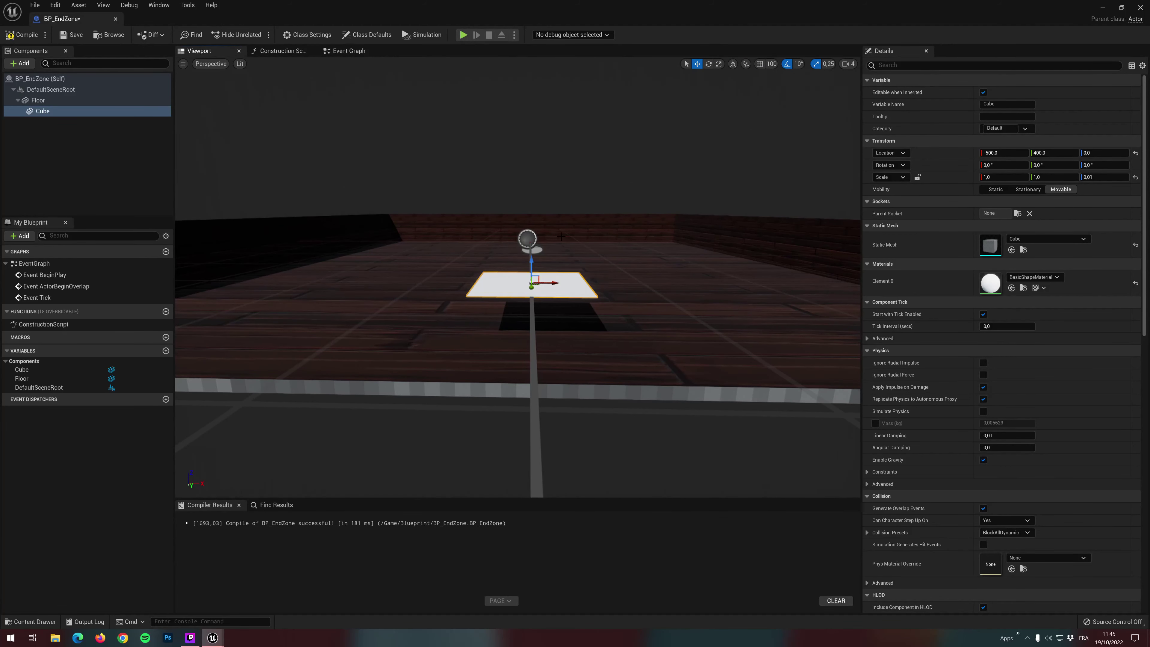
left_click_drag(533, 262, 531, 311)
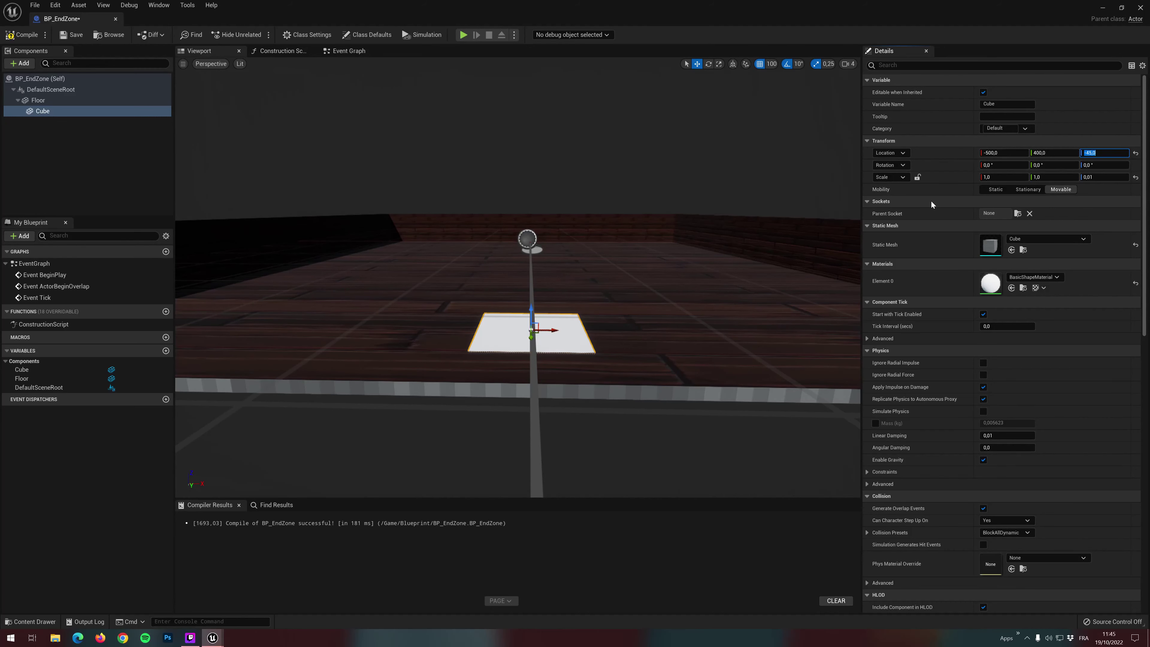
left_click(1007, 176)
type("10")
key("Return")
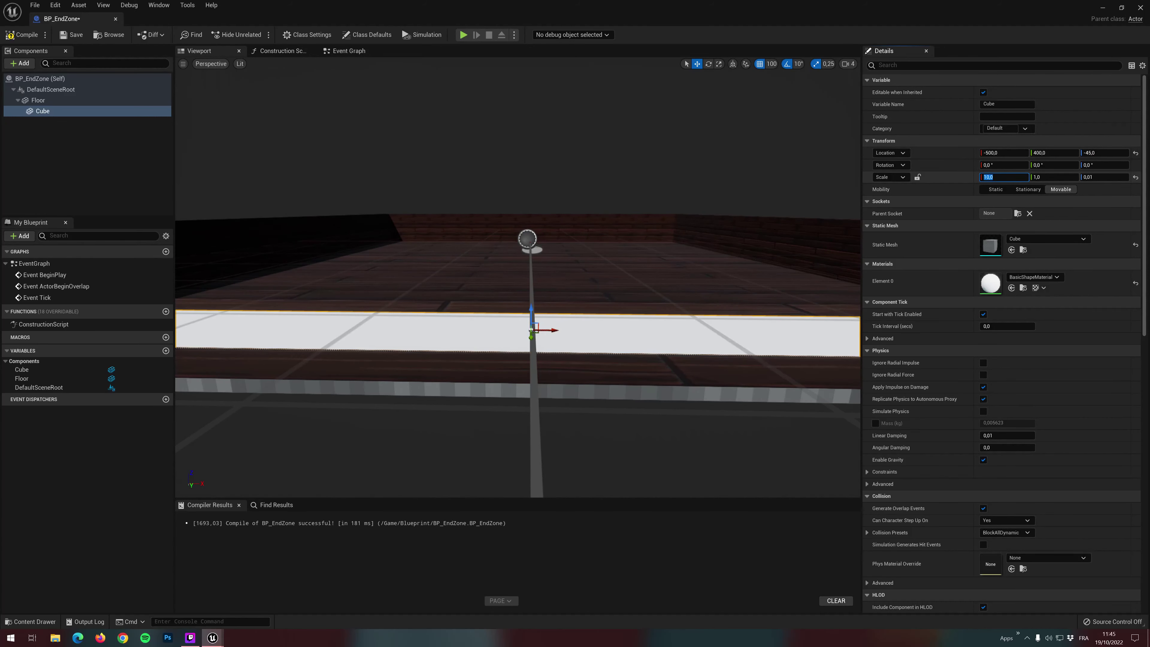
right_click_drag(518, 281, 517, 281)
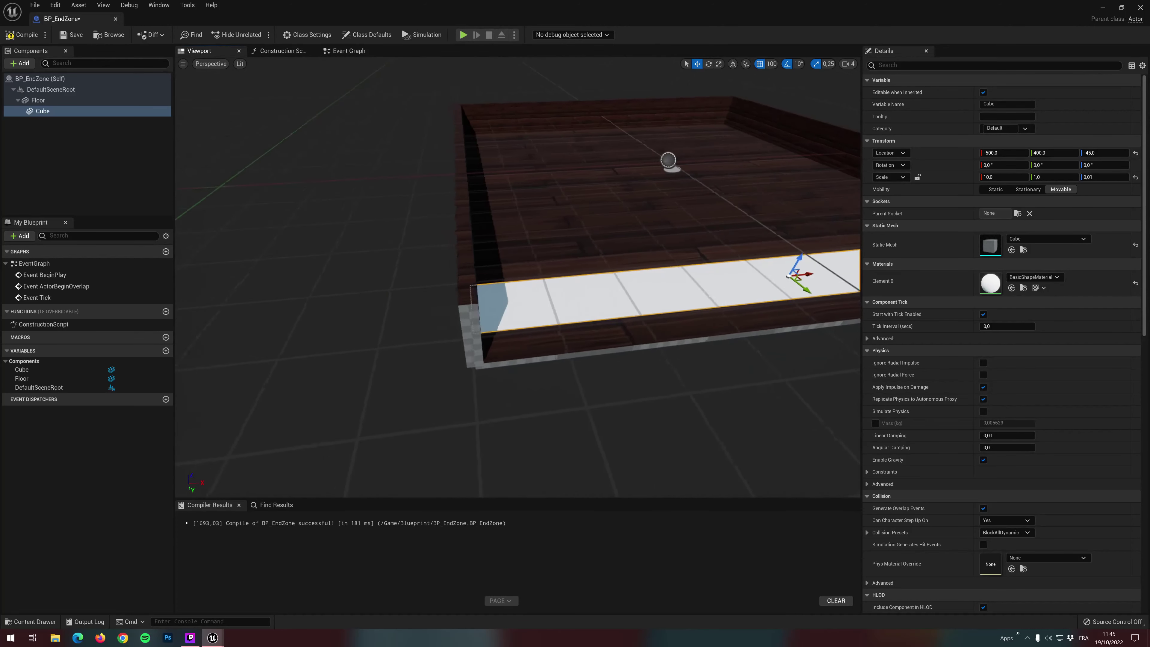
right_click_drag(726, 246, 726, 246)
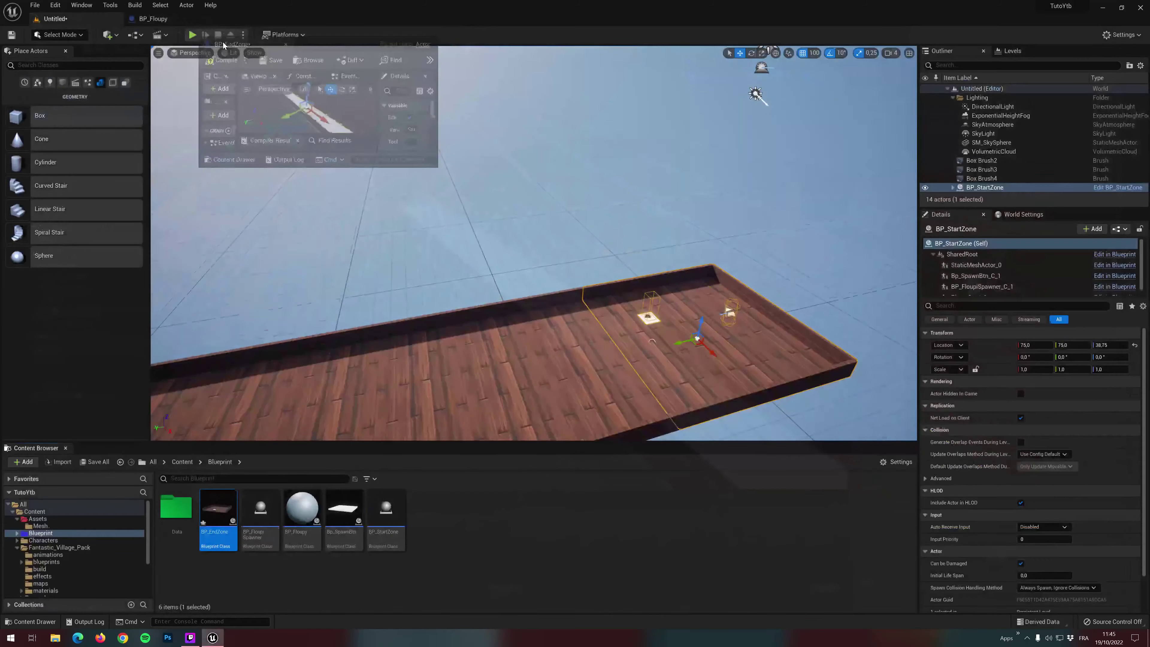
Dock the BP_EndZone editor and select MI_metal_01 in Fantastic_Village_Pack's materials folder
left_click_drag(130, 28, 252, 18)
left_click(77, 18)
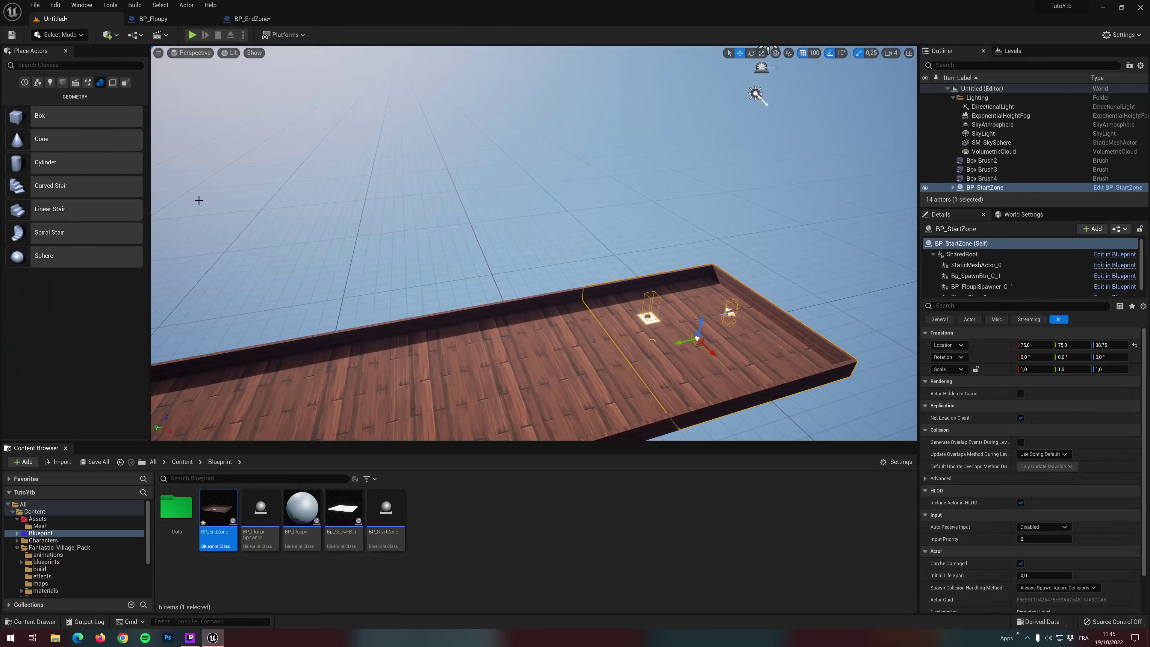
left_click(183, 462)
double_click(300, 512)
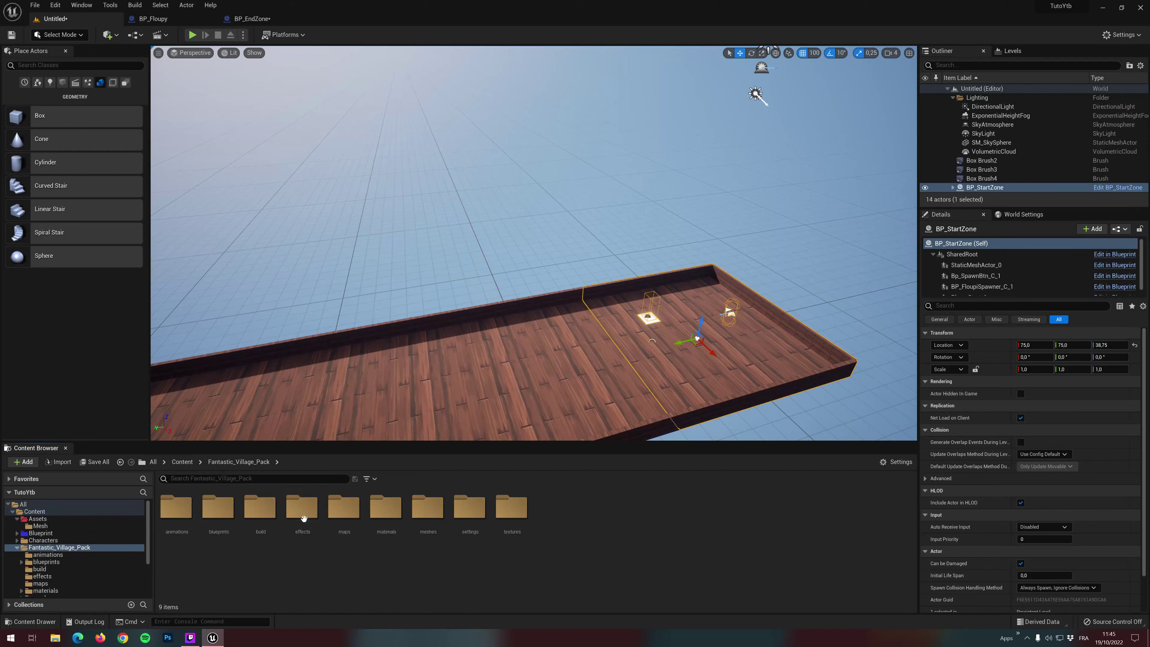
double_click(386, 510)
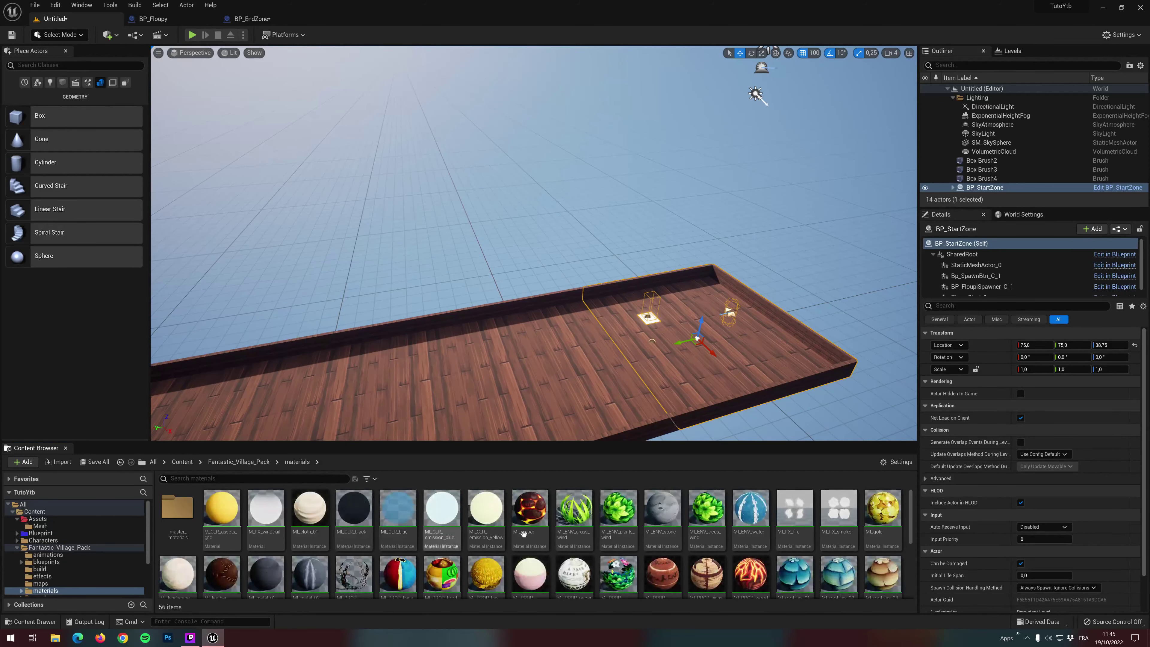
scroll(267, 557, "down", 1)
left_click(265, 551)
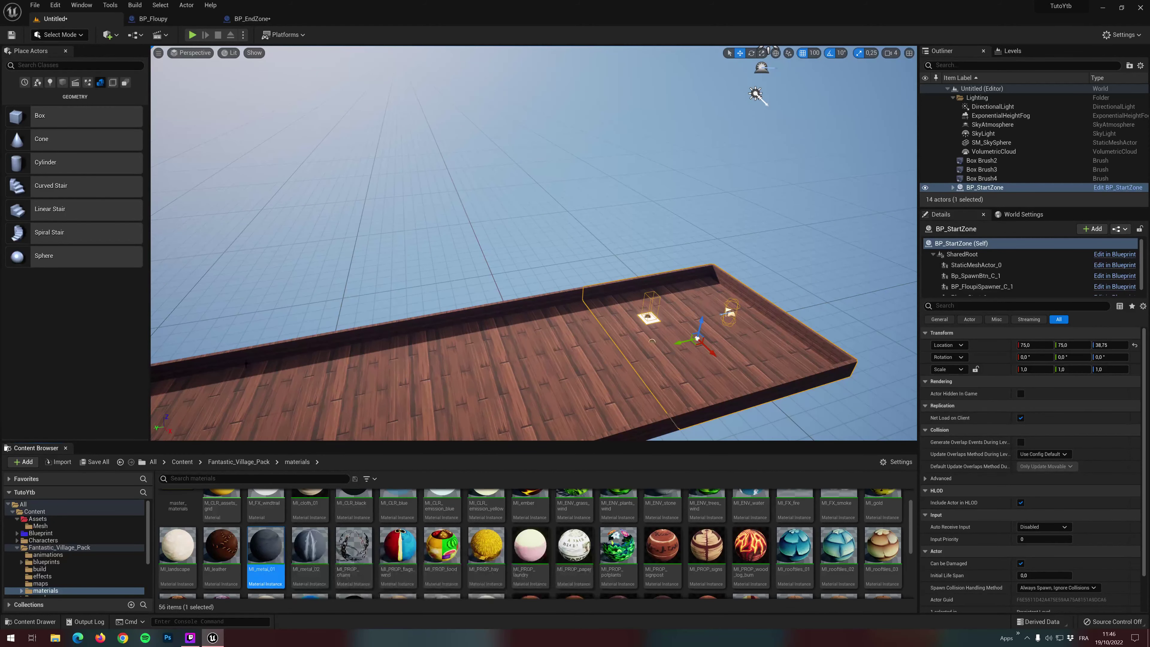
Assign MI_metal_01 to the Cube's Element 0 material slot
left_click(252, 19)
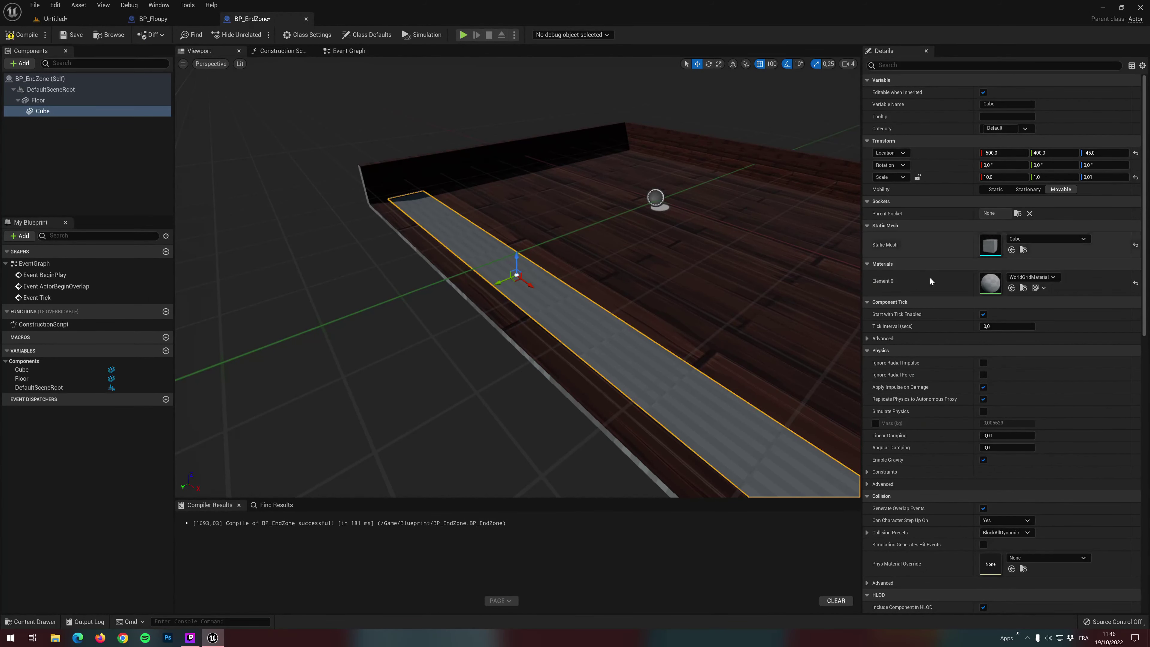
left_click(1012, 289)
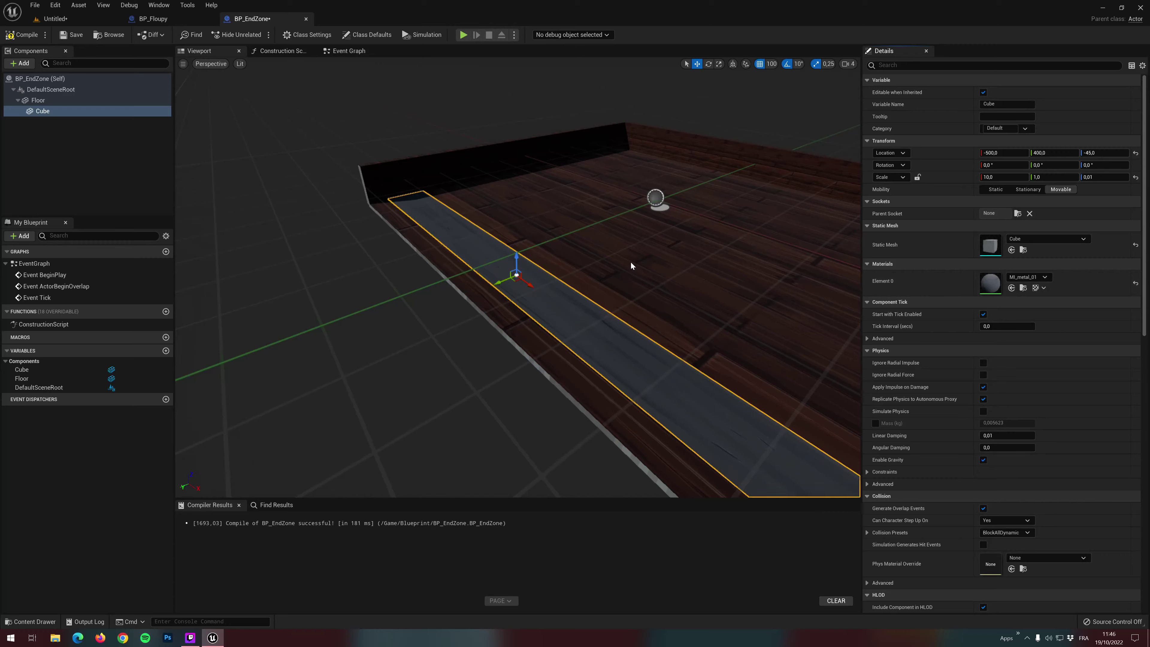
mouse_move(630, 263)
right_mouse_down()
mouse_move(566, 272)
mouse_move(534, 254)
mouse_move(511, 302)
right_mouse_up()
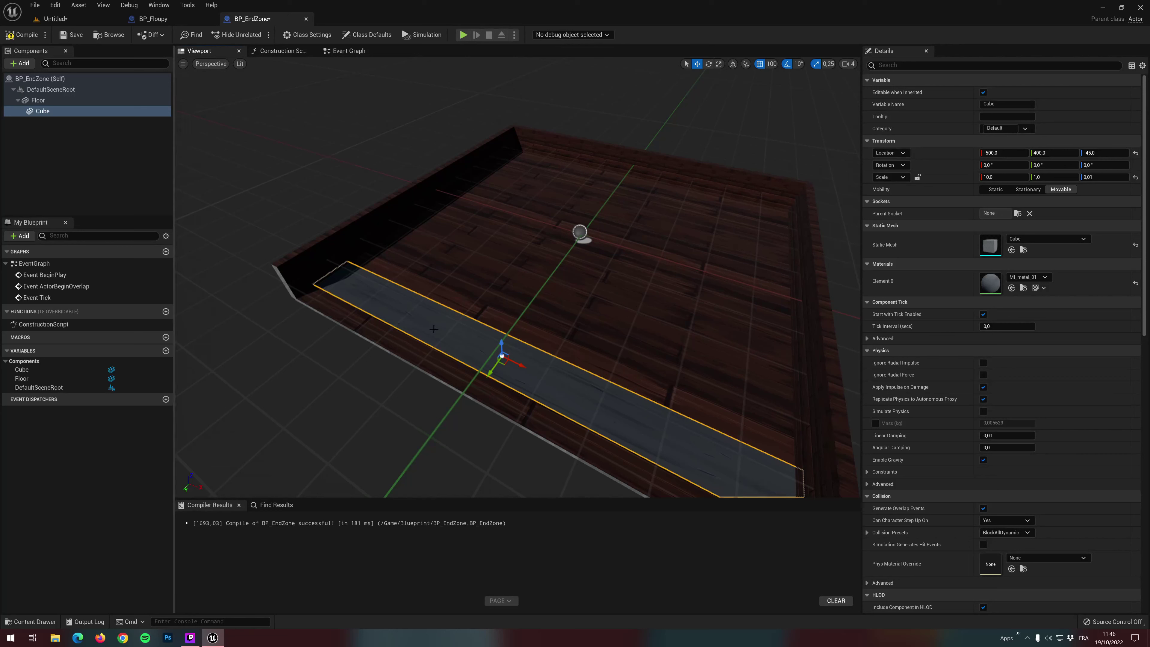
left_click(52, 111)
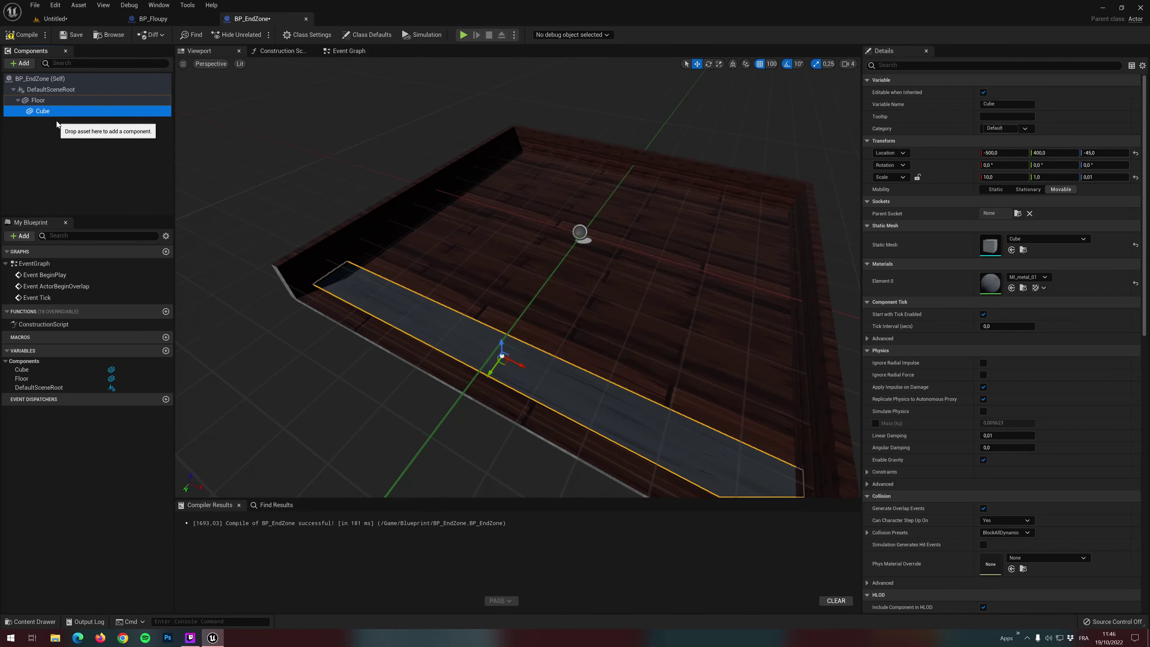
Add a Box Collision under the Cube and set its location to 0, 0, 0
left_click(21, 63)
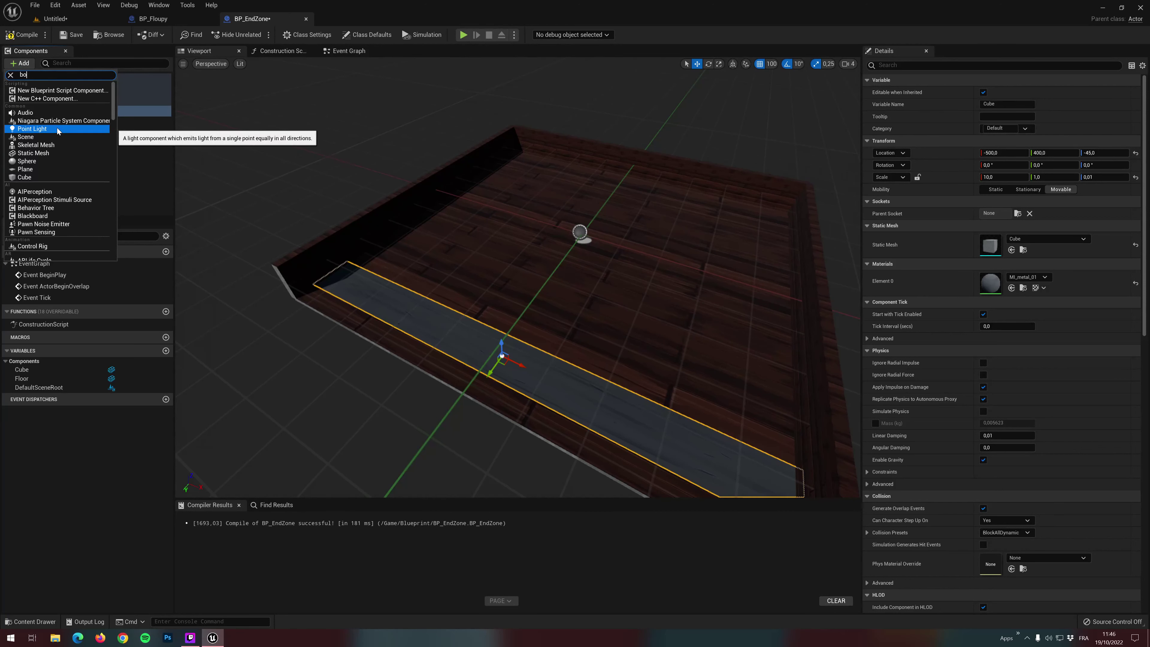
type("box")
left_click(28, 91)
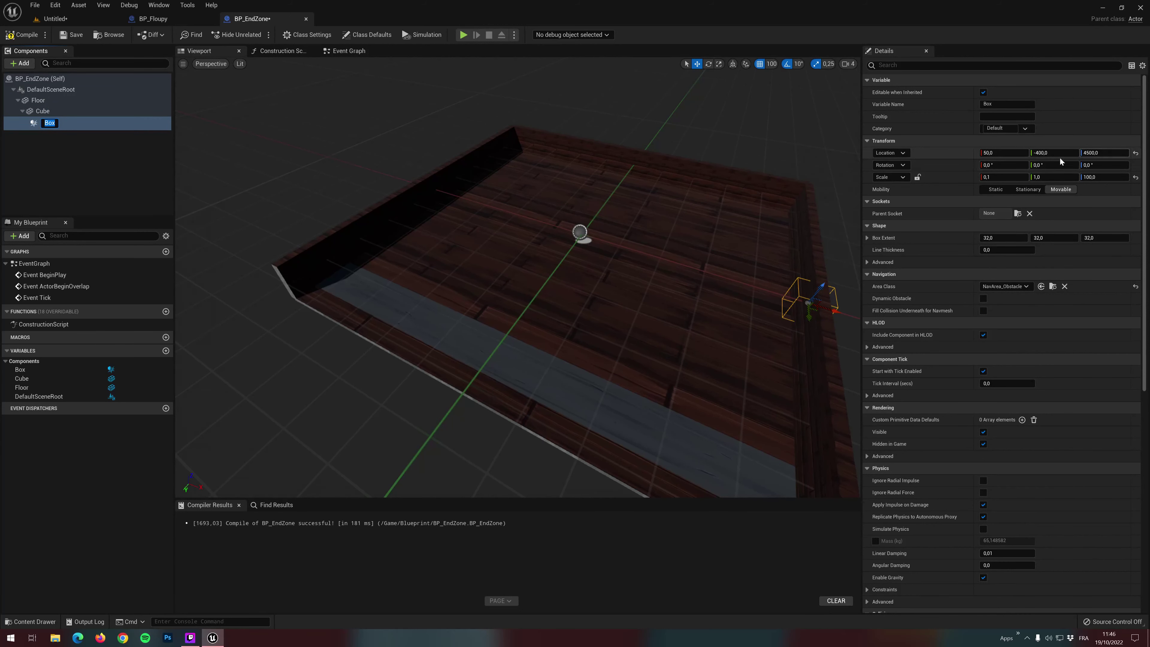
left_click(1103, 152)
type("0")
left_click(1050, 153)
type("0")
left_click(1003, 153)
type("0")
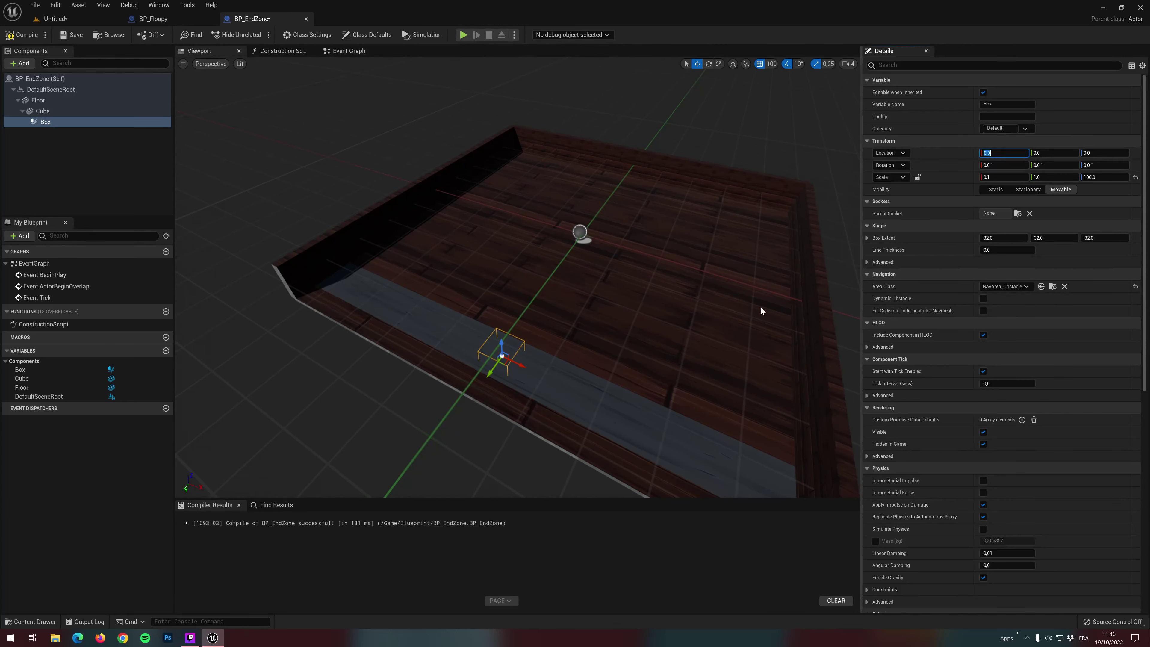
Set the Box Extent to 500, 50, 200
left_click(989, 237)
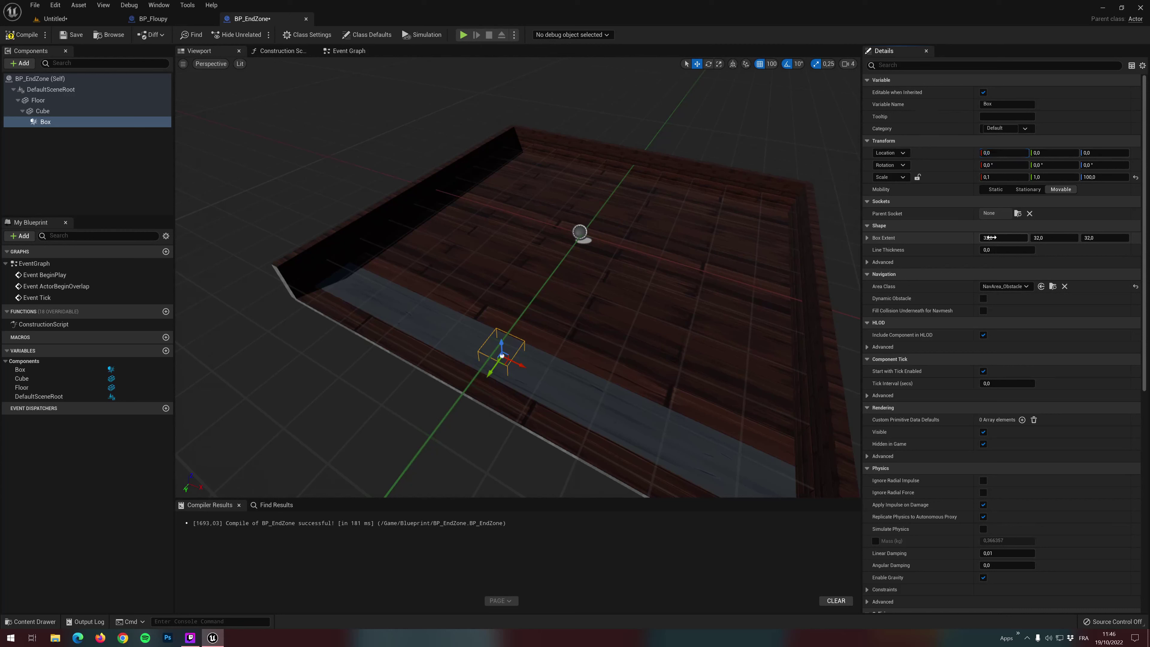
type("500")
key("Return")
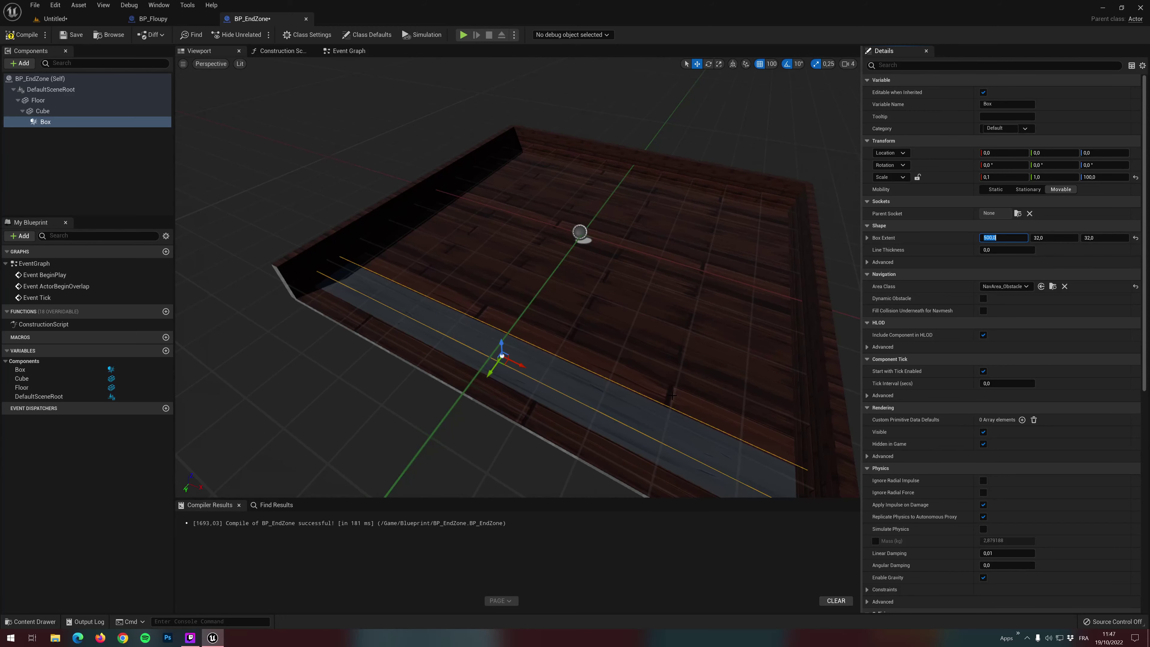
right_click_drag(672, 396, 627, 362)
left_click(1054, 238)
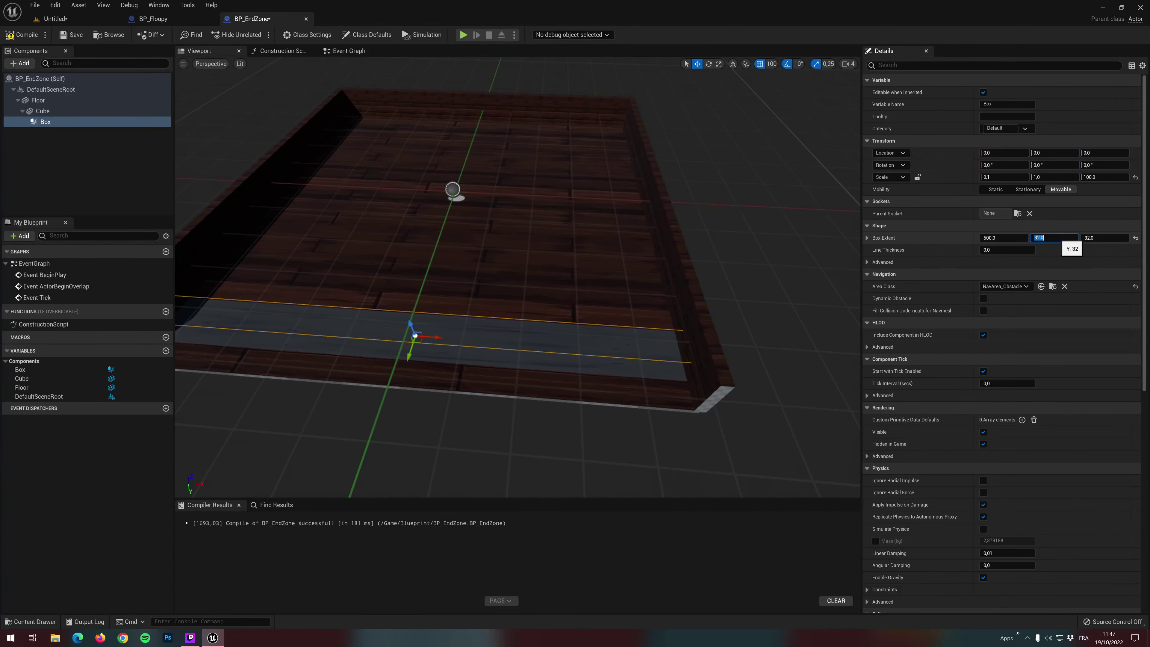
right_click_drag(521, 272, 588, 254)
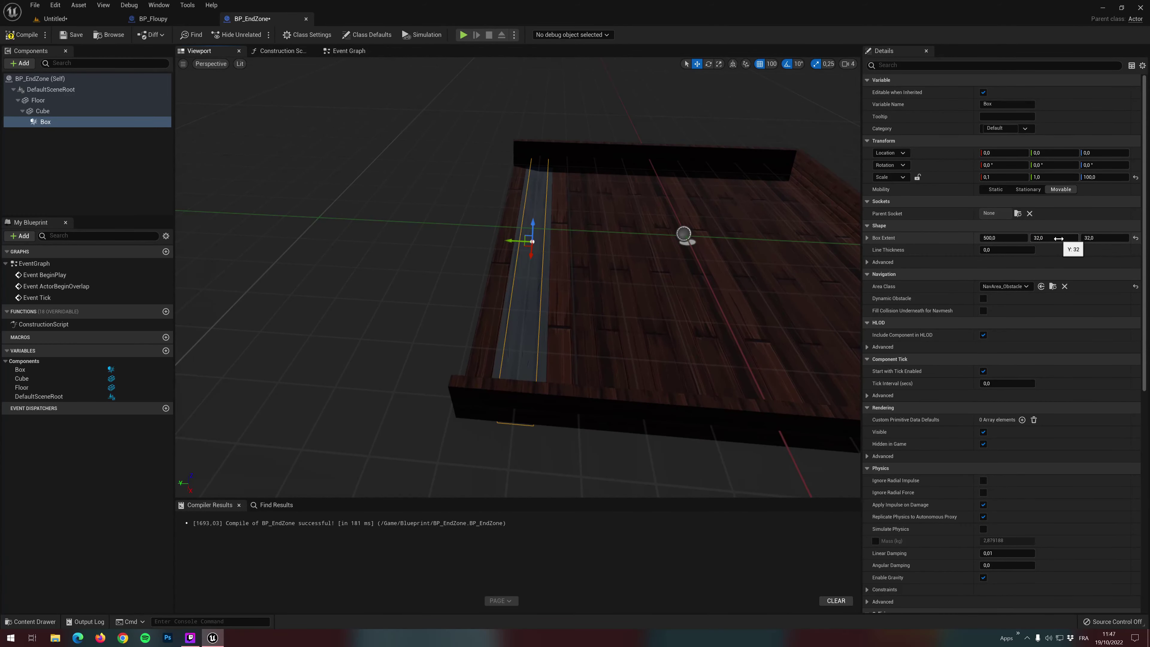
type("50")
key("Return")
key("Tab")
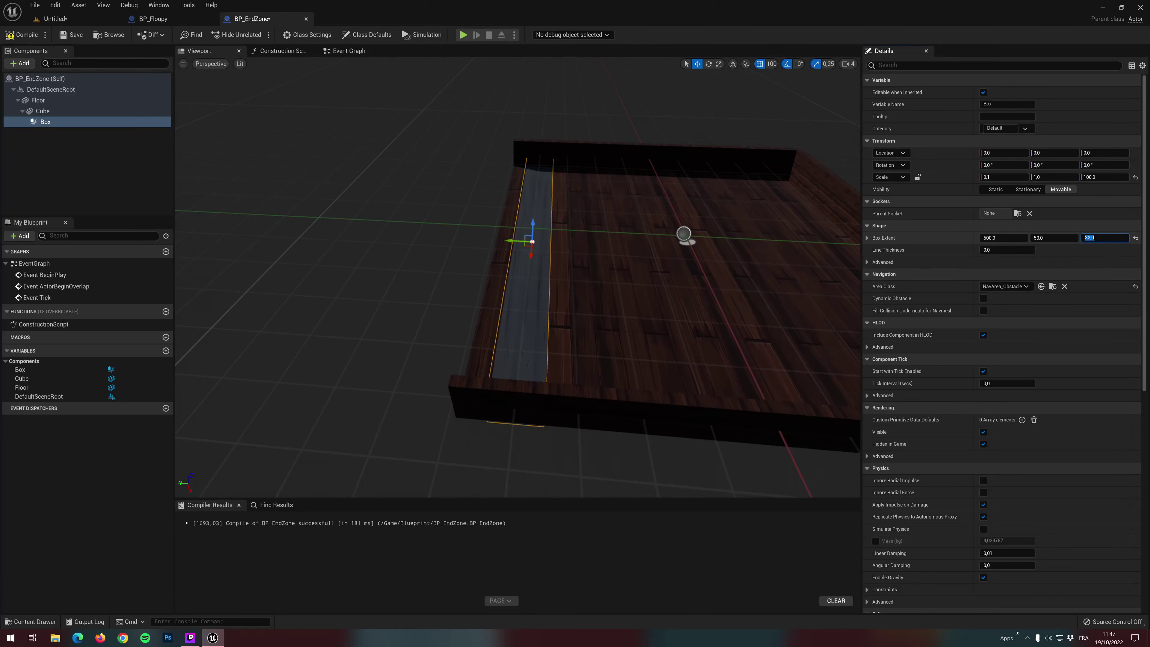
type("200")
key("Return")
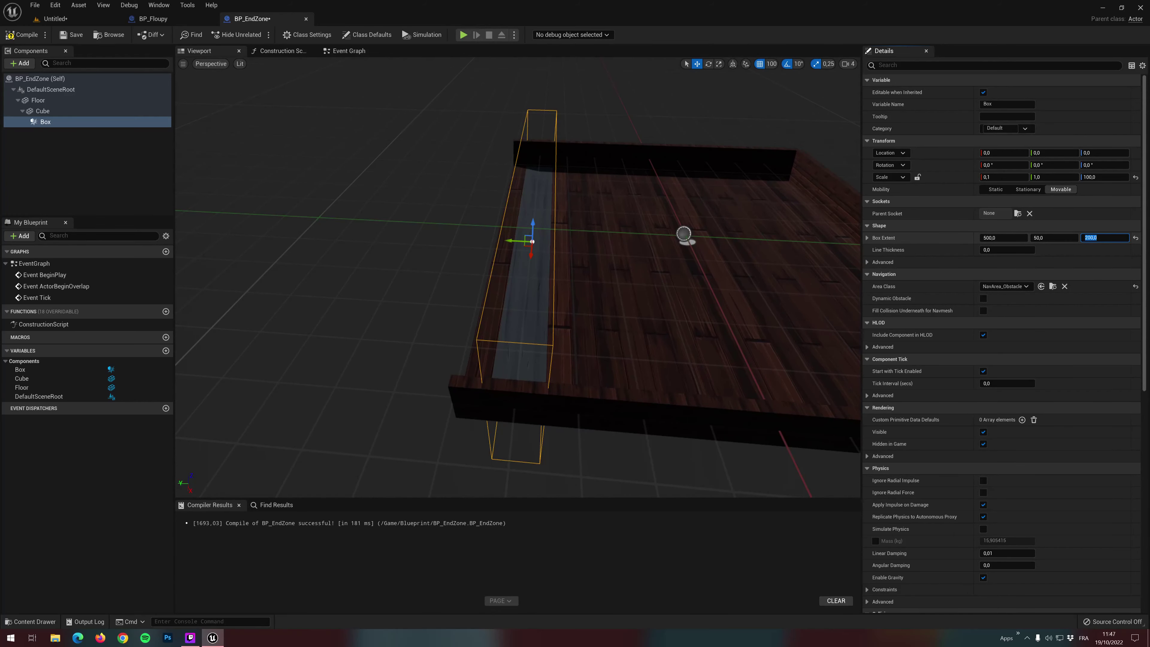
Raise the collision box to Z 20000 and compile the blueprint
left_click_drag(634, 272, 453, 254)
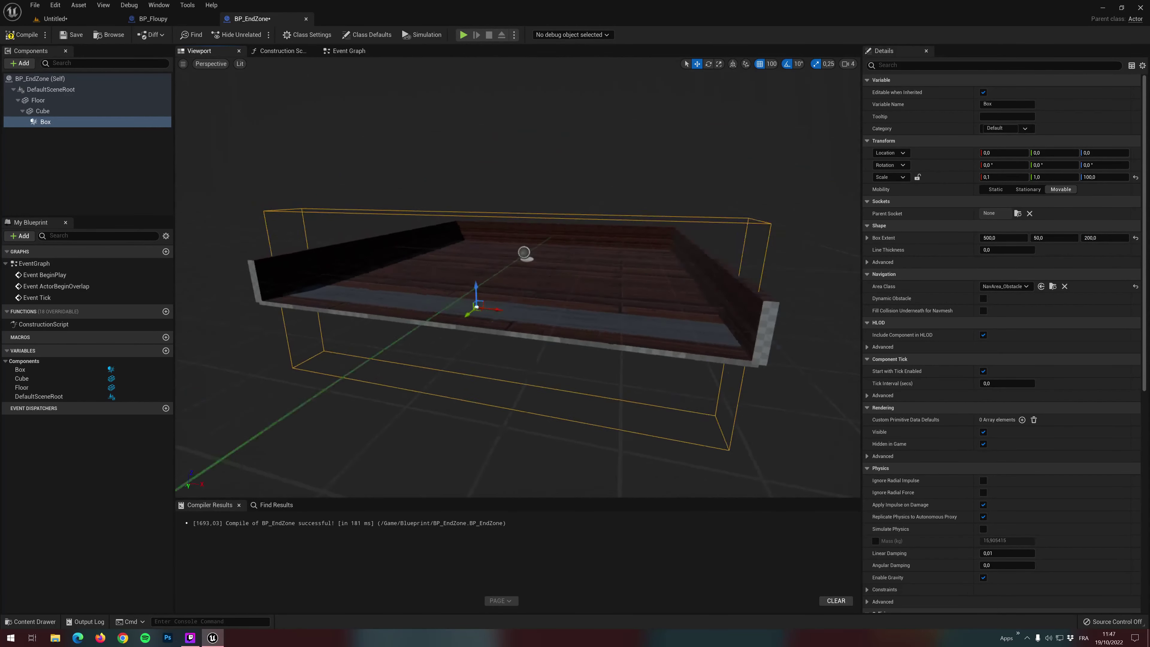
left_click_drag(565, 290, 561, 183)
mouse_move(561, 183)
right_mouse_down()
mouse_move(453, 190)
mouse_move(246, 141)
right_mouse_up()
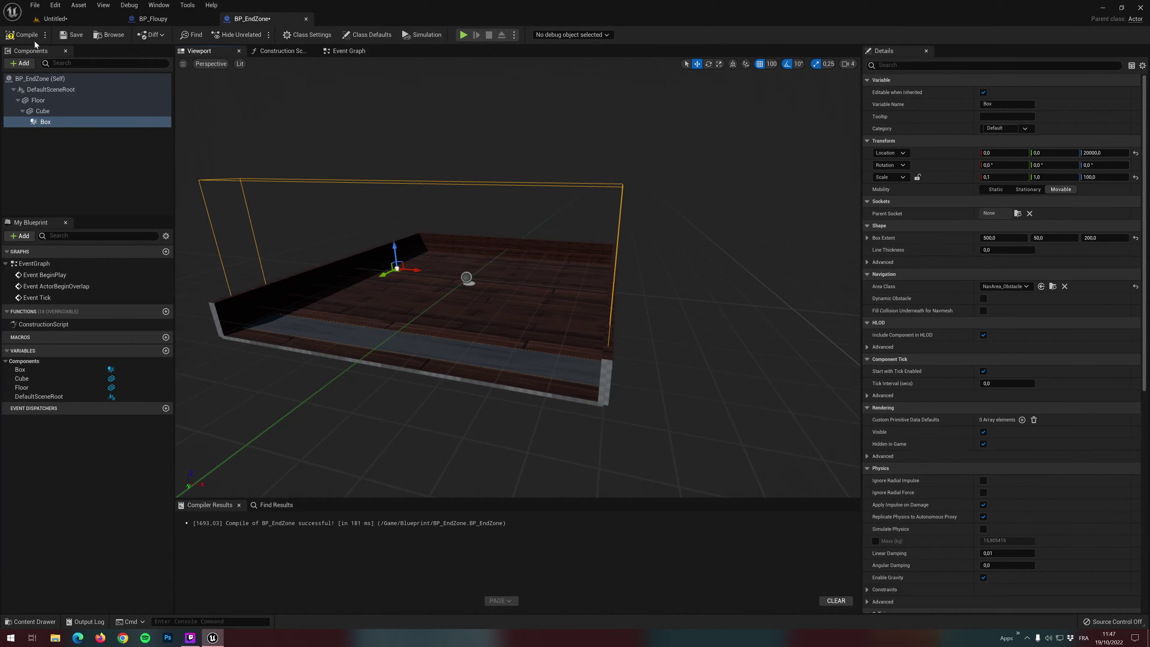
left_click(26, 36)
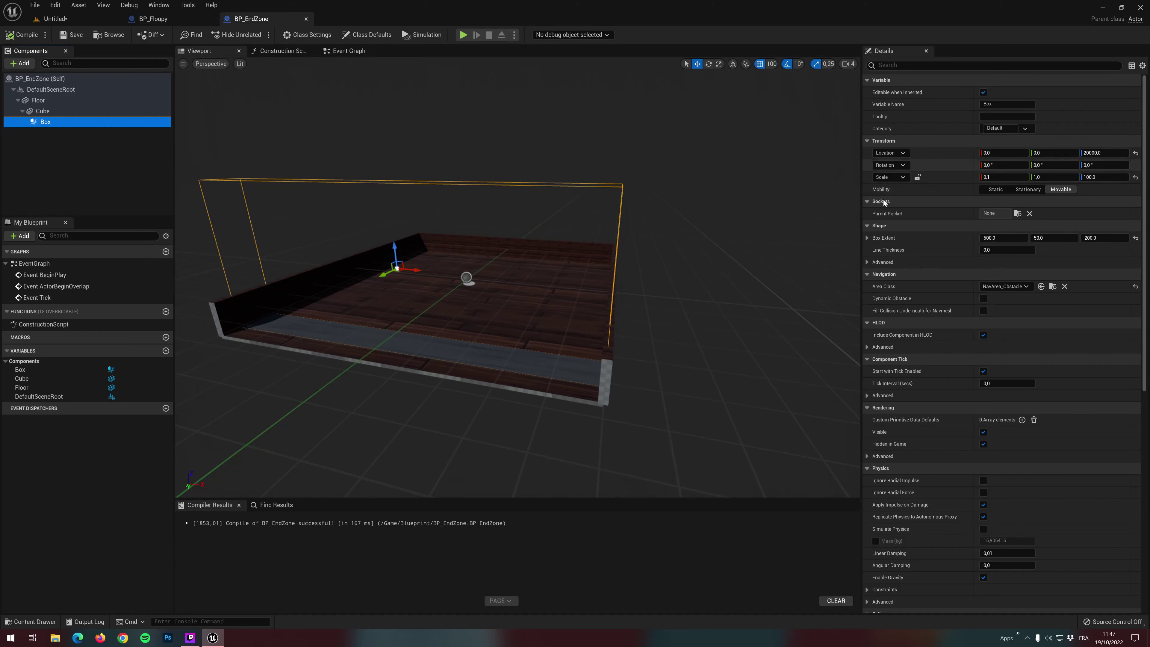
left_click(1147, 184)
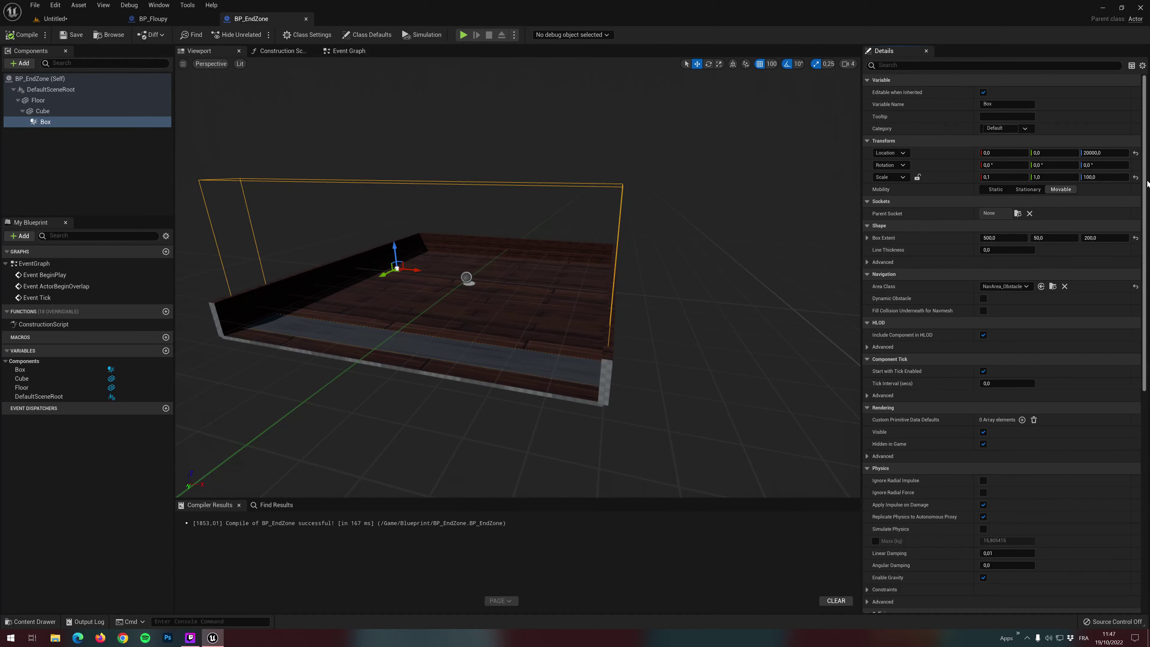
Add an On Component Begin Overlap (Box) event and compile
left_click_drag(1148, 183, 1147, 412)
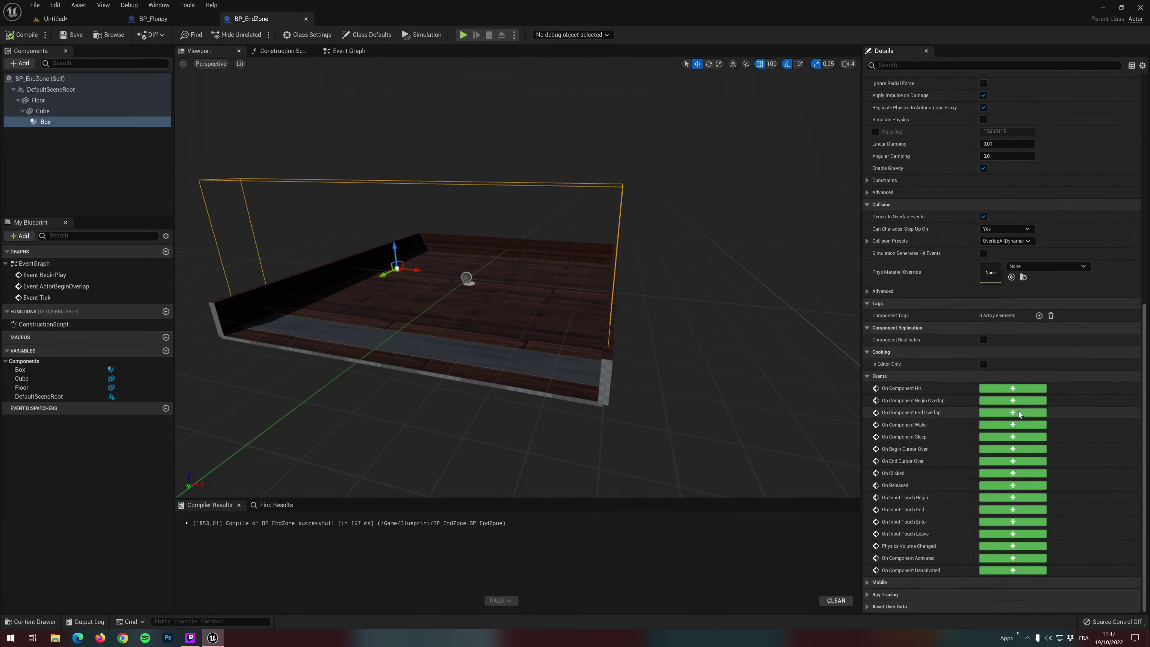
left_click(1002, 400)
right_click_drag(658, 359, 532, 398)
left_click(508, 315)
left_click_drag(444, 325, 523, 314)
left_click(527, 288)
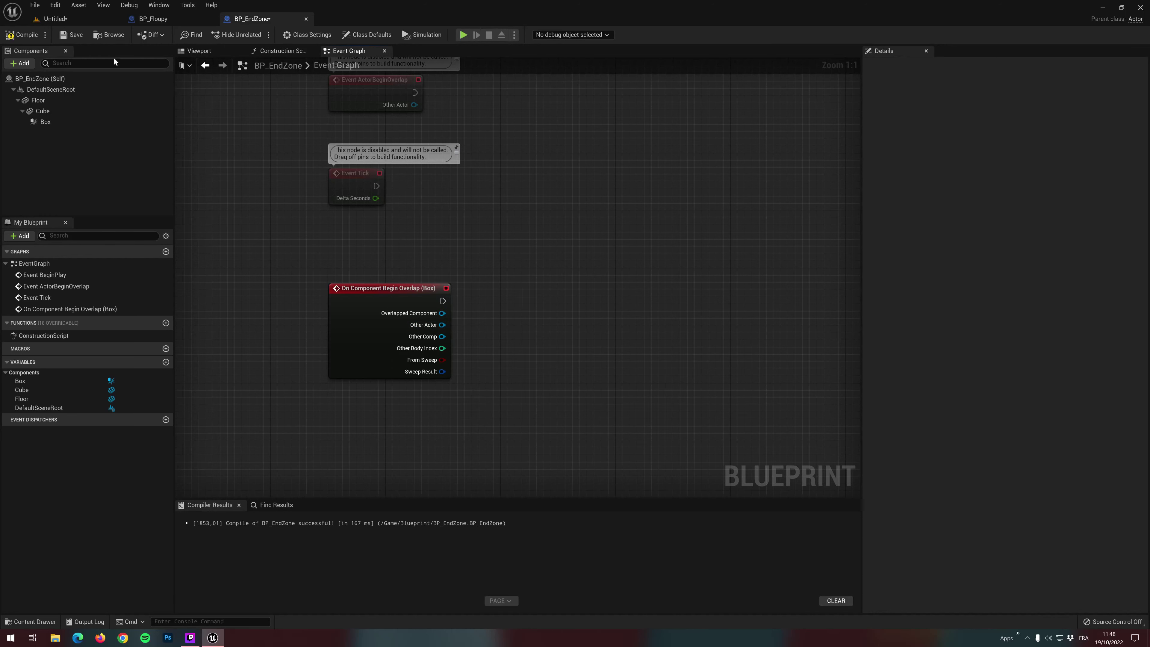
left_click(24, 37)
Connect a Cast To BP_Floupy node after the overlap event
left_click_drag(443, 301, 561, 301)
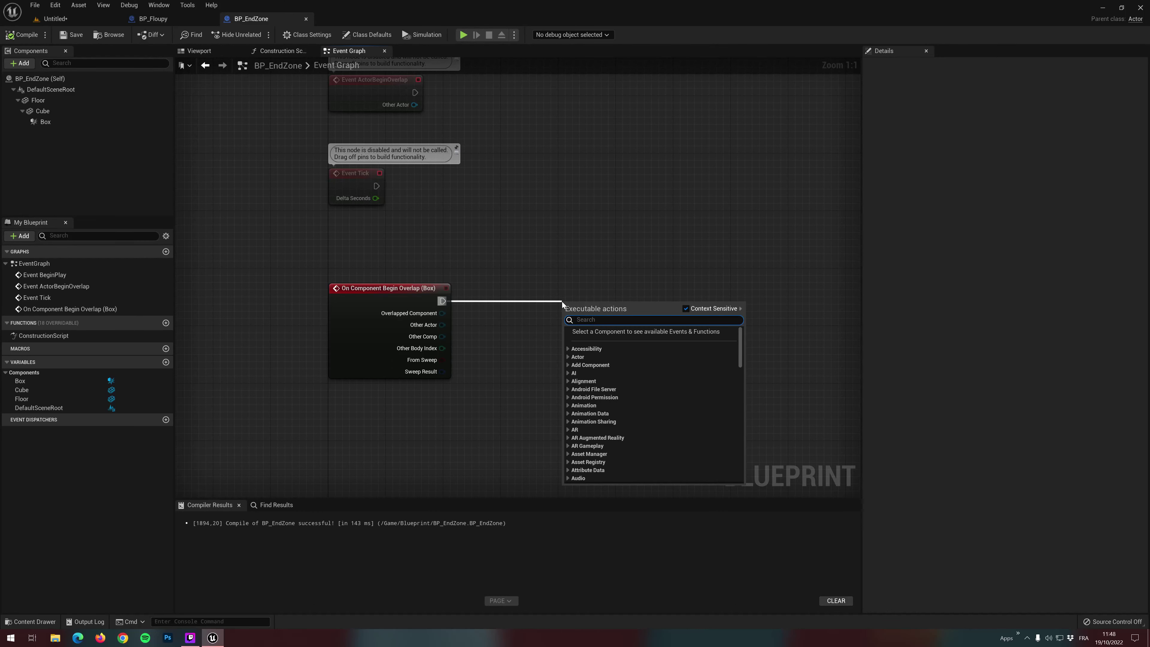
type("cast")
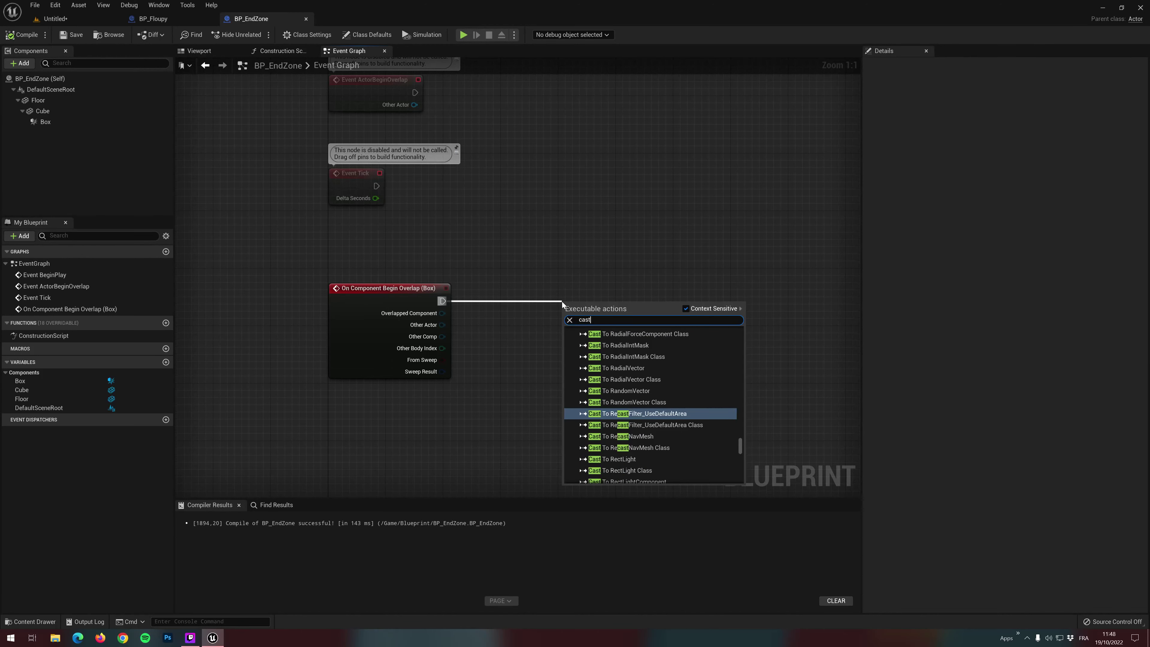
type(" flou")
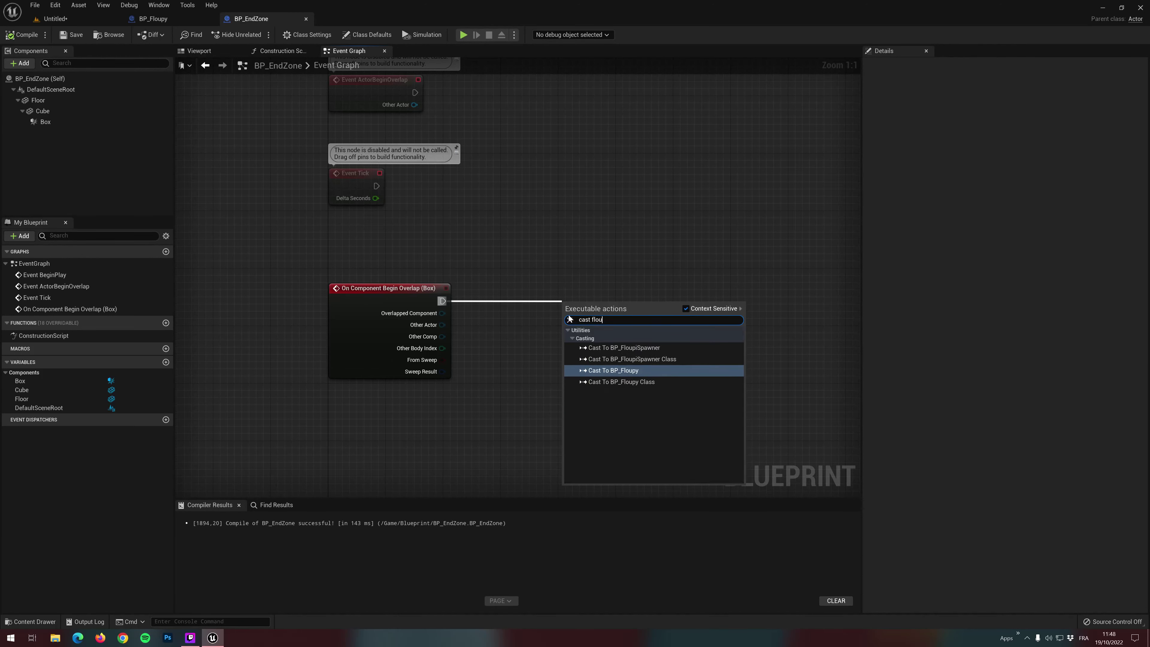
left_click(616, 371)
left_click_drag(597, 316, 597, 294)
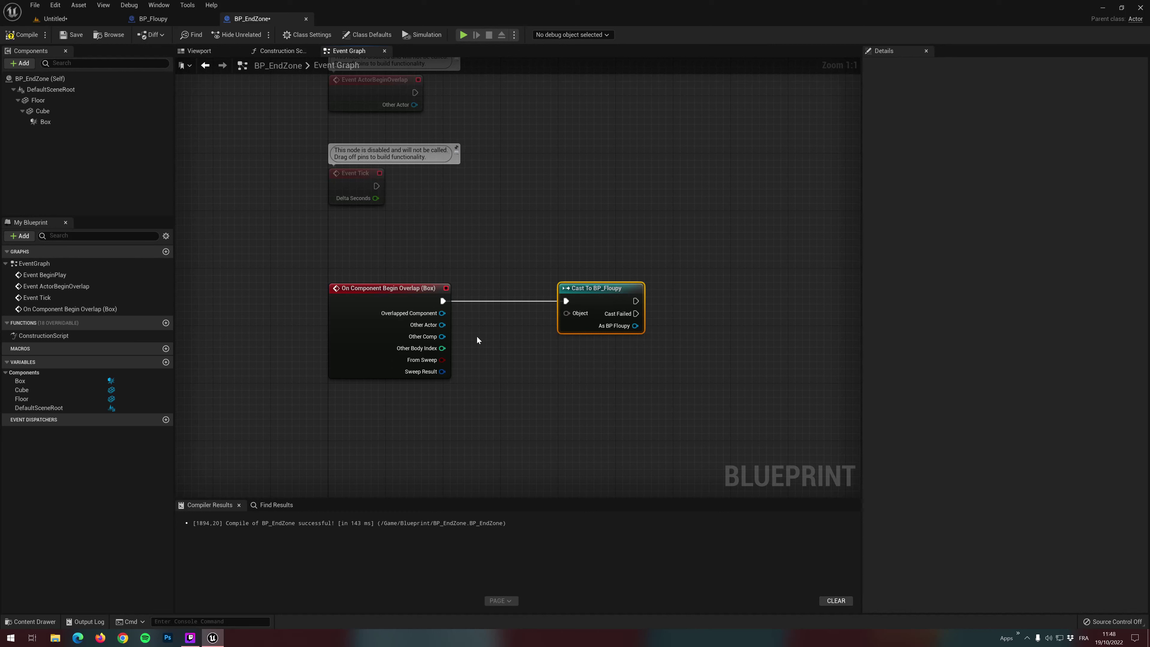
Wire the overlap's Other Actor into the cast's Object input
left_click_drag(441, 325, 566, 313)
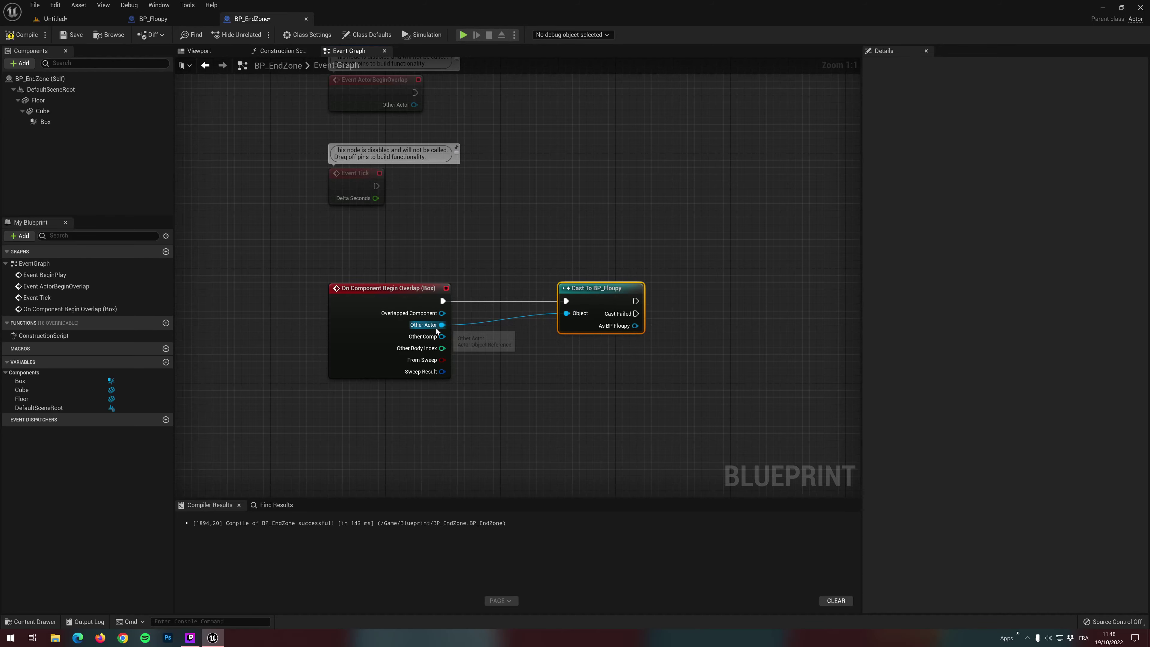
right_click_drag(635, 304, 519, 314)
left_click_drag(519, 314, 648, 297)
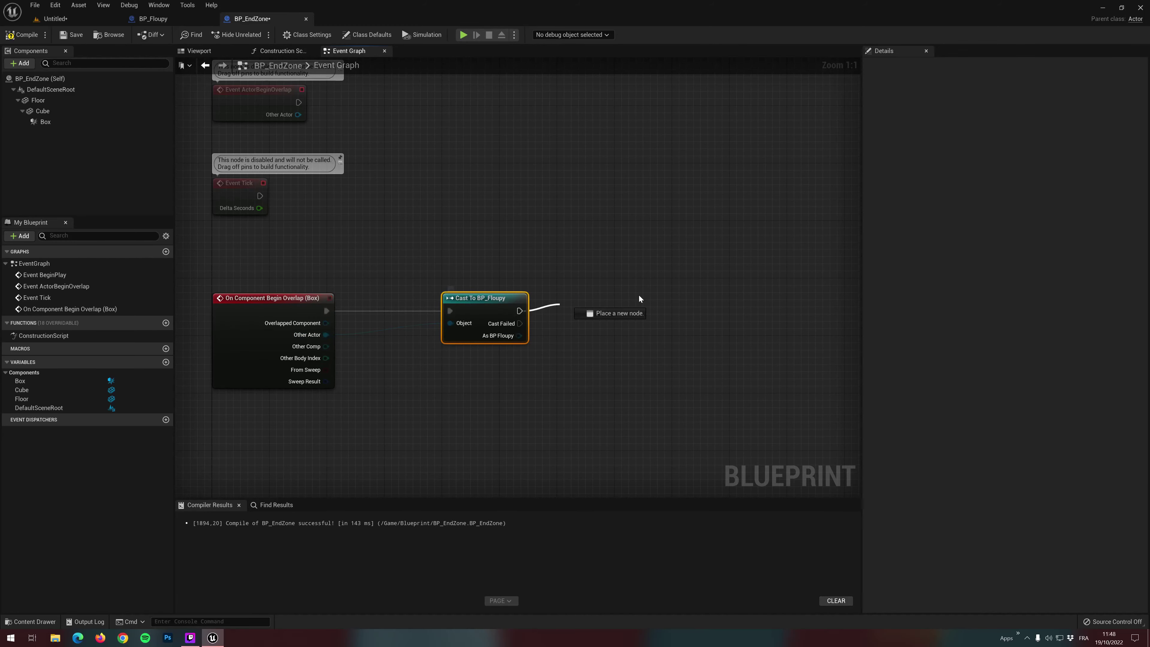
left_click(551, 334)
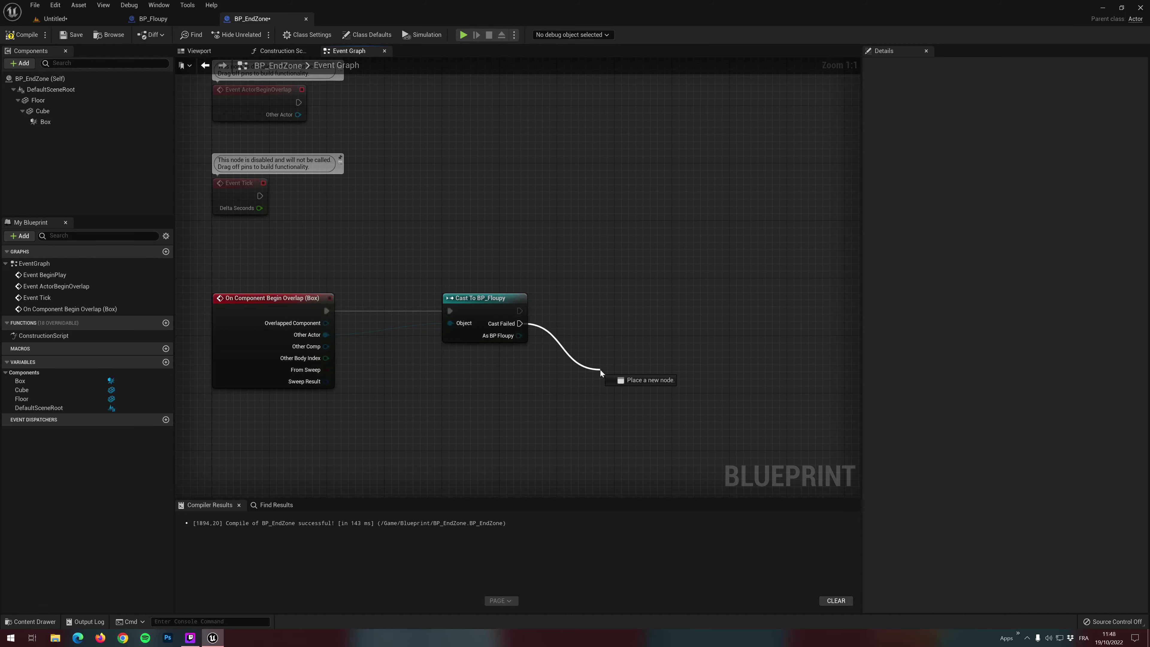
left_click_drag(520, 323, 600, 369)
left_click(619, 325)
right_click_drag(627, 318, 533, 328)
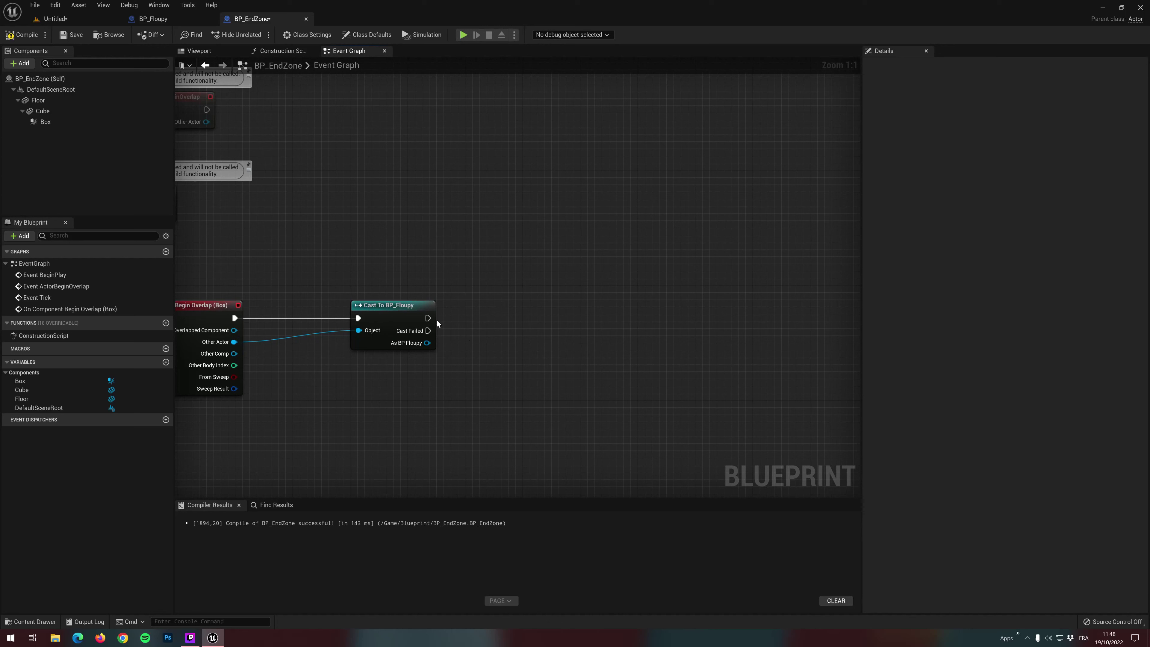
Add a Create Widget node after the successful cast
left_click_drag(426, 317, 571, 311)
type("create")
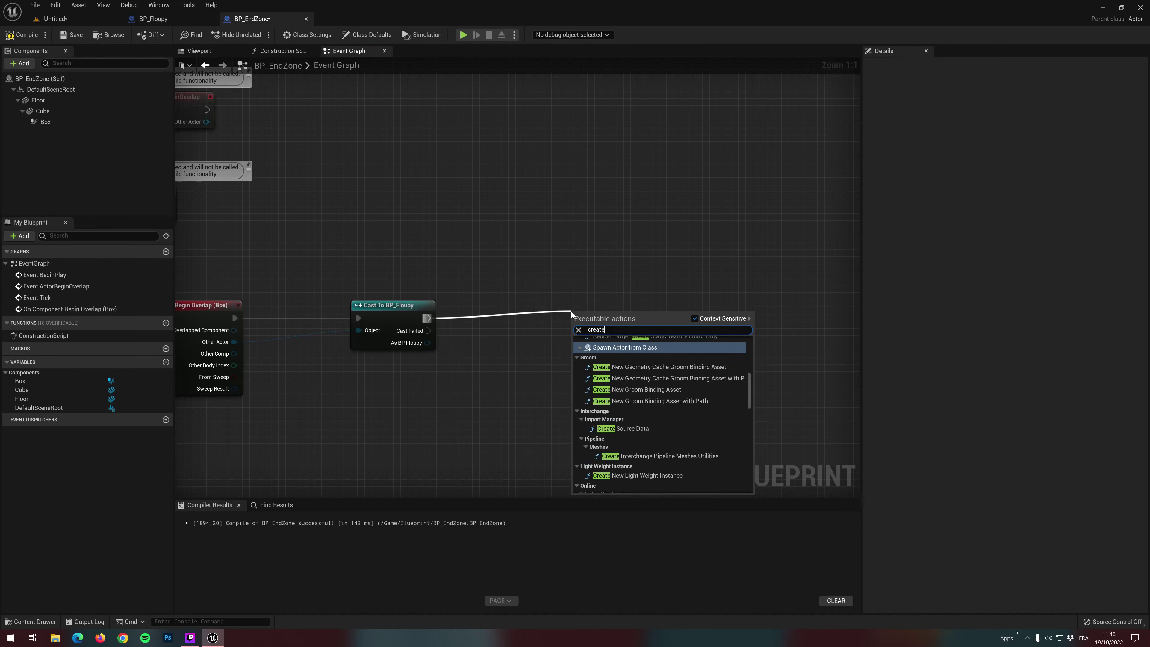
type(" wi")
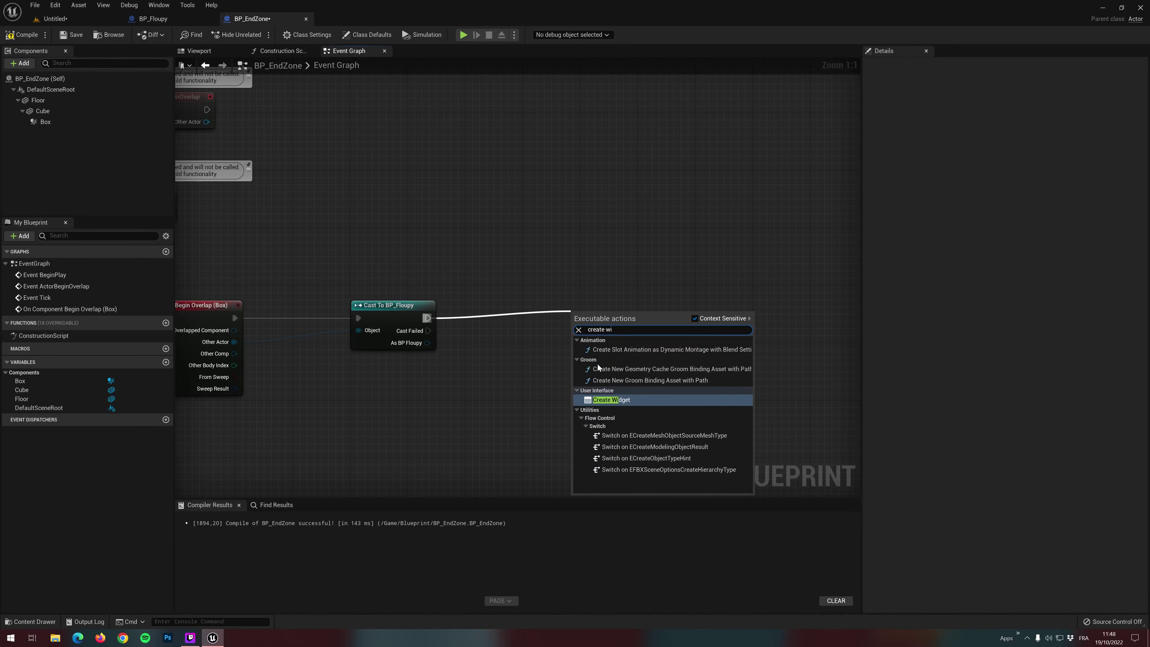
left_click(616, 400)
left_click_drag(570, 304, 562, 311)
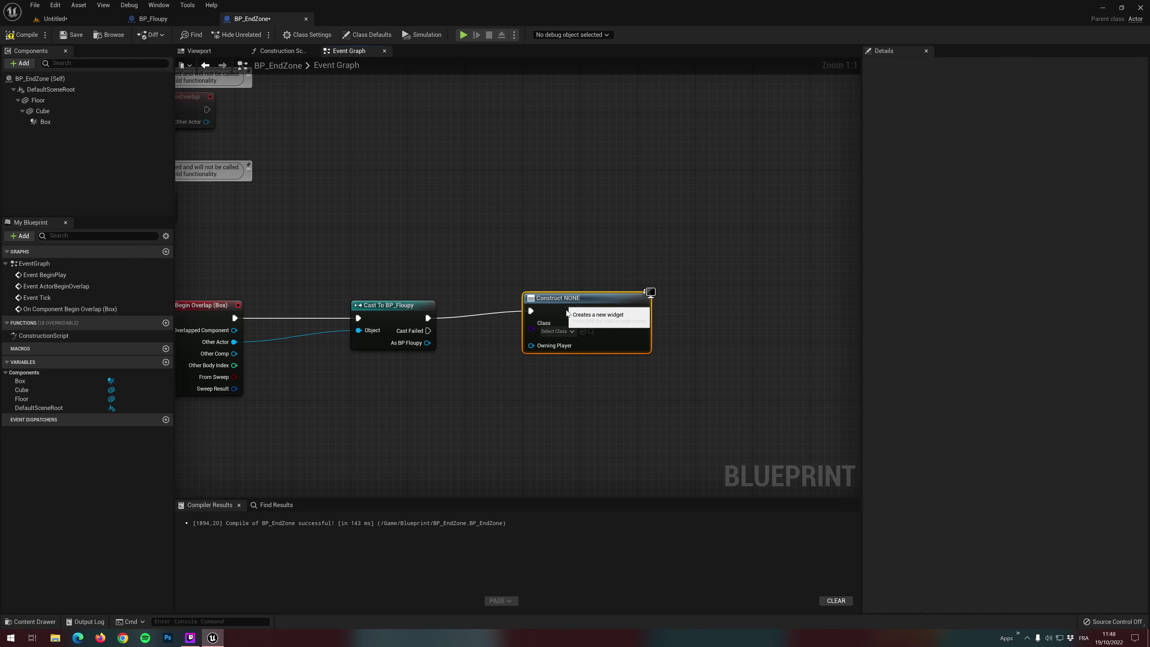
Feed the widget's Return Value into Add to Viewport and compile
left_click_drag(641, 331, 700, 331)
type("add")
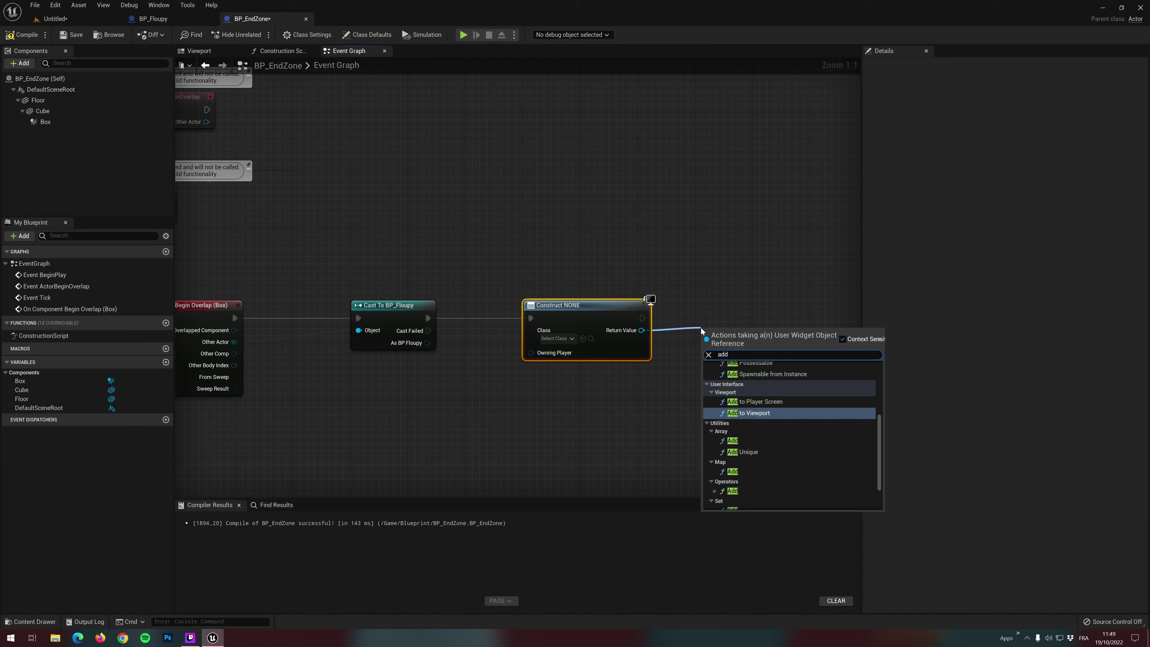
left_click(740, 412)
left_click_drag(736, 312, 729, 297)
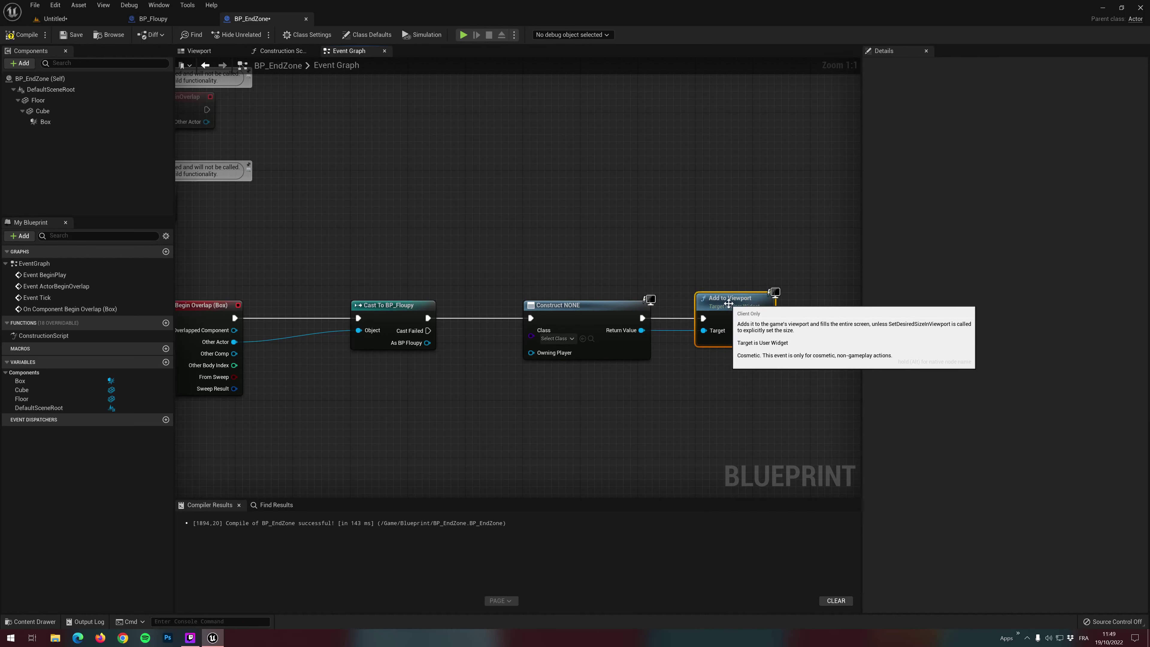
left_click(23, 34)
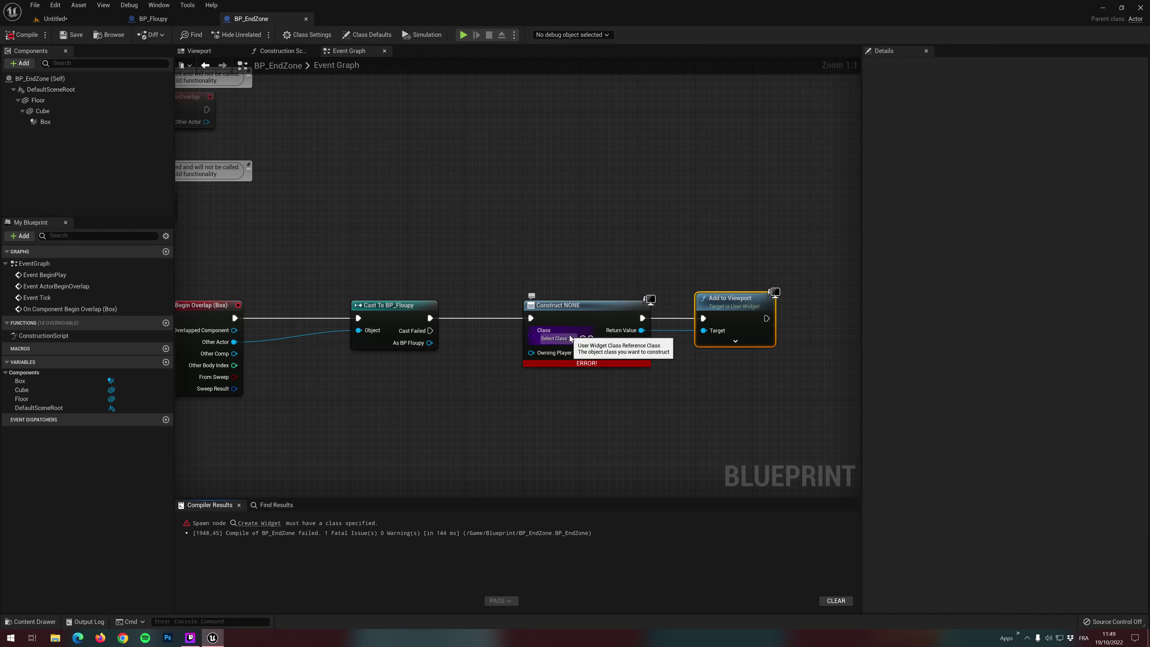
left_click(53, 18)
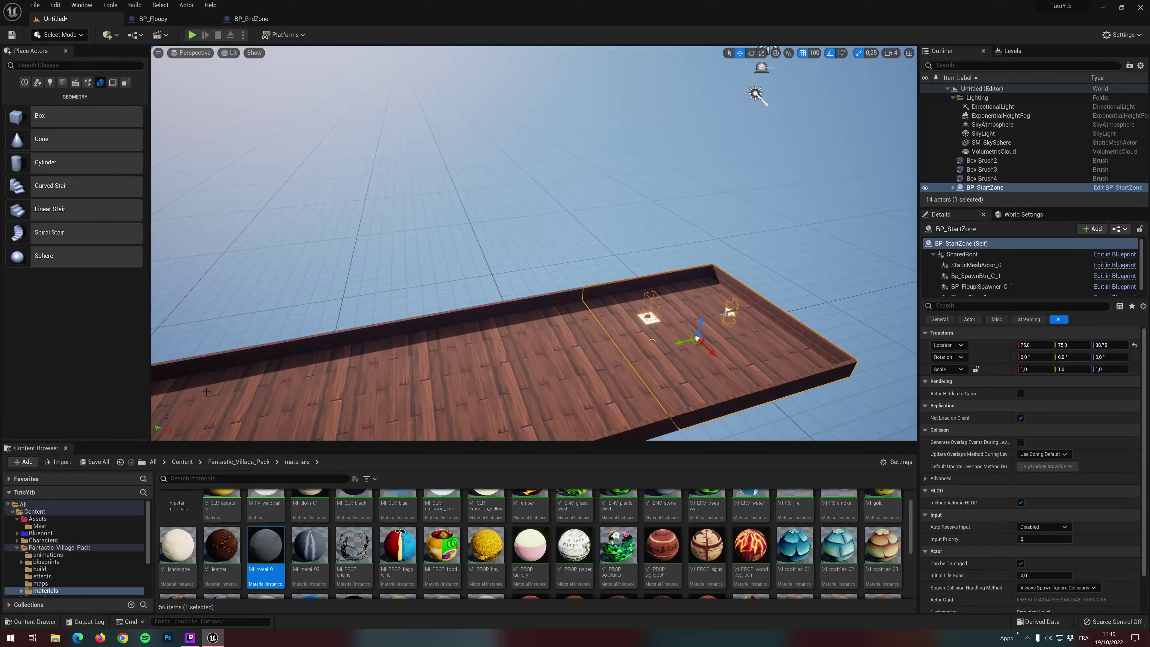
Create a UserWidget-based Widget Blueprint named UI_Win in the HUD folder
left_click(183, 462)
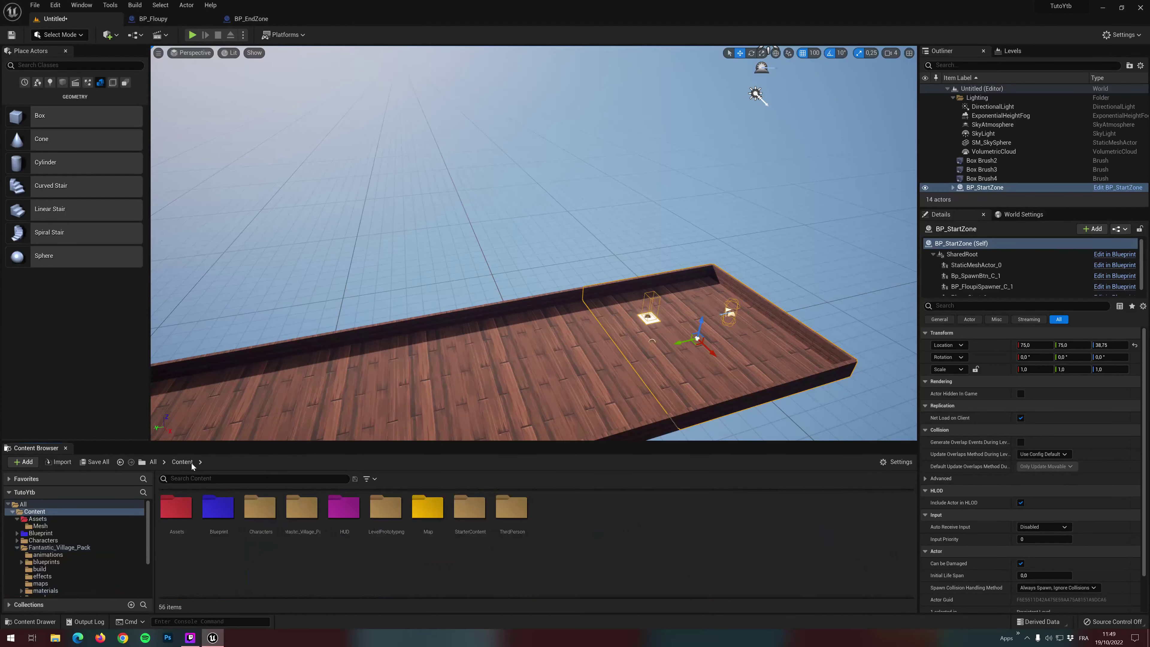
double_click(343, 507)
right_click(268, 524)
mouse_move(312, 511)
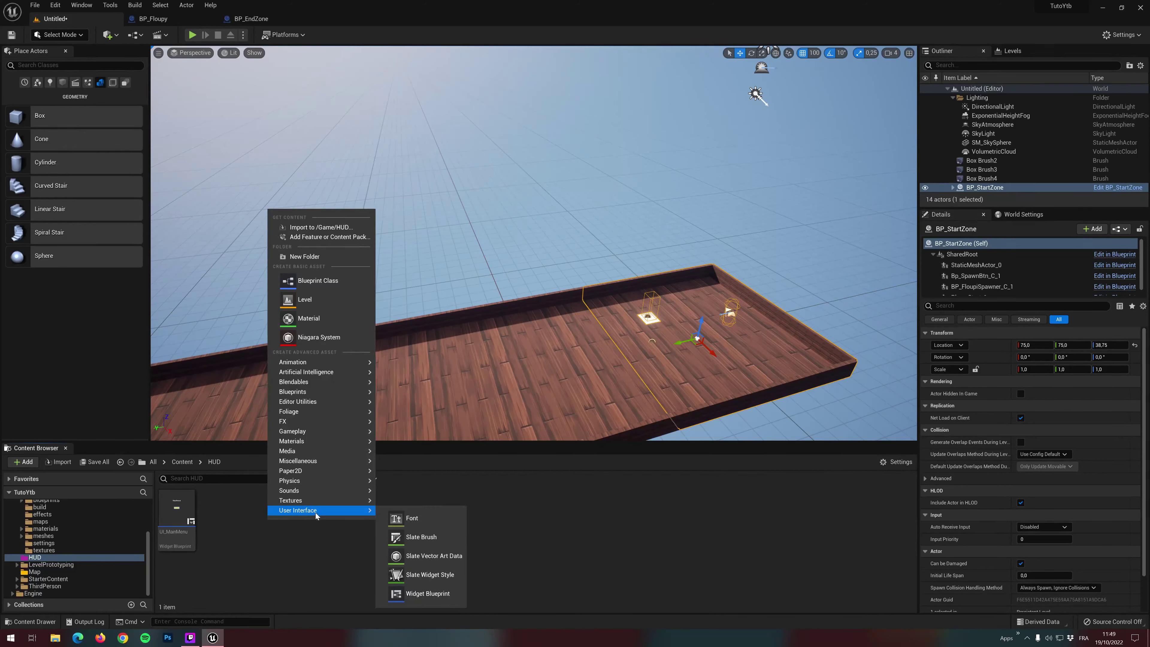
left_click(425, 594)
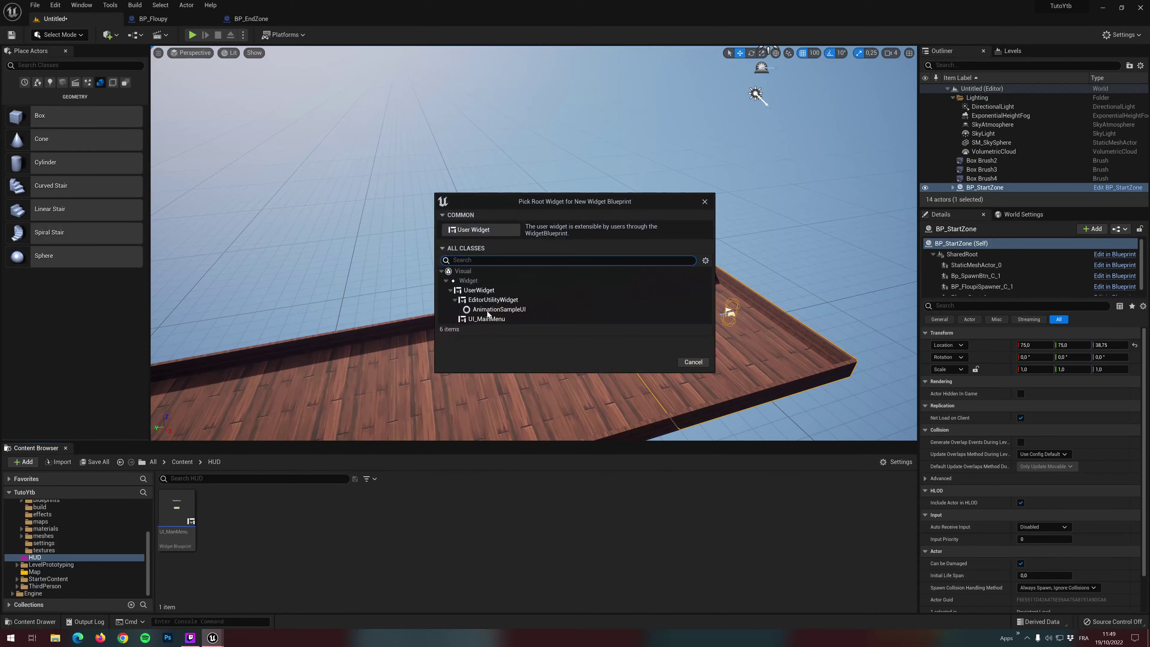
left_click(479, 290)
left_click(652, 359)
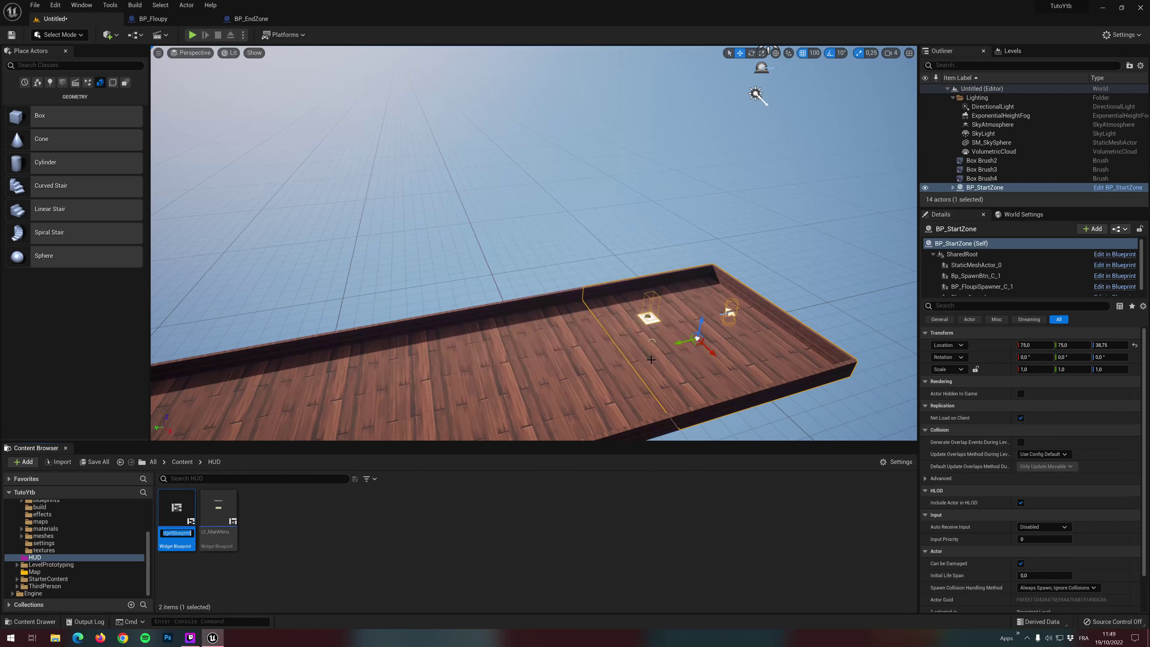
type("UI_Win")
key("Return")
Open UI_Win, then return to the BP_EndZone Event Graph
double_click(230, 507)
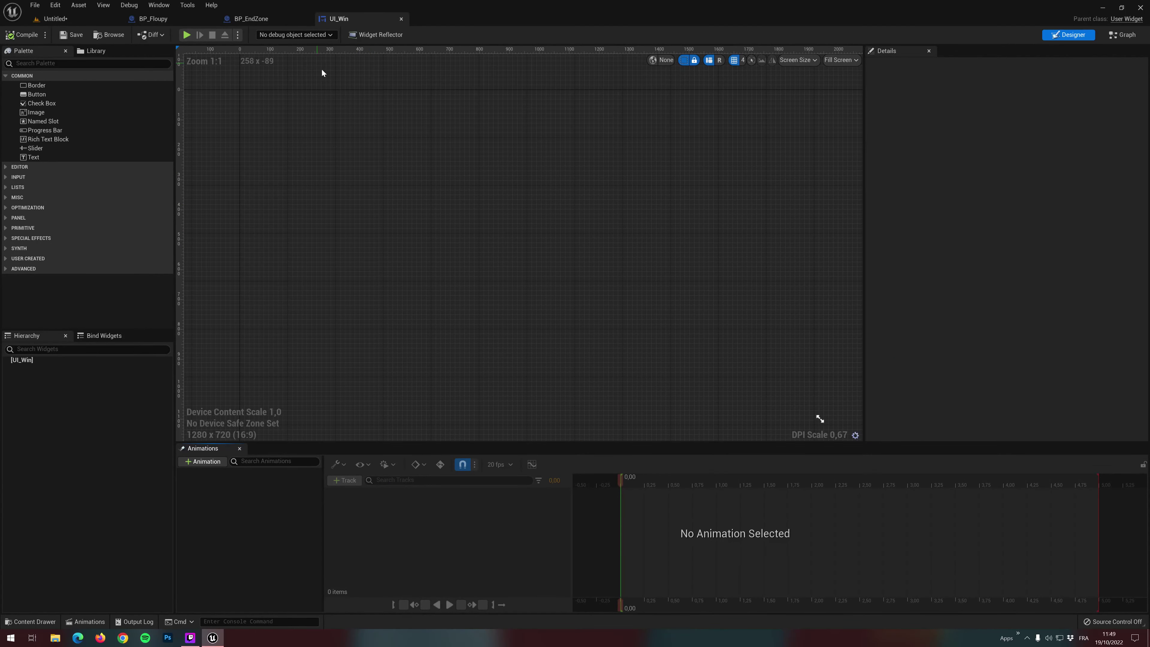
left_click(252, 20)
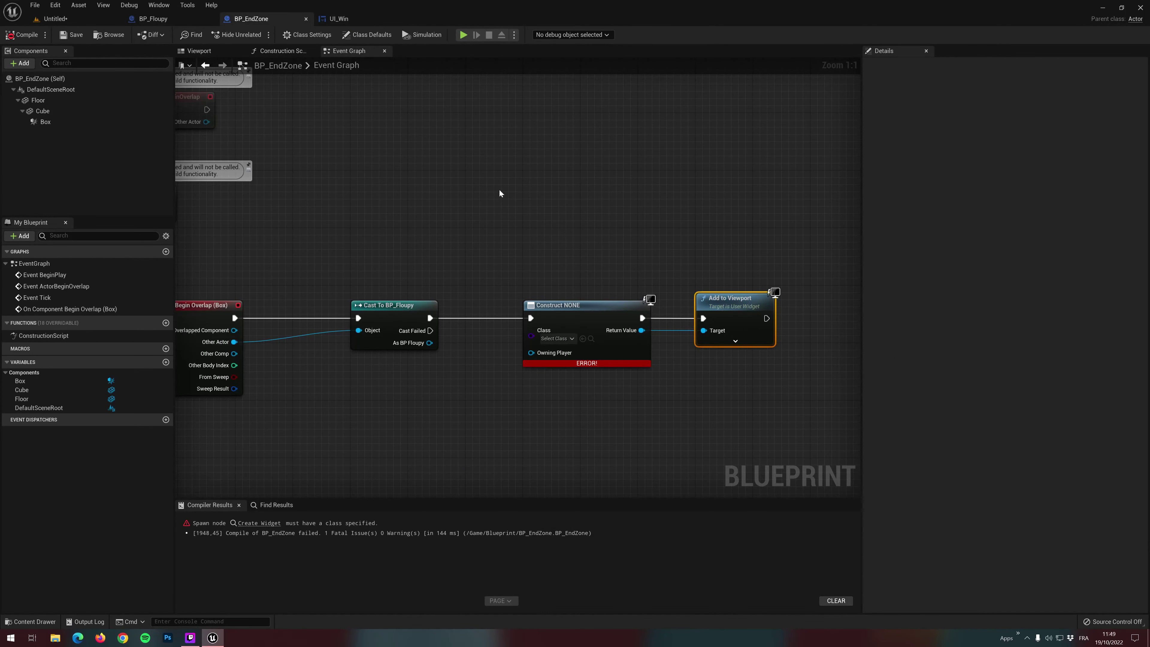
left_click(571, 342)
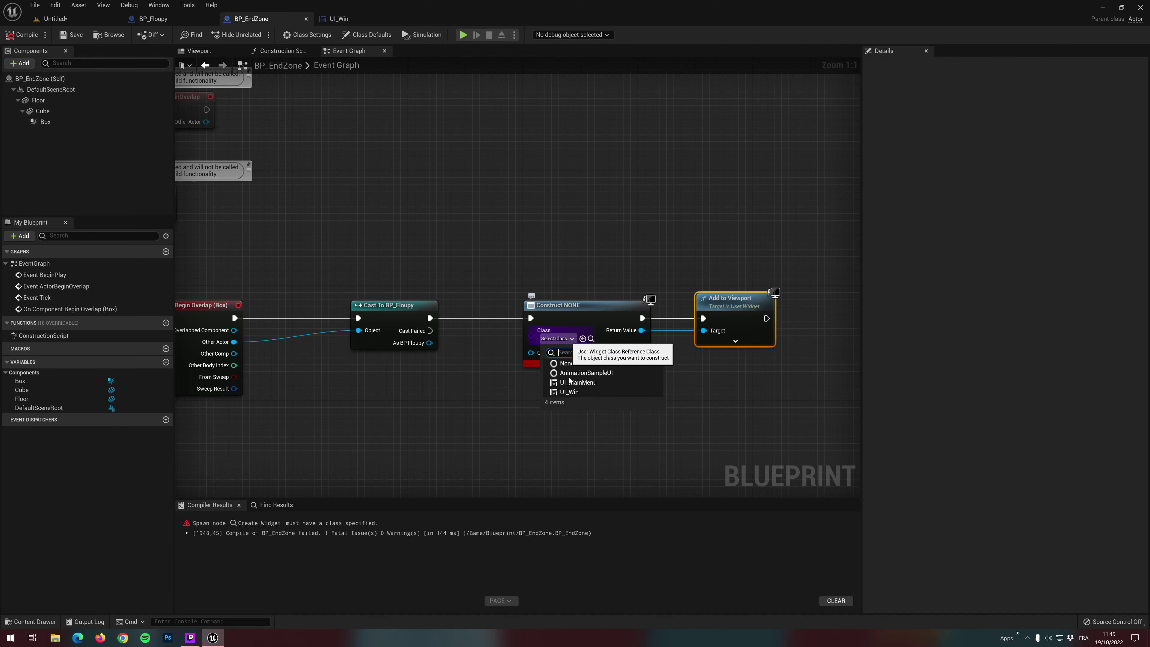
Set the Create Widget class to UI_Win and compile
left_click(570, 393)
left_click(22, 35)
left_click(339, 22)
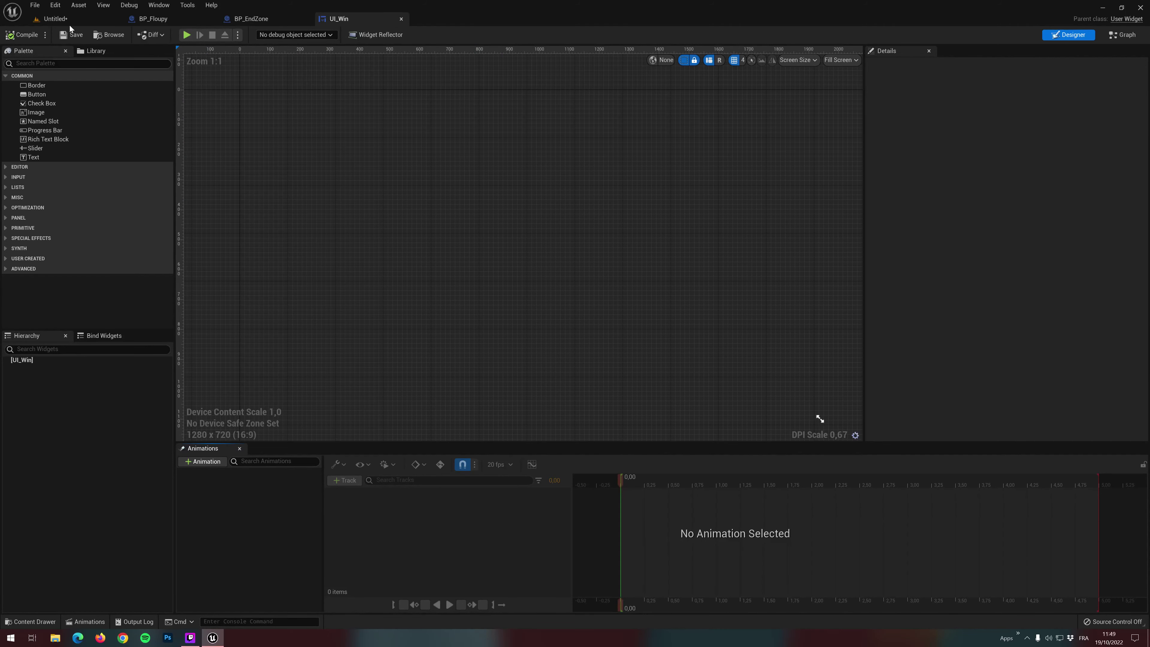
Copy UI_MainMenu's Scale Box, Size Box and Canvas Panel and paste them into UI_Win
left_click(54, 20)
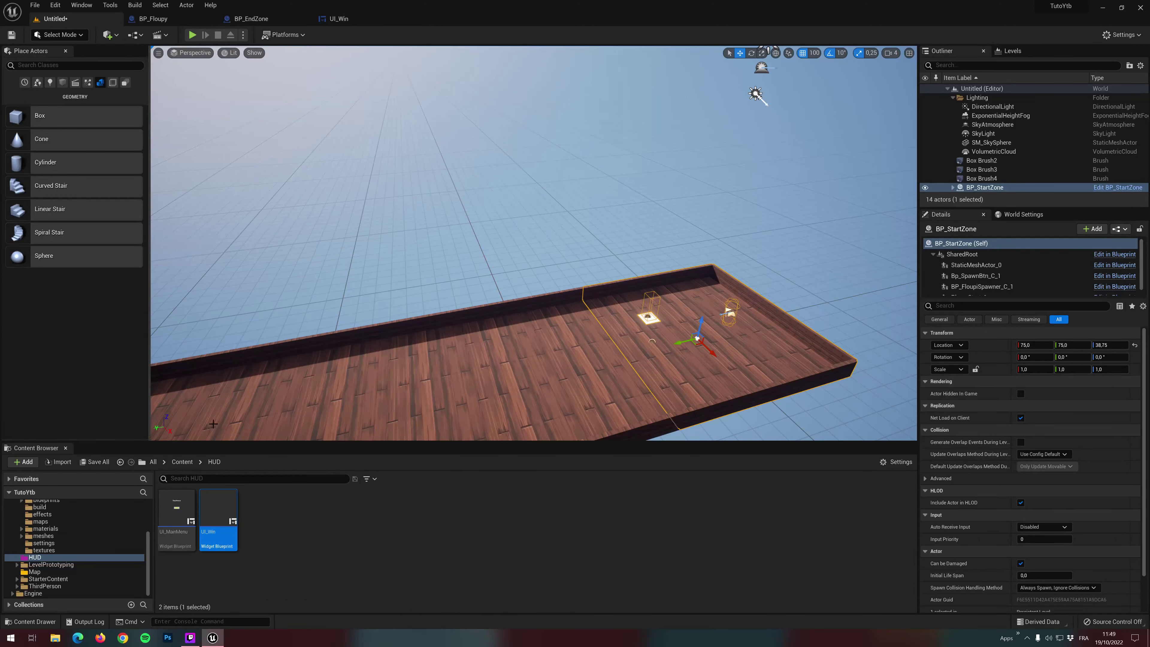
left_click(177, 507)
double_click(177, 507)
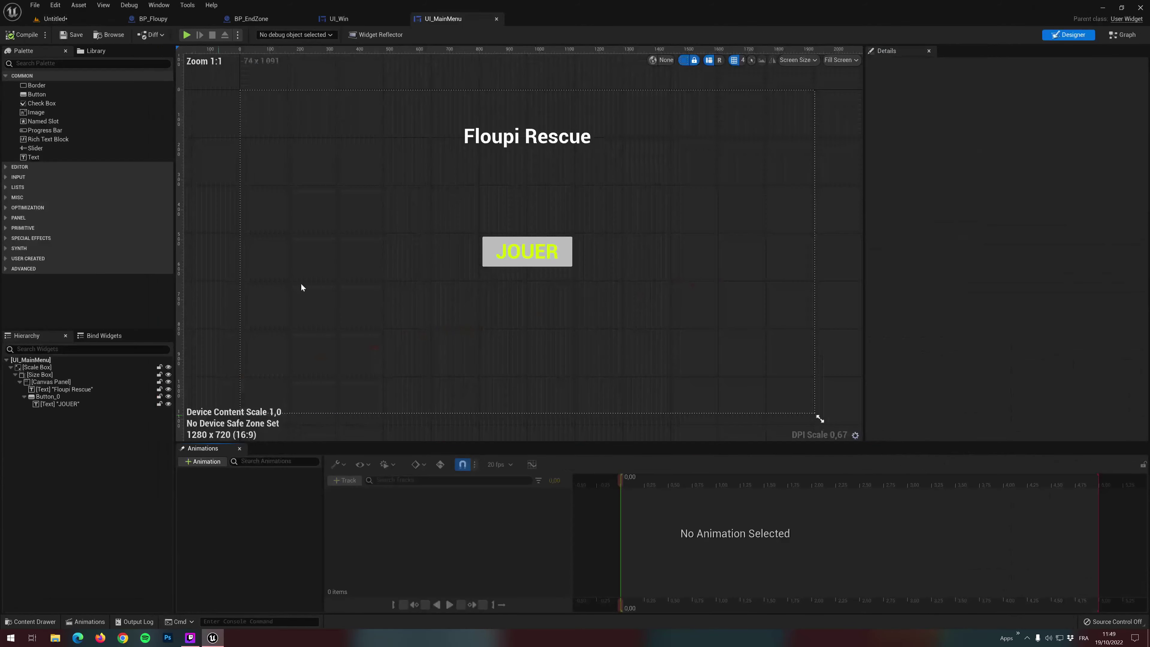
left_click(43, 369)
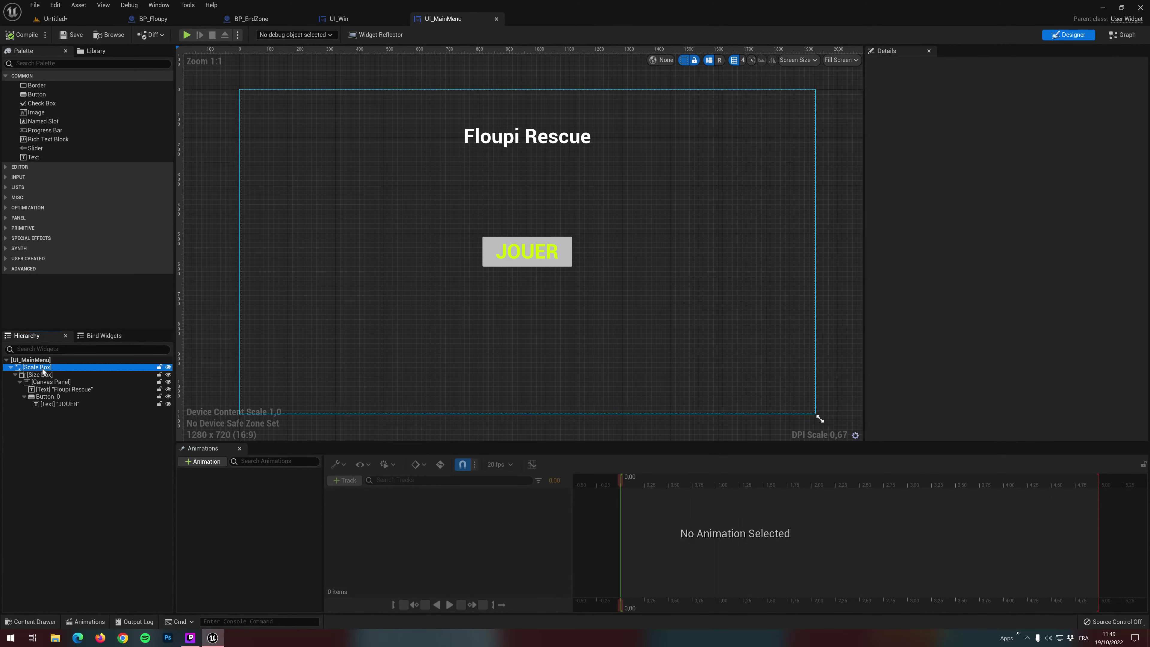
left_click(42, 376, "ctrl")
left_click(57, 383, "ctrl")
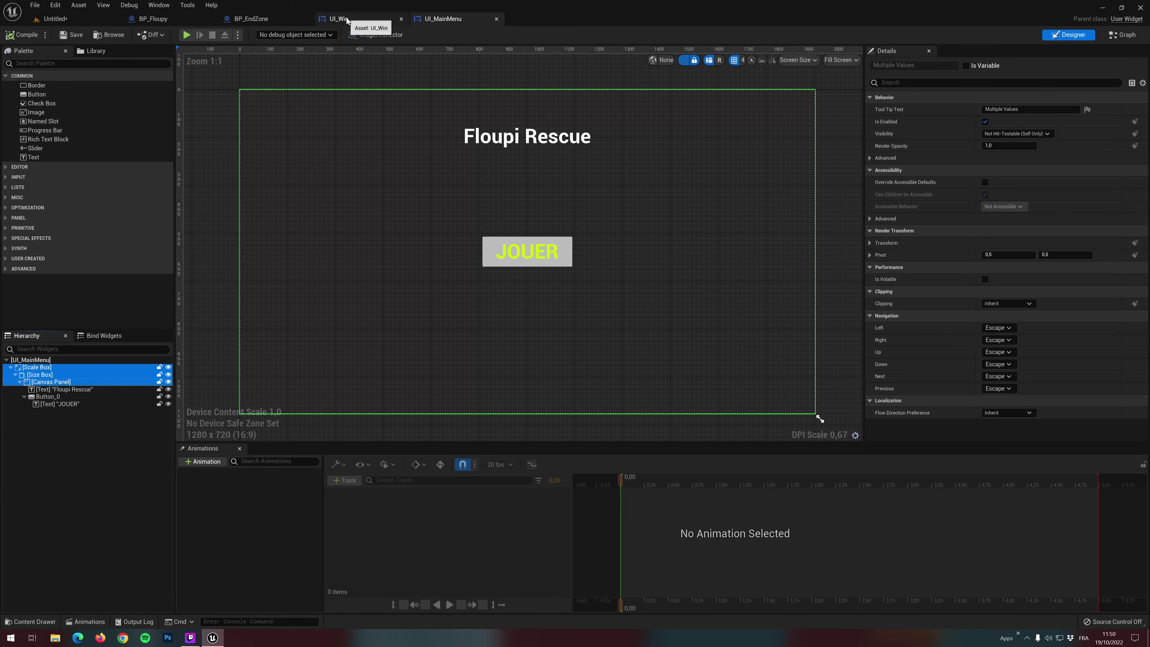
left_click(358, 19)
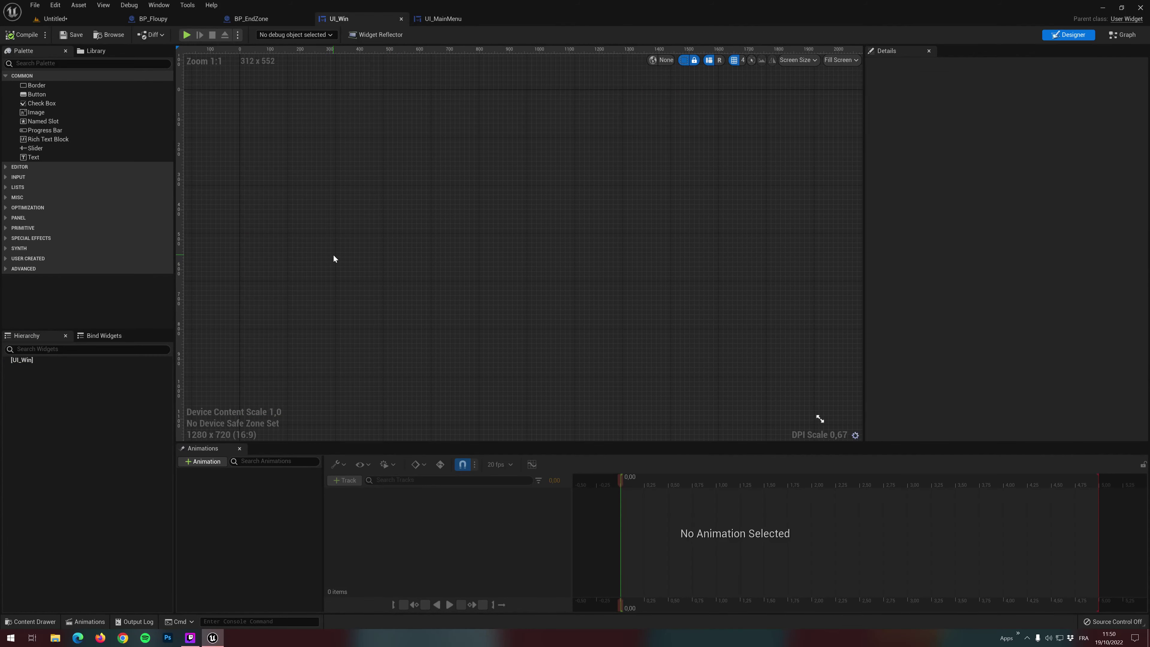
key("ctrl+v")
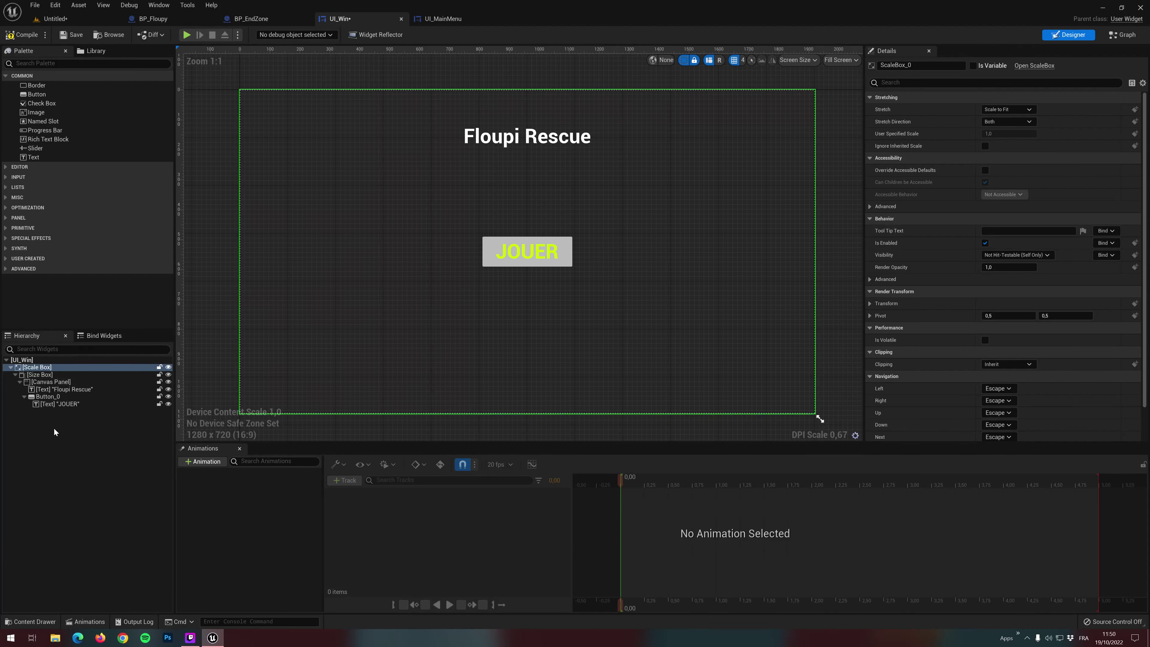
Change the Floupi Rescue title text to 'Vous Avez Gagné'
left_click(49, 396)
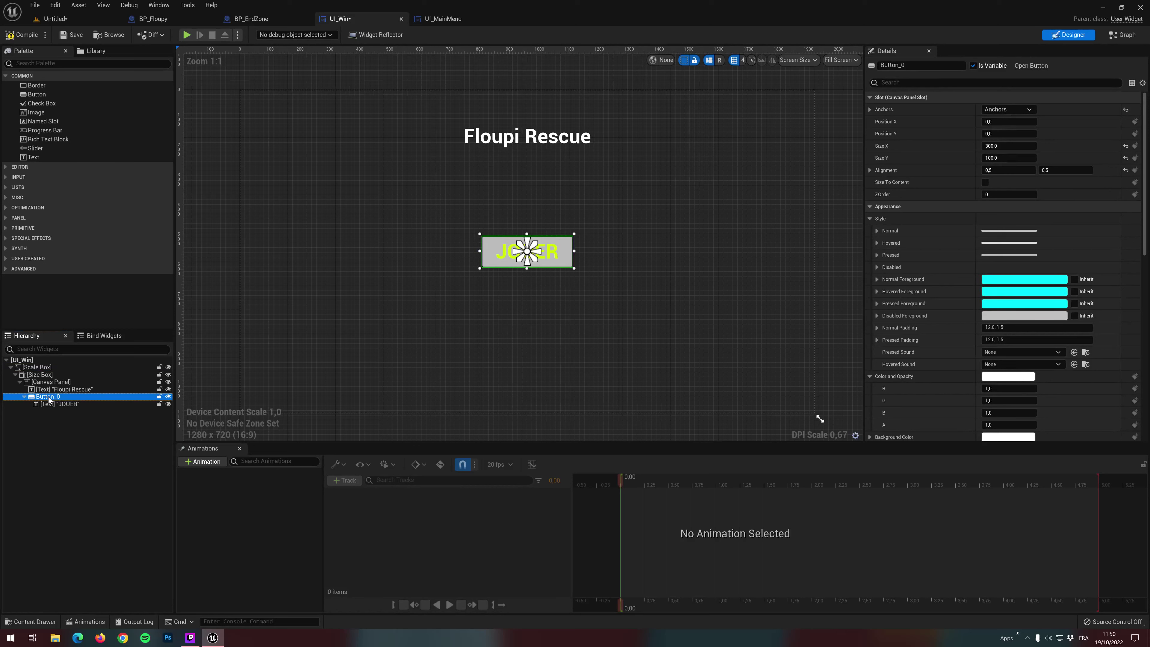
left_click(56, 404)
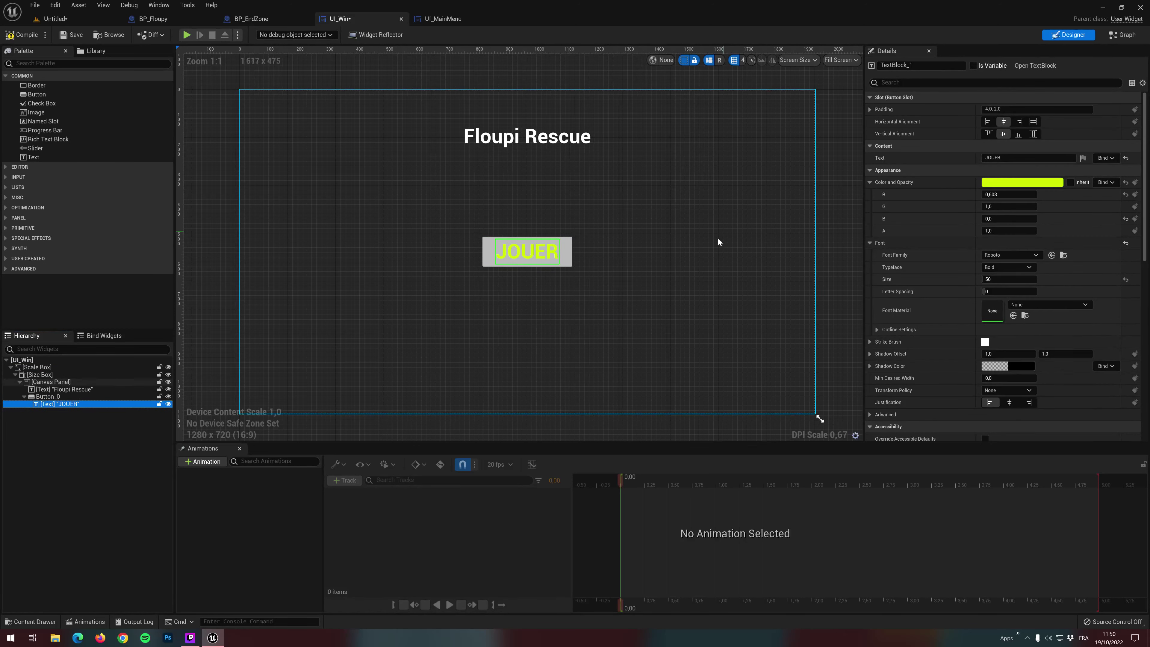
left_click(63, 391)
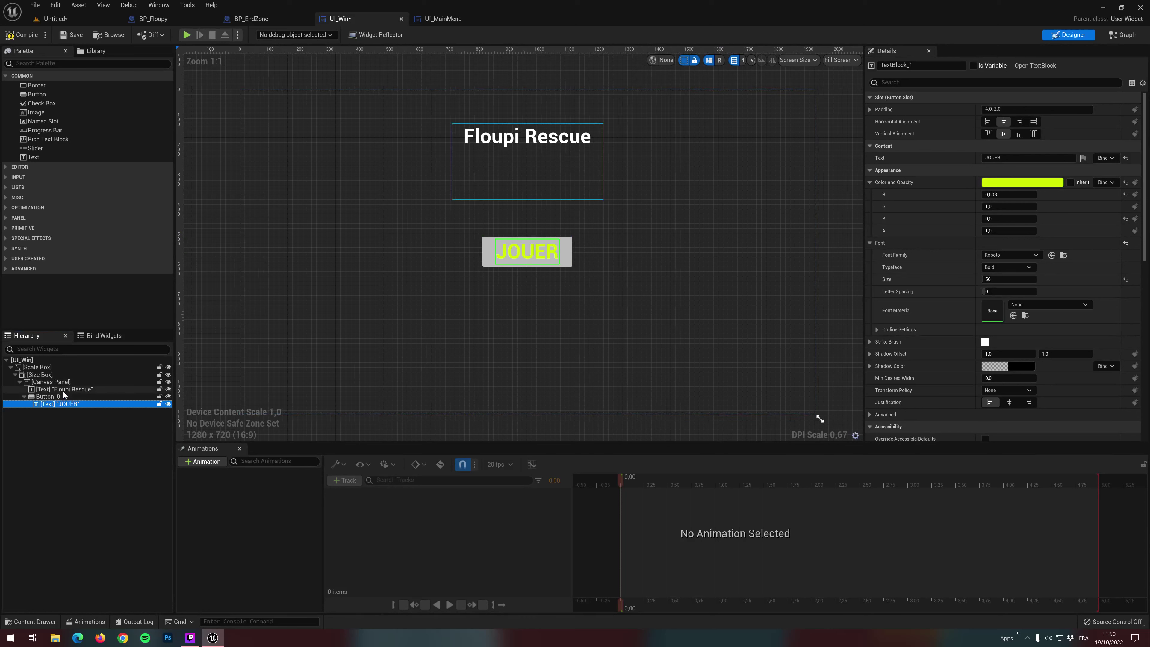
left_click(1029, 219)
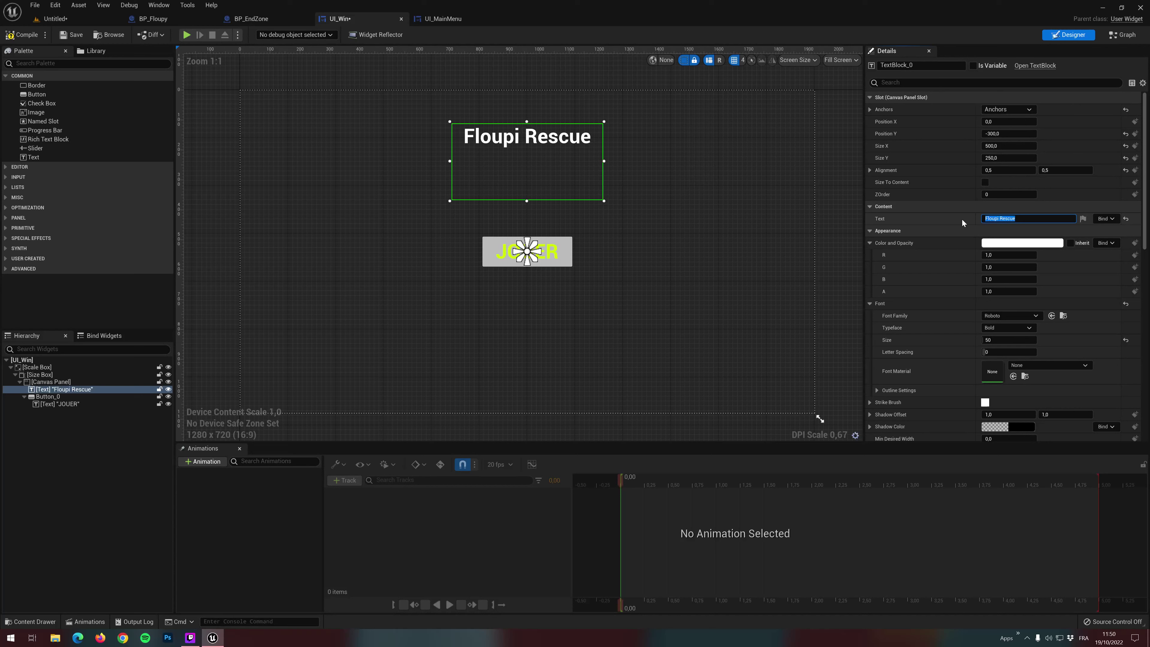
type("Vous Avez Gagné")
key("Return")
Size the heading box to 800 wide and 150 tall
left_click(1008, 146)
key("Return")
left_click(1009, 157)
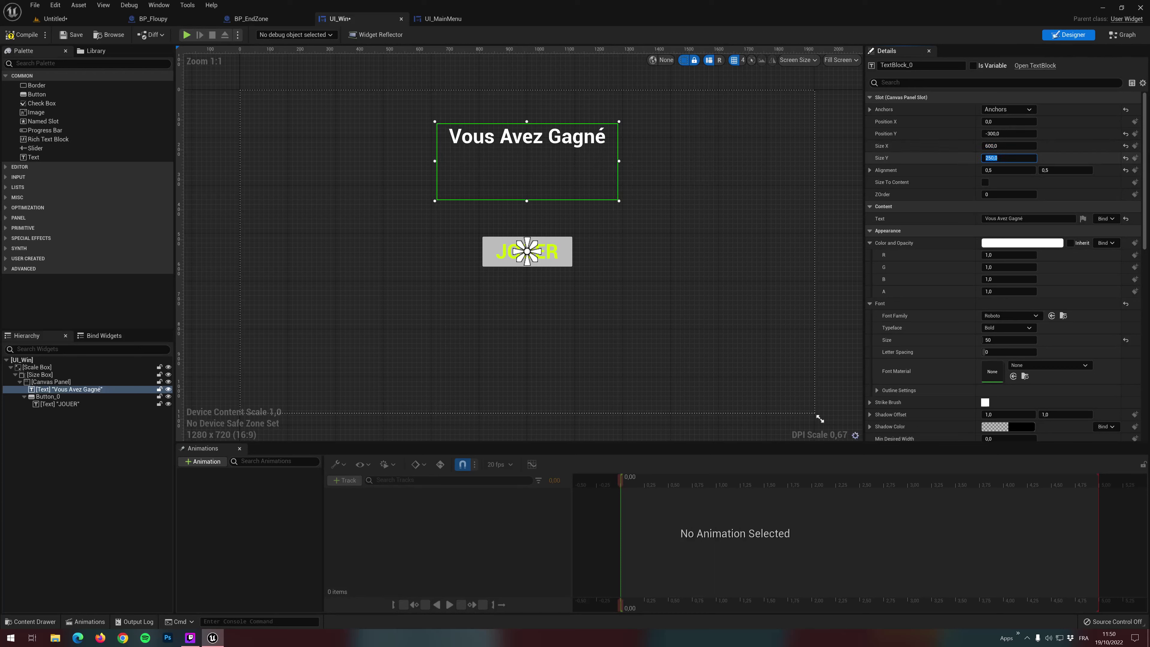
type("150")
key("Return")
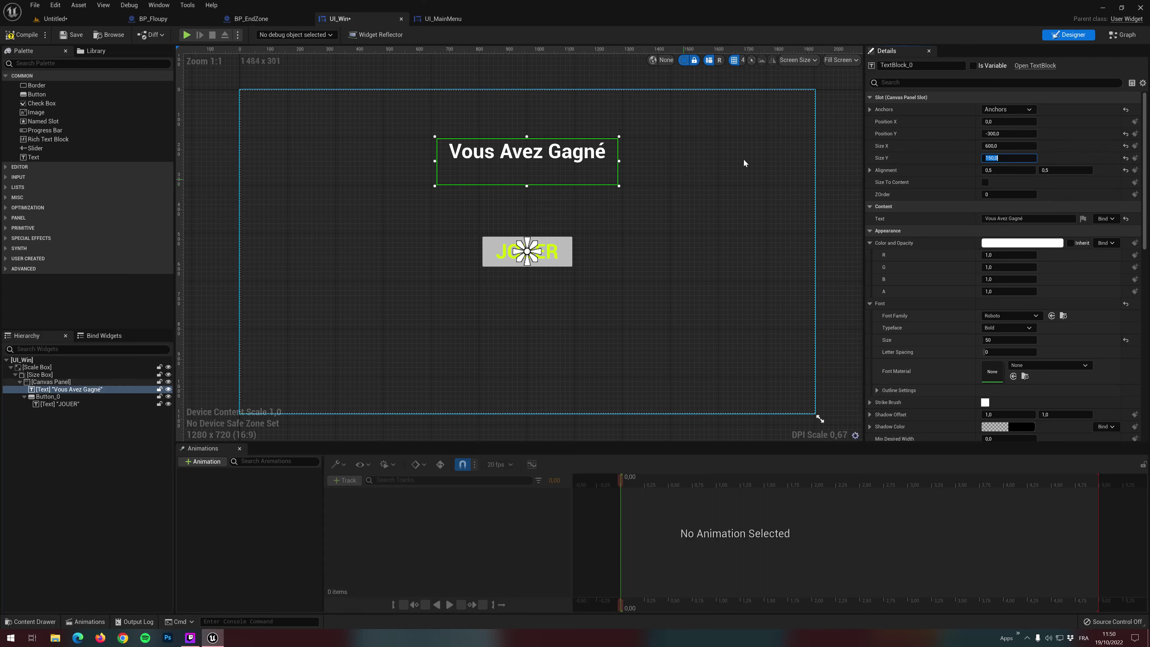
left_click(1009, 146)
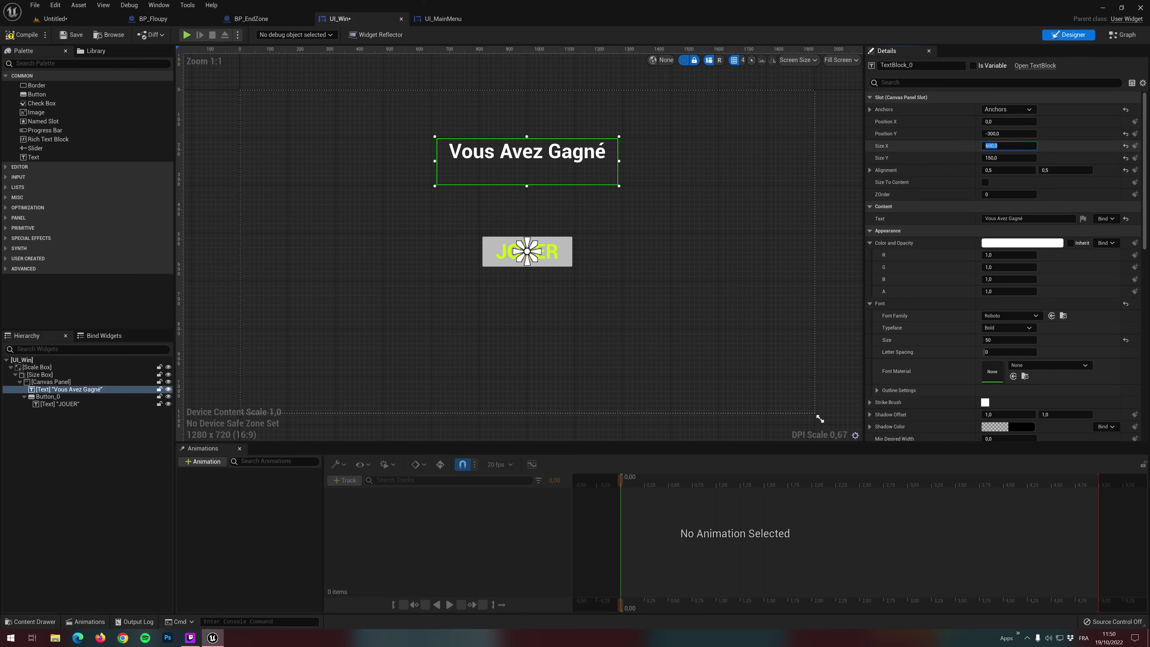
type("600")
key("Return")
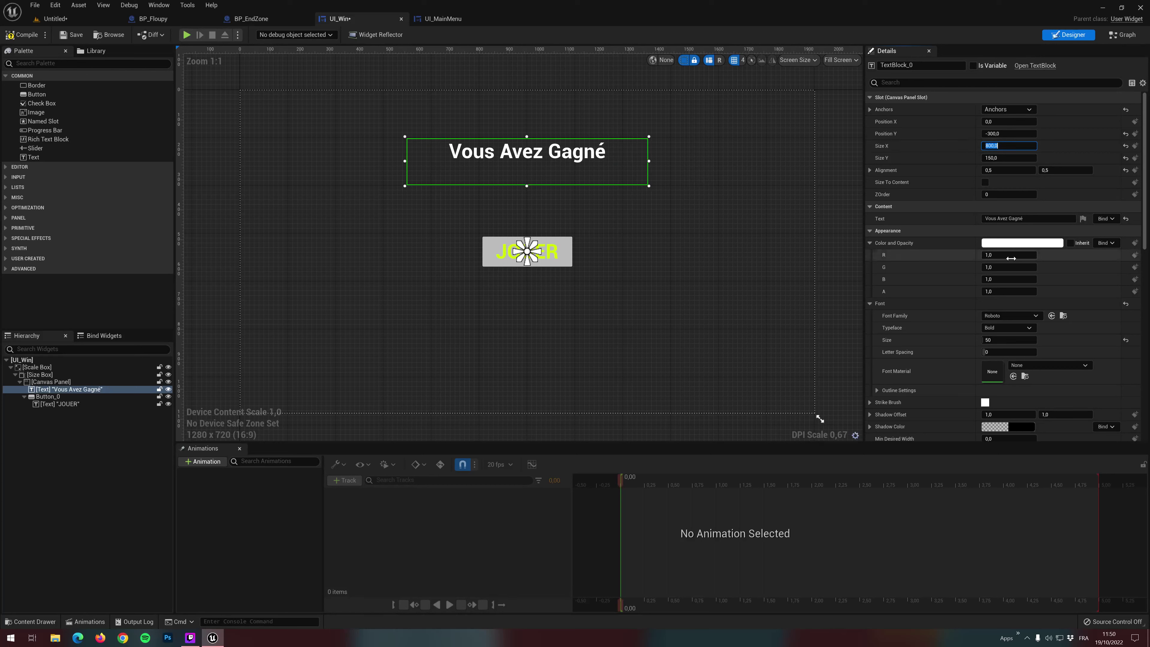
Set the heading font size to 100 and widen its box to 1200
left_click(998, 340)
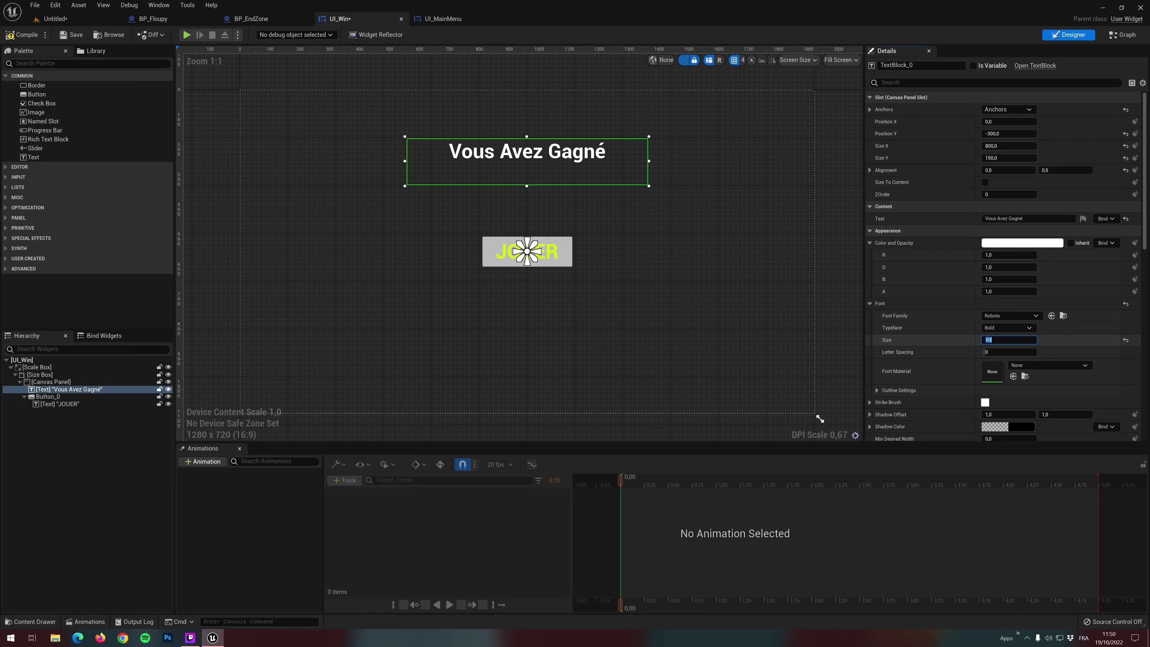
type("100")
key("Return")
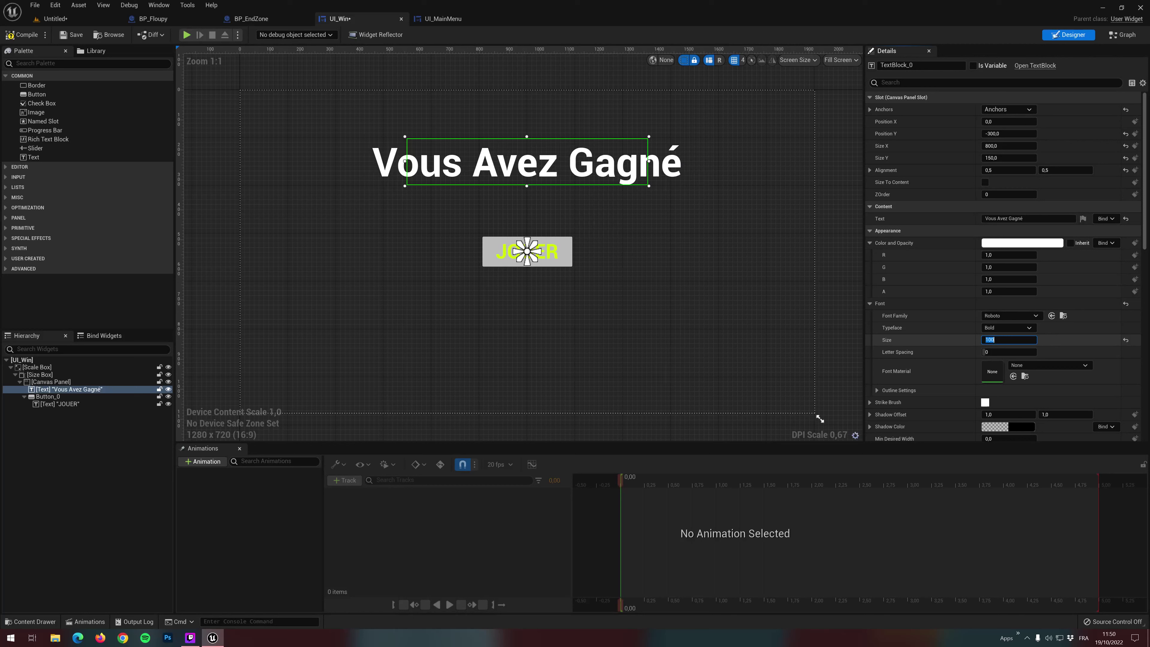
left_click(996, 146)
type("00")
key("Return")
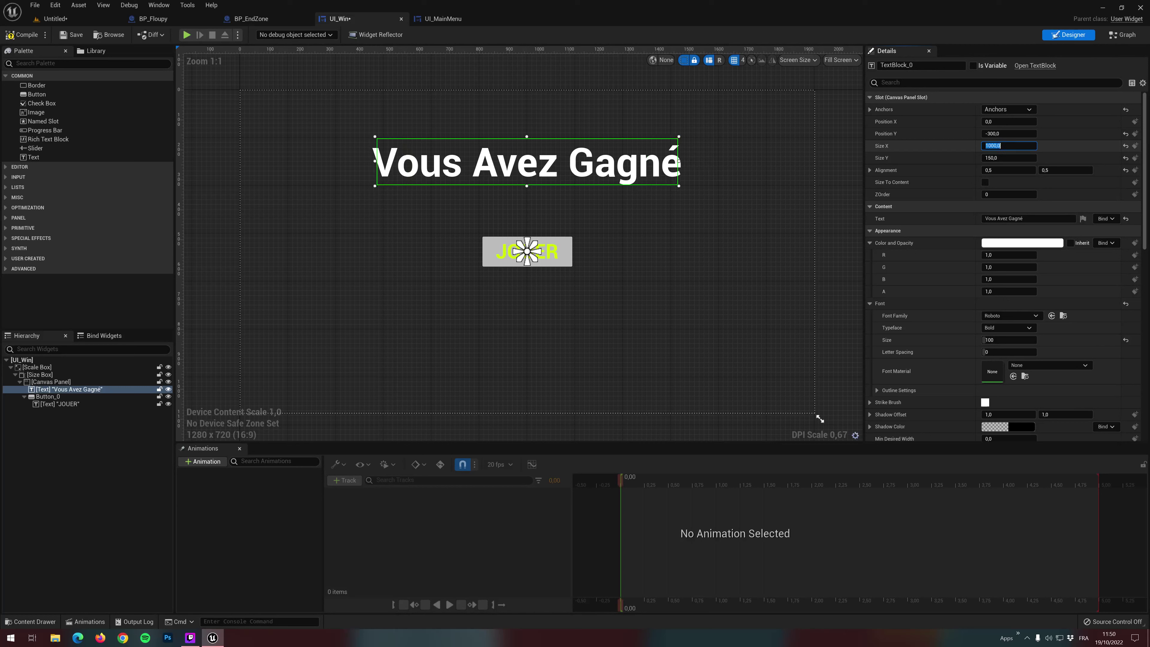
type("0")
key("Return")
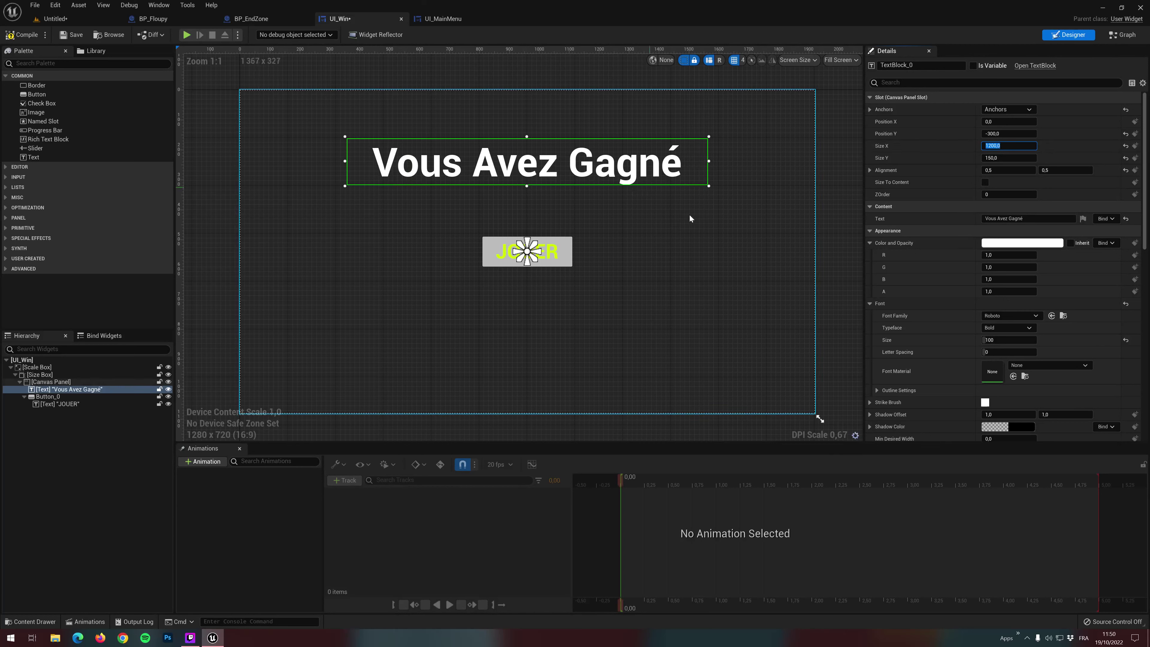
right_click_drag(661, 249, 628, 252)
Change the button label text to 'Rejouer' and compile UI_Win
left_click(490, 257)
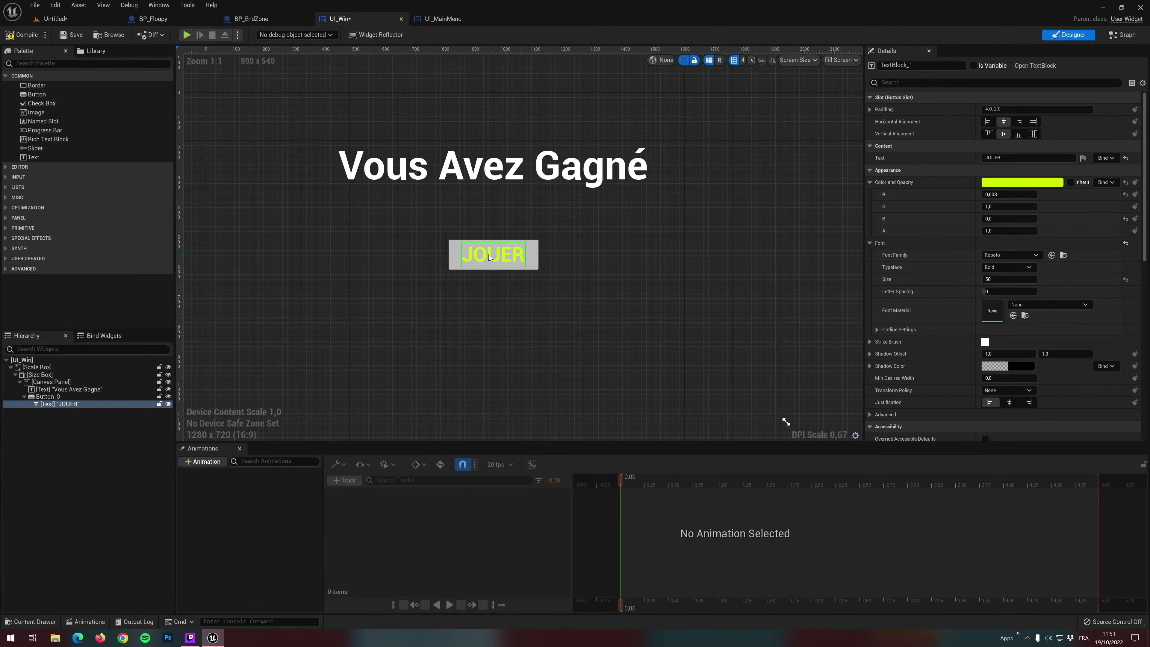
left_click(1005, 158)
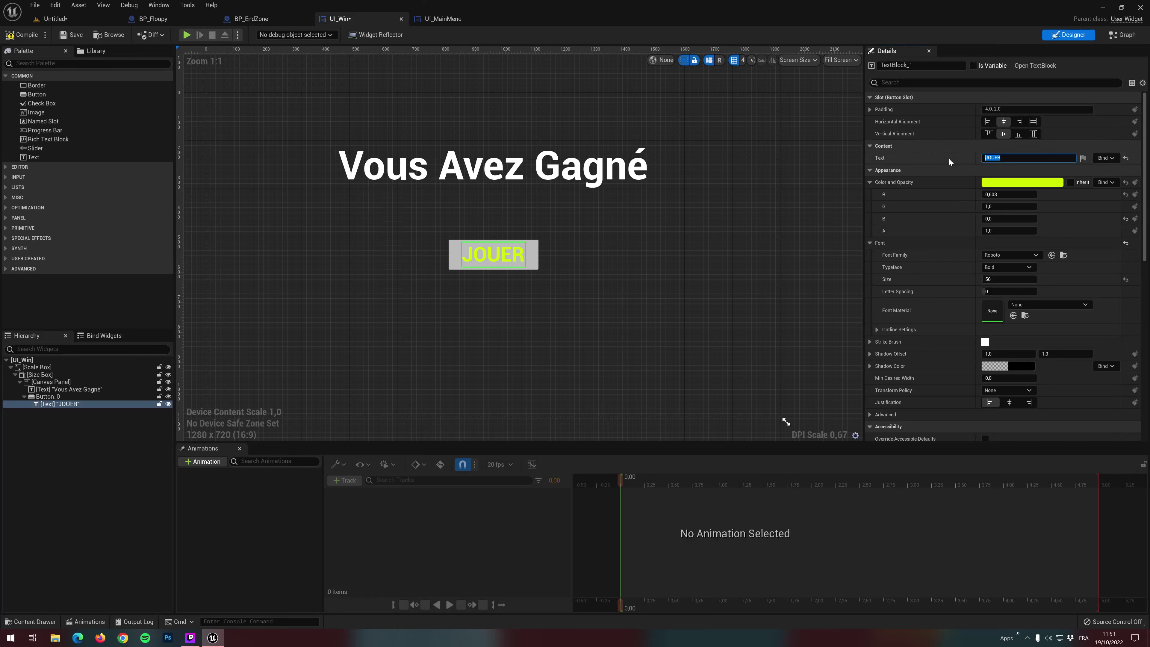
type("Rejouer")
key("Return")
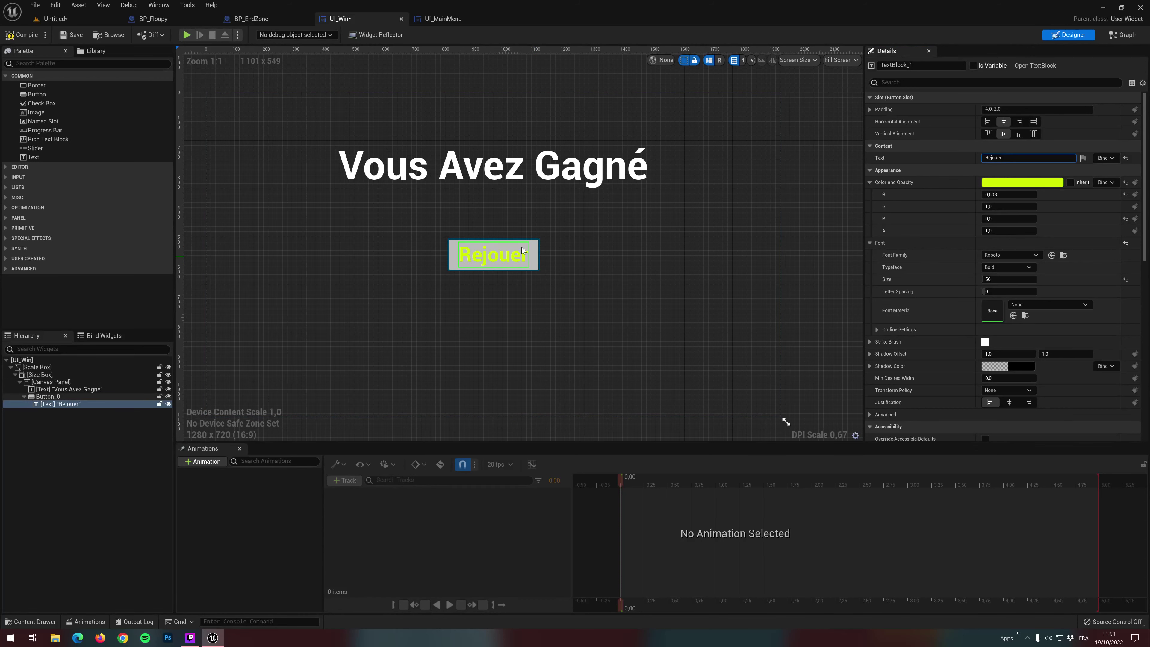
left_click(27, 35)
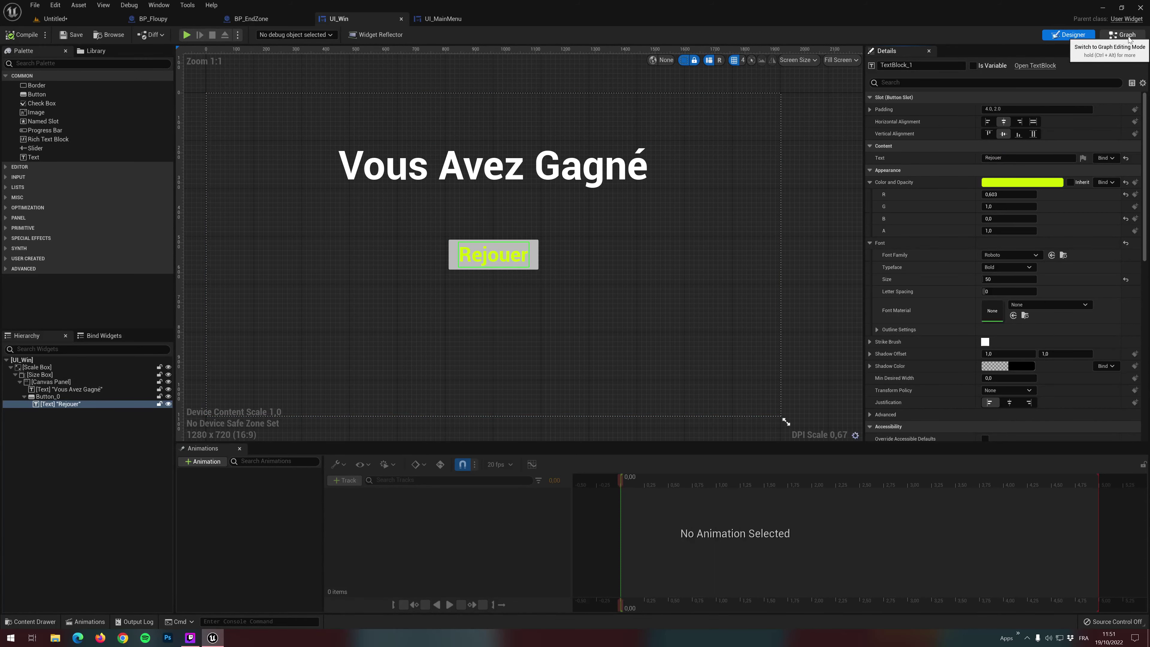
In UI_Win's Event Graph, add an On Clicked event for Button_0
left_click(1126, 36)
right_click_drag(785, 375, 550, 318)
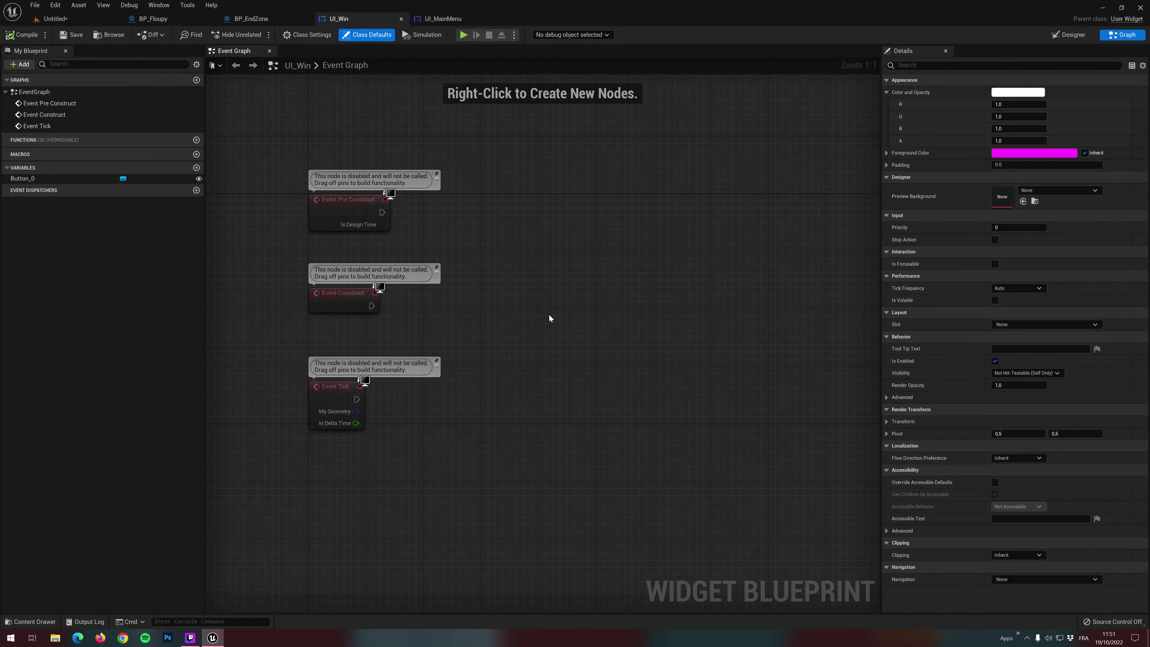
left_click(28, 178)
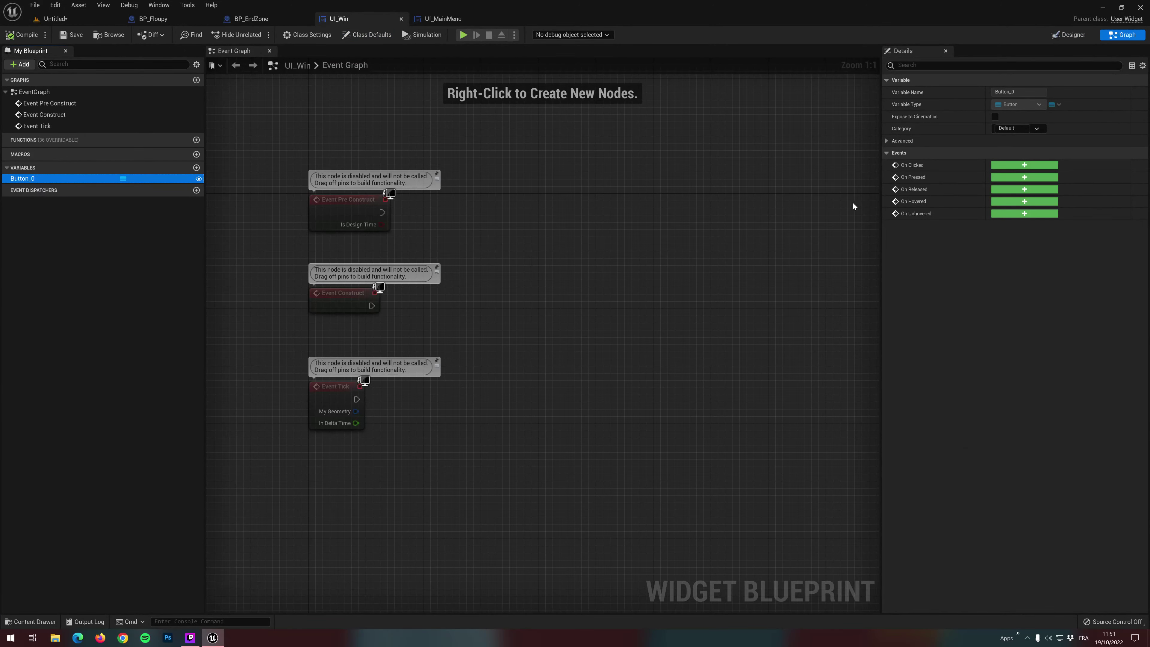
left_click(1024, 165)
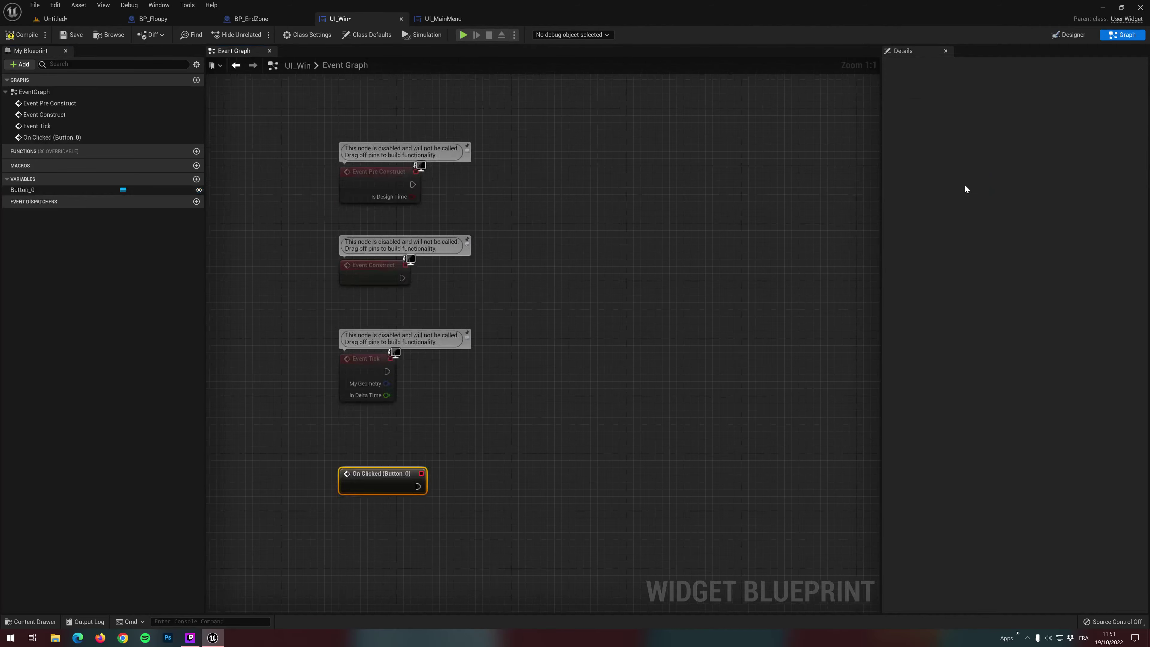
right_click_drag(806, 316, 627, 301)
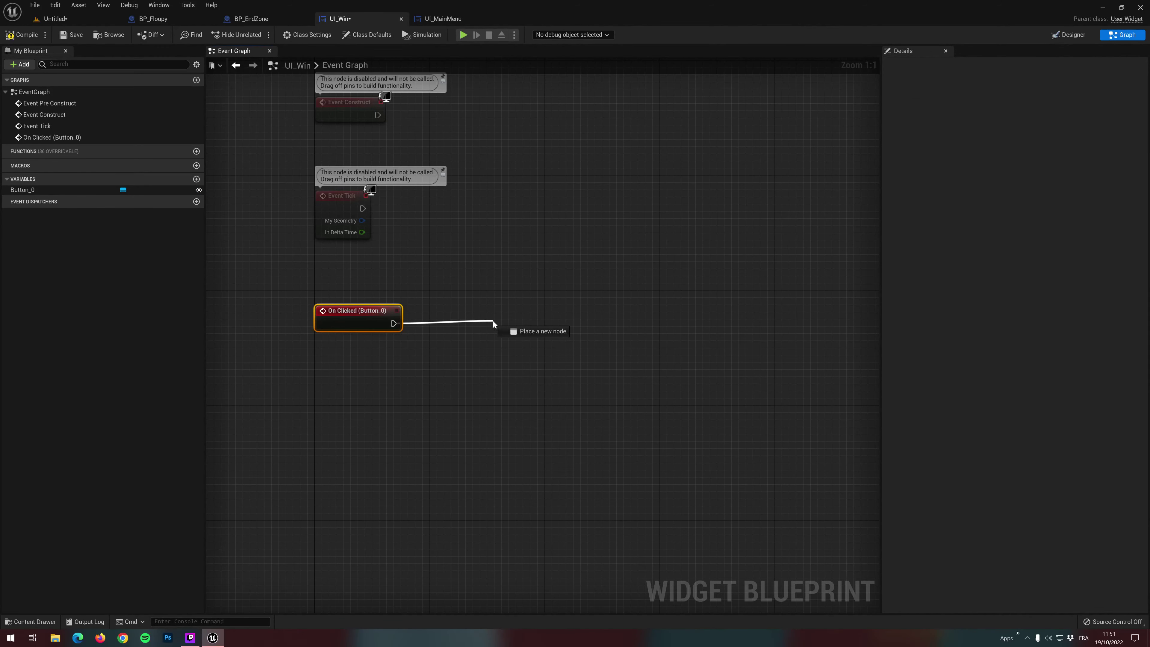
Wire an Open Level (by Name) node after the On Clicked event
left_click_drag(392, 323, 493, 321)
type("open")
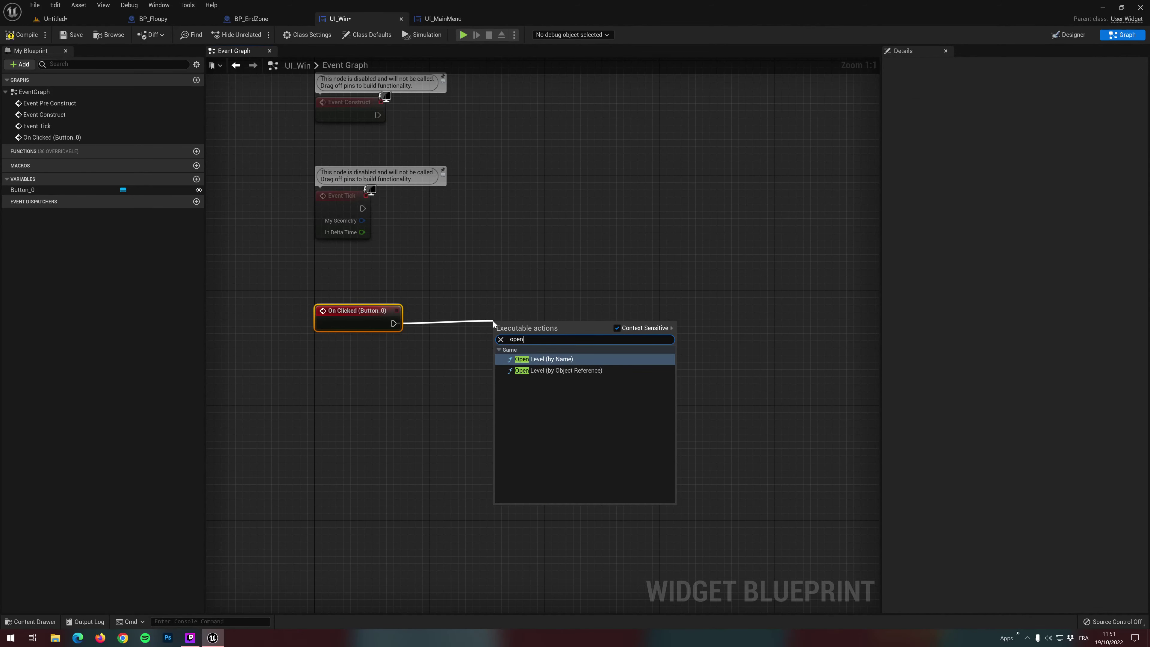
left_click(533, 359)
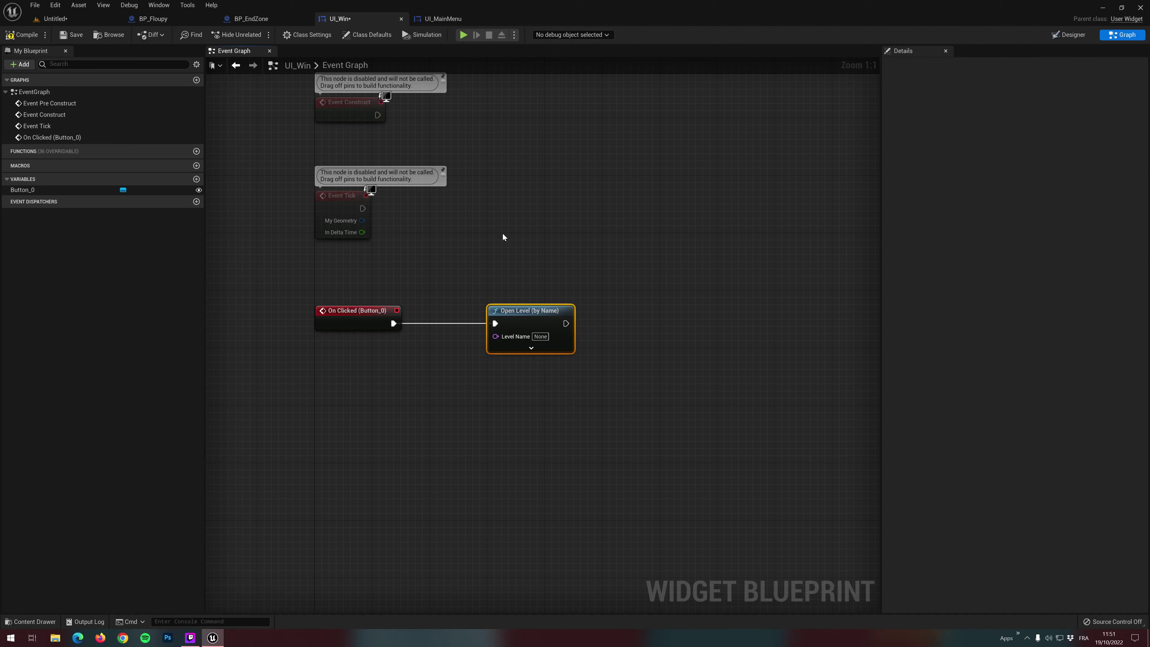
left_click(54, 18)
Save the untitled level as Level_1
right_click_drag(444, 290, 443, 290)
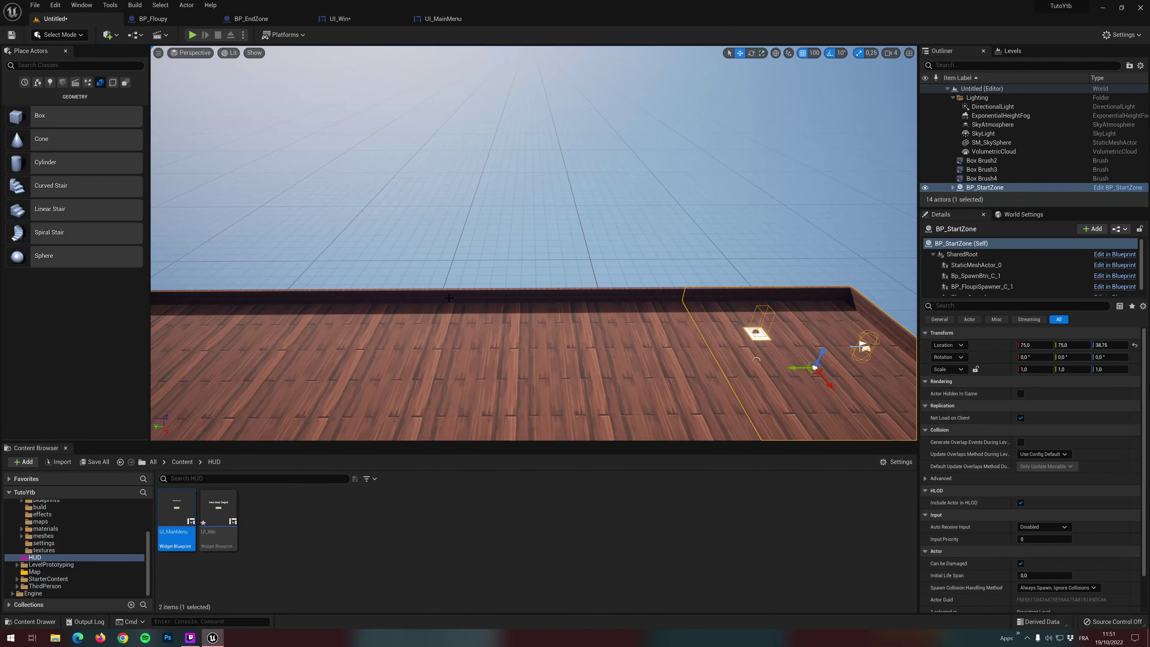
key("ctrl+s")
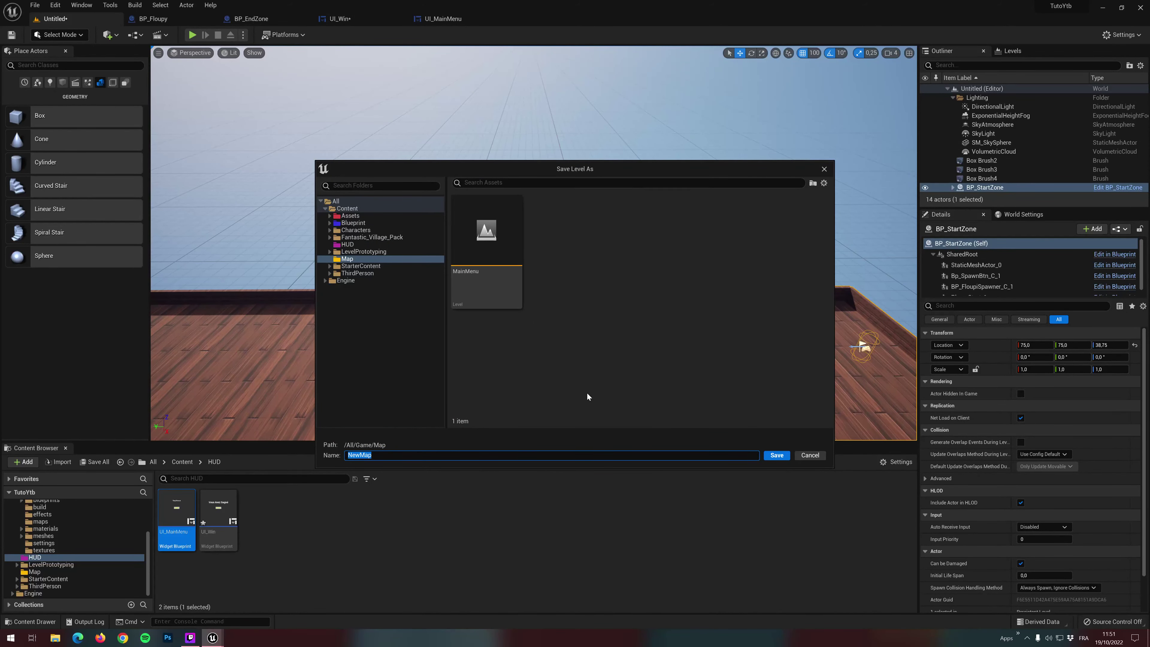
type("Level_1")
key("Return")
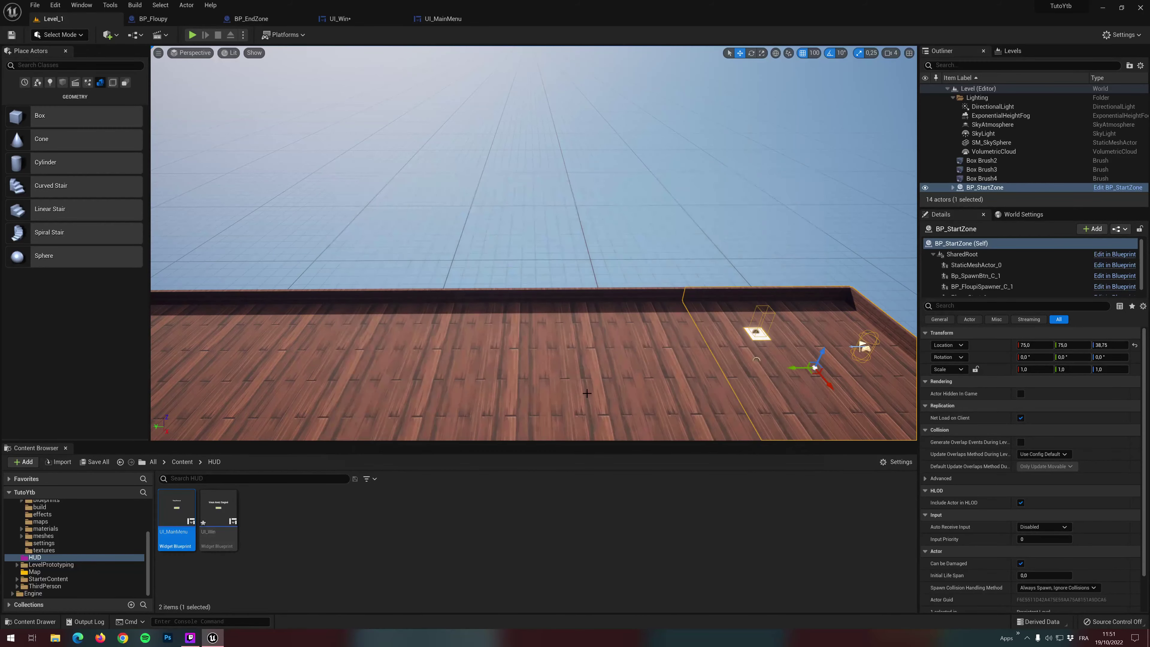
Set the Open Level node's Level Name to Level_1 and compile UI_Win
left_click(427, 19)
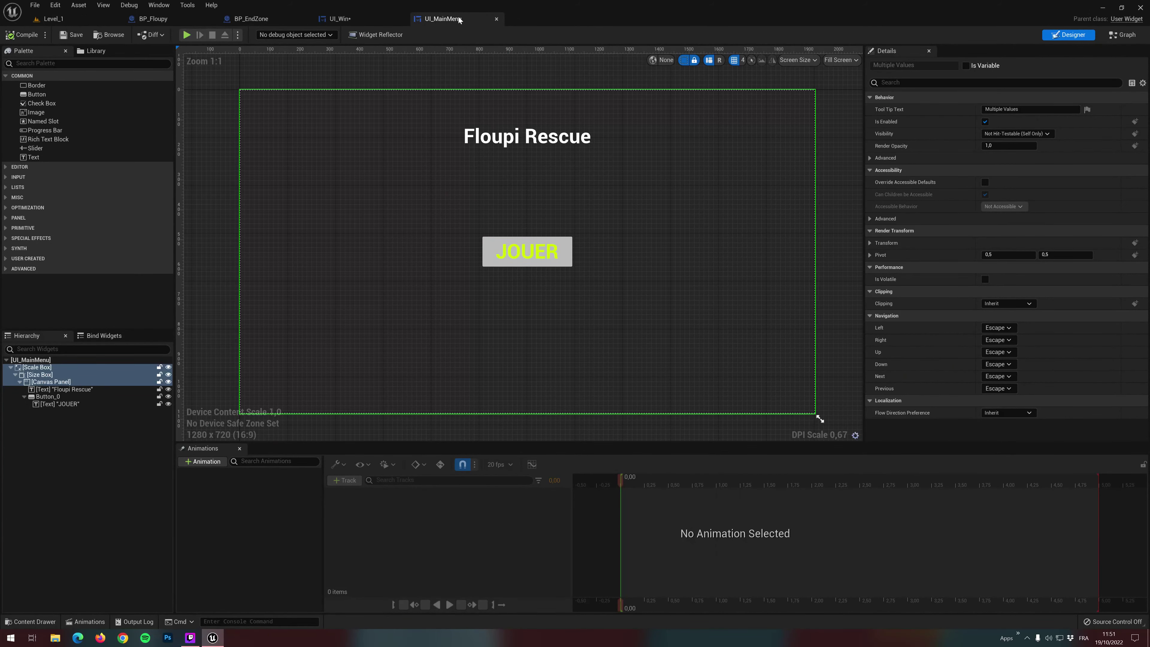
left_click(496, 18)
left_click(543, 336)
type("Level")
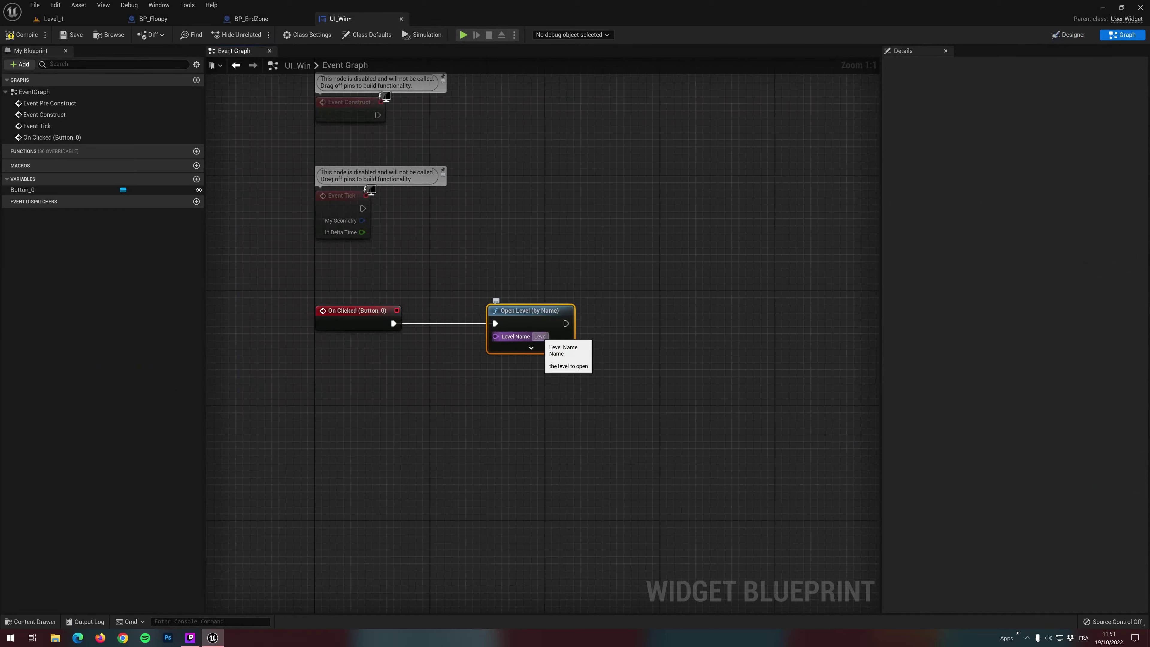
type("_1")
left_click(586, 215)
left_click(20, 35)
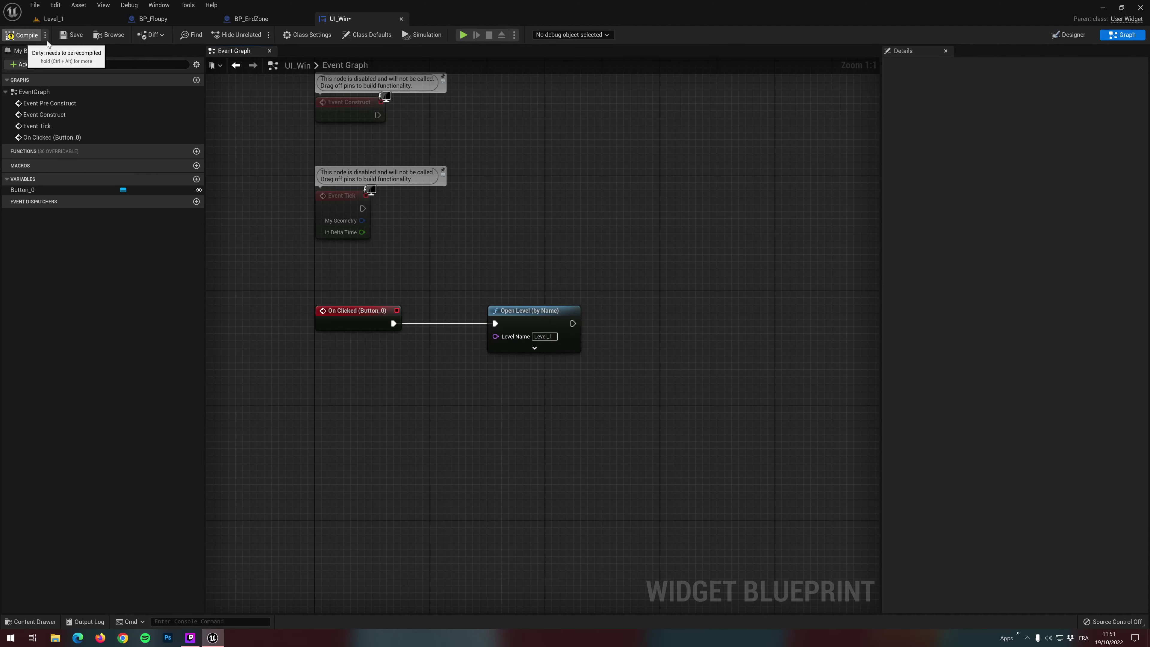
left_click(68, 20)
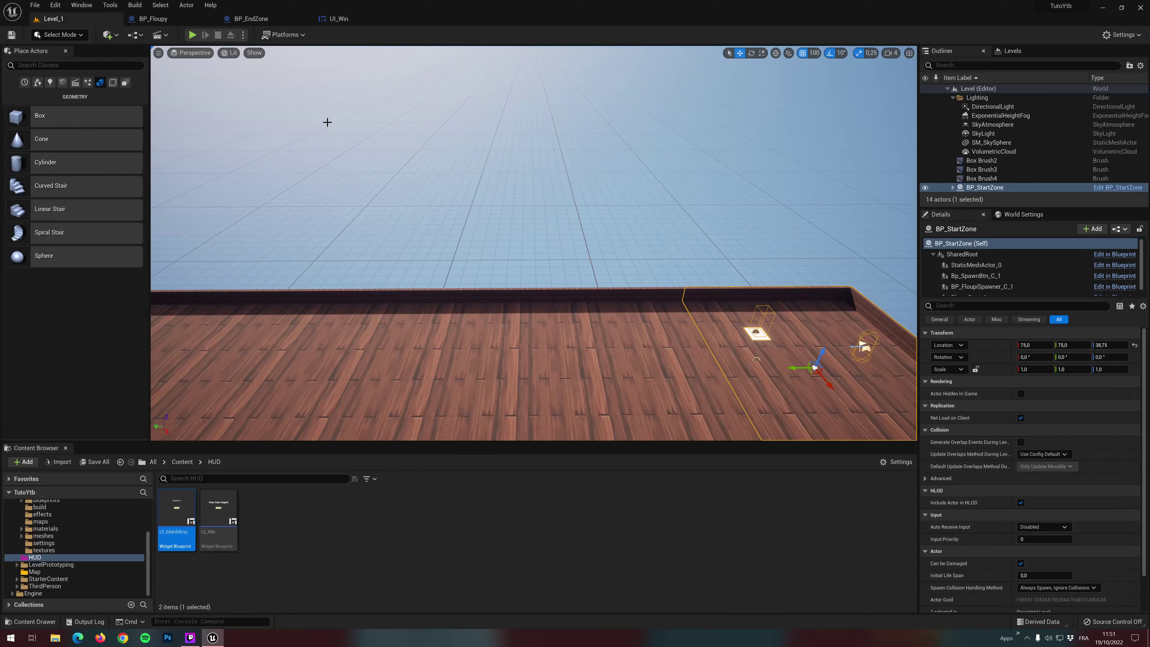
Drag BP_EndZone from the Blueprint folder into Level_1 and frame it
left_click(182, 462)
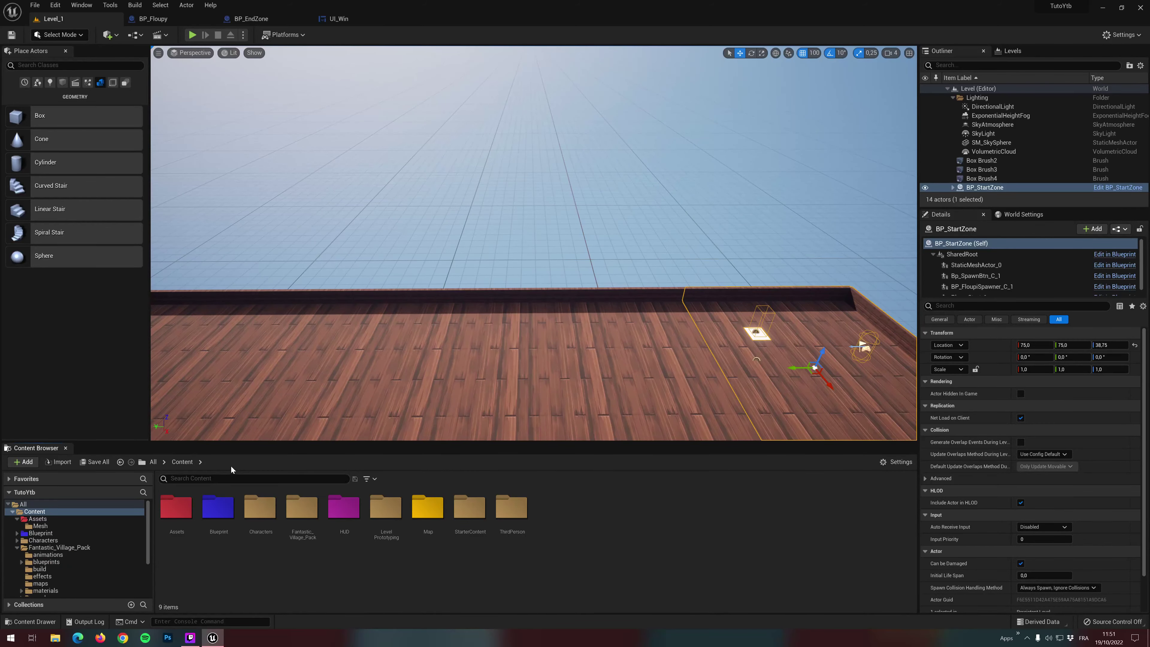
double_click(221, 506)
right_click_drag(534, 368, 534, 317)
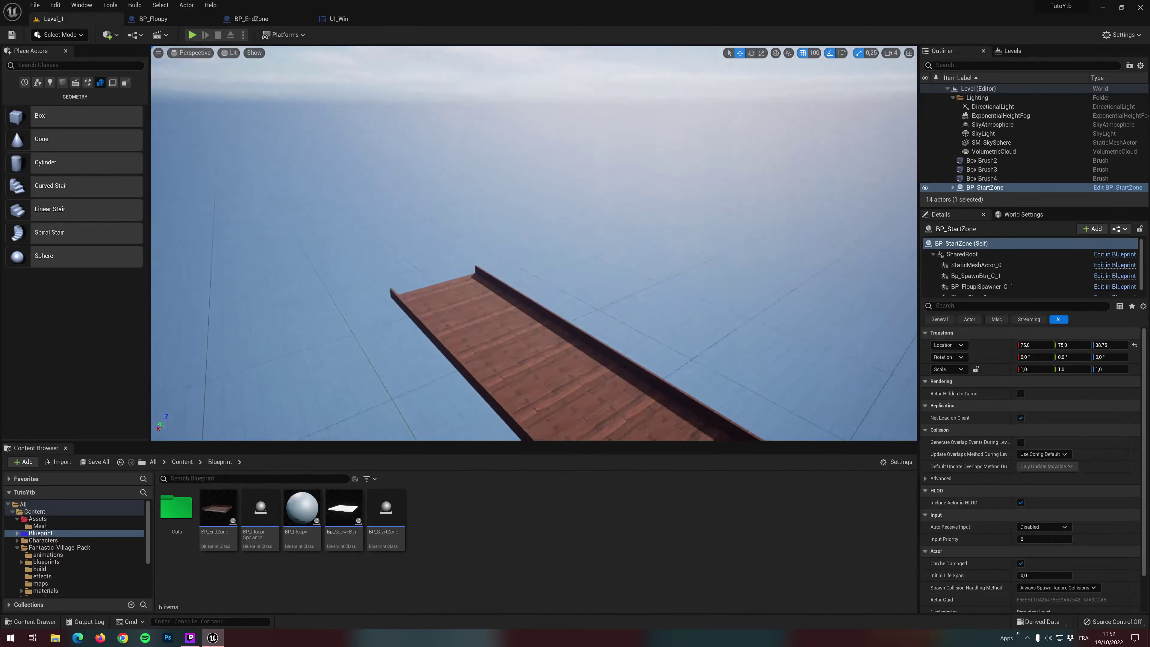
right_click_drag(534, 317, 421, 349)
mouse_move(218, 507)
left_mouse_down()
mouse_move(299, 484)
mouse_move(526, 283)
left_mouse_up()
right_click_drag(526, 283, 393, 236)
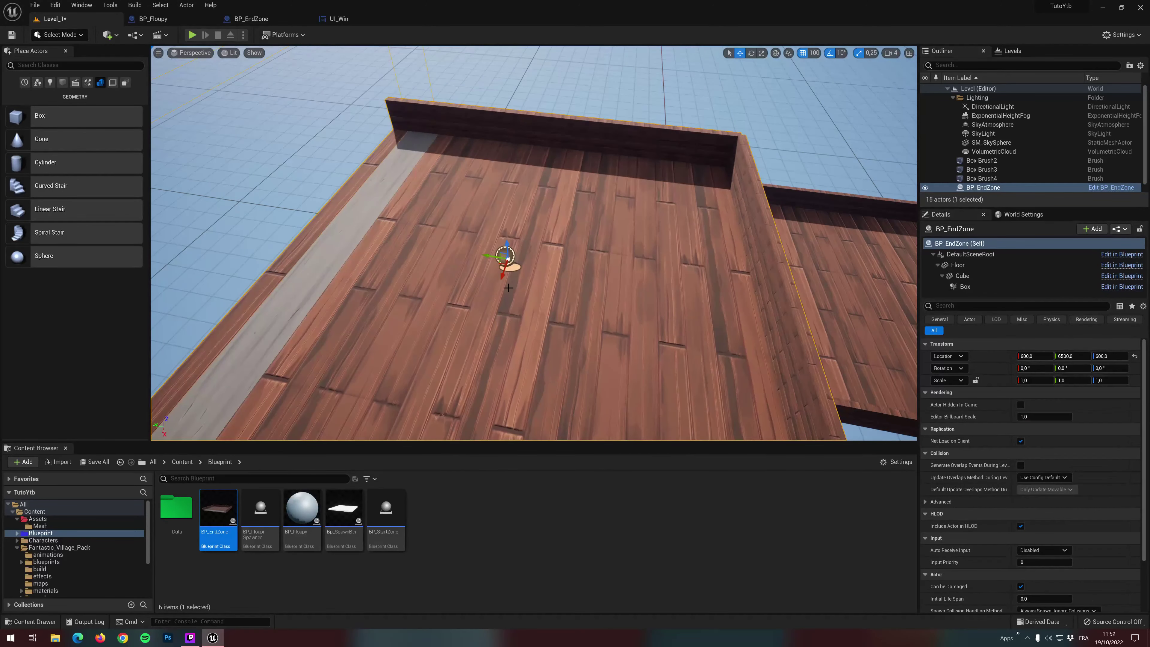
key("f")
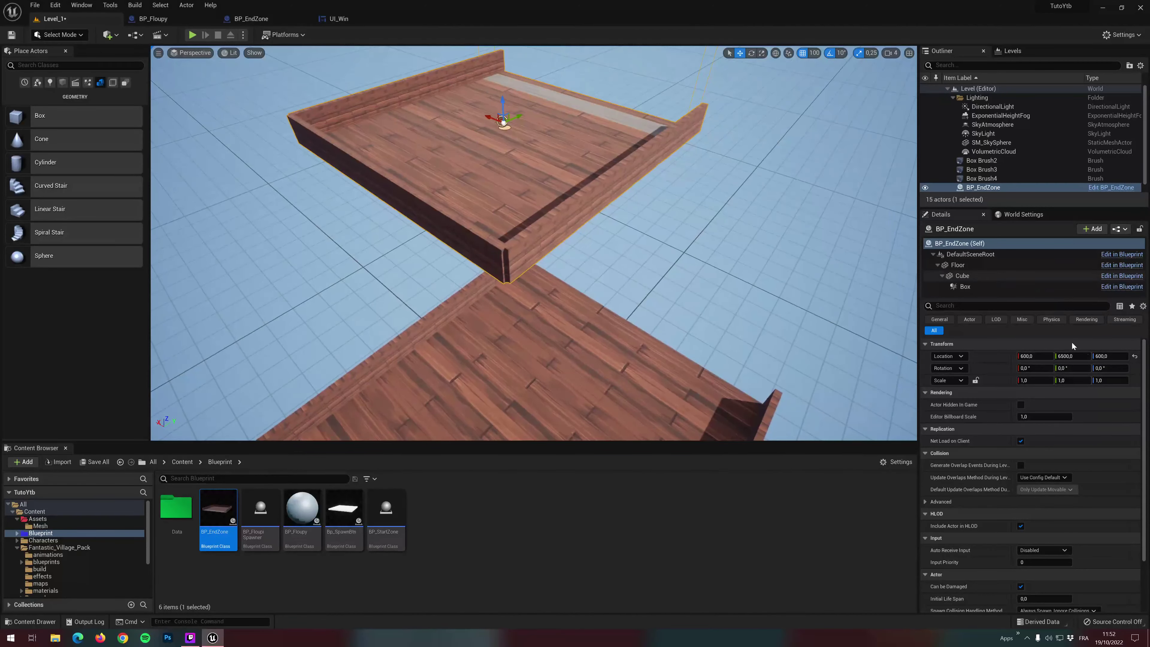
Lower the end zone to ground level and slide it to X 0
type("0")
key("Return")
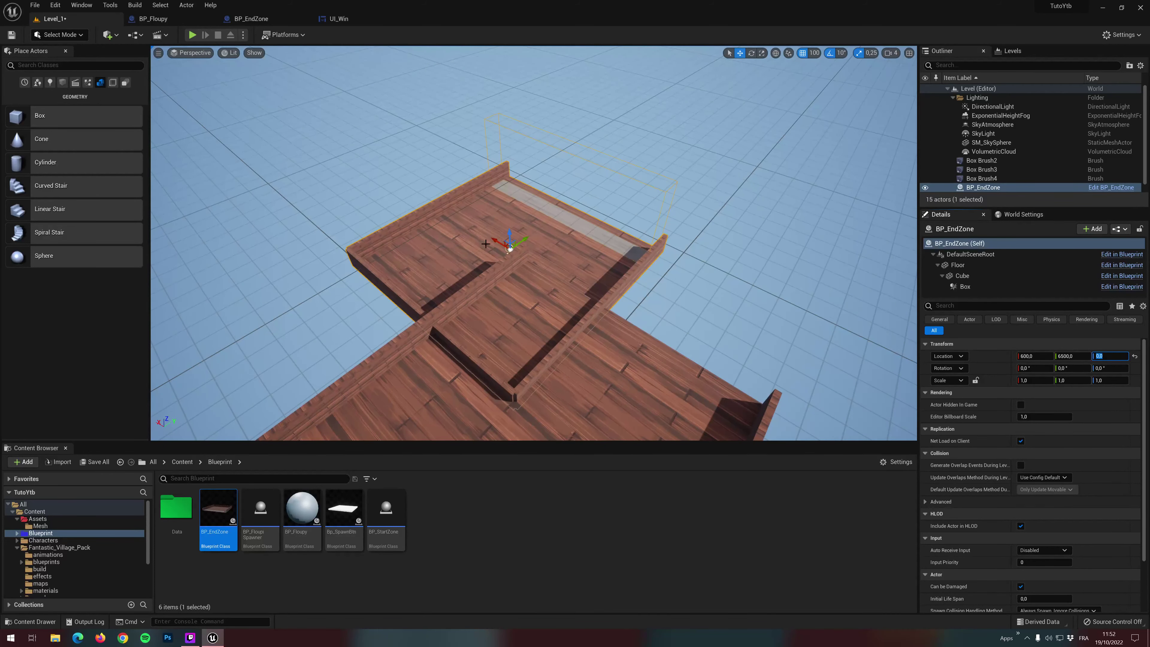
mouse_move(503, 243)
left_mouse_down()
mouse_move(619, 314)
mouse_move(686, 245)
left_mouse_up()
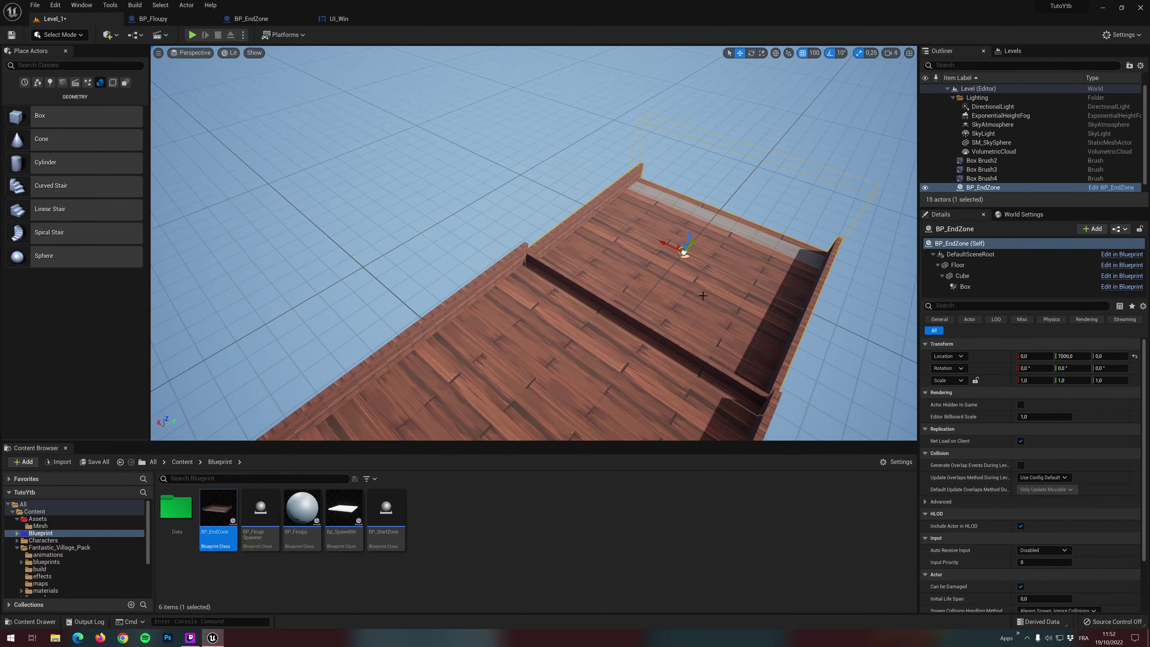
right_click_drag(792, 307, 742, 294)
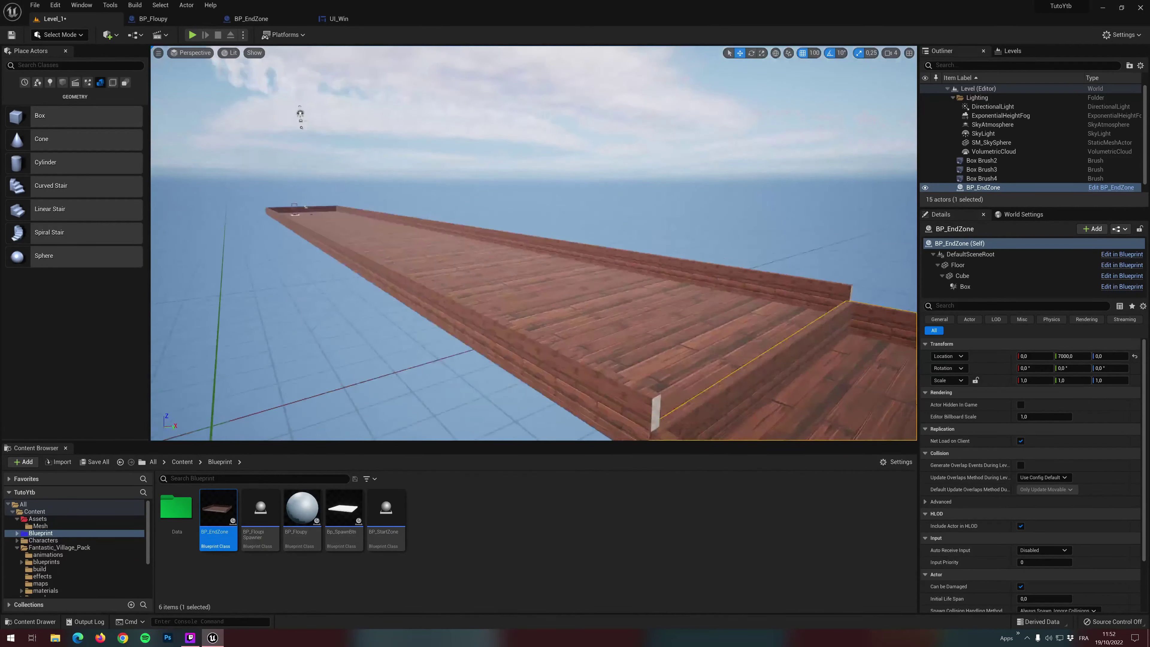
right_click_drag(742, 294, 769, 272)
Set the end zone's height to 50 and yaw to 180, then save Level_1
left_click(1110, 356)
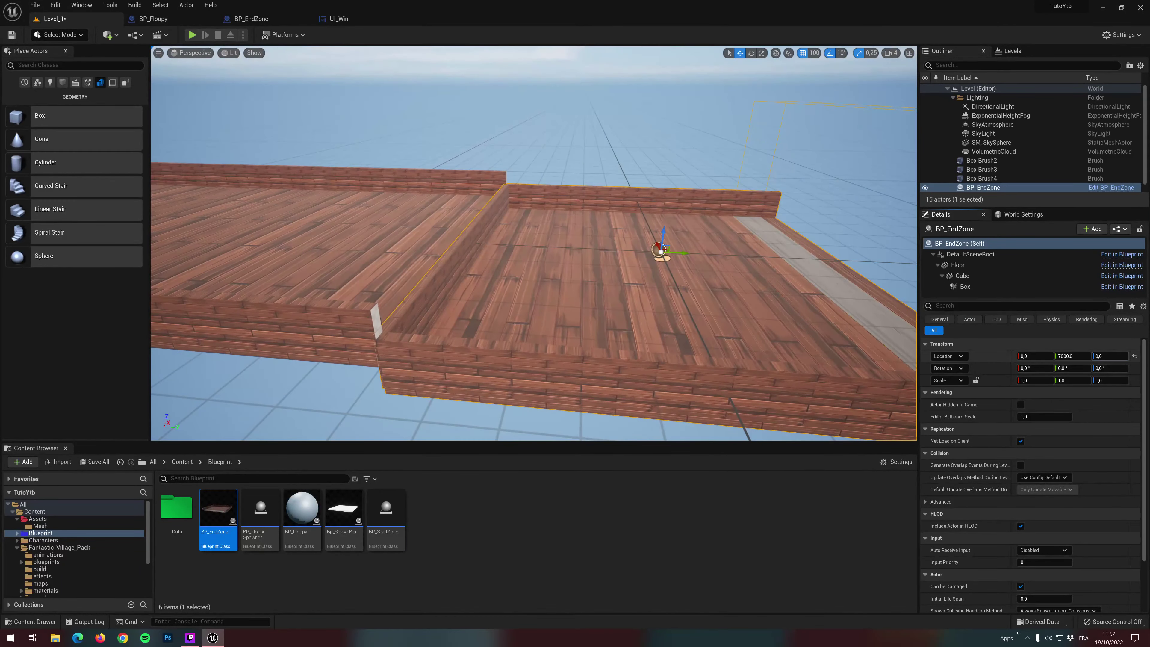
type("100")
type("50")
key("Return")
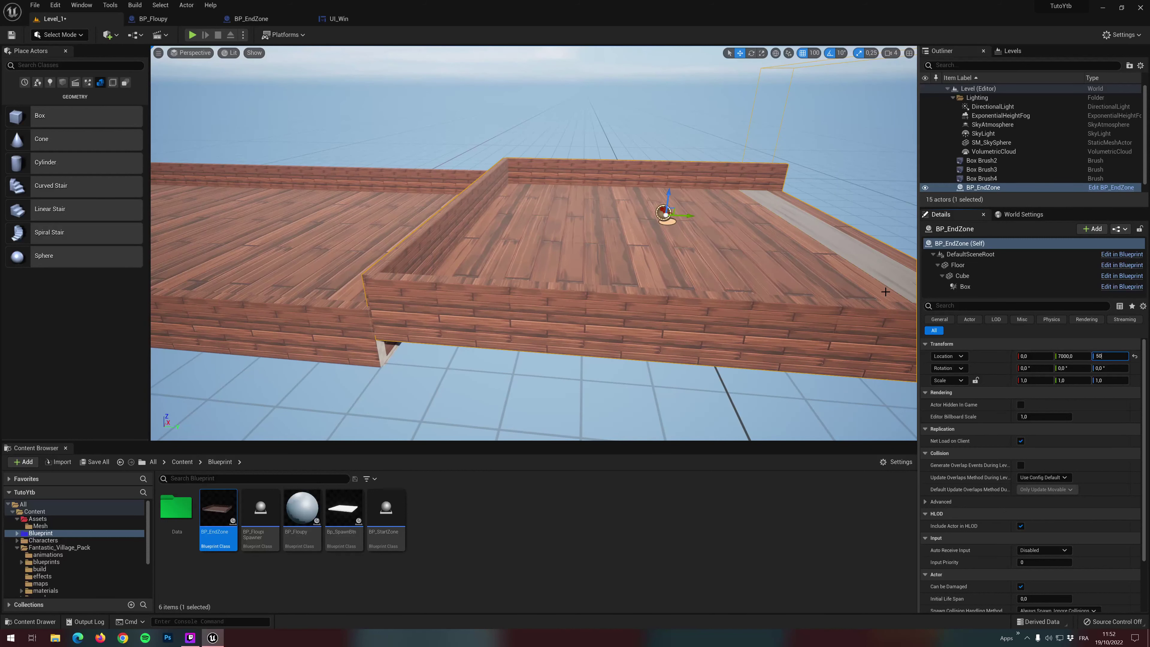
key("Return")
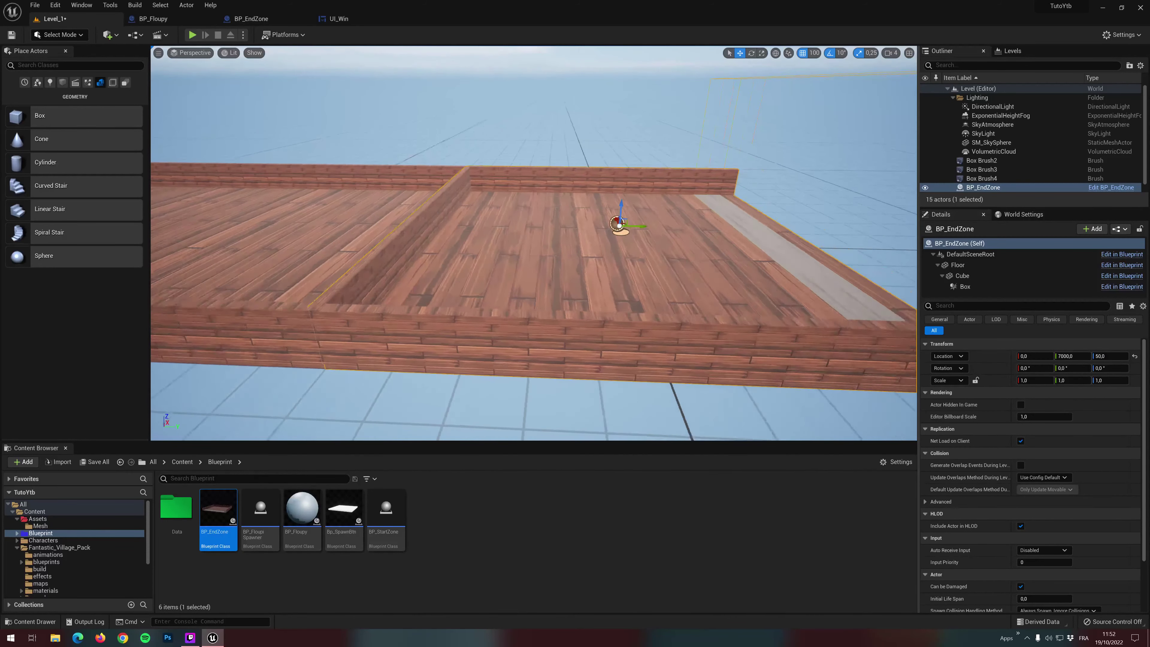
right_click_drag(732, 266, 815, 267)
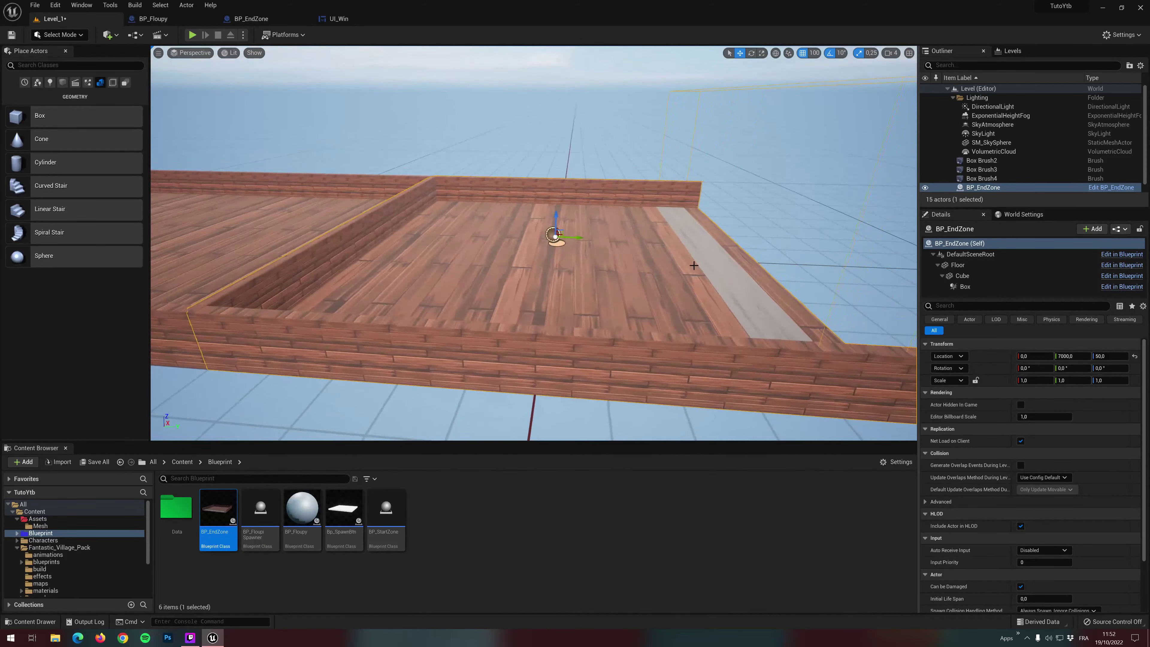
left_click(1107, 369)
type("1")
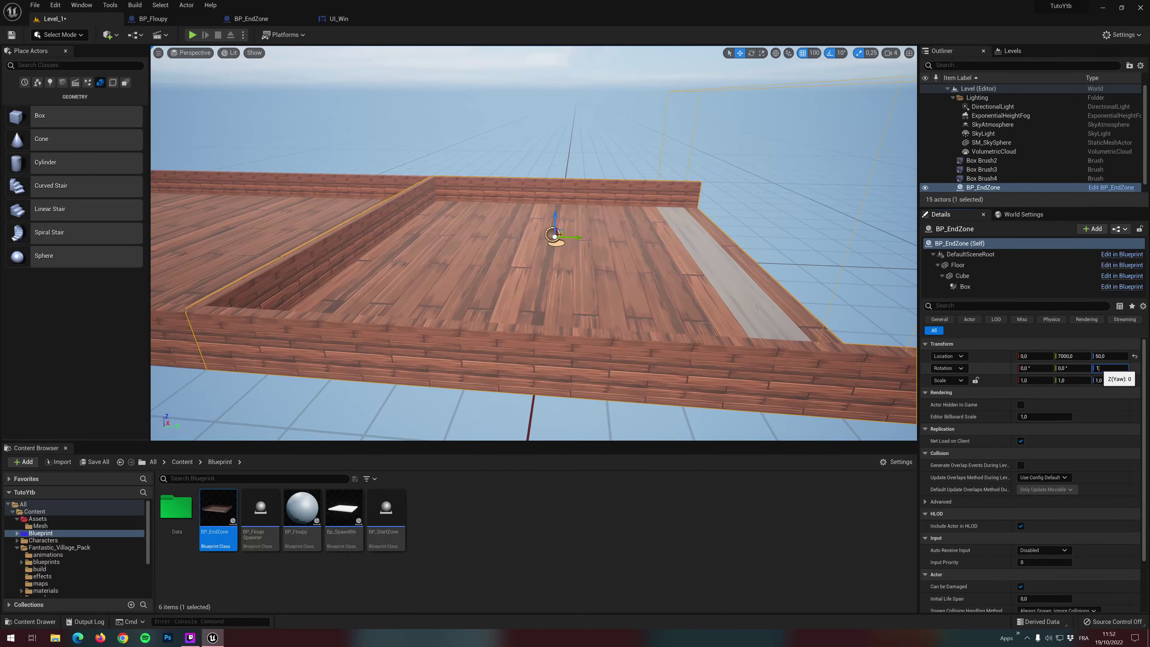
key("Return")
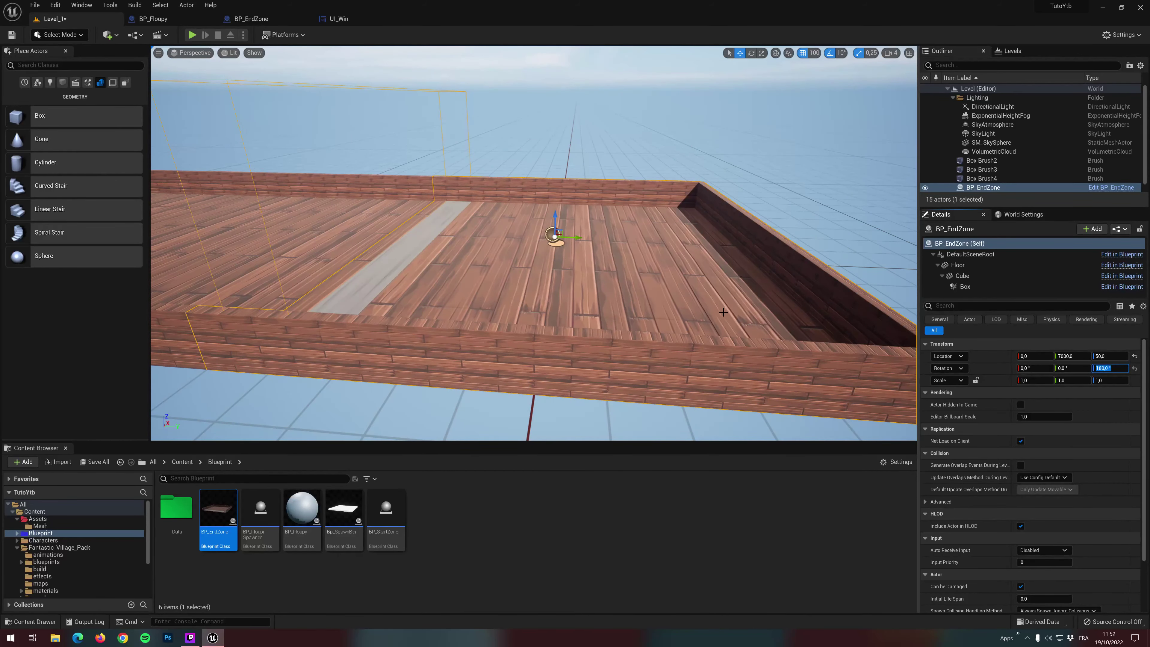
right_click_drag(723, 313, 727, 311)
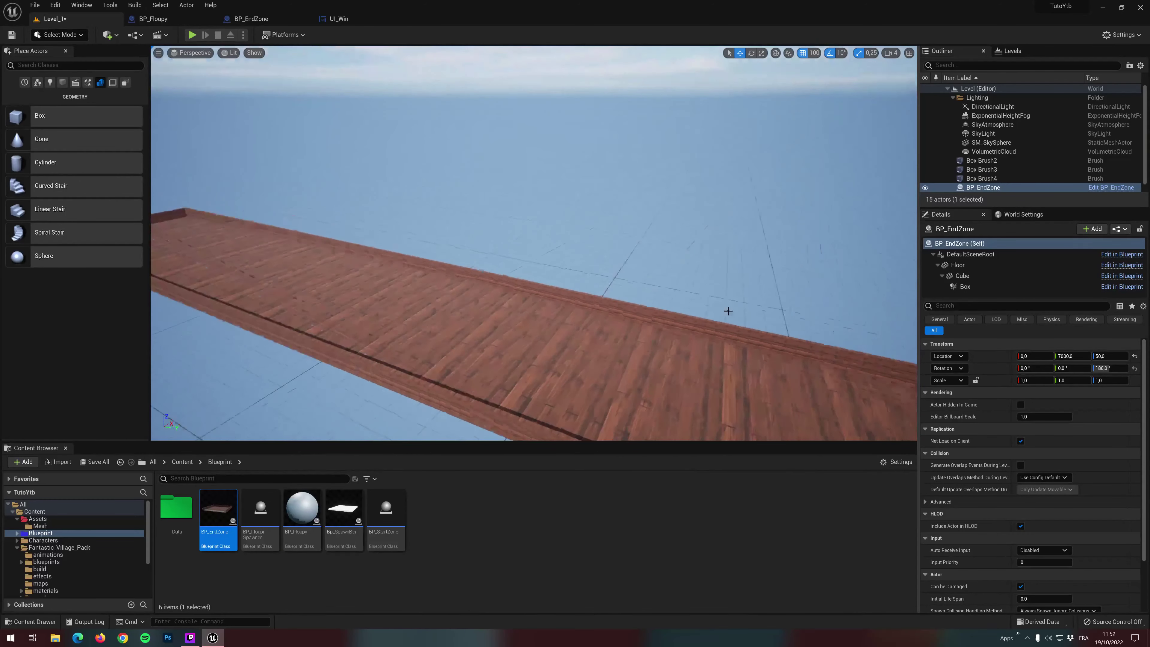
key("ctrl+s")
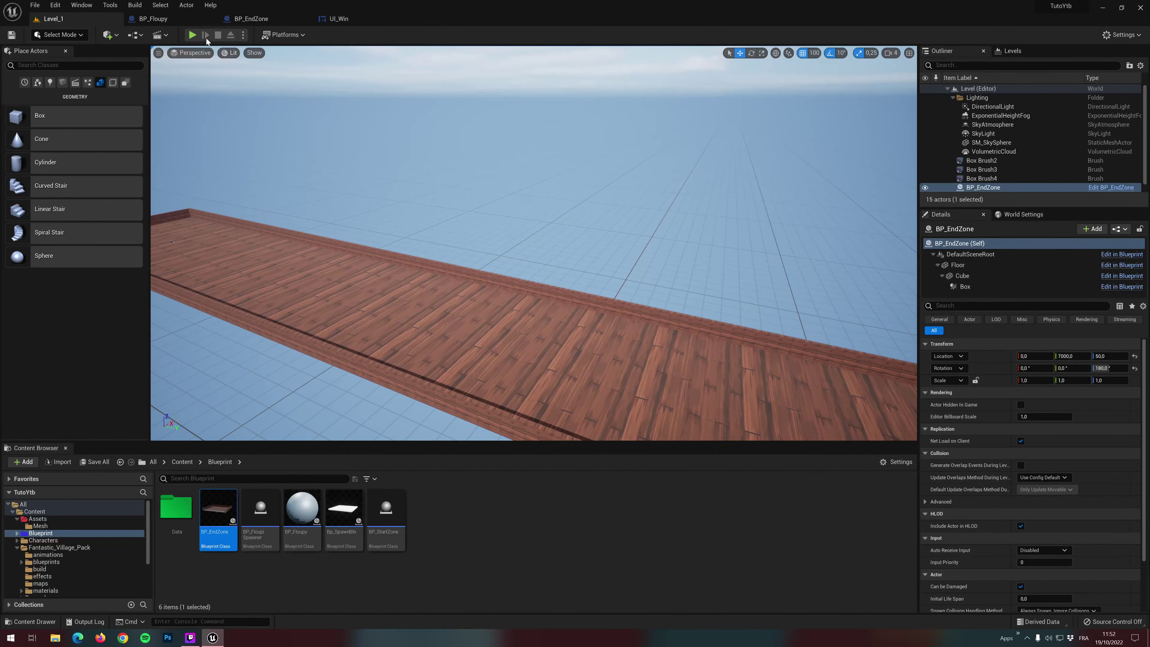
Run and stop a quick test play of the level
left_click(196, 35)
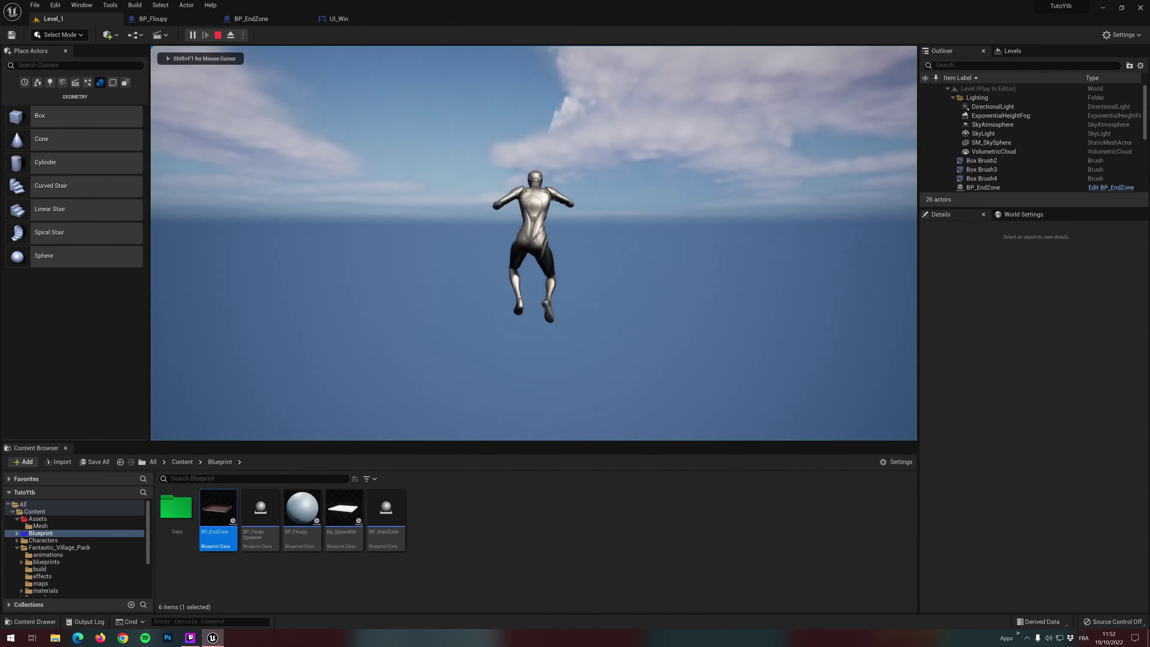
key("Escape")
left_click(397, 465)
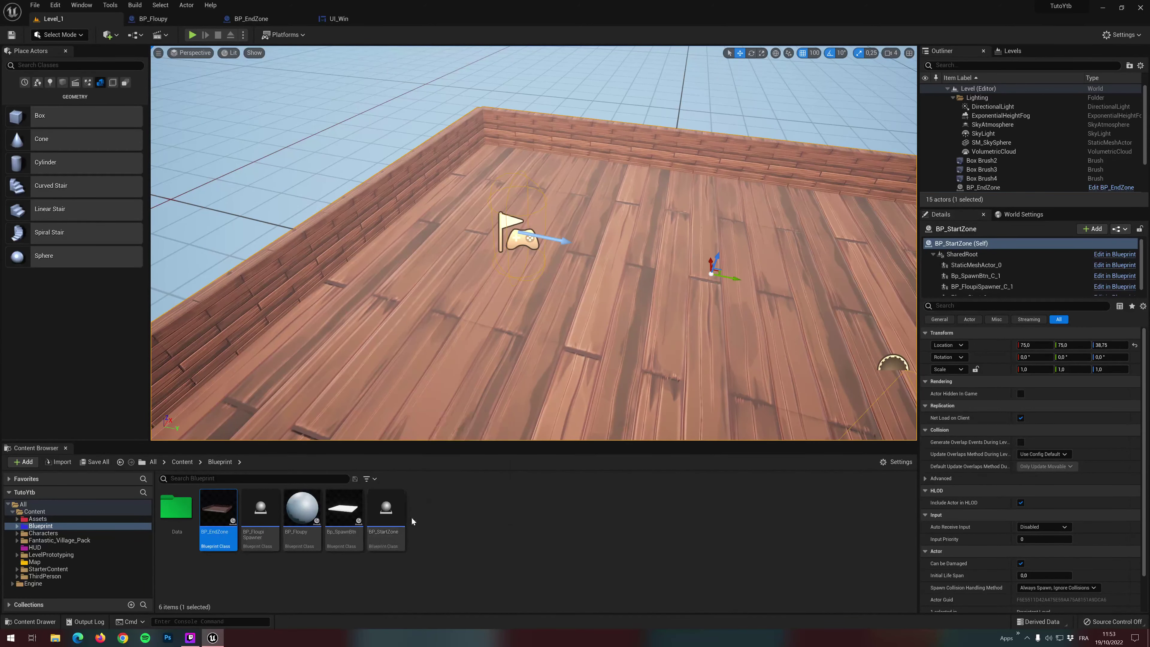
Delete the PlayerStart_1 component from BP_StartZone and go back to Level_1
left_click(386, 510)
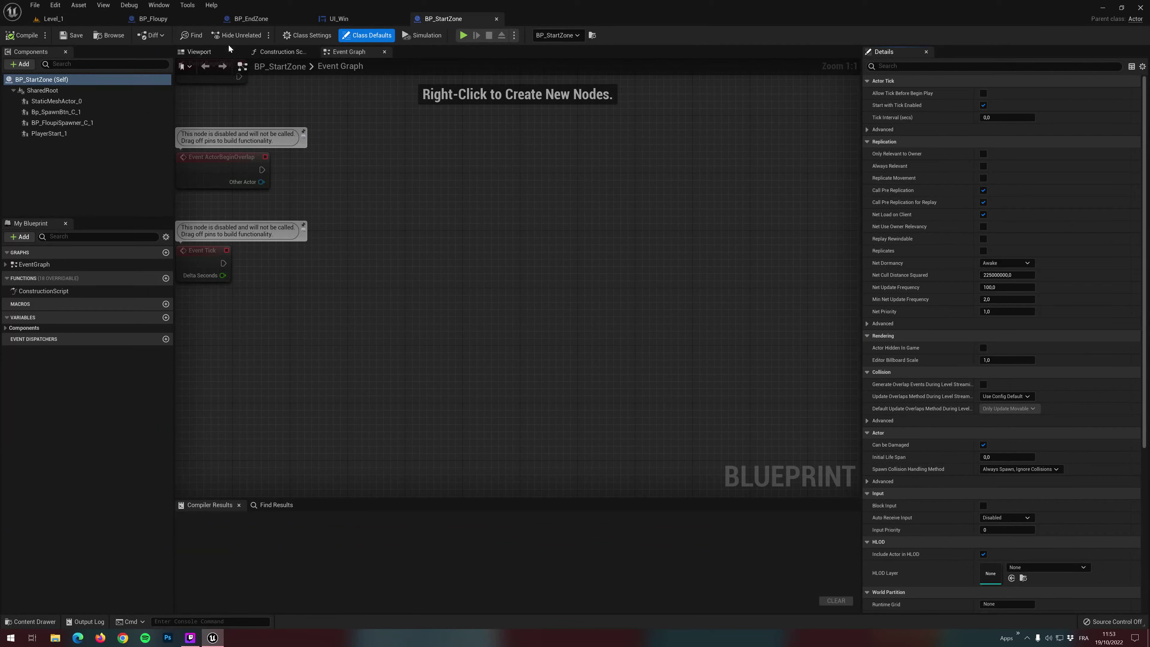
left_click(199, 51)
left_click(553, 183)
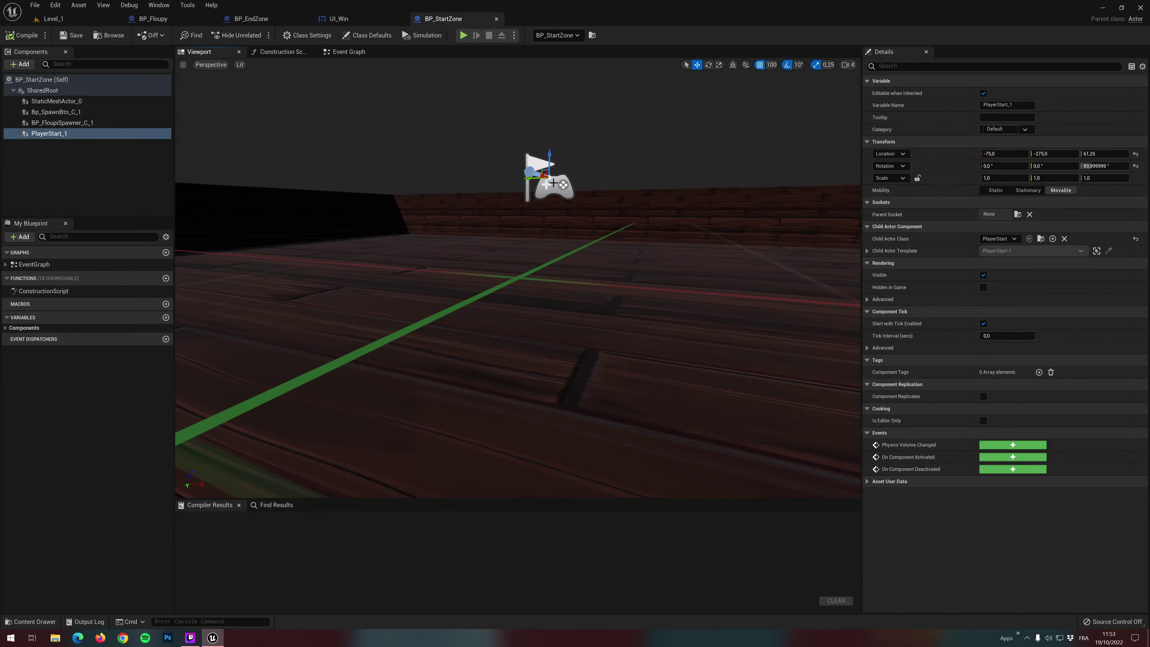
key("Delete")
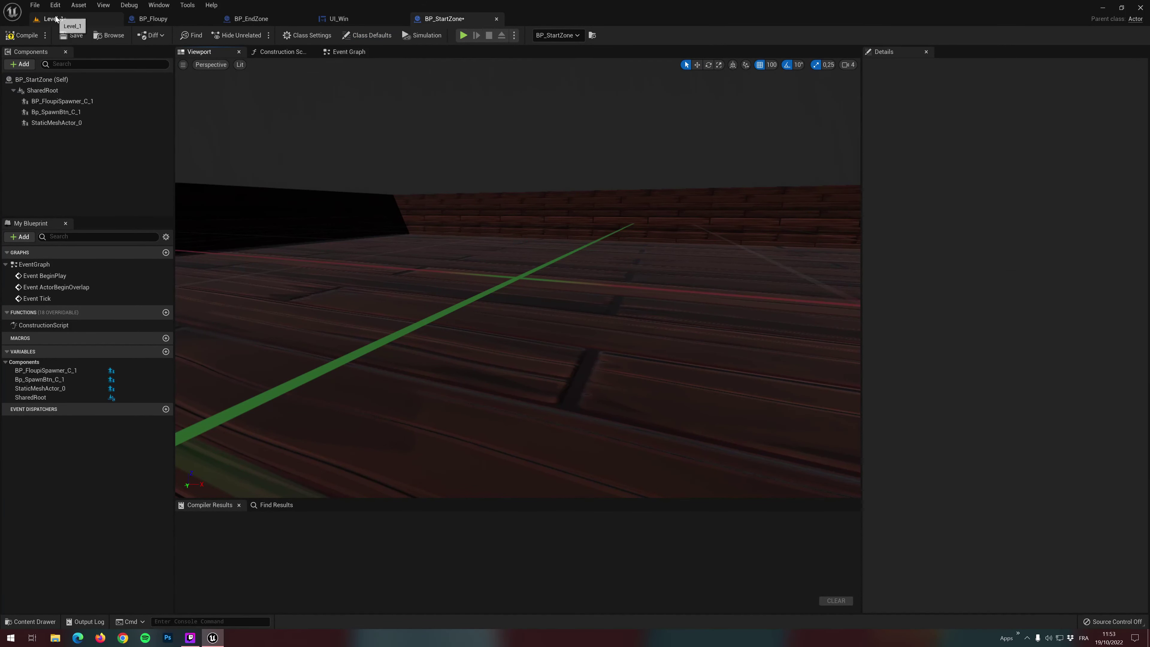
left_click(54, 19)
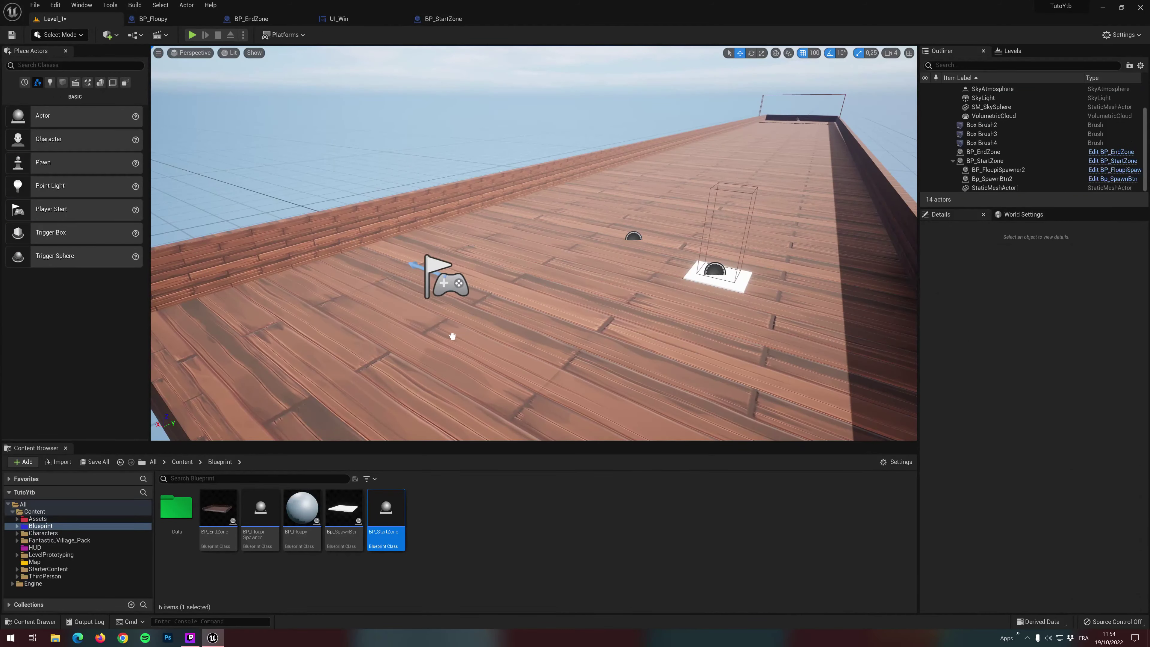
Drop a PlayerStart onto the start floor, snapped to height 100
left_click_drag(351, 297, 448, 335)
right_click_drag(490, 315, 509, 338)
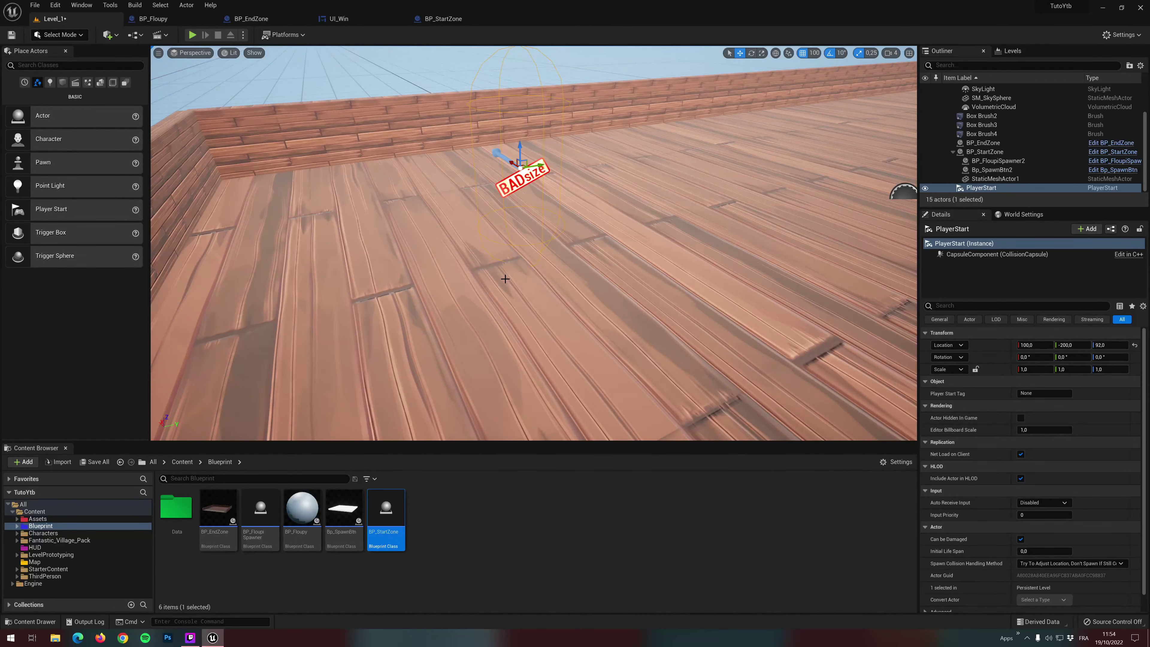
key("End")
key("f")
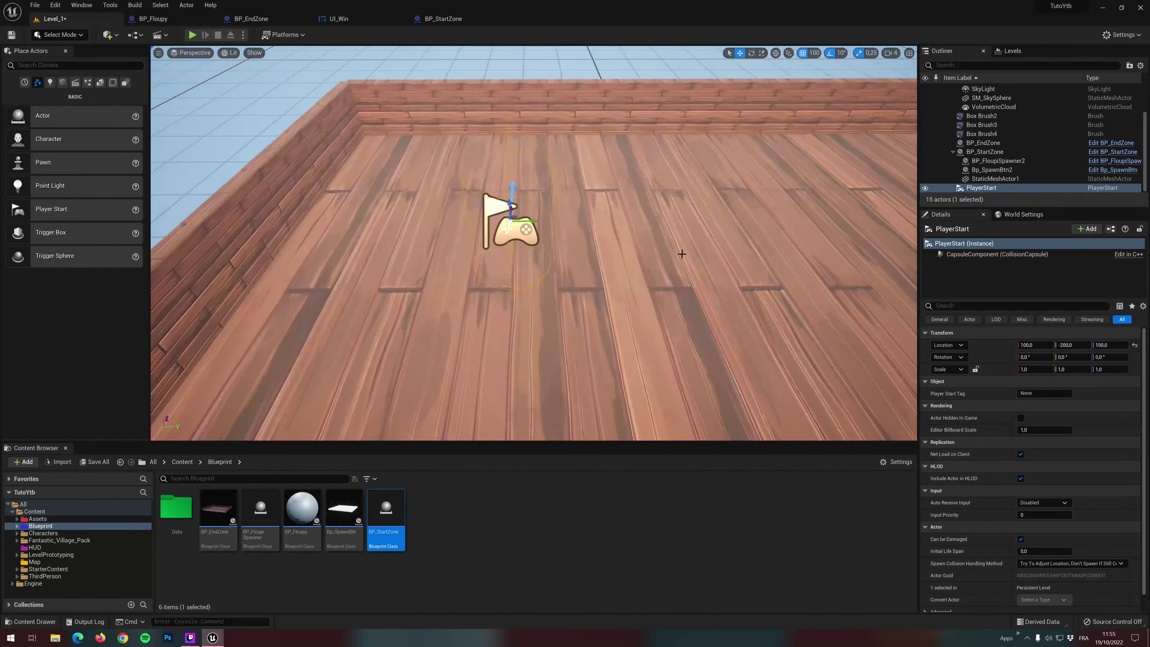
right_click_drag(535, 253, 535, 252)
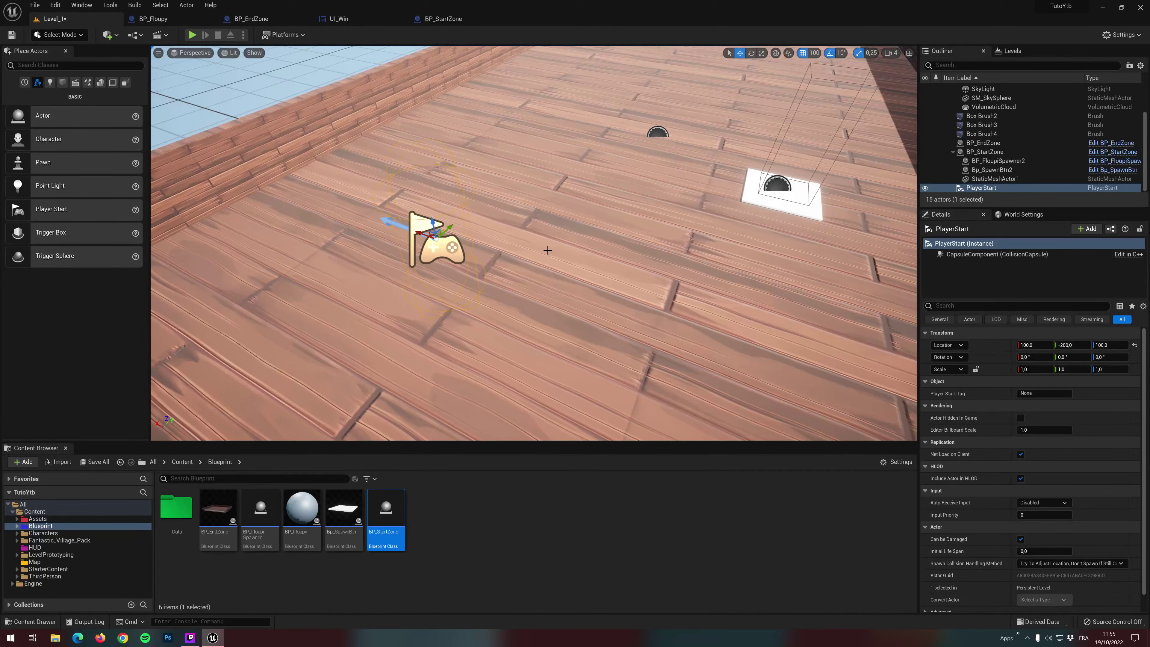
right_click_drag(563, 252, 539, 239)
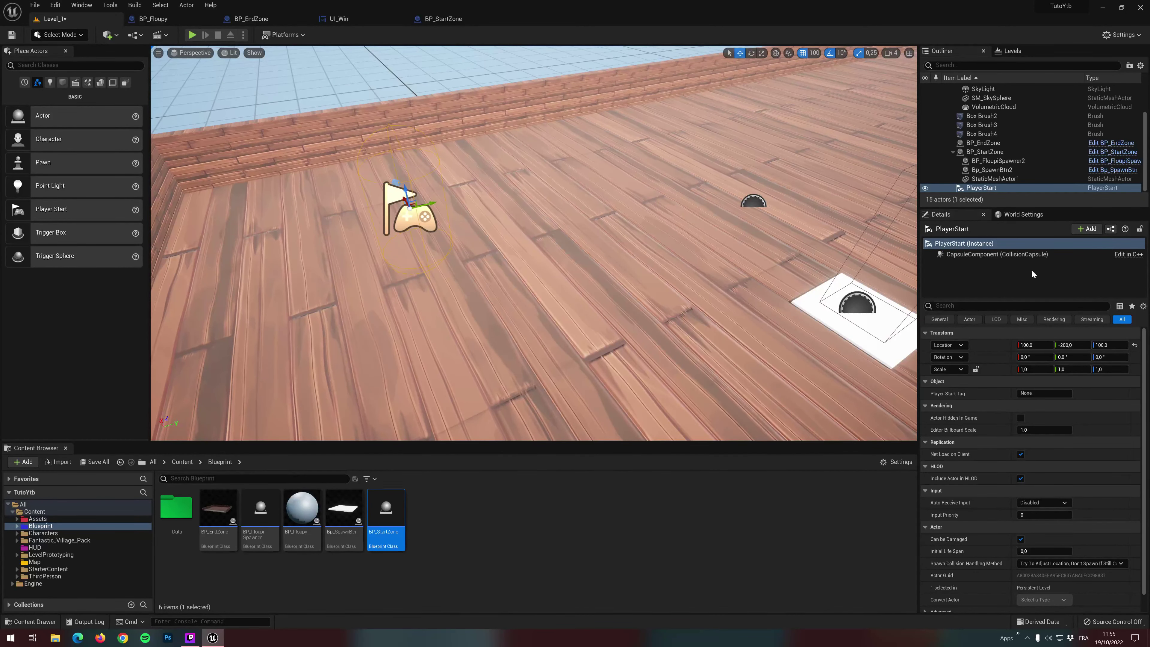
Rotate the PlayerStart 90 degrees around Z and set its Location Z to 102
right_click_drag(589, 235, 591, 231)
key("e")
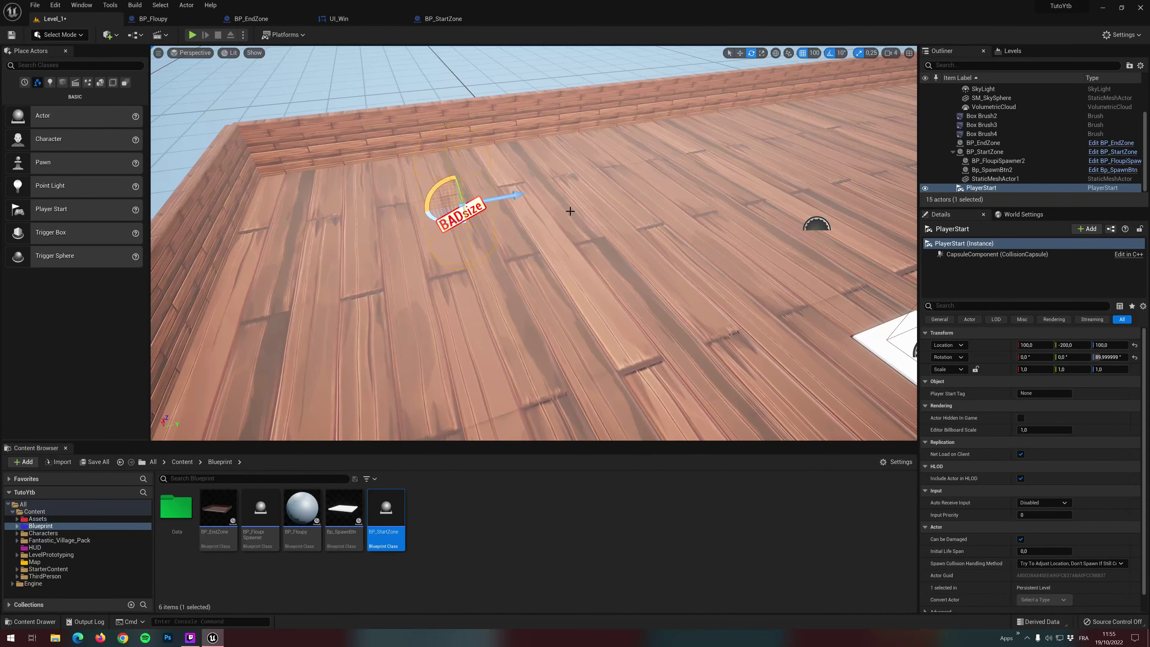
right_click_drag(591, 230, 585, 223)
key("w")
right_click_drag(443, 225, 462, 213)
left_click(1109, 345)
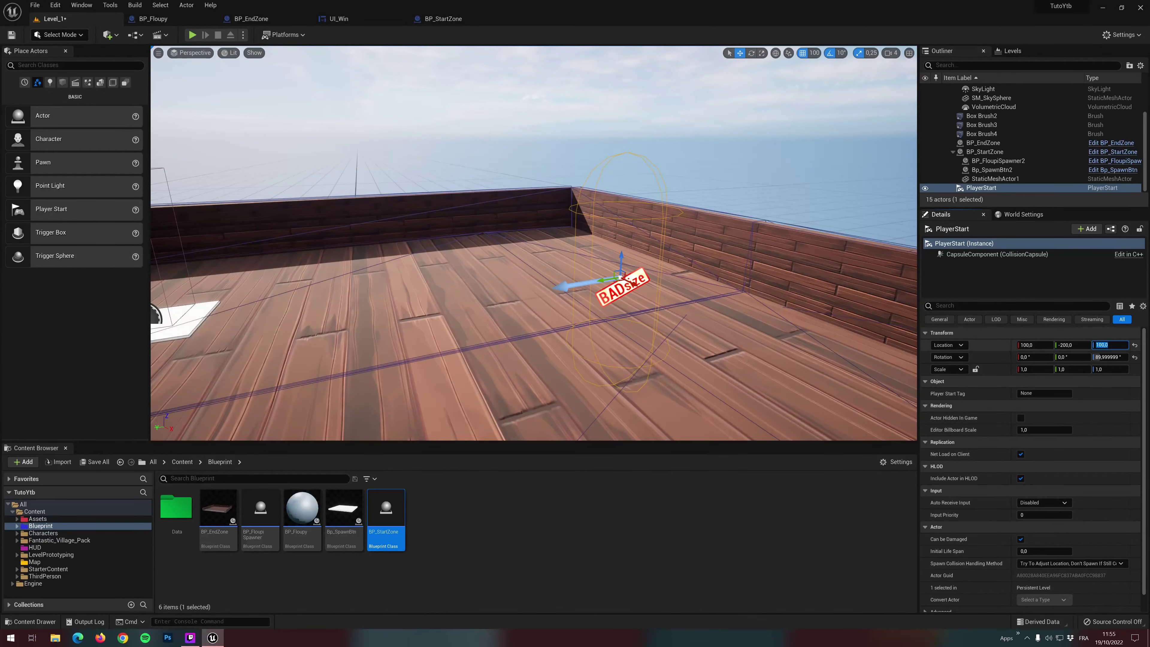
type("102")
key("Return")
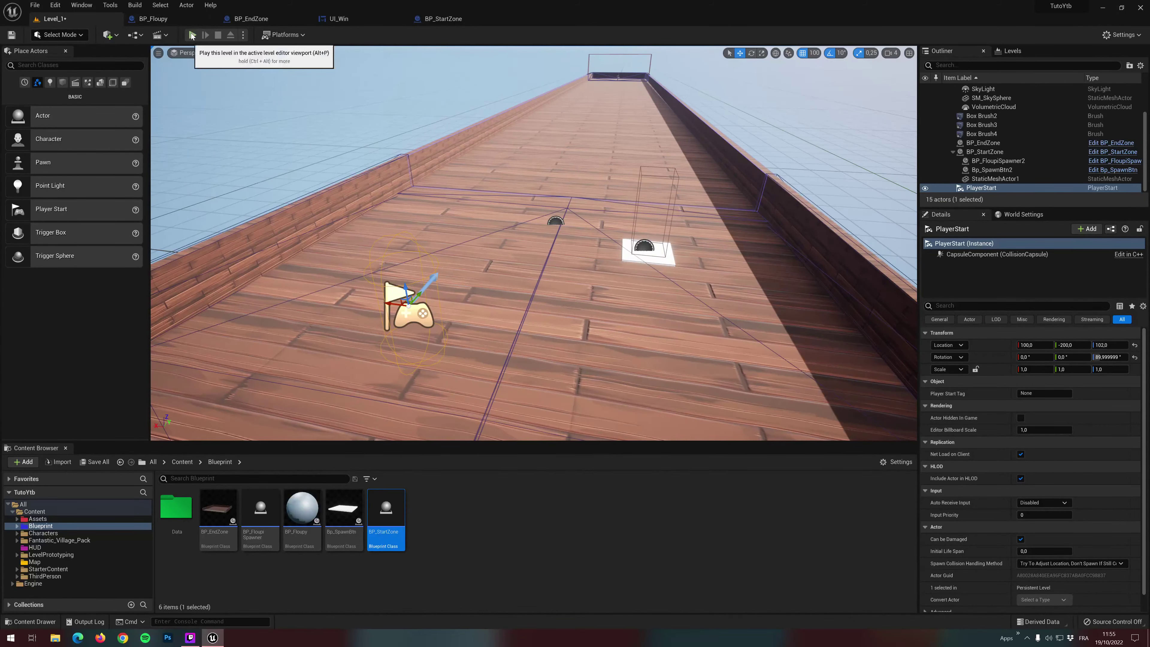
After a quick test play, delete StaticMeshActor_0 from BP_StartZone's components
left_click(192, 34)
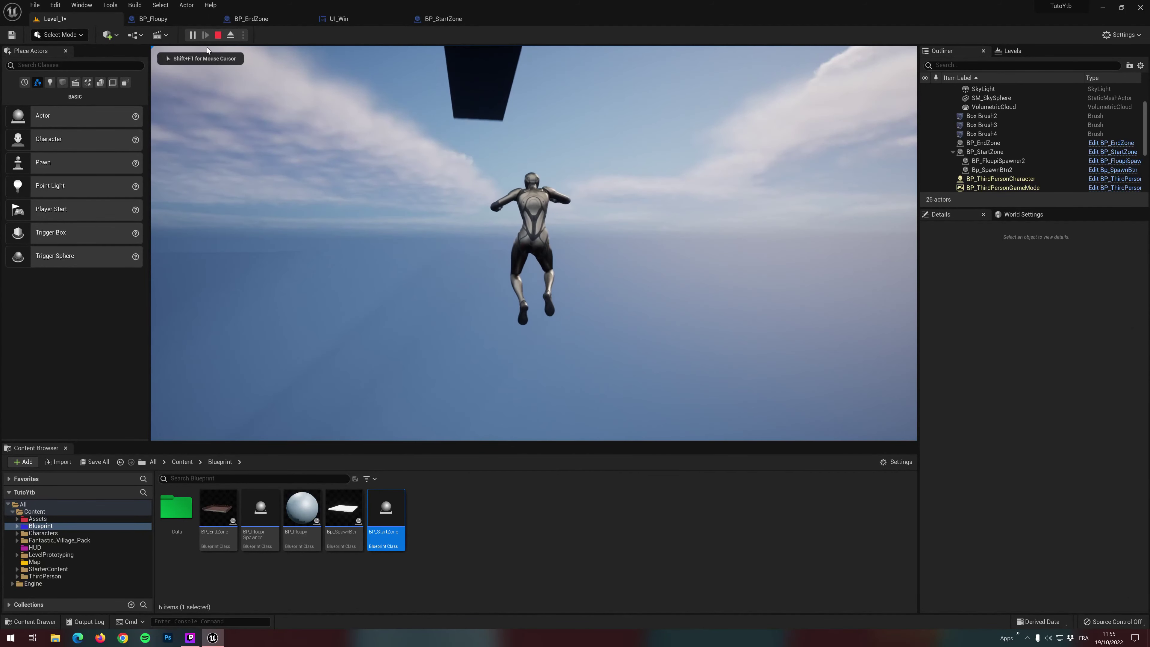
key("Escape")
key("f")
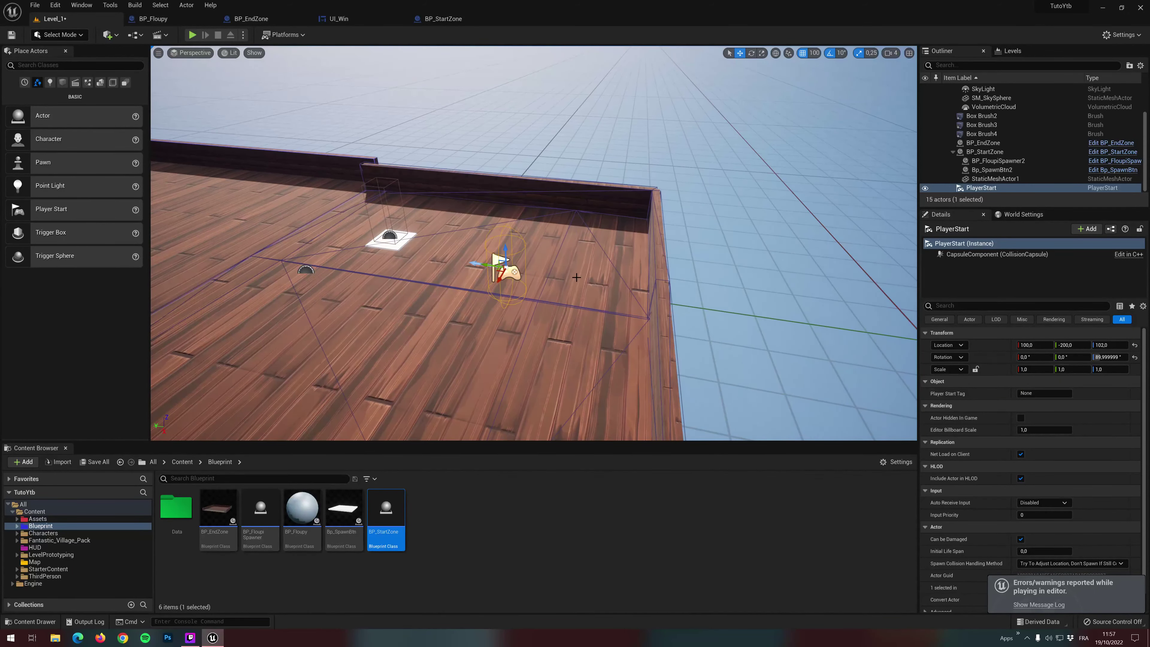
left_click(443, 19)
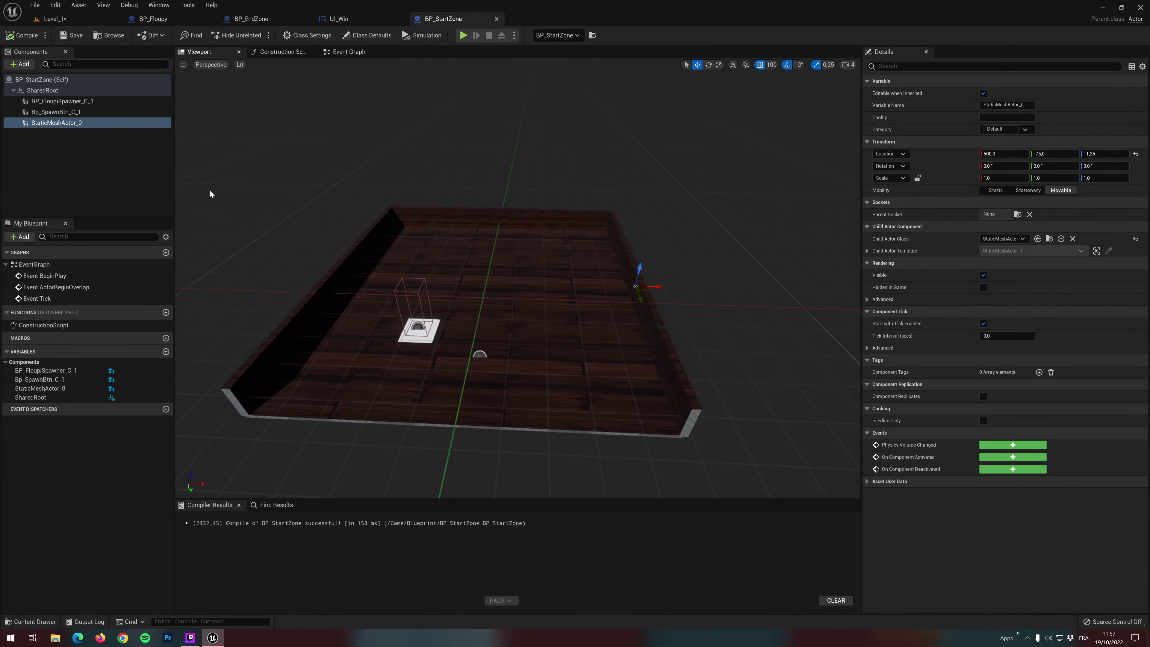
left_click(57, 124)
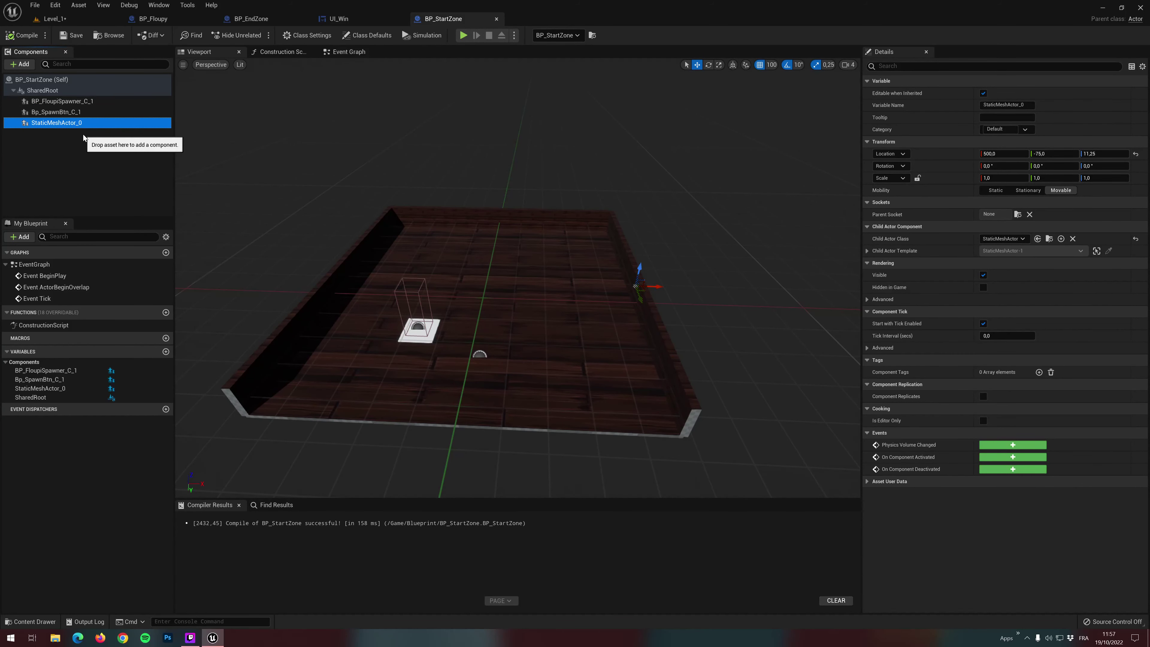
key("Delete")
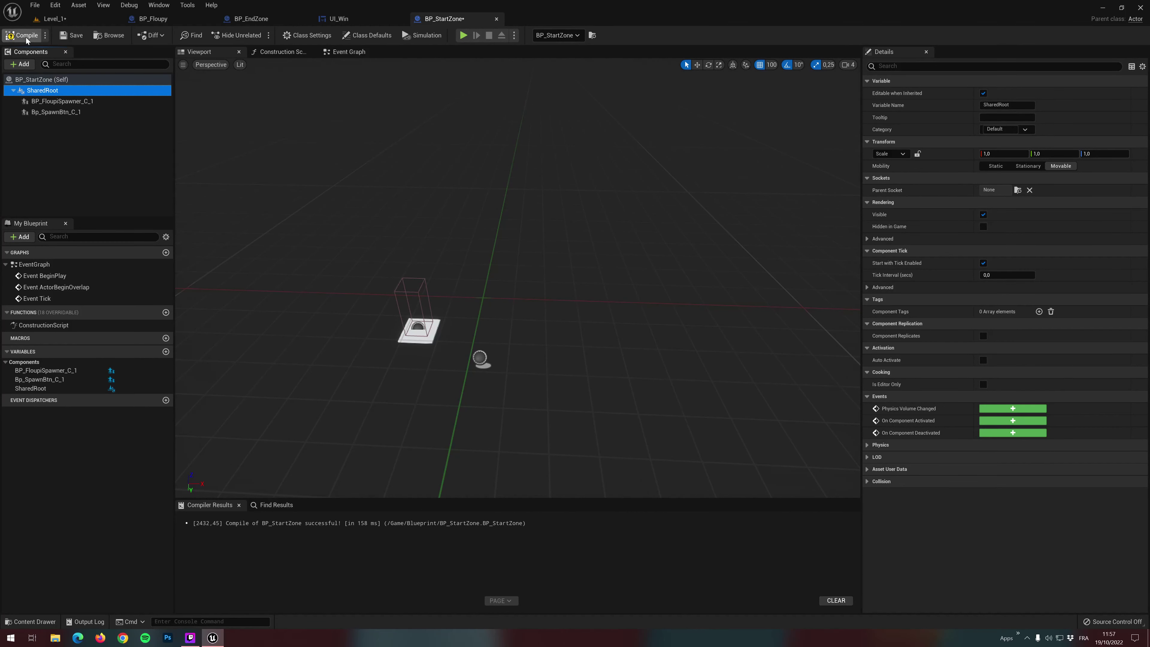
Add a StaticMesh component using SM_StartMesh and slide it to X 500
left_click(20, 64)
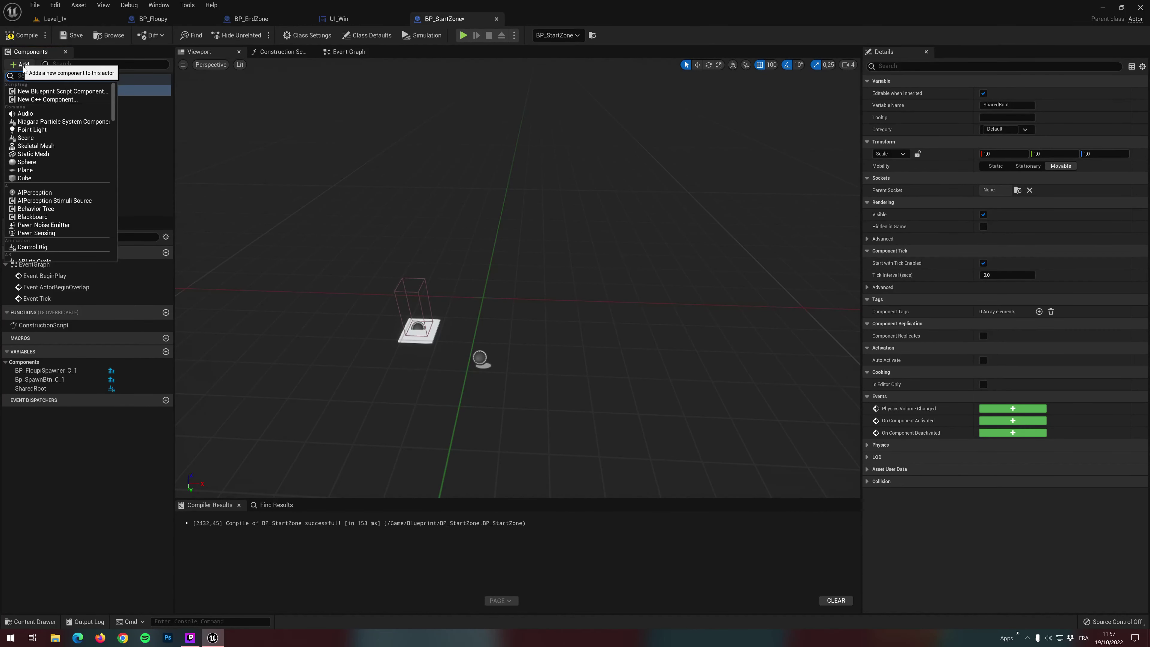
left_click(47, 155)
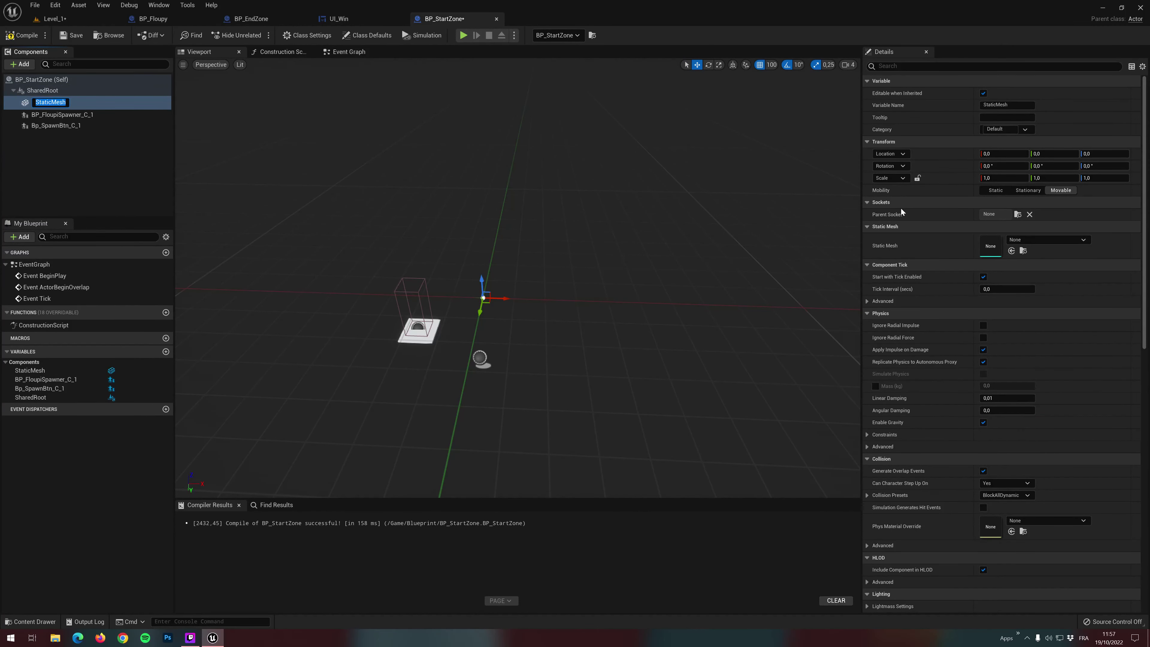
left_click(1036, 241)
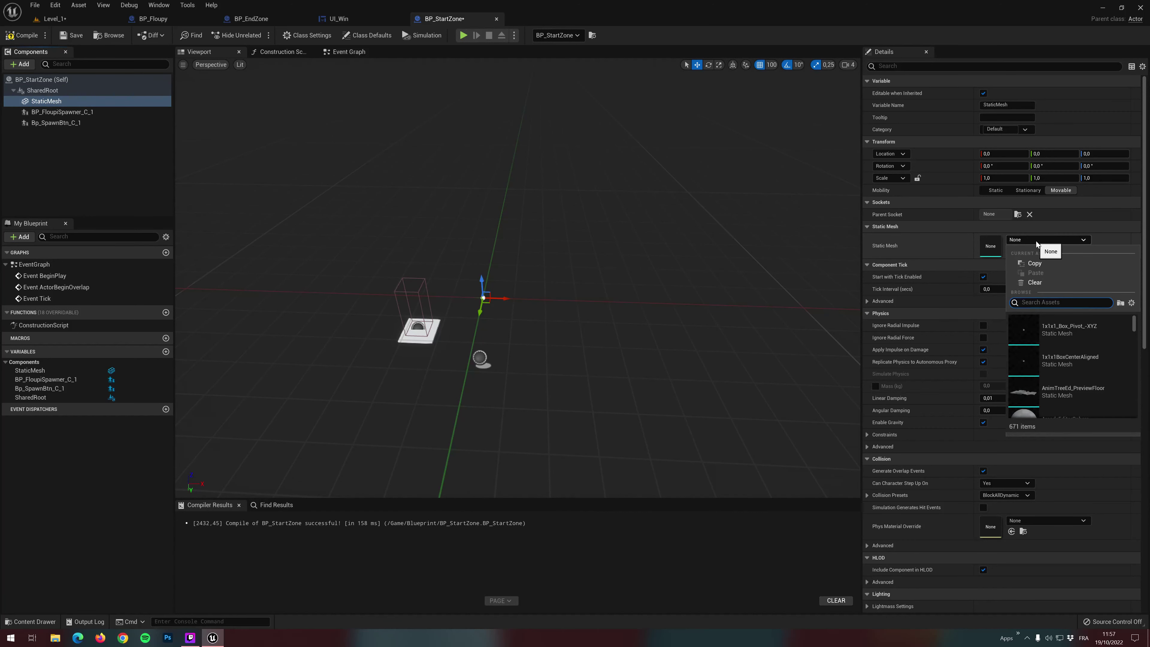
type("star")
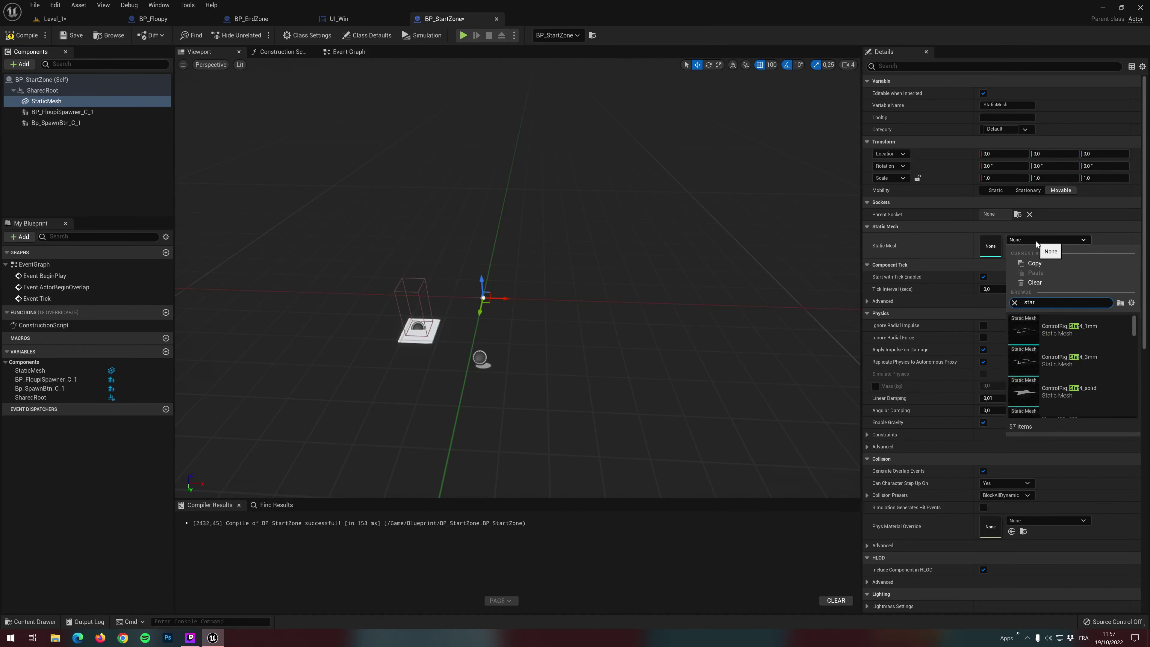
type("tm")
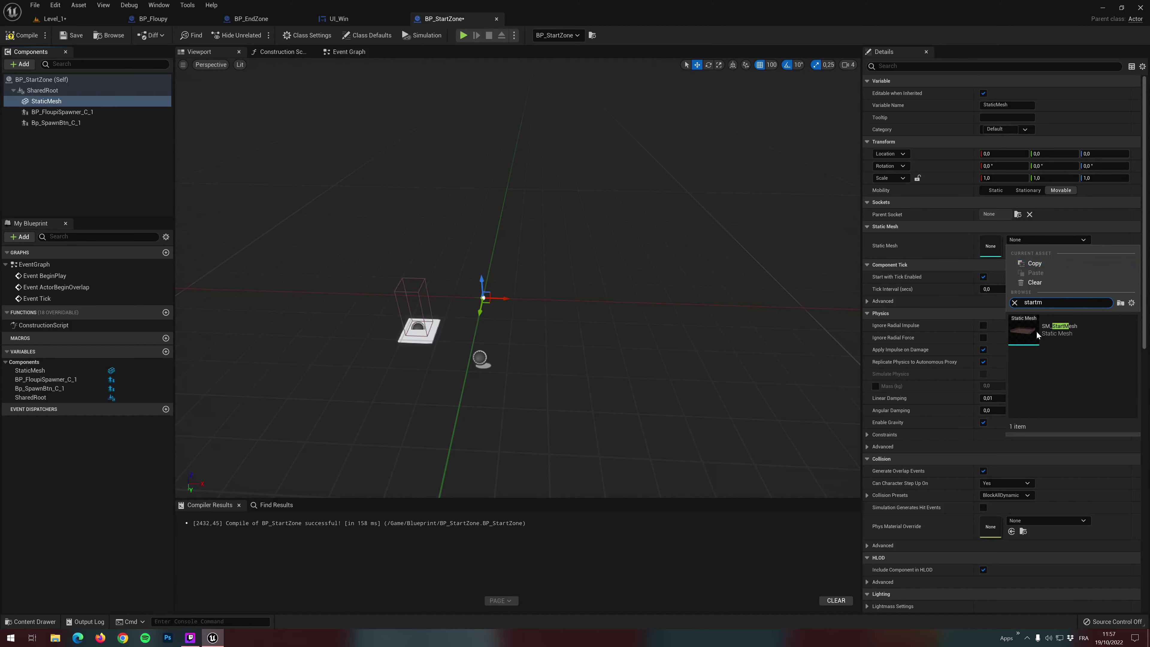
left_click(1036, 331)
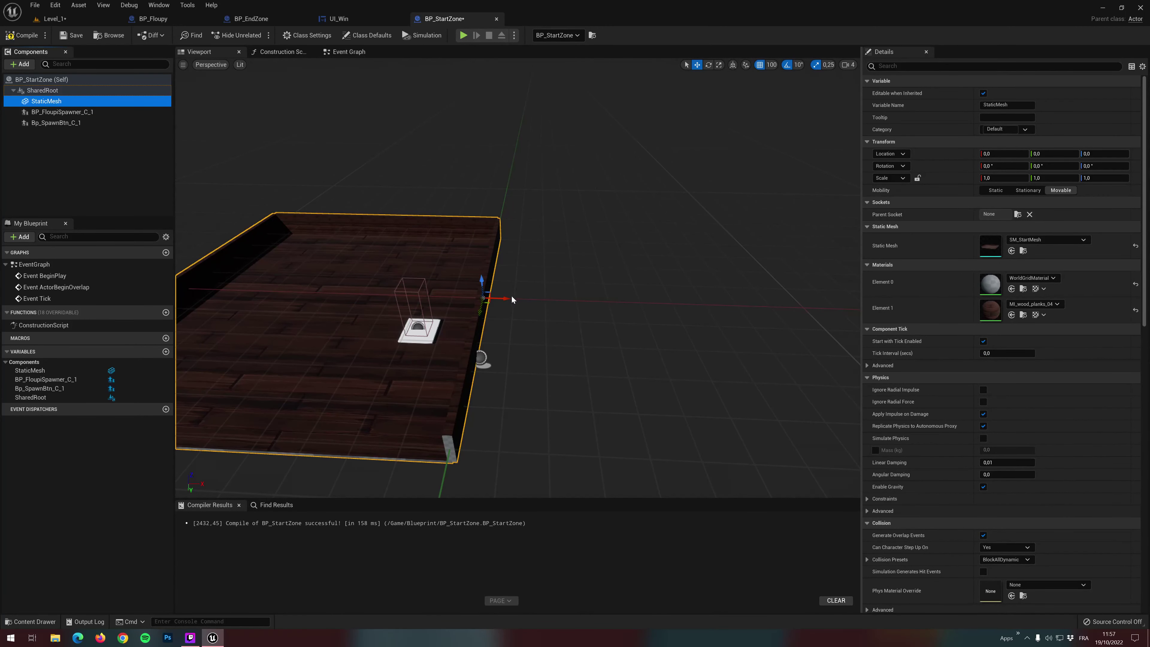
left_click_drag(504, 297, 617, 303)
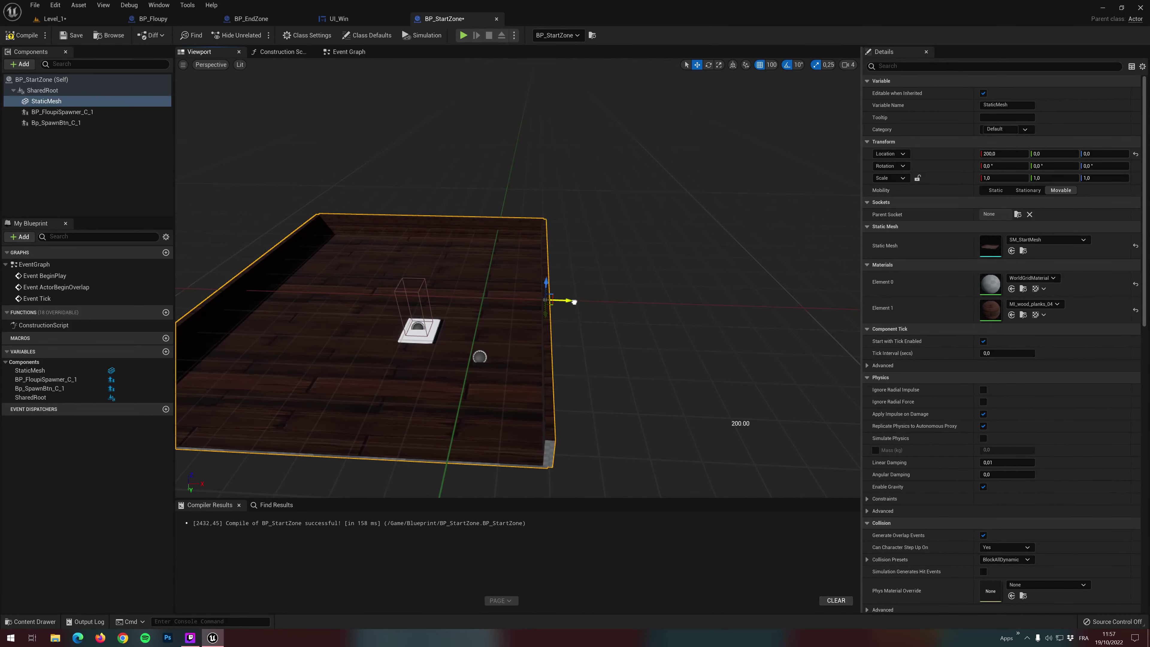
left_click_drag(644, 303, 666, 303)
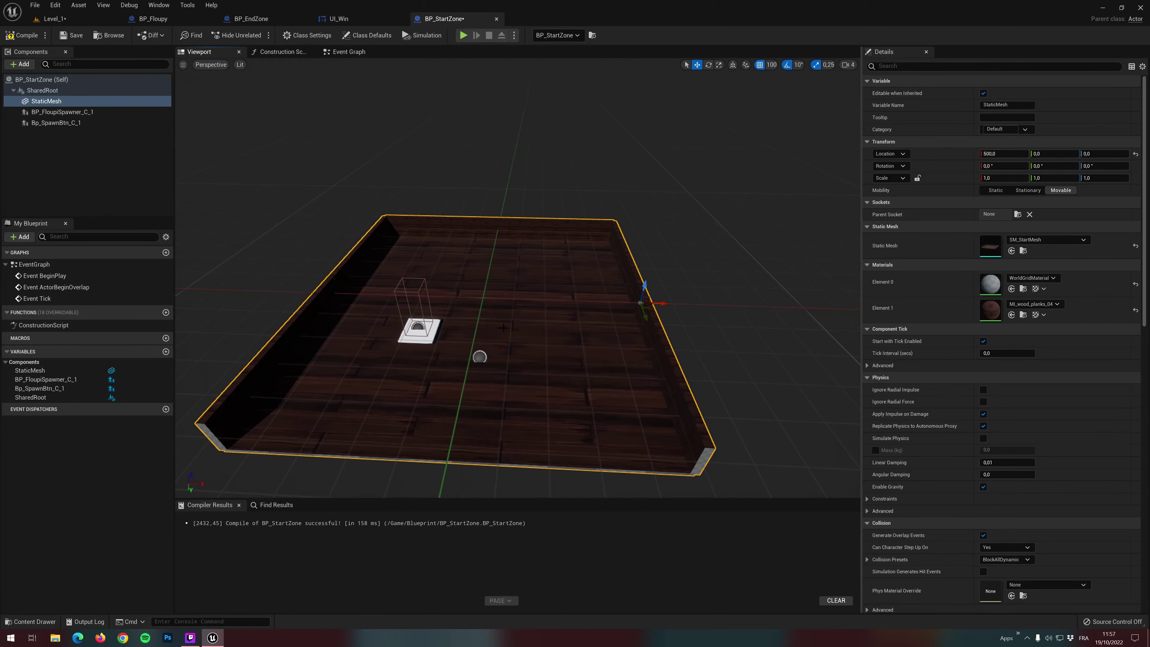
Set BP_FloupiSpawner_C_1's Location Z to 0
left_click(481, 357)
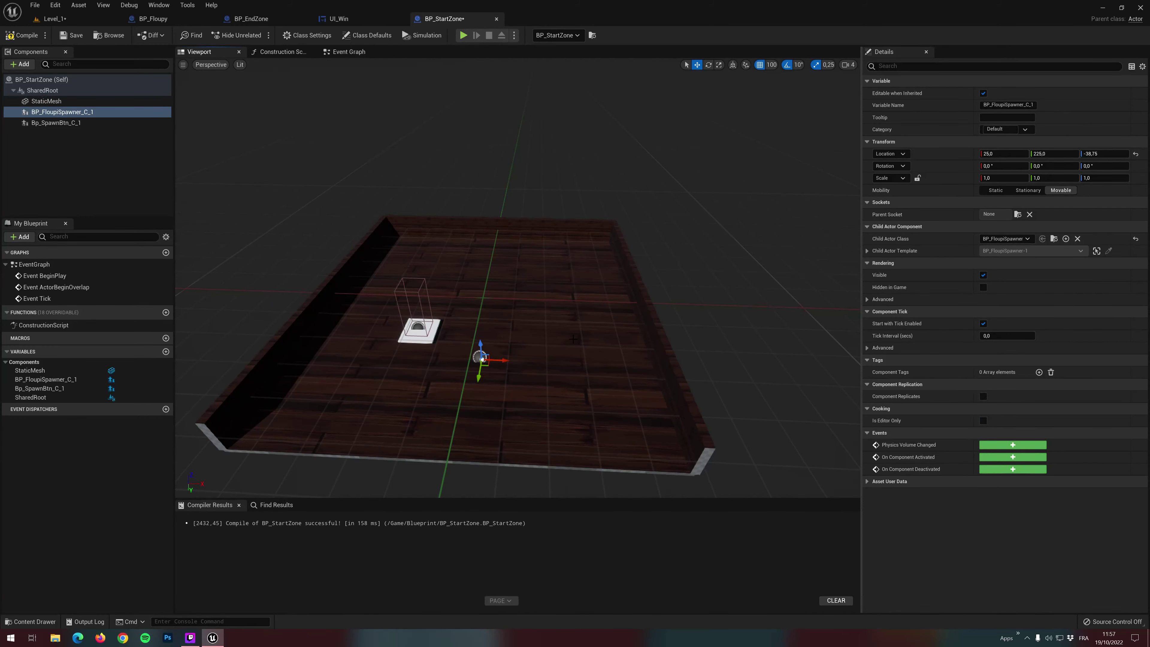
right_click_drag(488, 355, 488, 283)
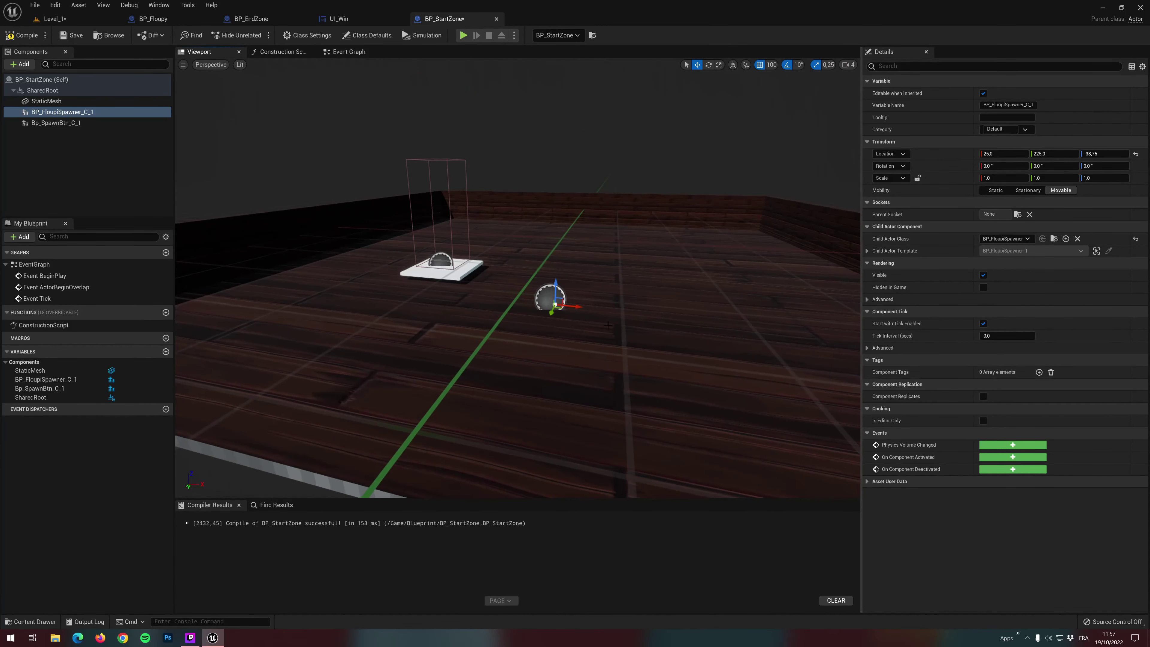
left_click(1104, 154)
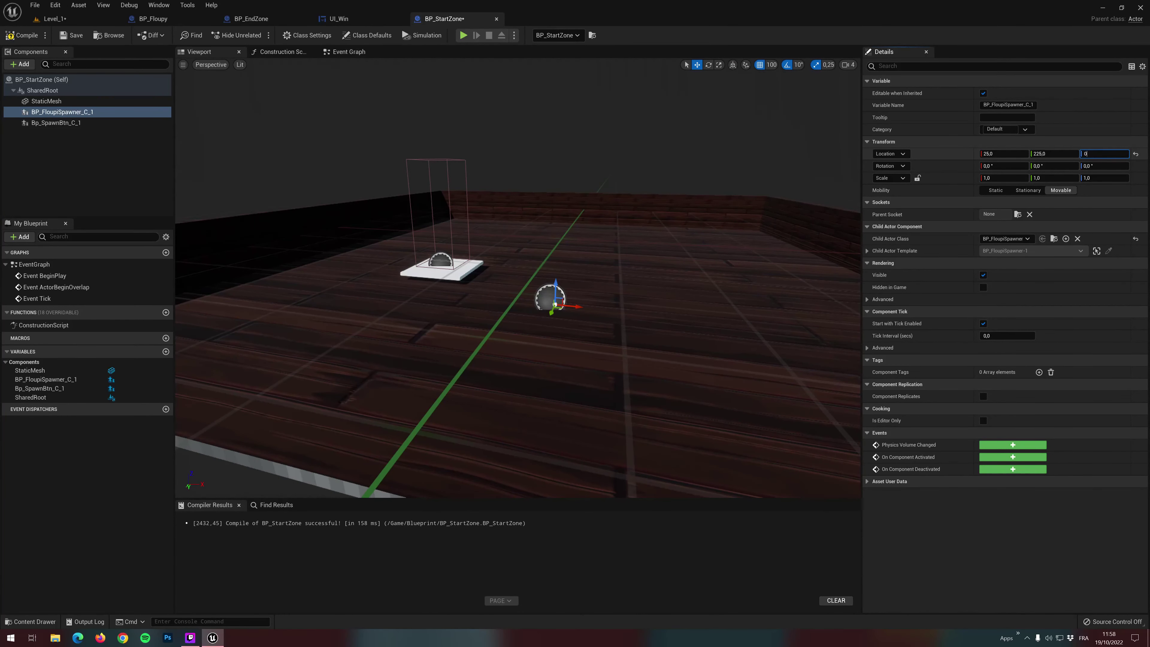
key("Return")
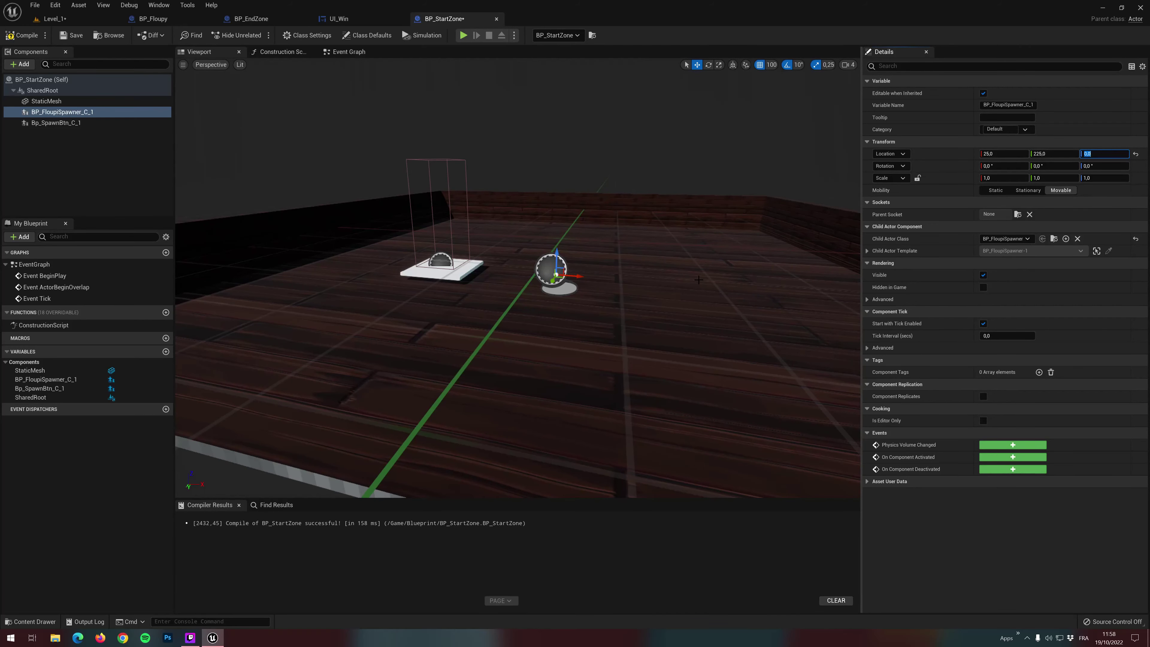
Select the floor mesh and spawn button to check the BP_StartZone layout
left_click(782, 248)
right_click_drag(749, 236, 748, 236)
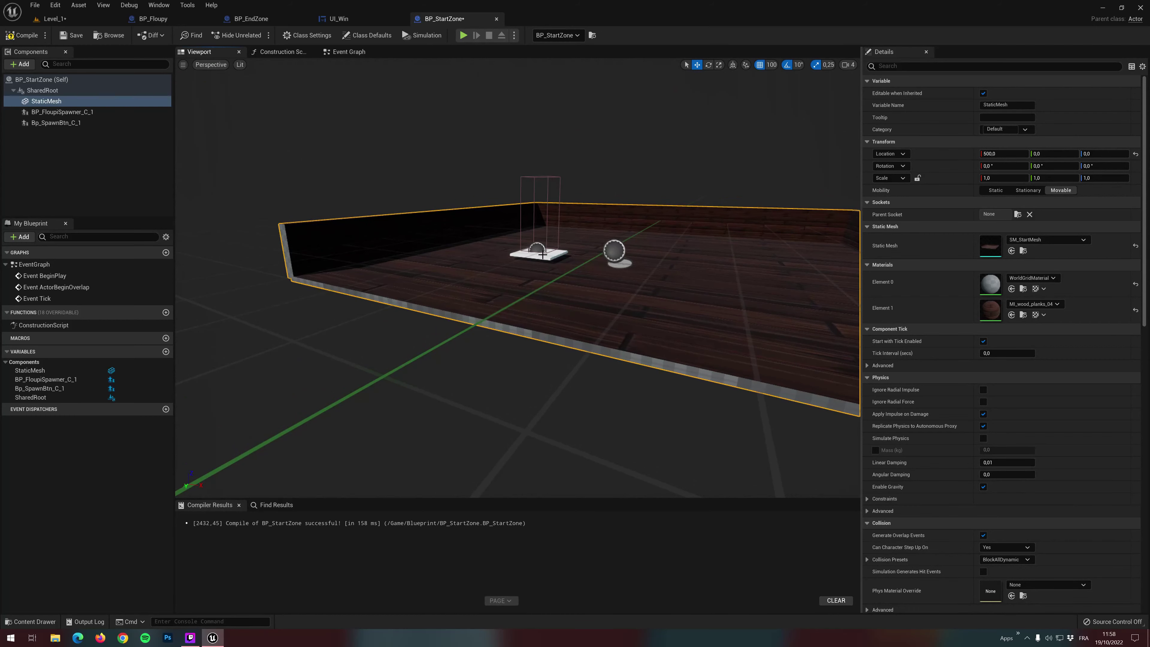
left_click(542, 252)
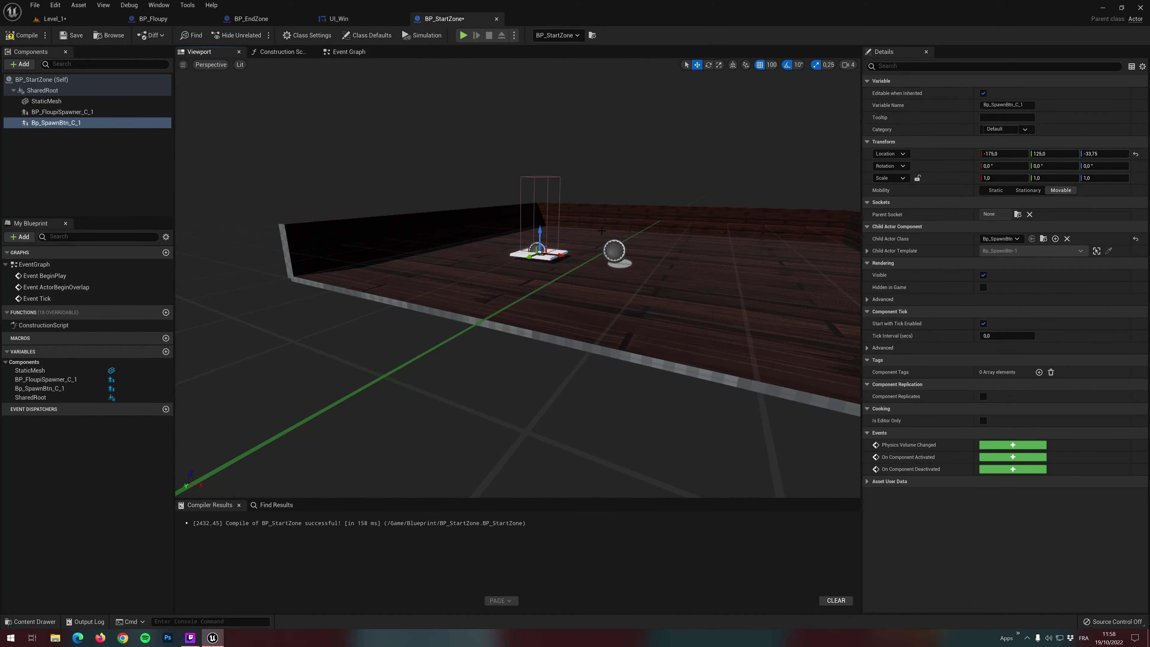
right_click_drag(541, 253, 544, 235)
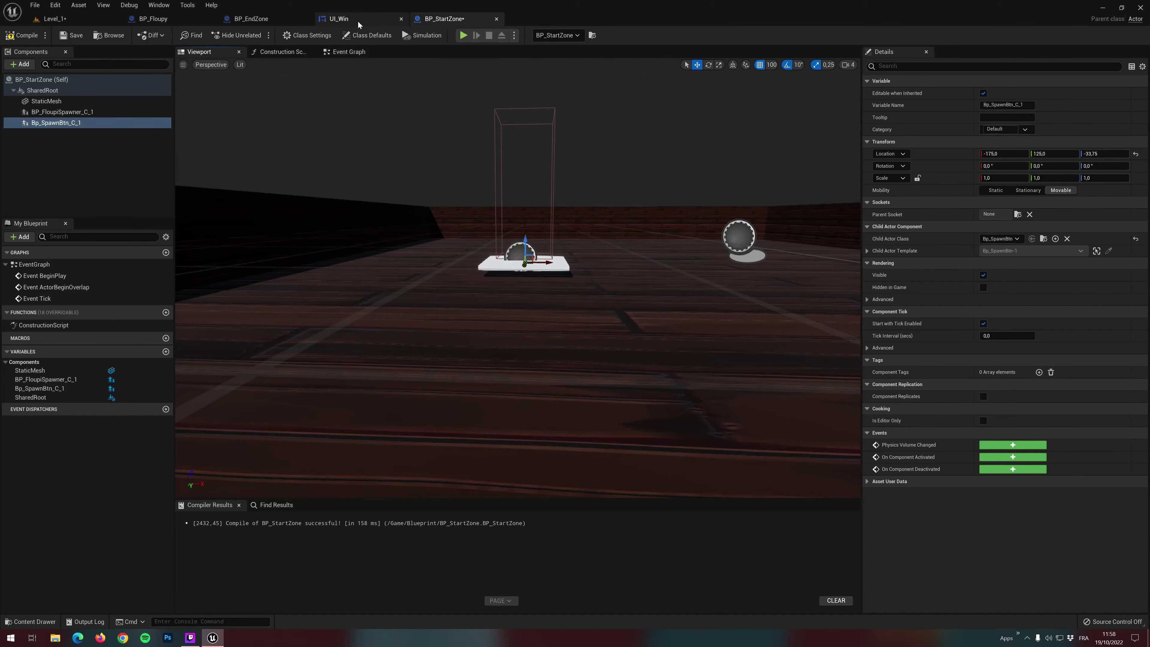
left_click(251, 19)
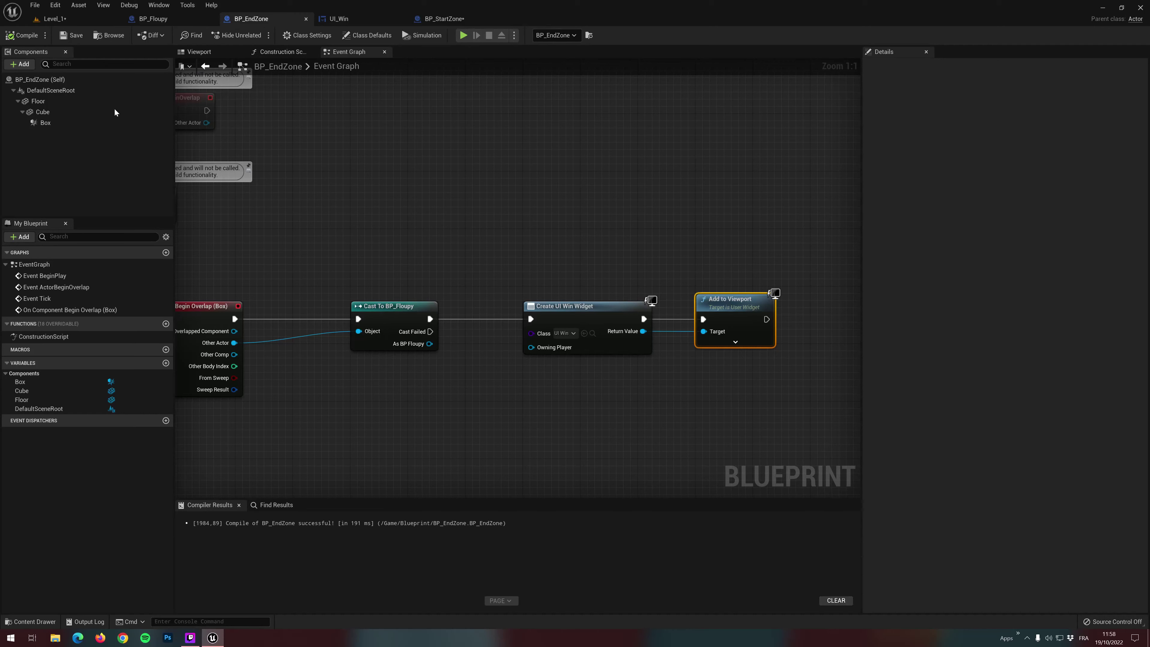
Review BP_EndZone's Cube, Box and Floor components, including the Box at 0, 0, 20000, extent 500, 50, 200
left_click(43, 112)
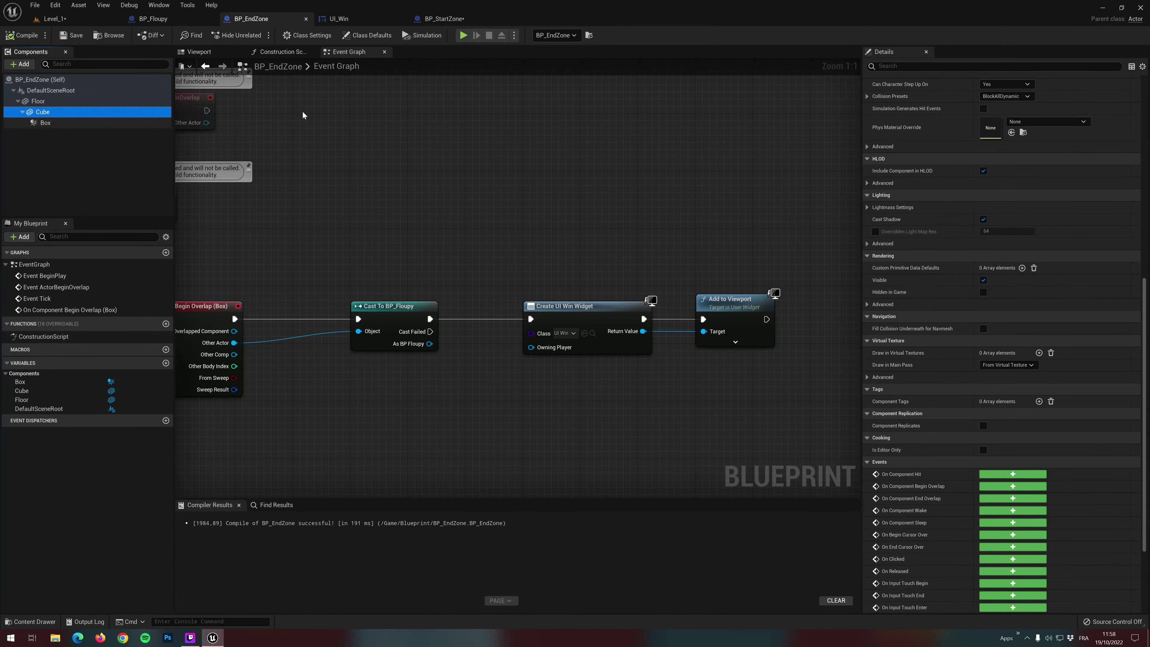
scroll(924, 138, "up", 4)
scroll(924, 137, "up", 5)
scroll(923, 138, "up", 4)
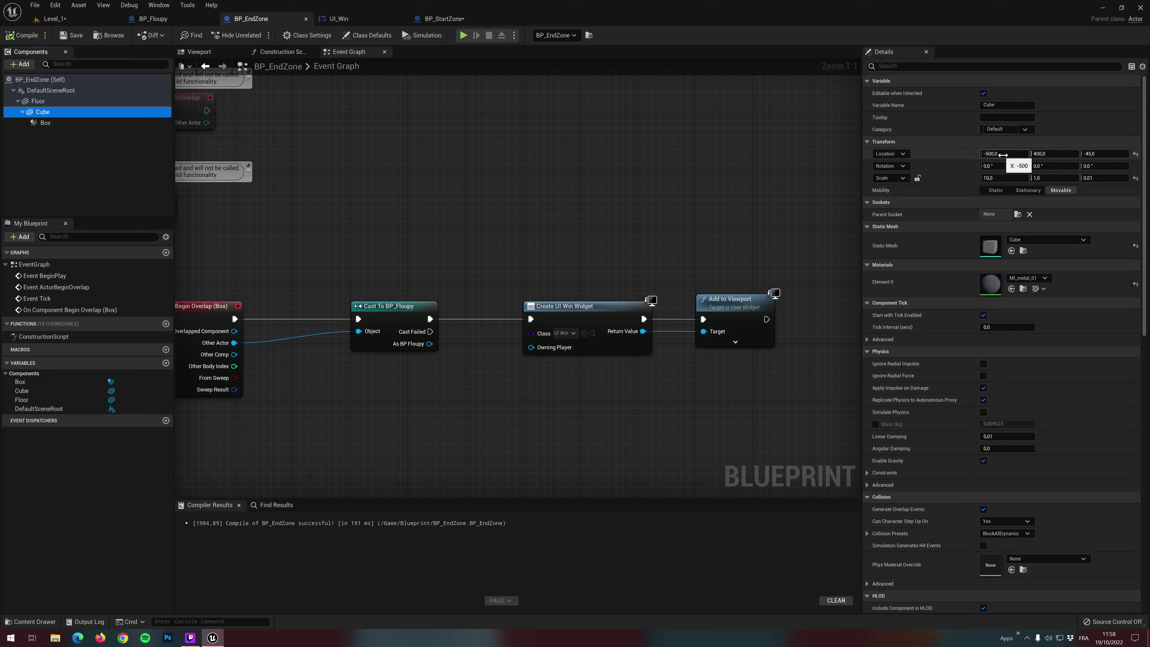
left_click(45, 123)
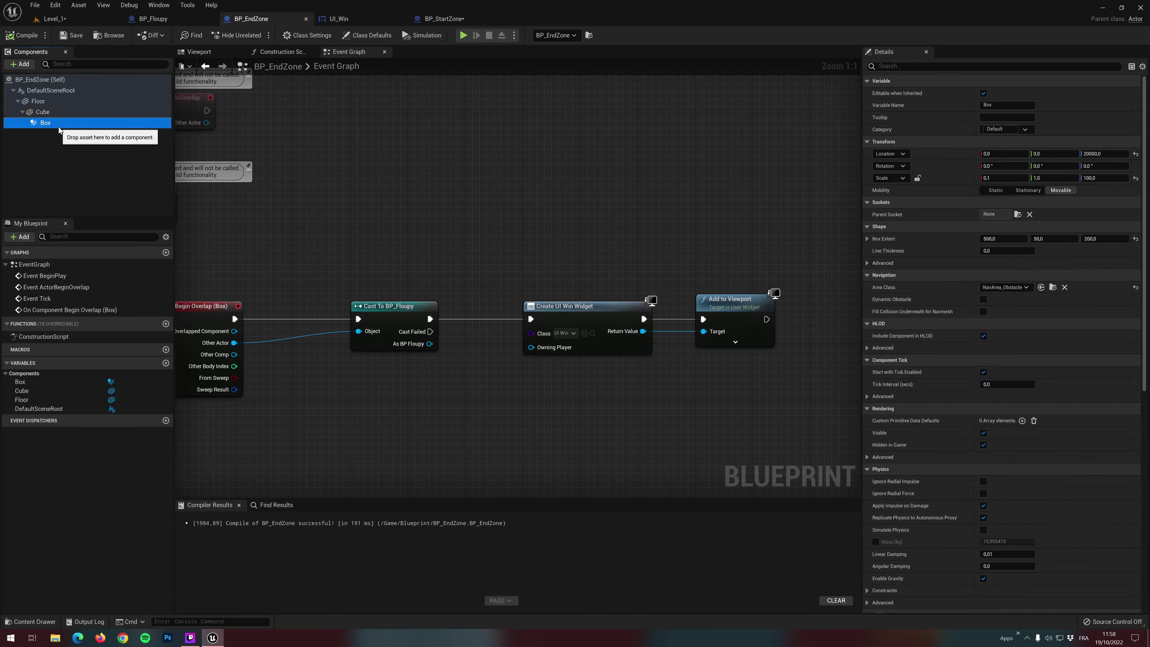
left_click(44, 102)
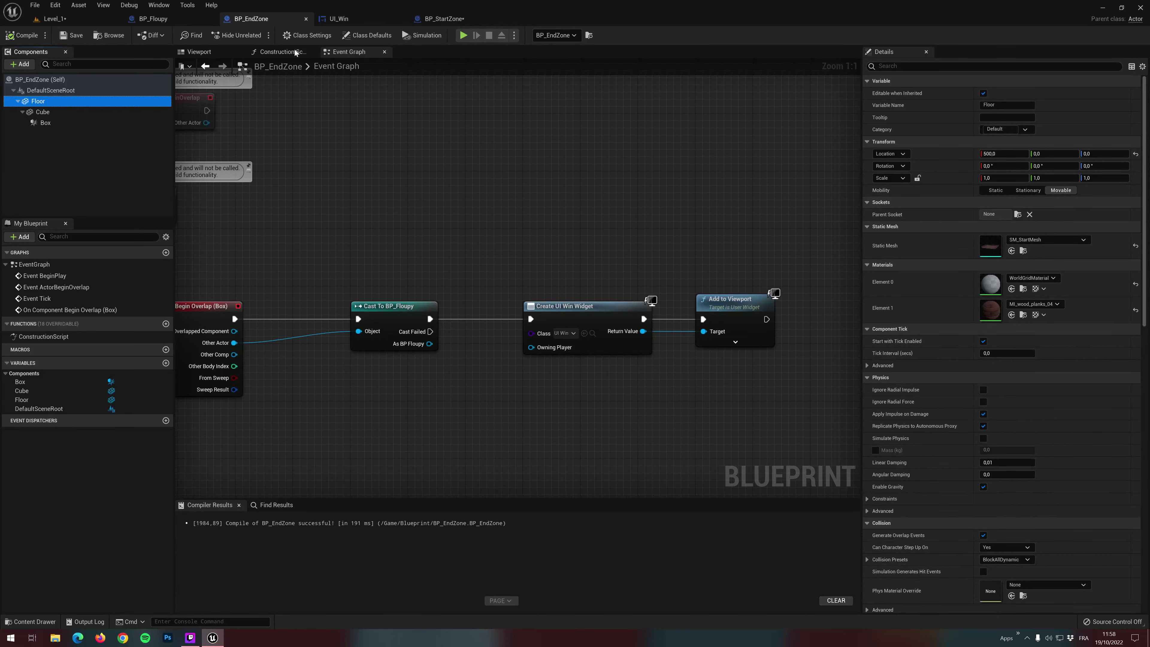
Set Location Z to -45 for both Bp_SpawnBtn_C_1 and BP_FloupiSpawner_C_1 in BP_StartZone
left_click(446, 19)
type("-45")
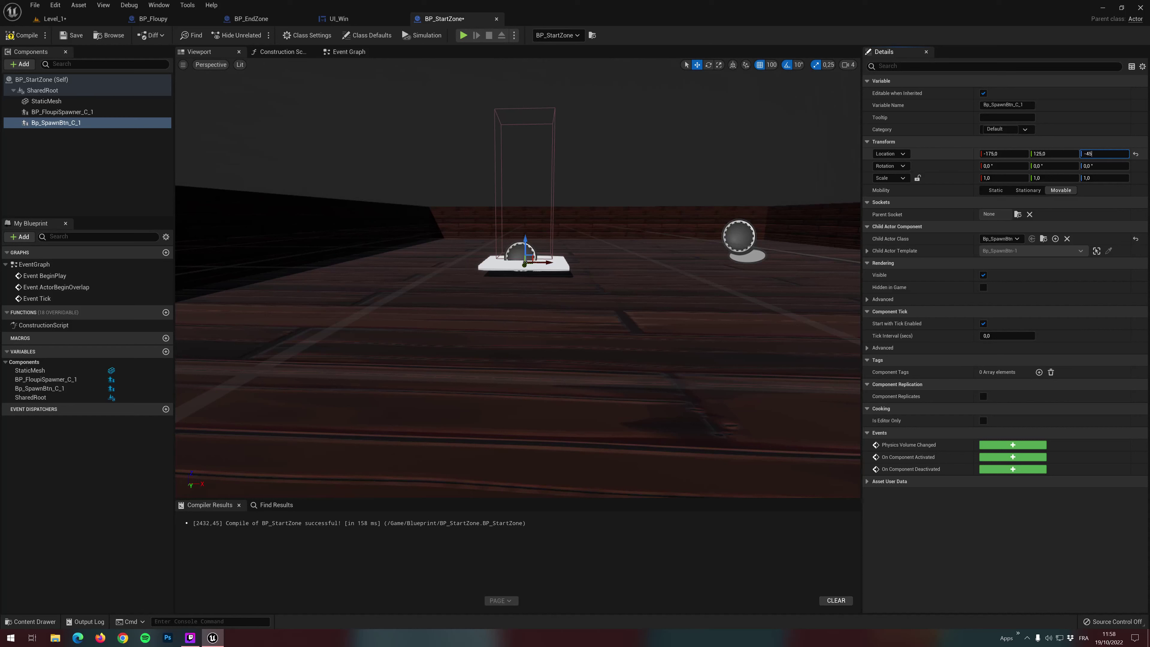
type("0")
key("Return")
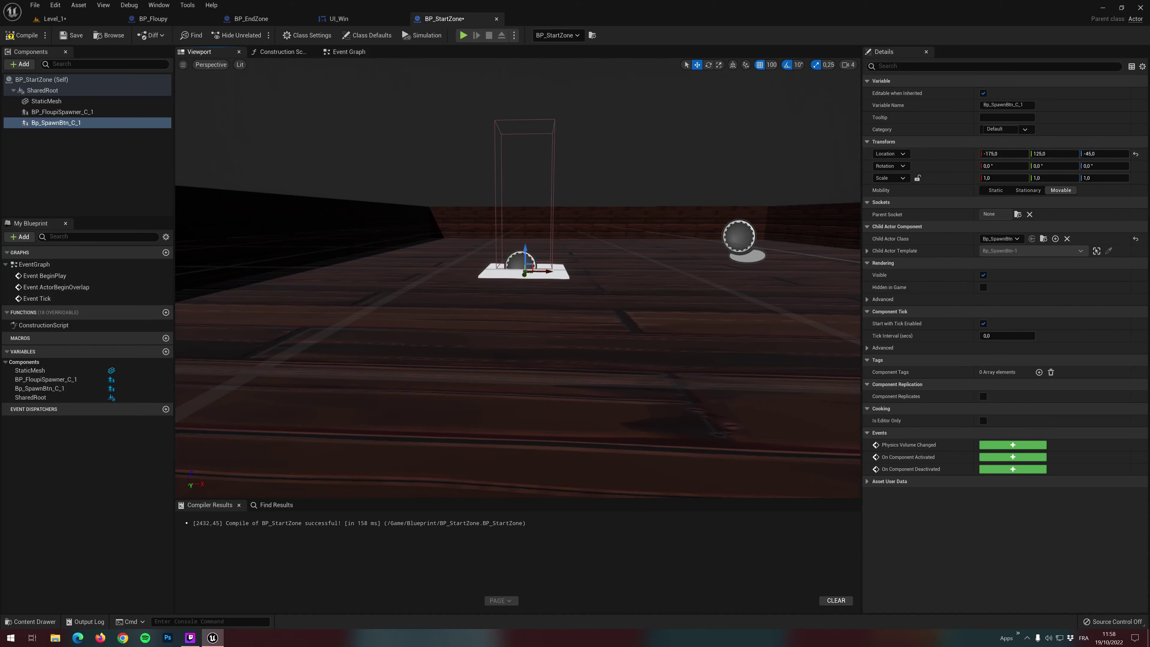
left_click(738, 251)
left_click(1100, 153)
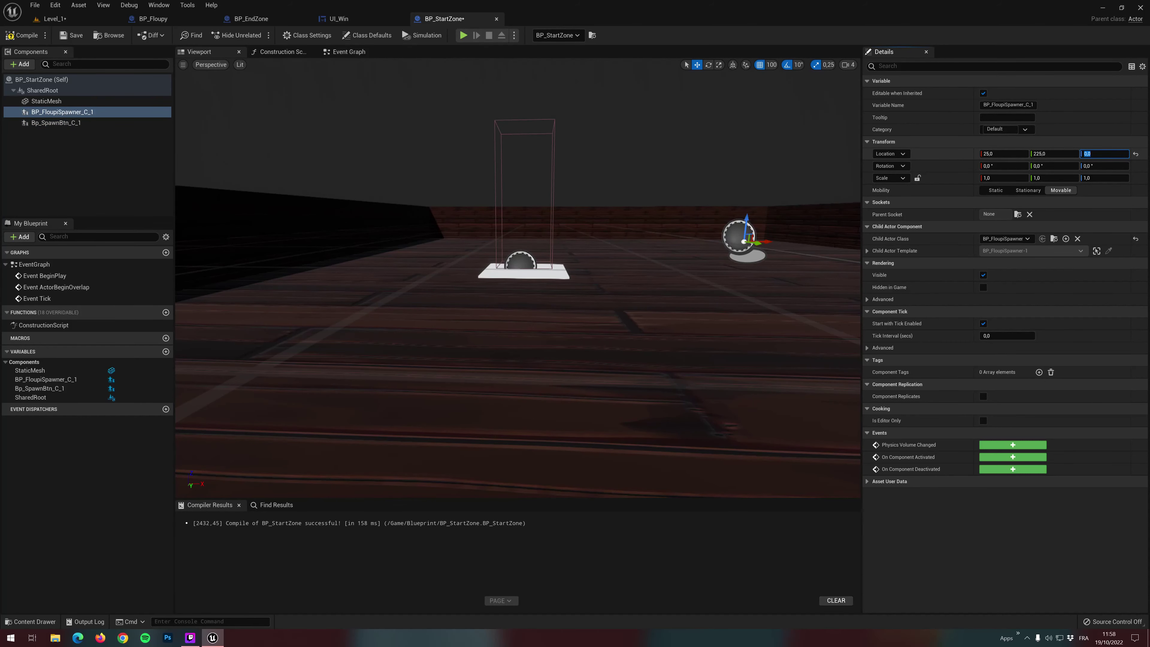
type("-45")
key("Return")
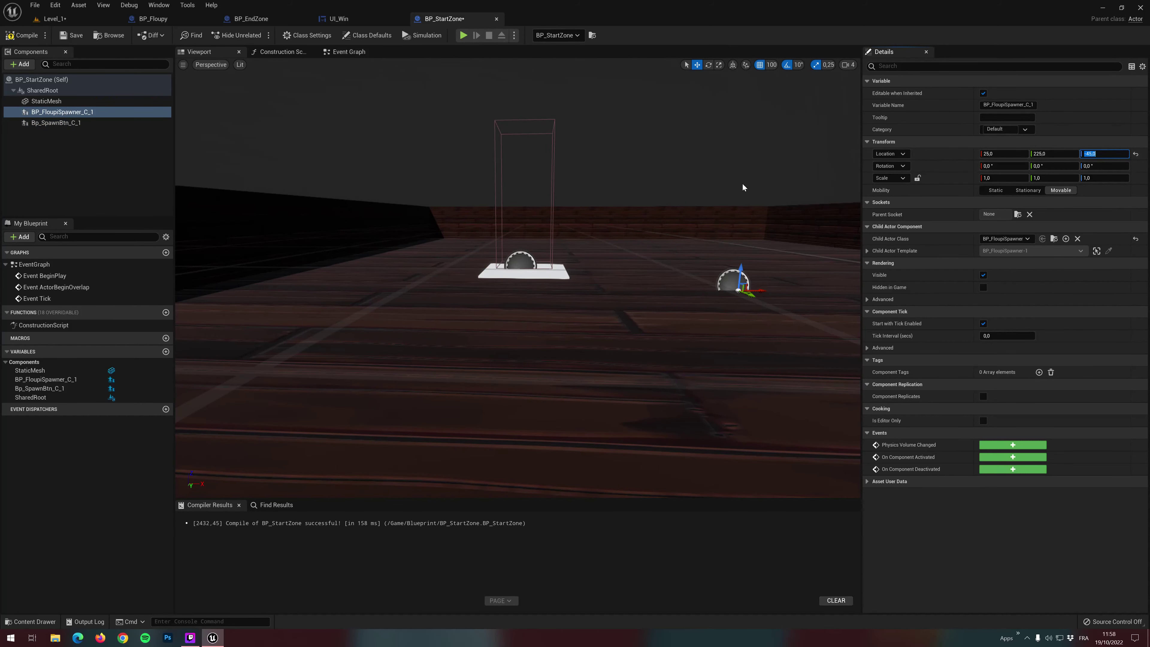
Compile BP_StartZone and go back to the Level_1 editor
right_click_drag(744, 184, 725, 200)
right_click_drag(470, 118, 469, 119)
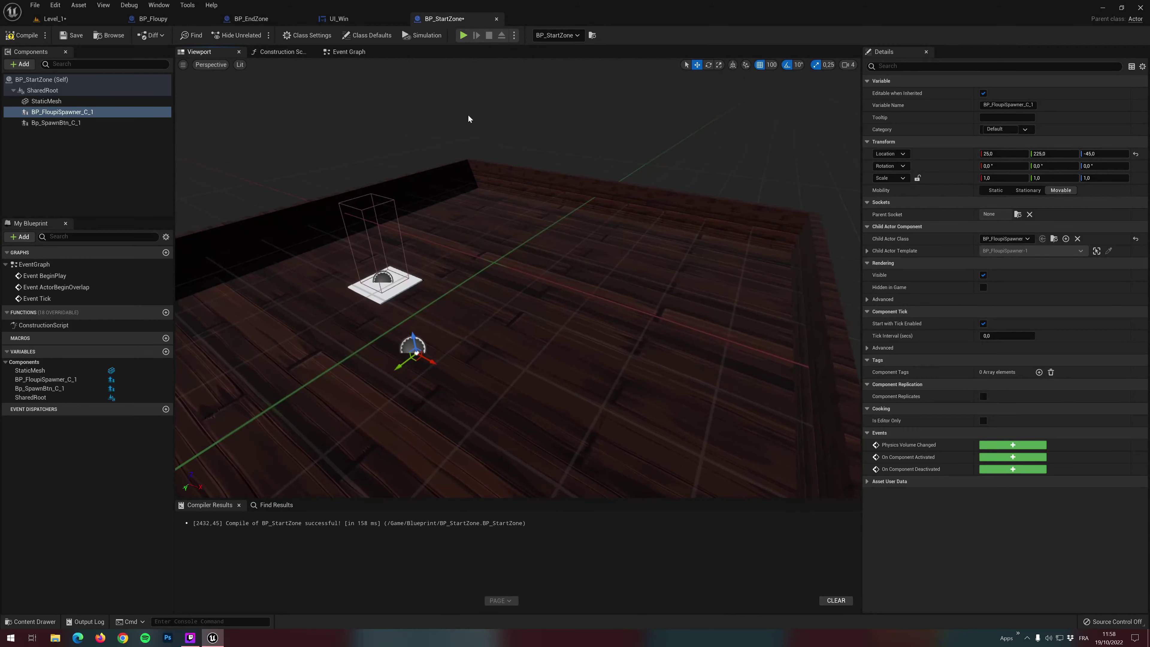
left_click(26, 36)
left_click(53, 18)
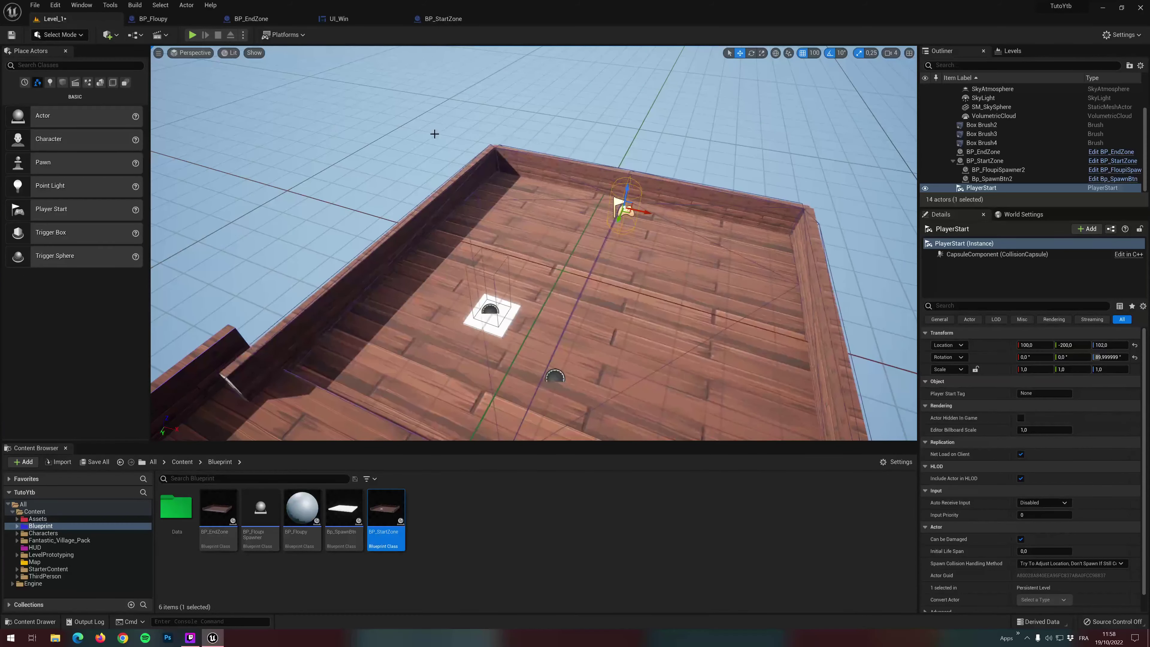
Frame BP_StartZone in Level_1 and set its location to Y 0, Z 50
right_click_drag(534, 245, 507, 276)
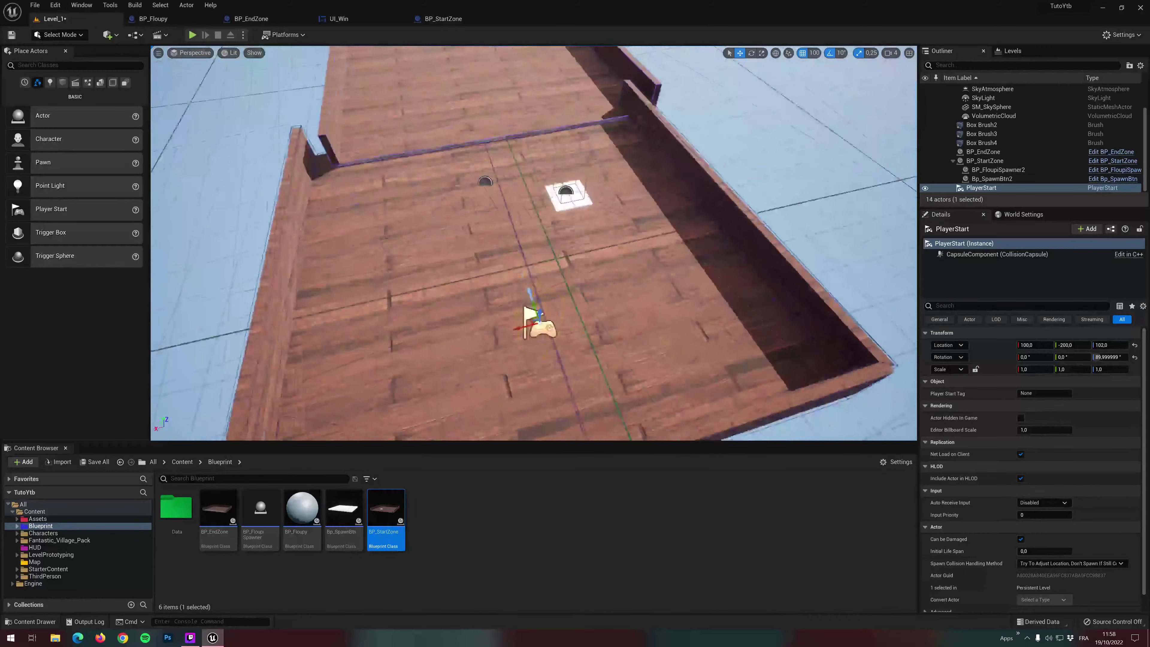
left_click(606, 269)
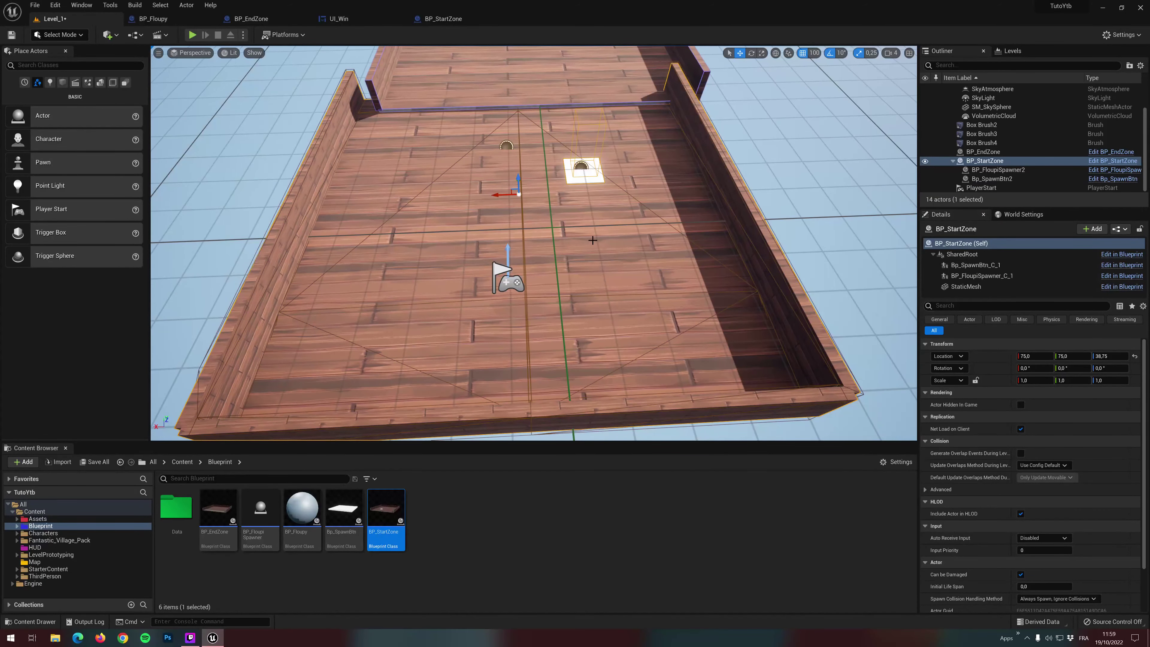
key("f")
type("0")
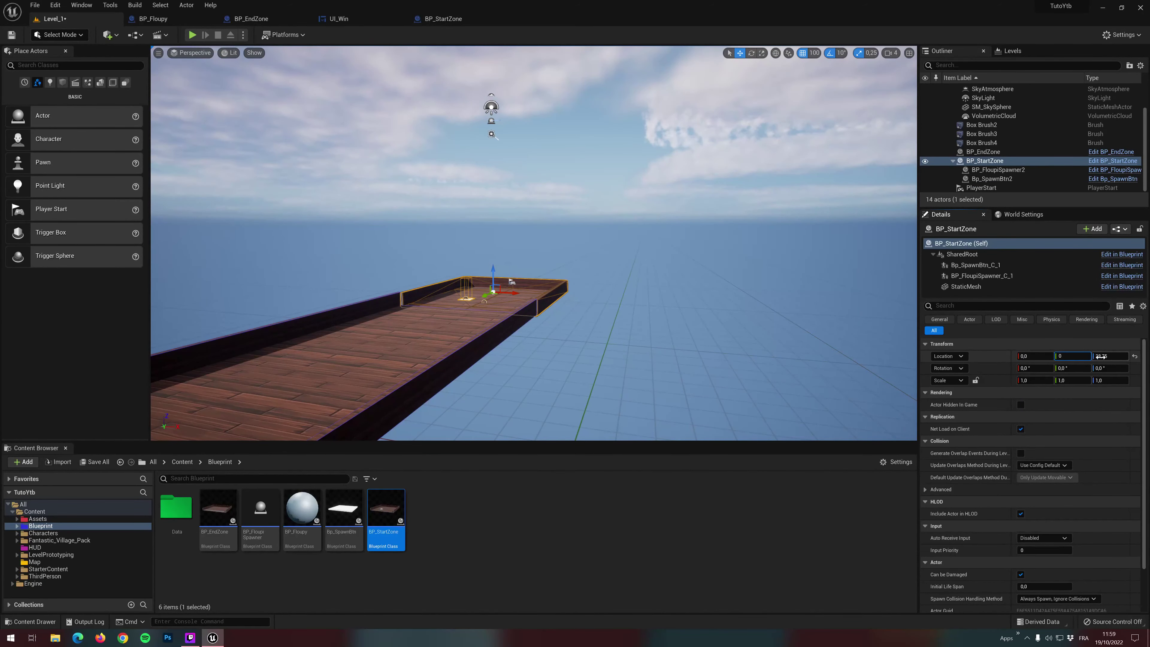
left_click(1102, 357)
key("Return")
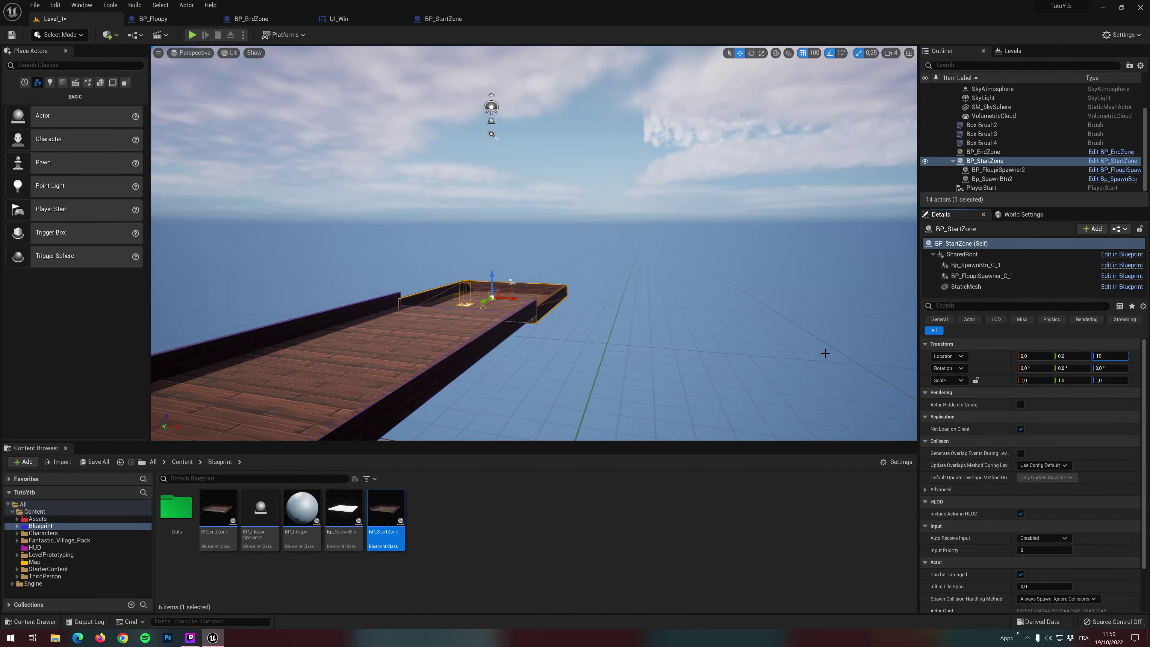
type("0")
key("Return")
Run a quick play test of Level_1, then stop it
mouse_move(597, 279)
right_mouse_down()
mouse_move(598, 290)
mouse_move(645, 278)
right_mouse_up()
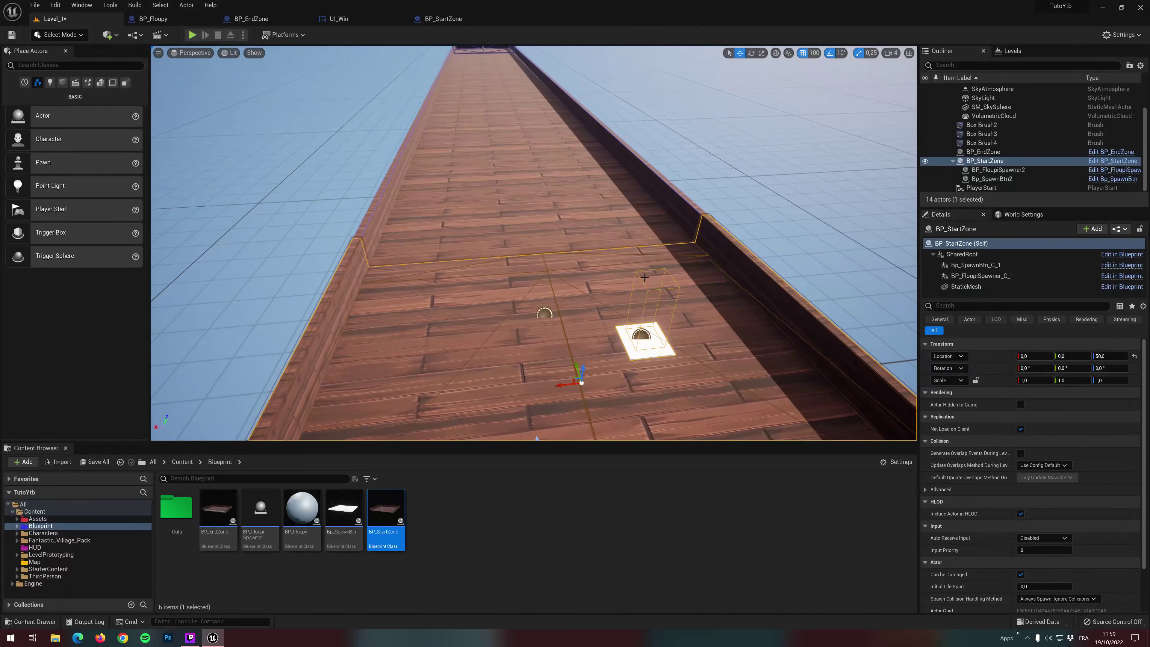
left_click(192, 35)
key("Escape")
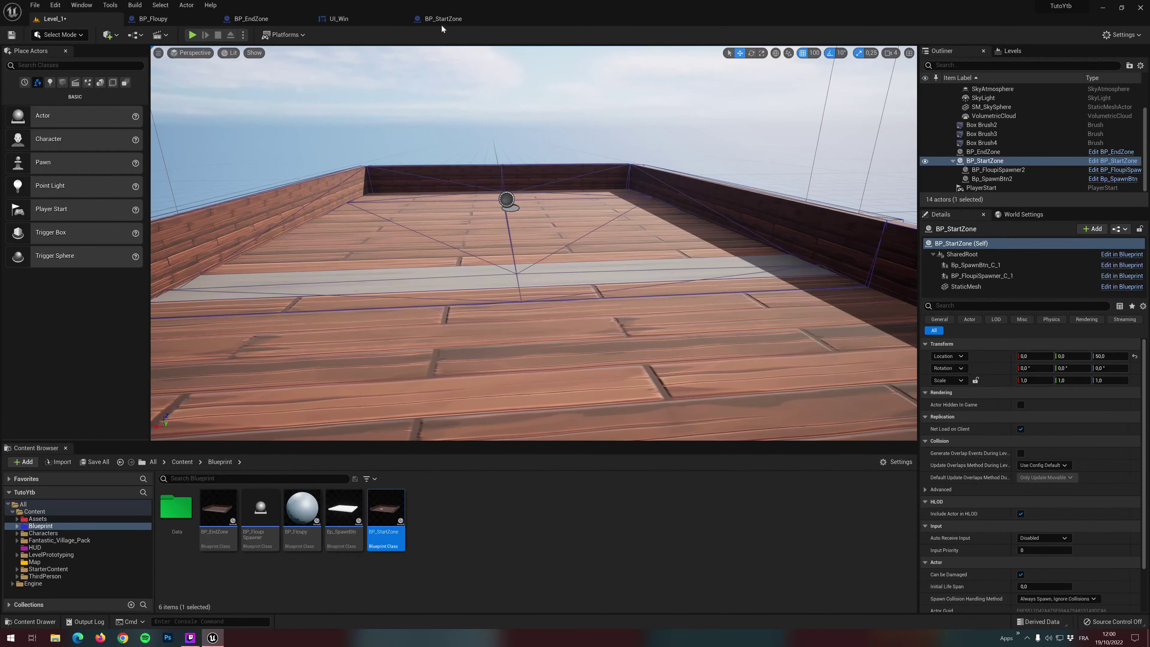
Add a Get Player Controller node to BP_EndZone's event graph
left_click(260, 19)
left_click_drag(404, 242, 510, 243)
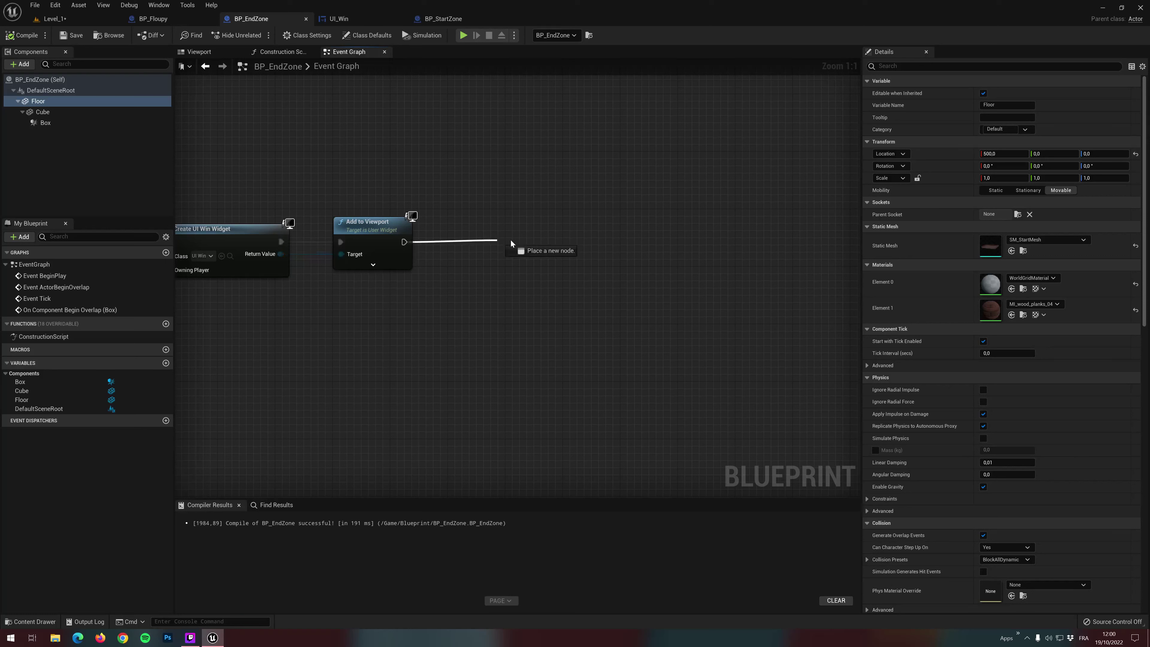
left_click(396, 340)
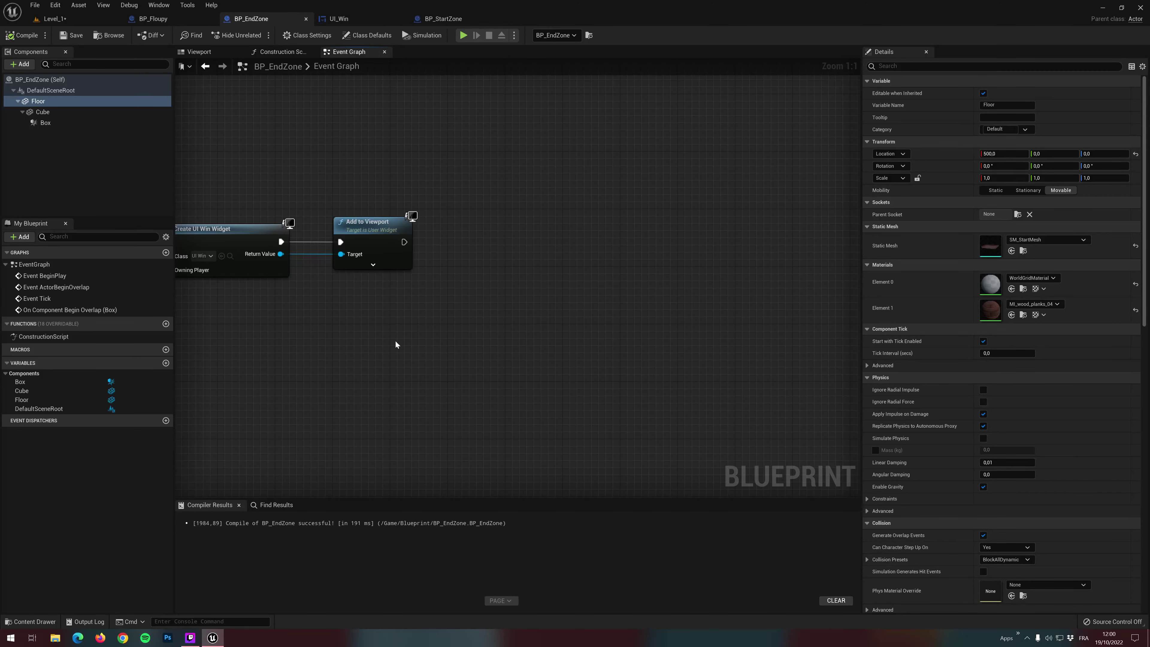
right_click(395, 341)
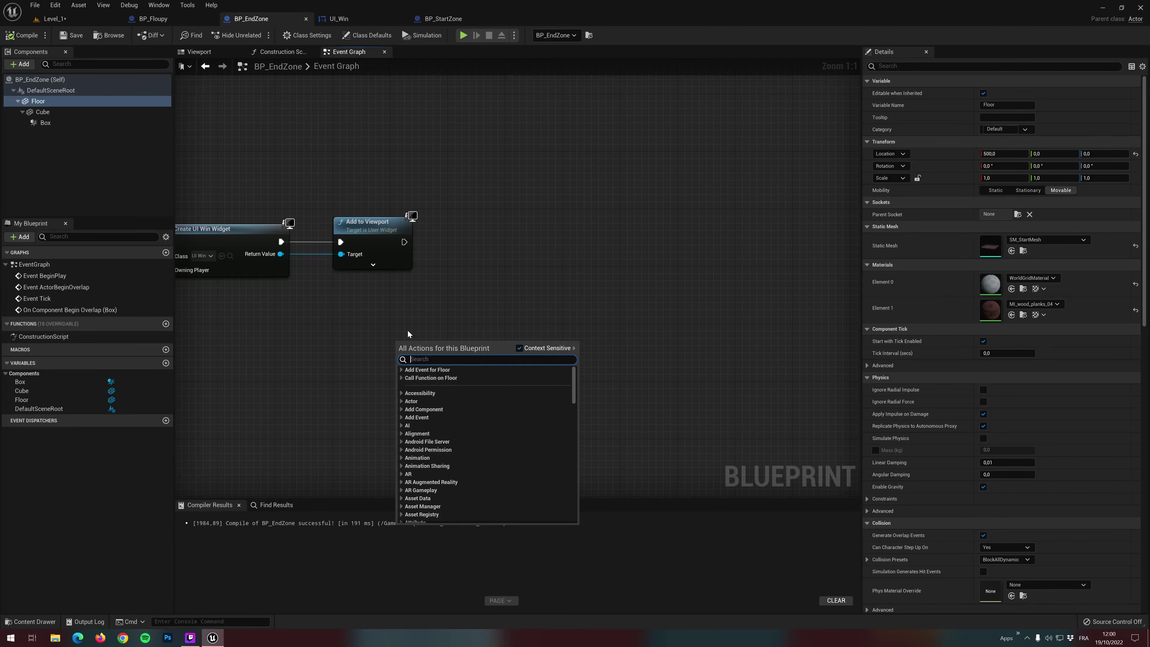
type("player ")
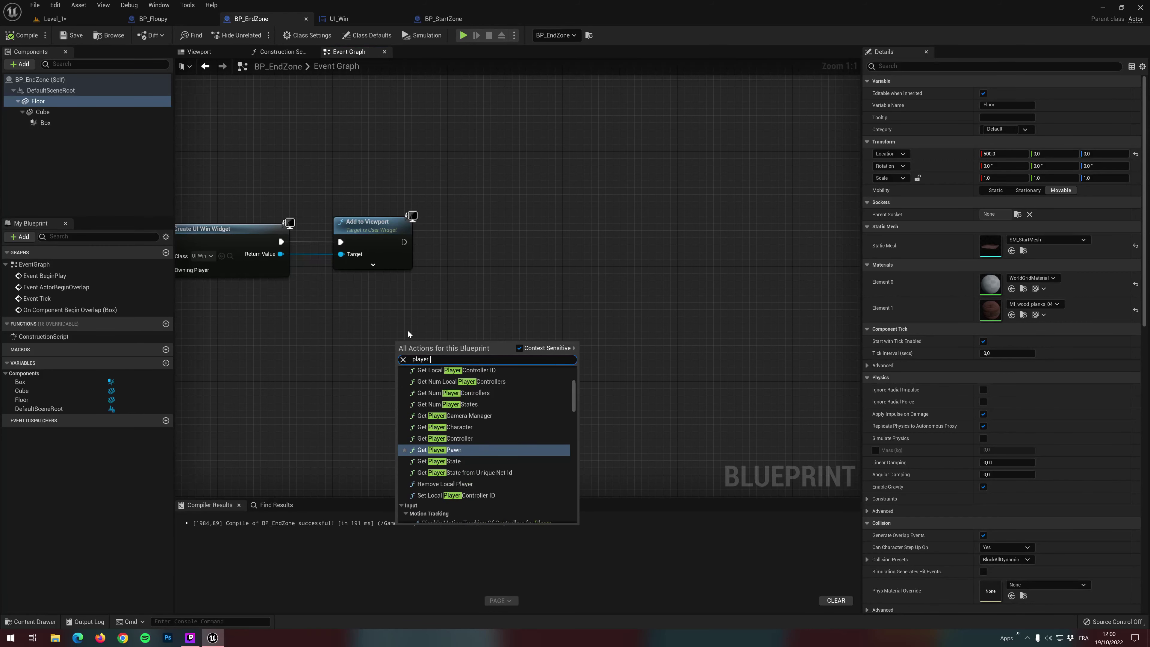
type("controll")
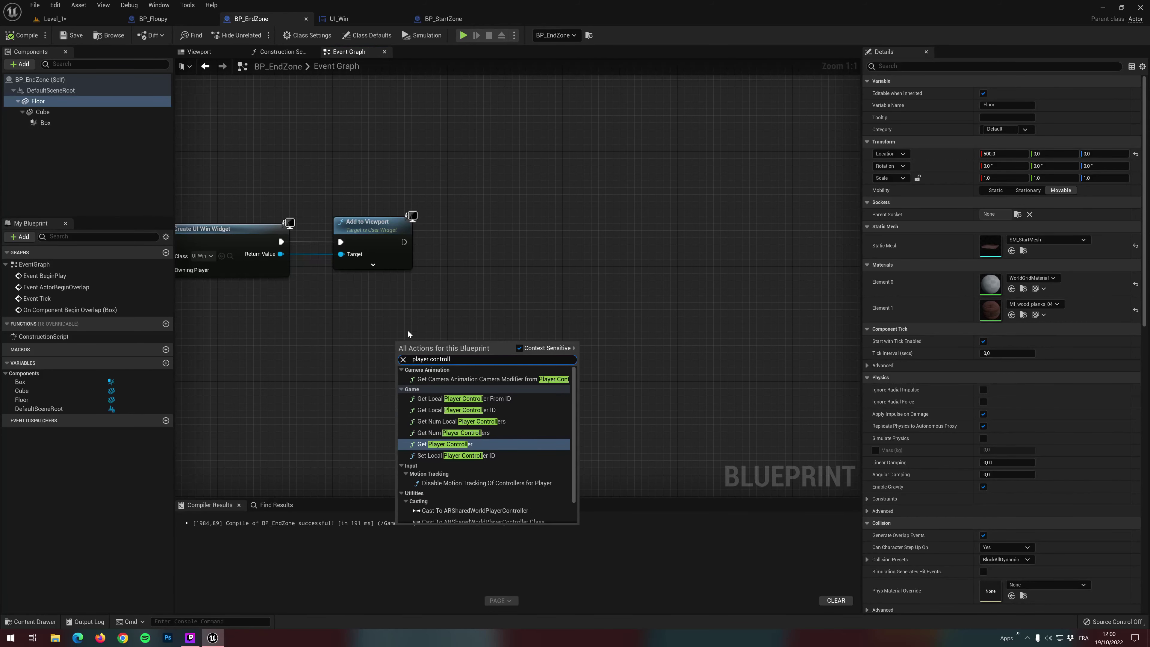
left_click(453, 443)
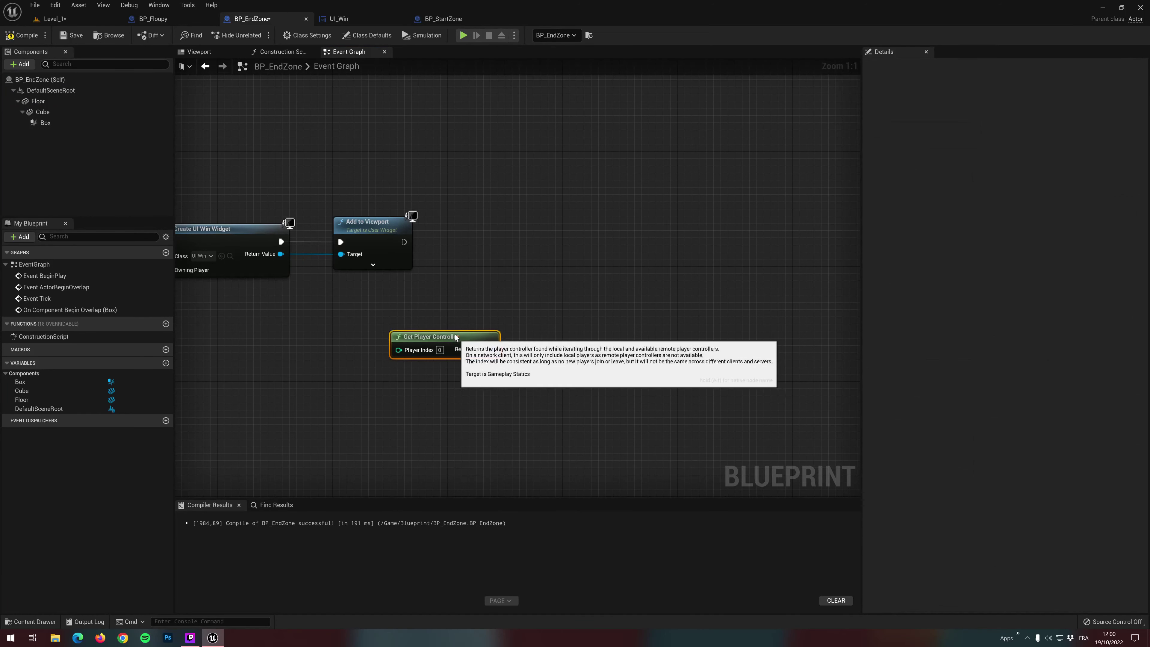
Add Set Input Mode UI Only fed by the player controller, chained after Add to Viewport
left_click_drag(490, 349, 568, 306)
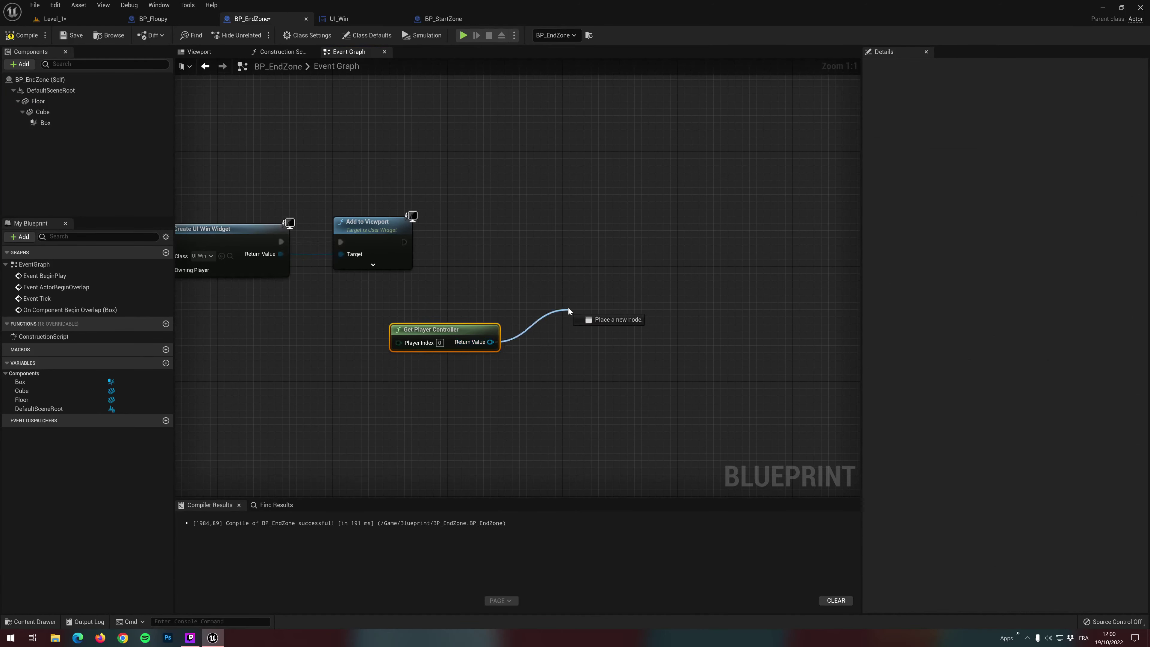
type("set")
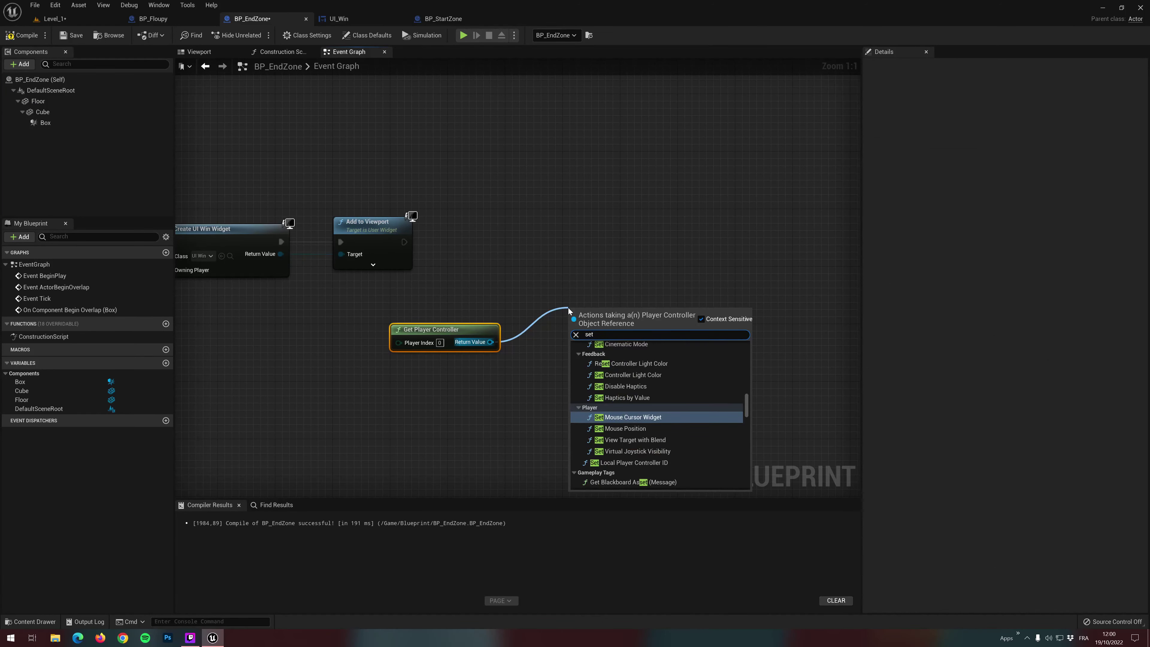
type(" ui")
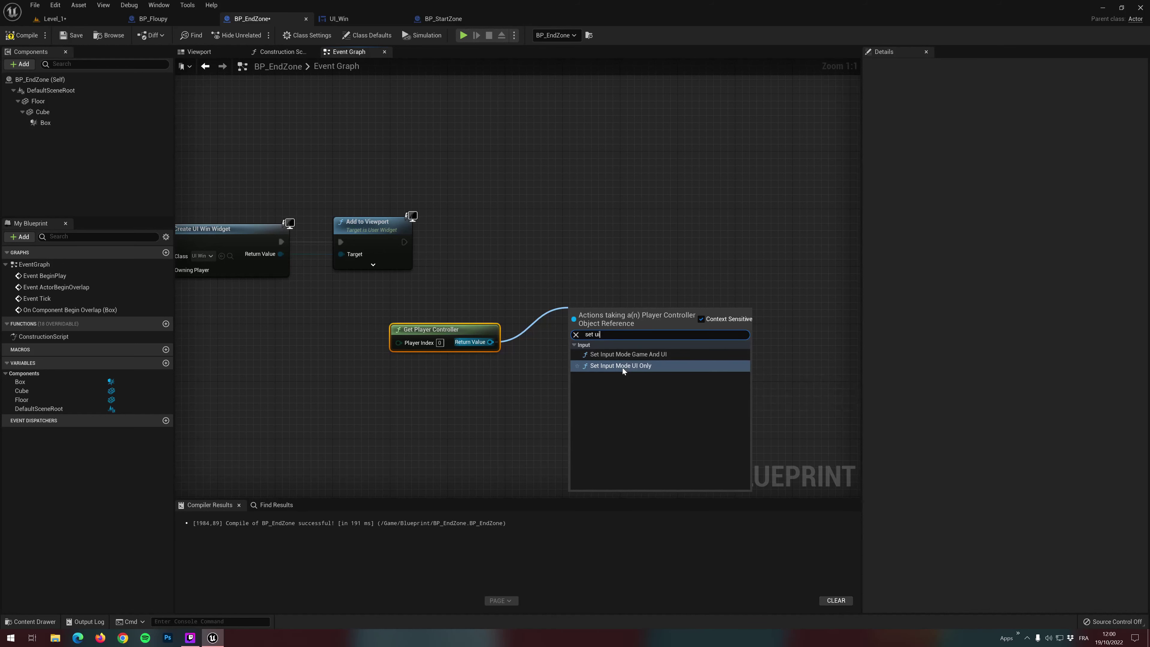
left_click(622, 367)
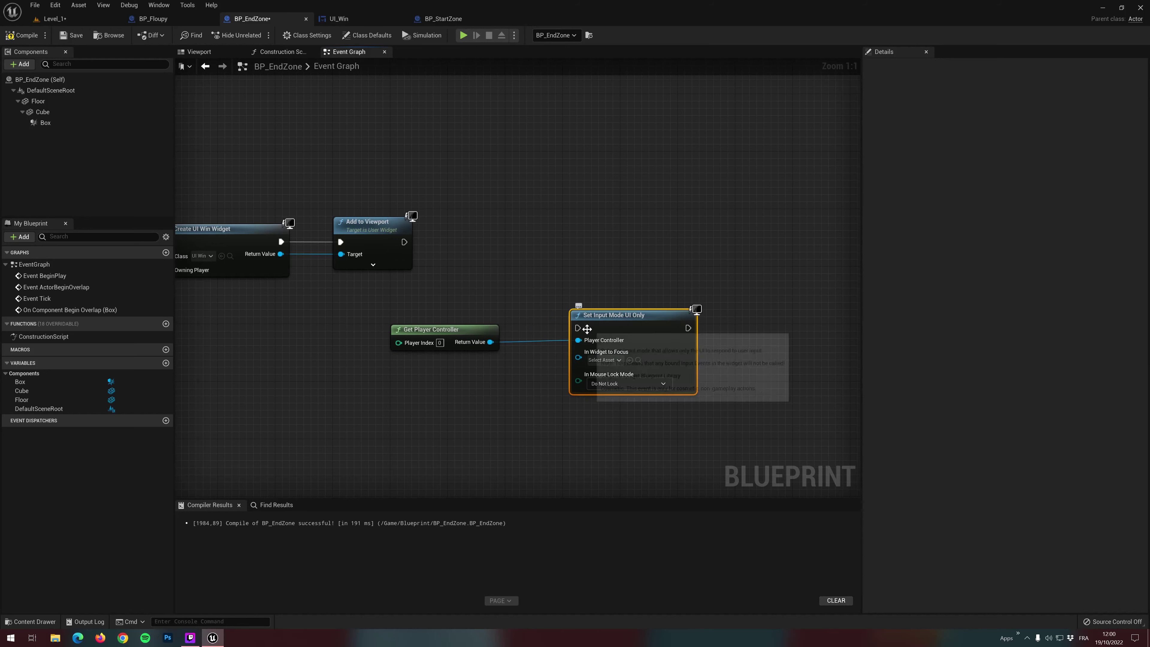
left_click_drag(578, 328, 404, 244)
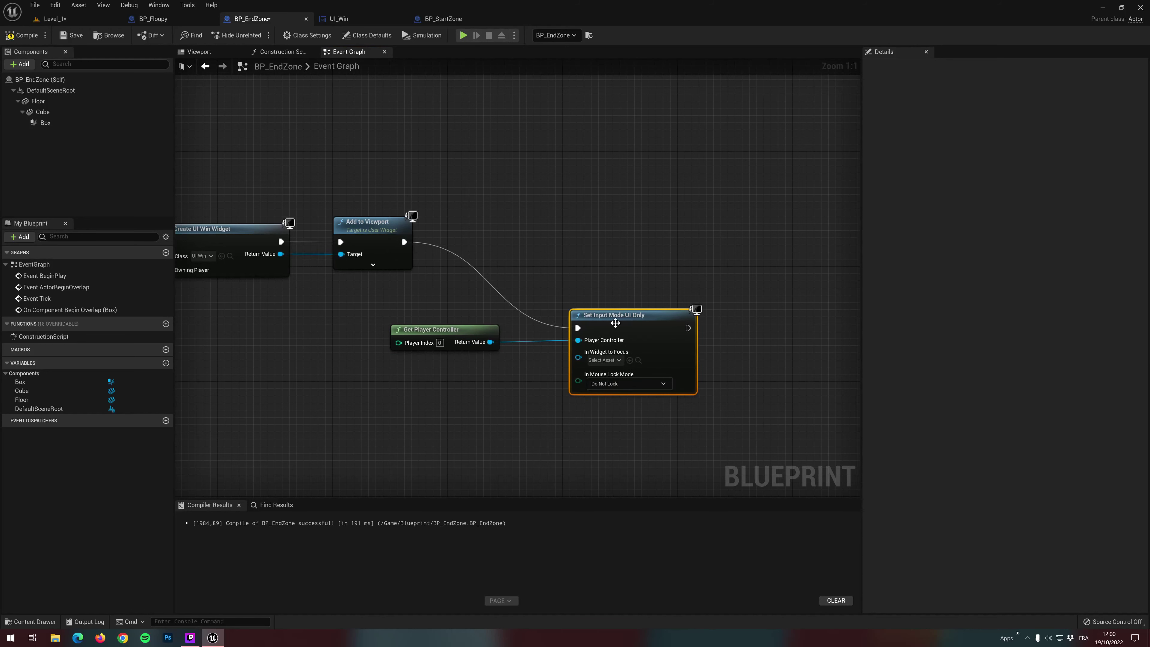
left_click_drag(613, 318, 605, 231)
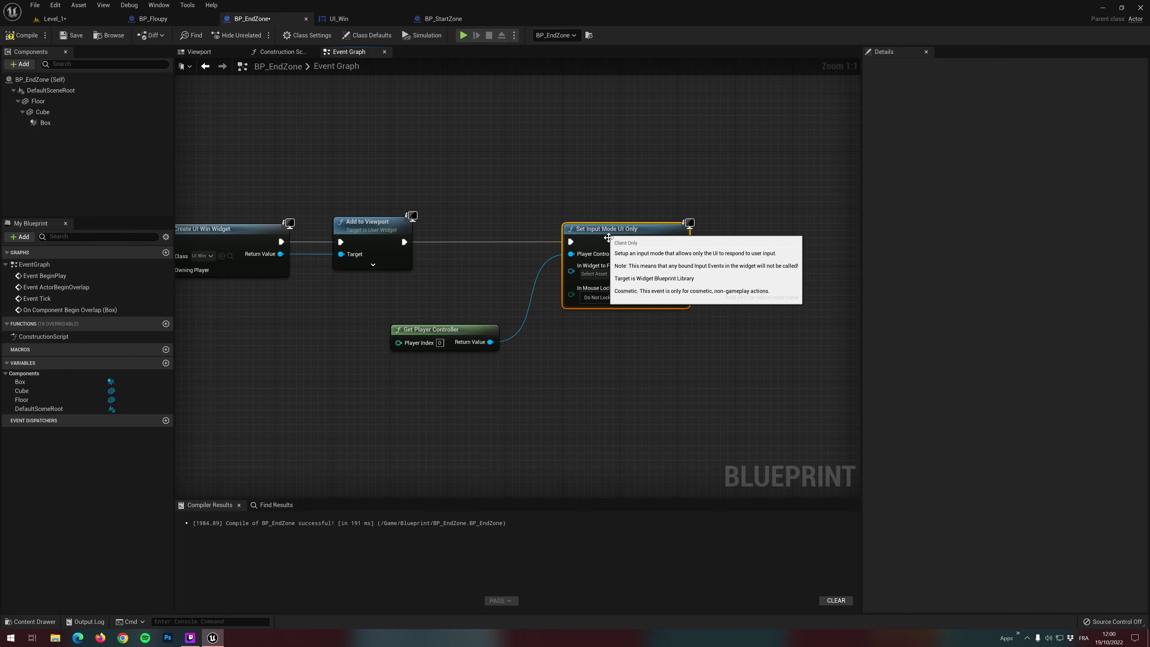
left_click_drag(451, 331, 481, 301)
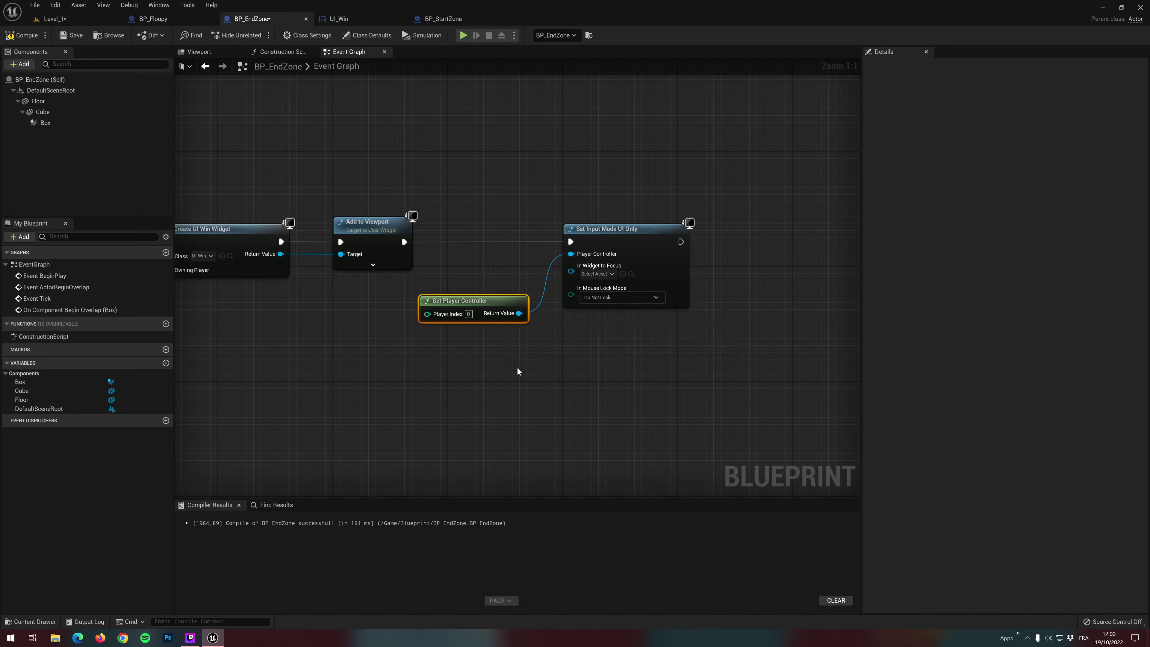
mouse_move(592, 378)
right_mouse_down()
mouse_move(522, 390)
mouse_move(418, 349)
right_mouse_up()
left_click_drag(355, 301, 508, 322)
Add a Set Show Mouse Cursor node set to true, chained after Set Input Mode UI Only
type("set sho")
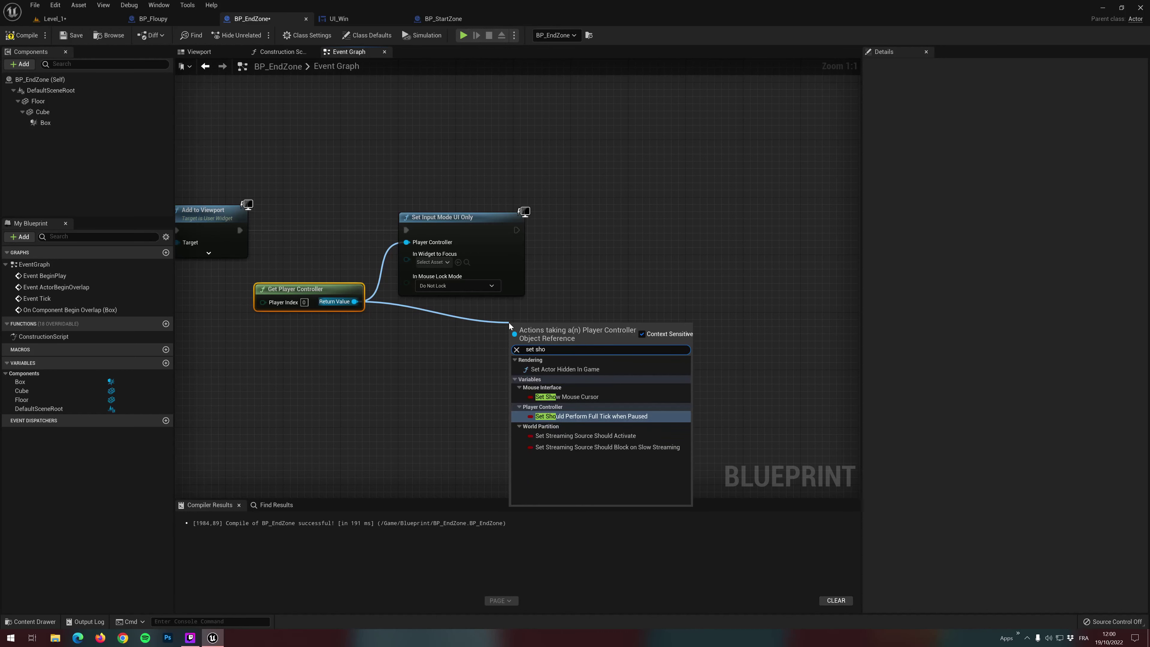
left_click(588, 396)
left_click(575, 344)
left_click_drag(545, 324, 652, 238)
mouse_move(517, 229)
left_mouse_down()
mouse_move(624, 245)
mouse_move(671, 231)
left_mouse_up()
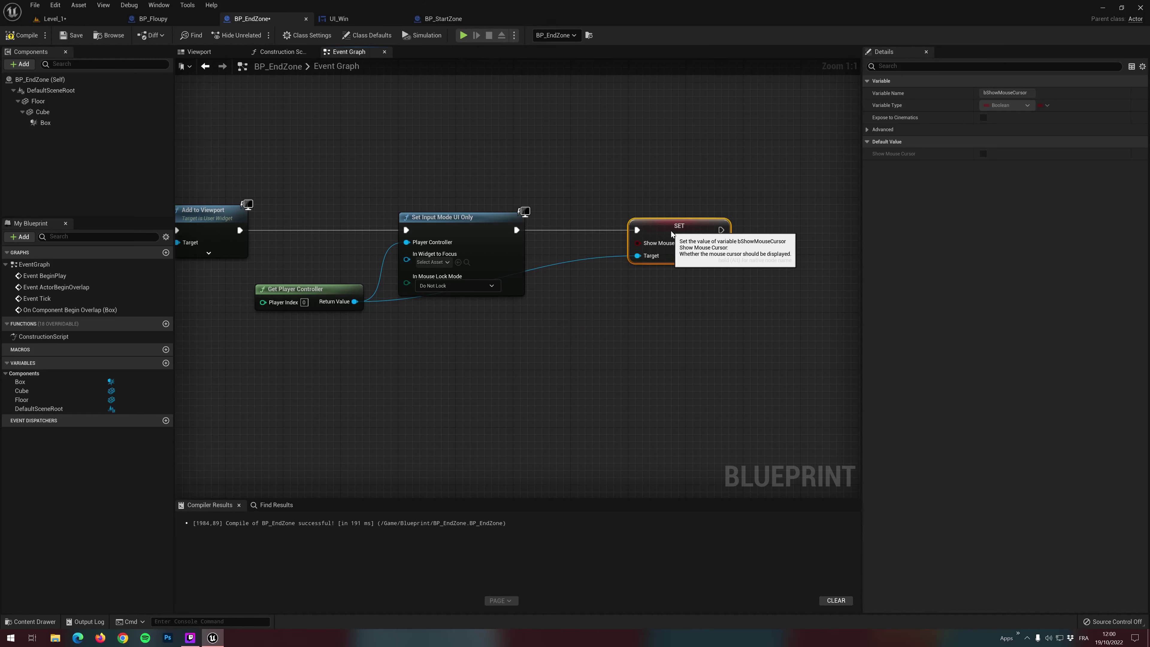
Add a reroute point on the player controller wire and return to Level_1
double_click(389, 301)
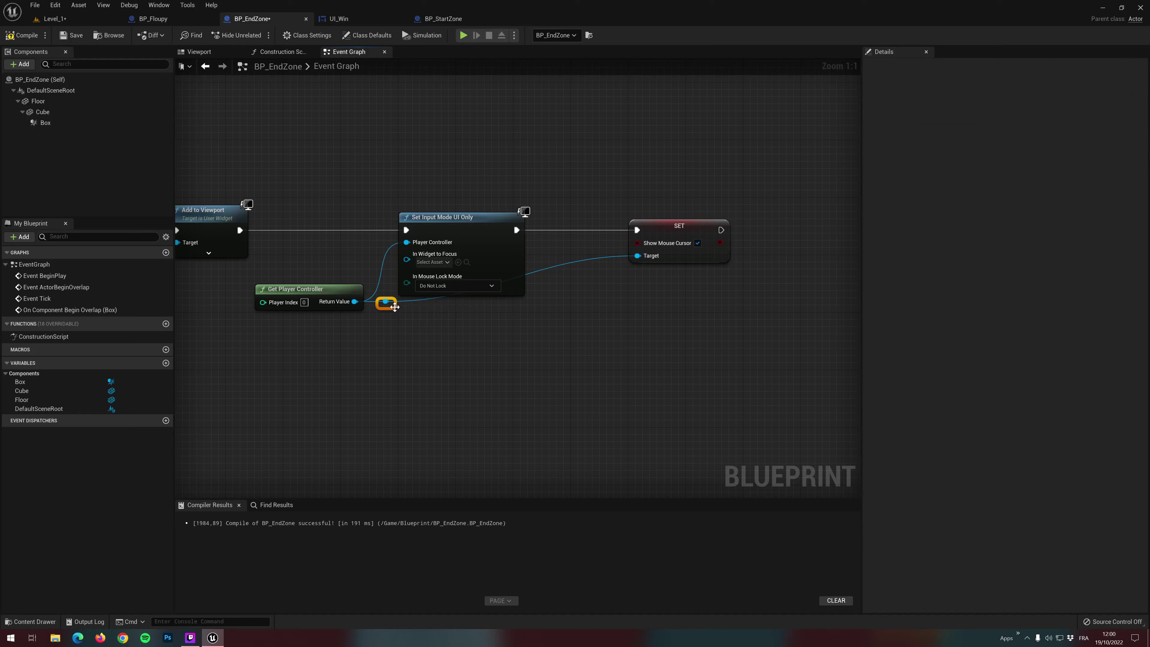
left_click_drag(437, 331, 519, 339)
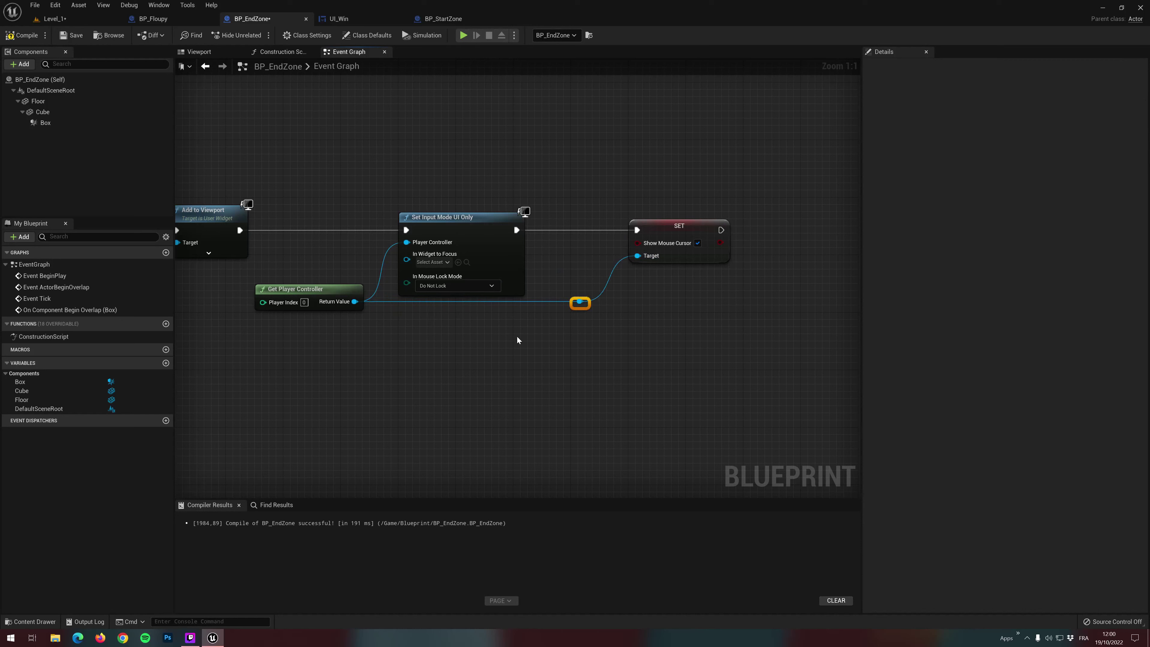
left_click(52, 19)
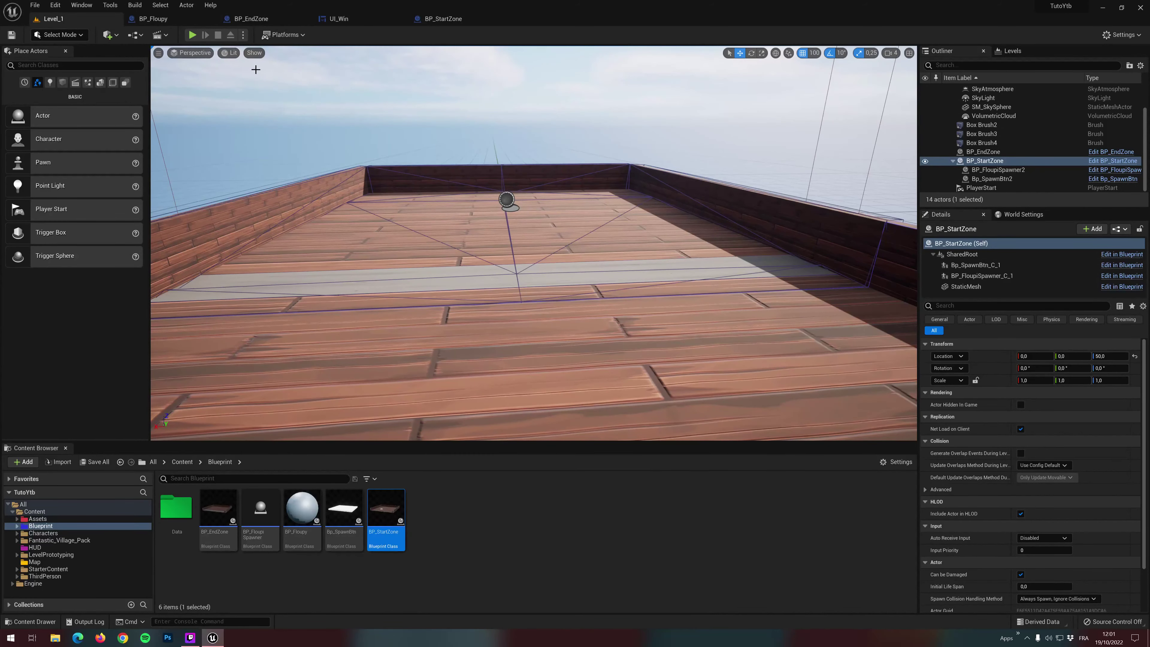
left_click(191, 35)
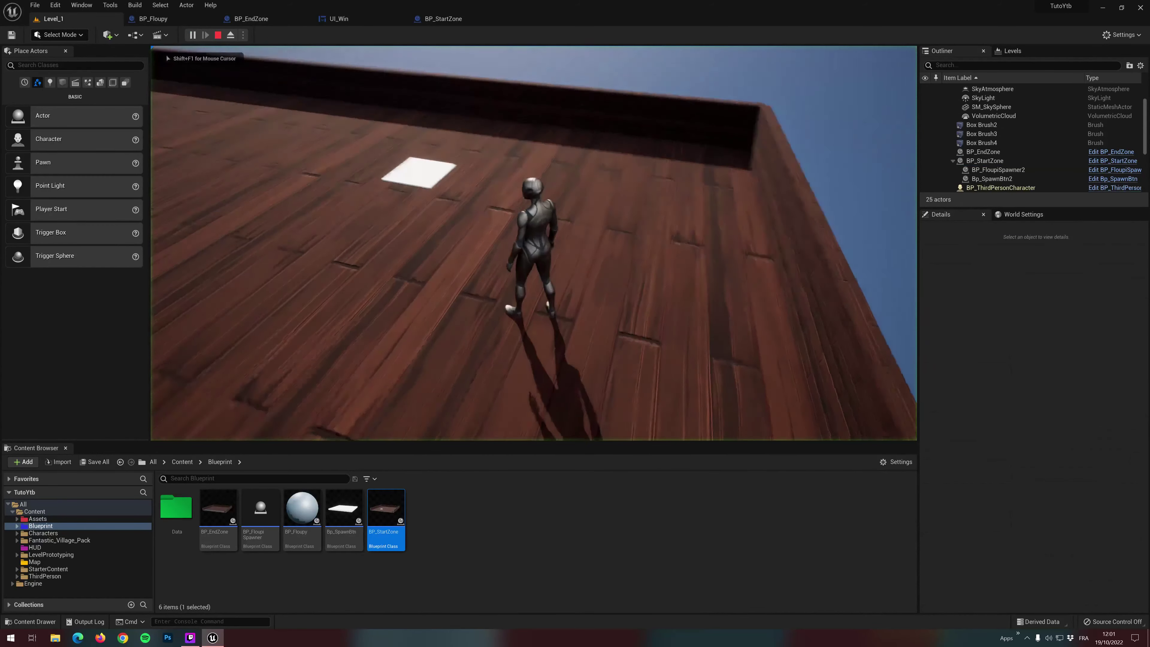
key("w")
key("w")
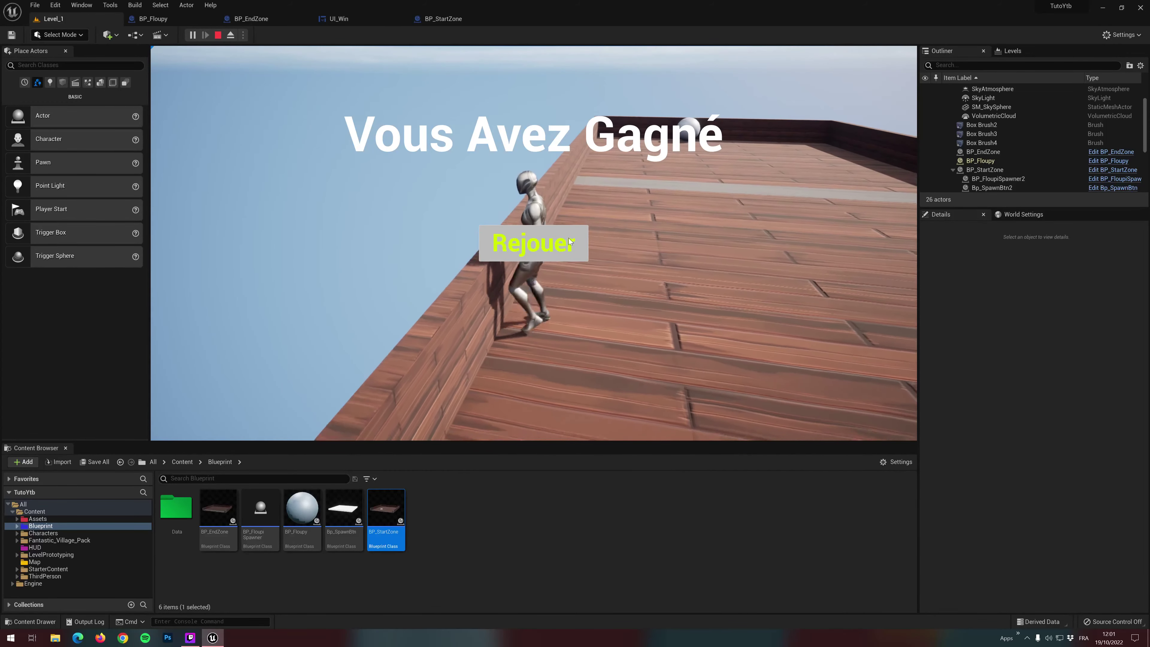
left_click(560, 242)
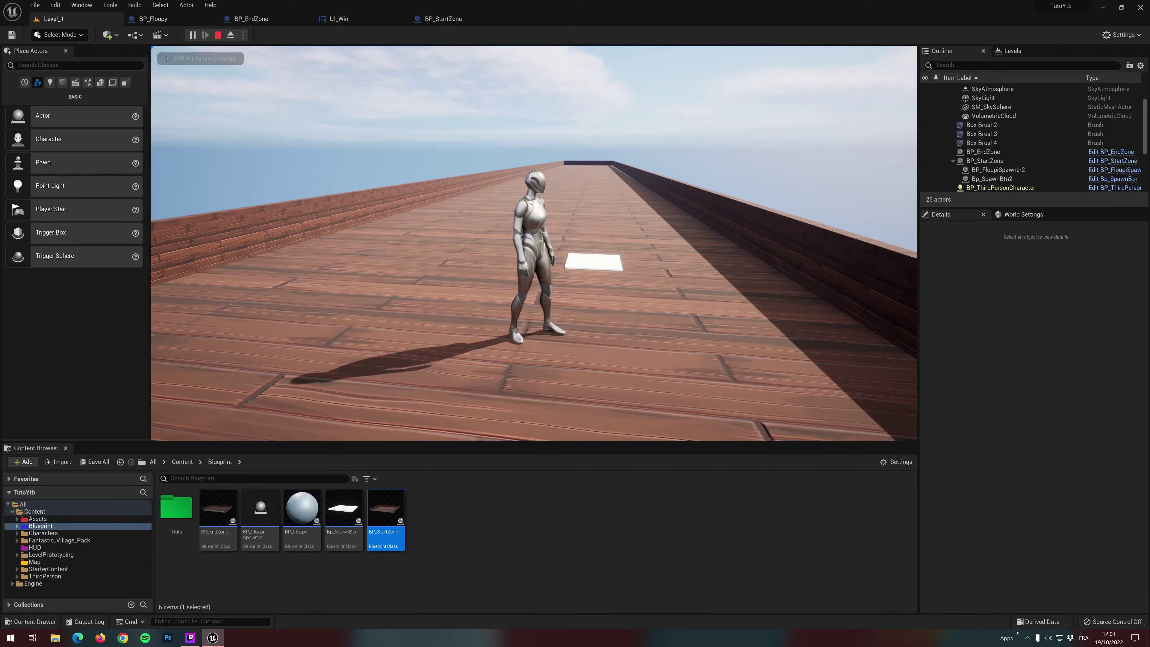
key("w")
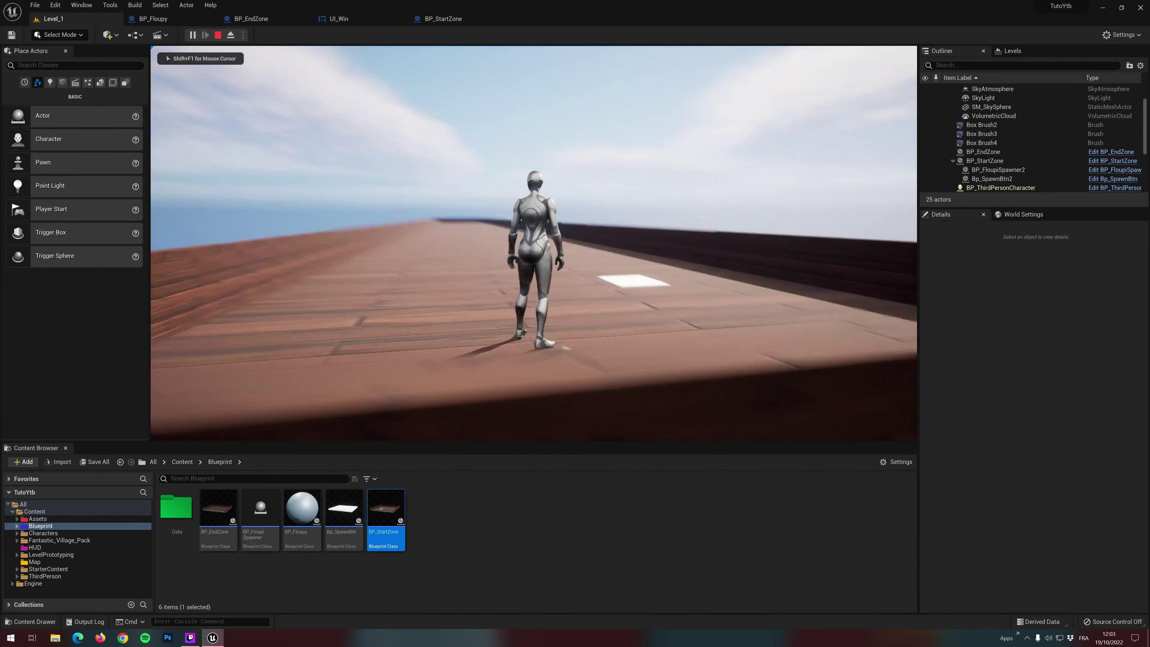
key("w")
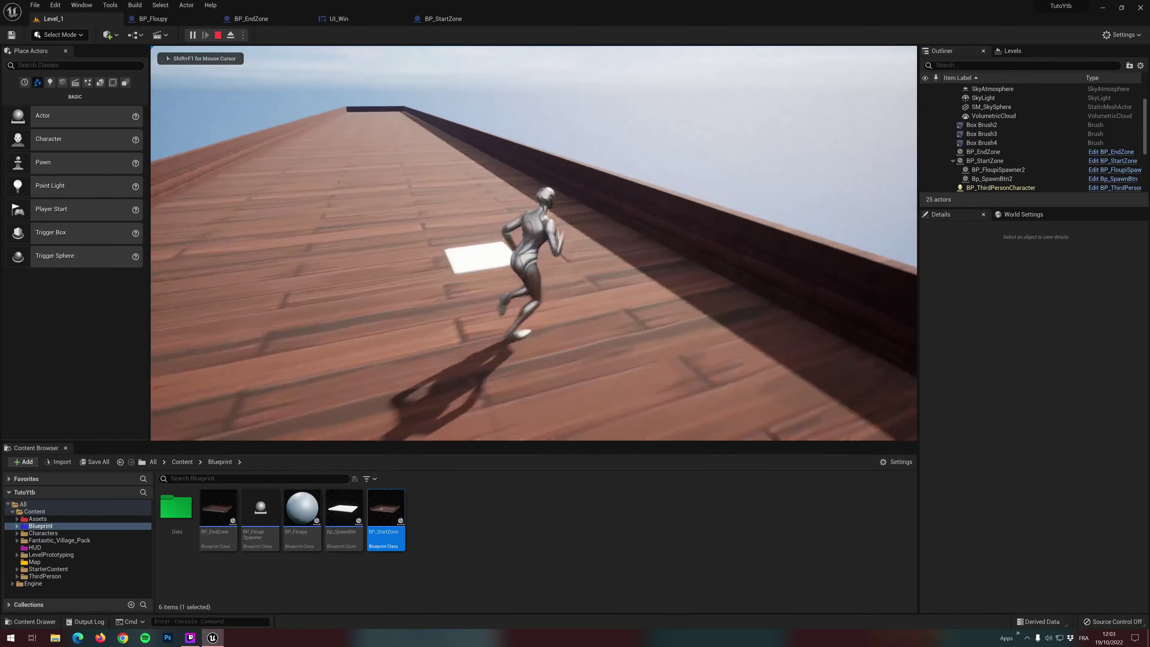
key("s")
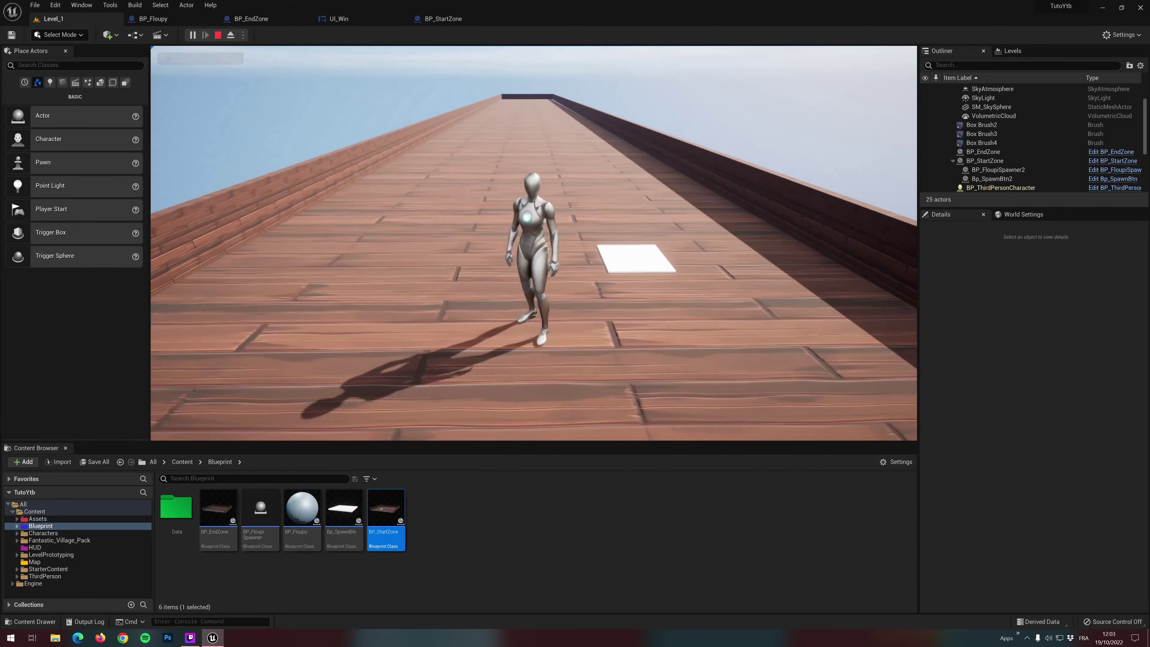
key("w")
key("w")
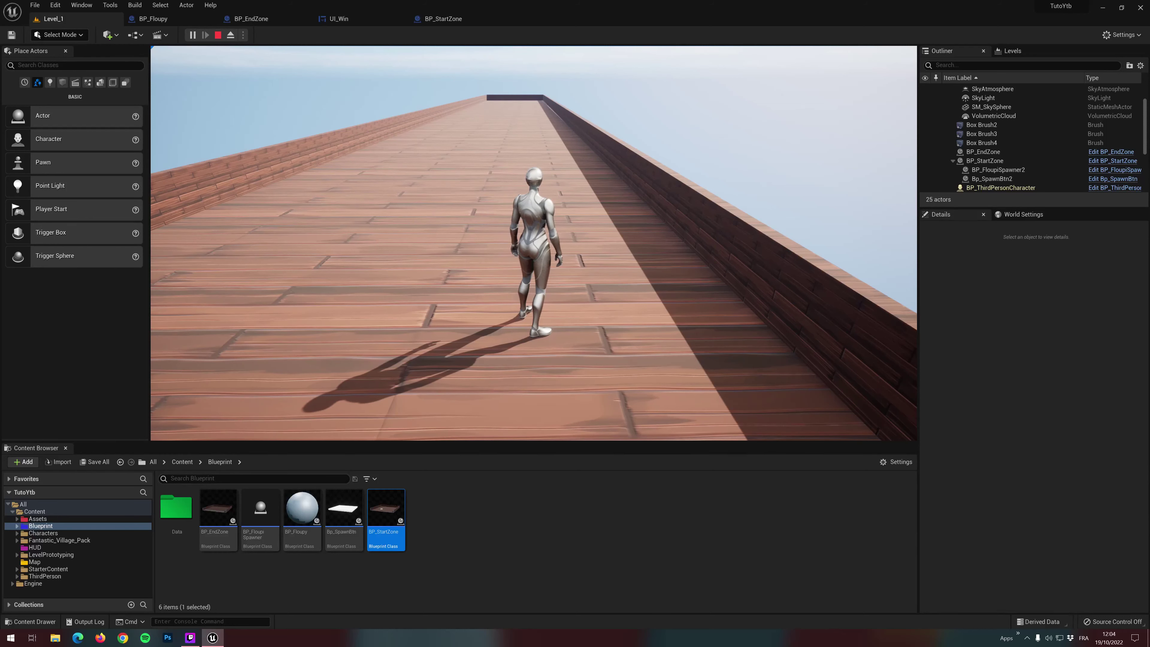
key("Escape")
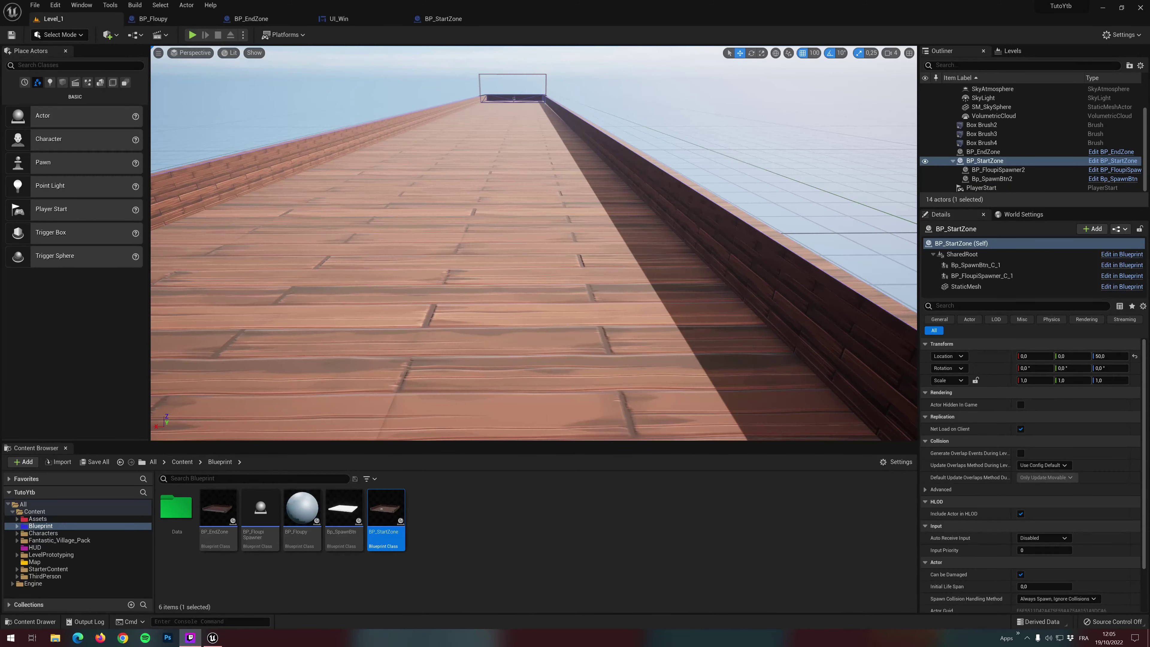